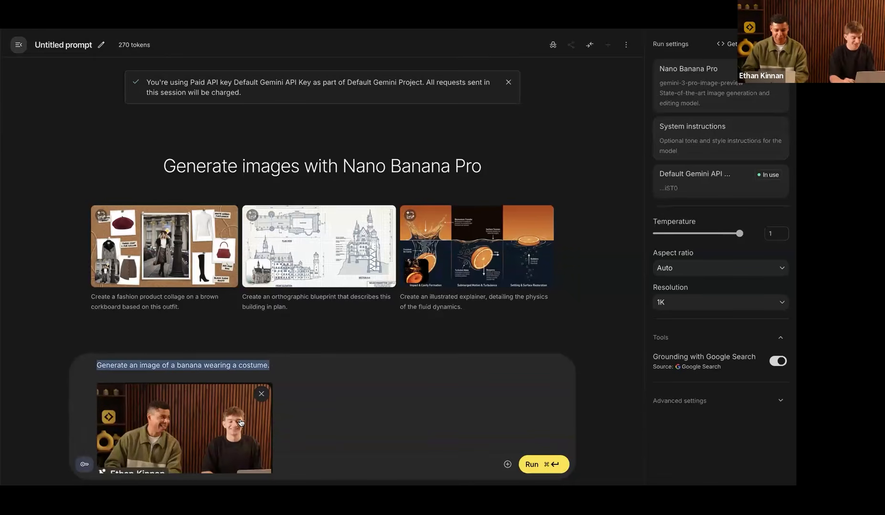
Step: Prompt Google AI Studio with 'hey put these guys in the. desert' to generate the desert image
text(hey put)
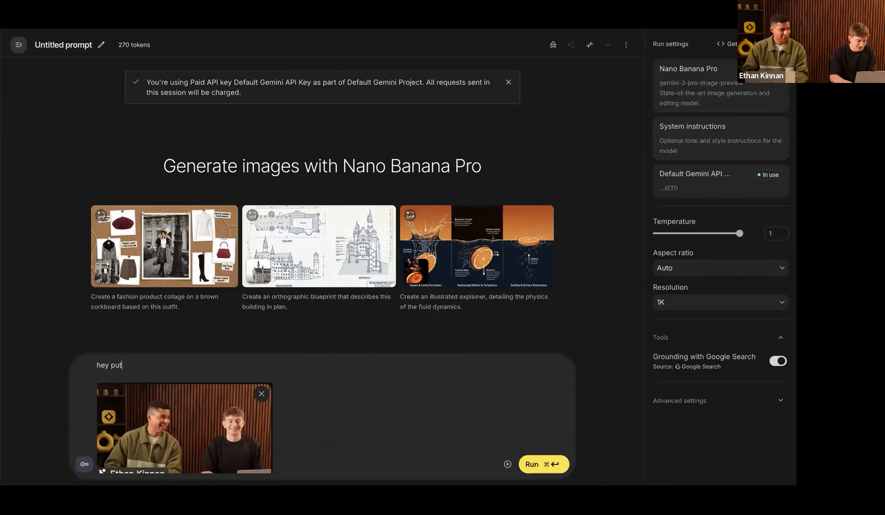
text( these guys in the. desert)
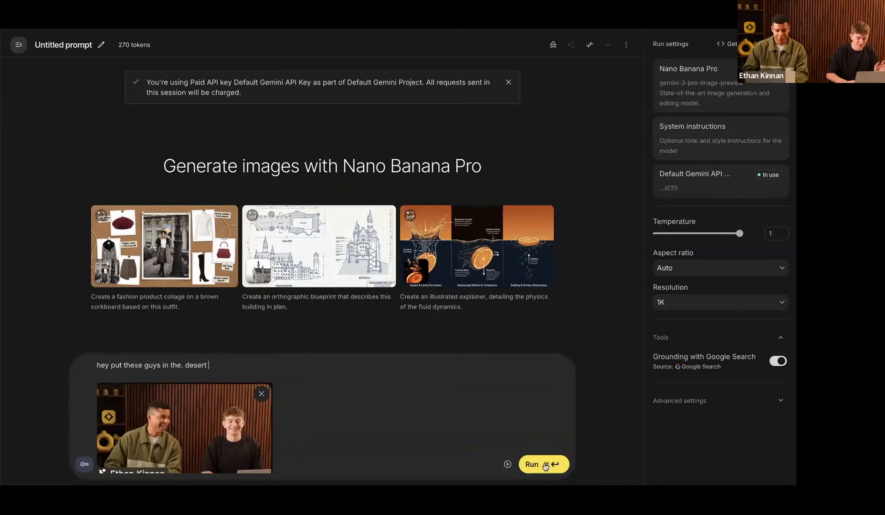
click(544, 465)
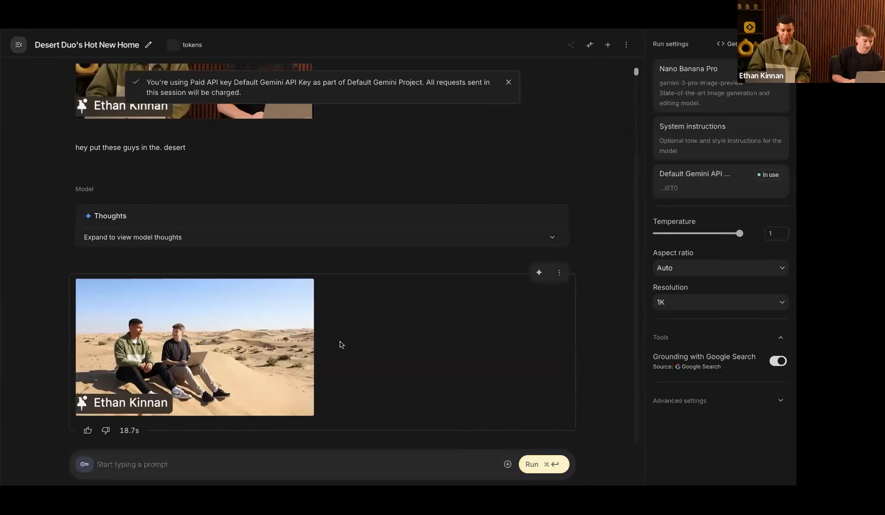
Step: View the generated desert image at full size, then close the preview
click(218, 346)
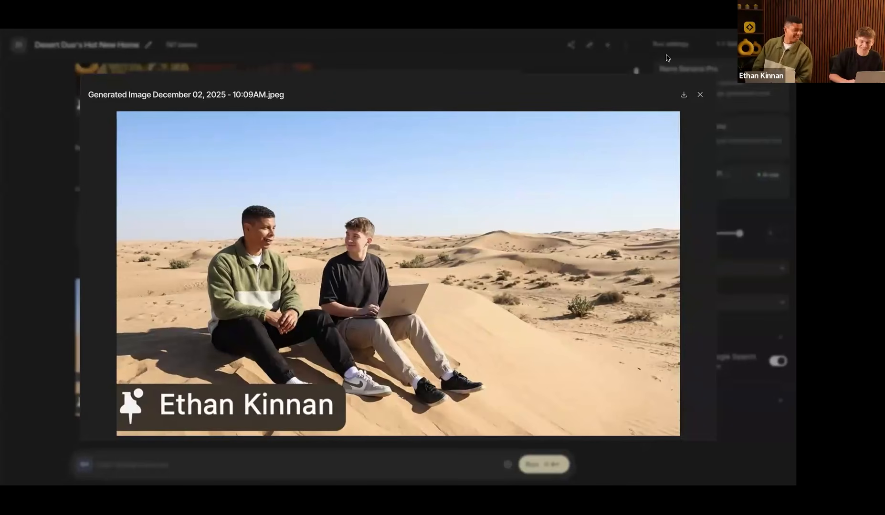
click(700, 95)
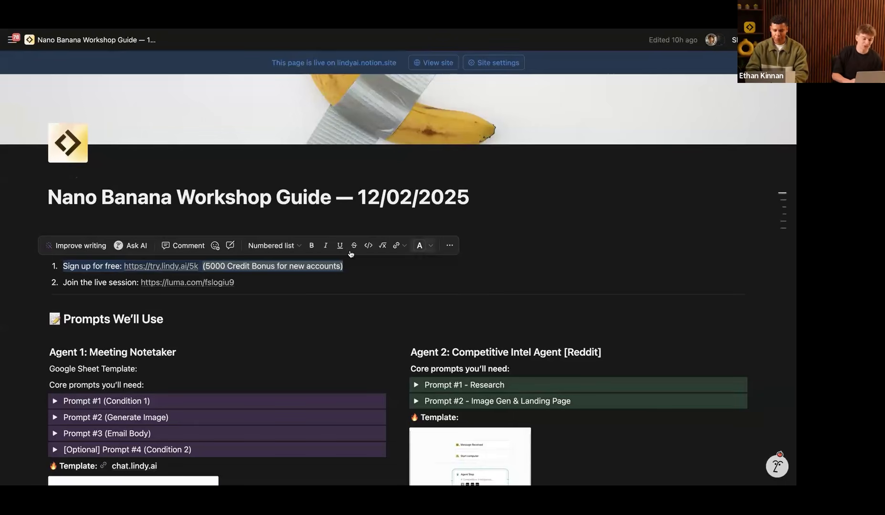
Step: Follow the chat.lindy.ai Template link under Agent 1 in the workshop guide to reach Lindy
scroll(143, 376, down, 3)
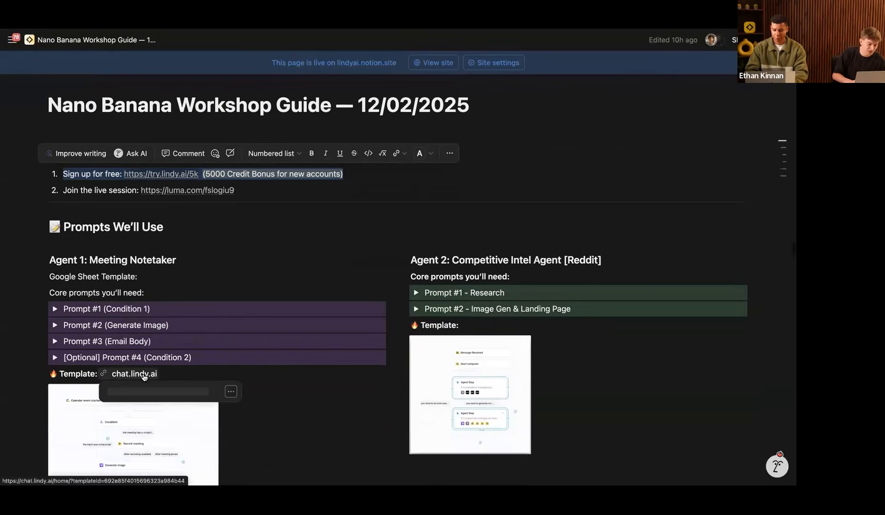
click(143, 376)
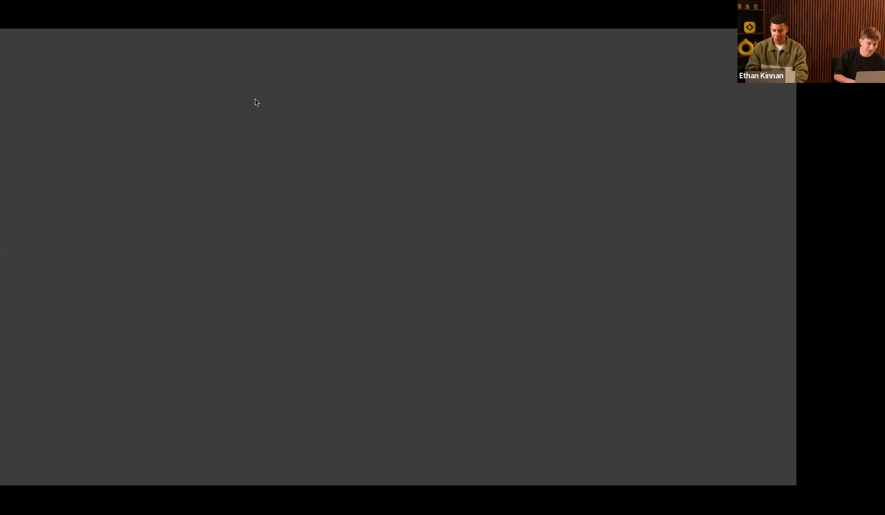
key(super+w)
drag(47, 383, 163, 380)
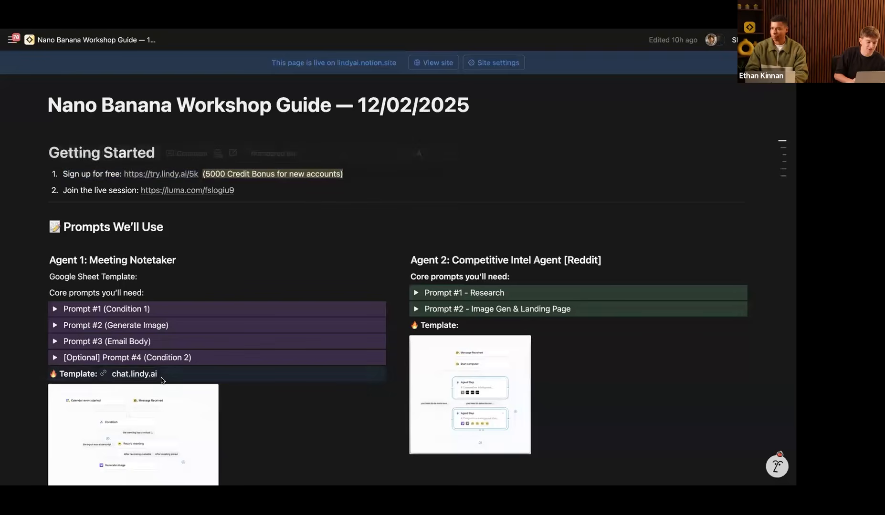
key(ctrl+Tab)
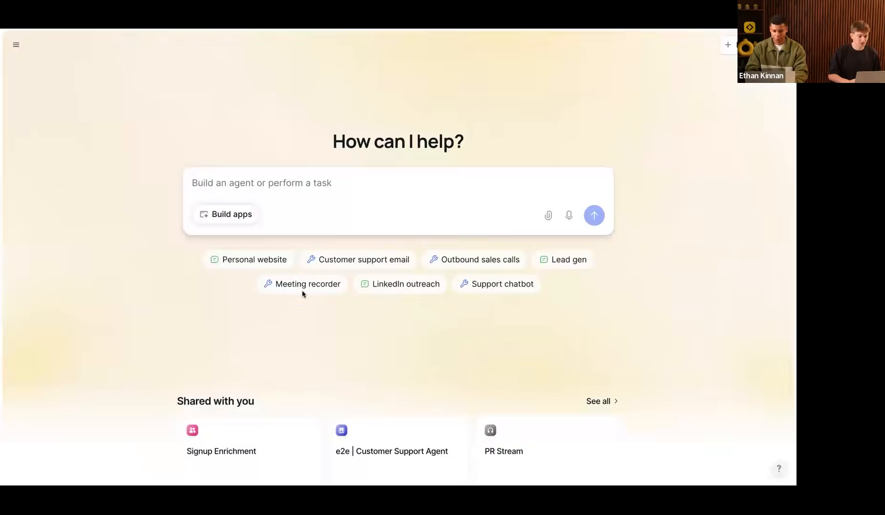
Step: Add a copy of the Nano Banana Meeting Recorder template, then go back to Lindy's home page
click(302, 292)
click(316, 341)
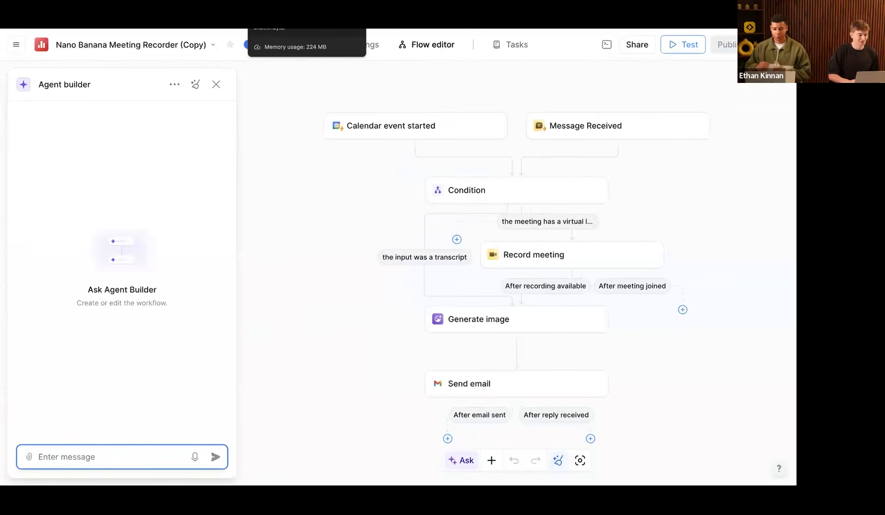
click(267, 9)
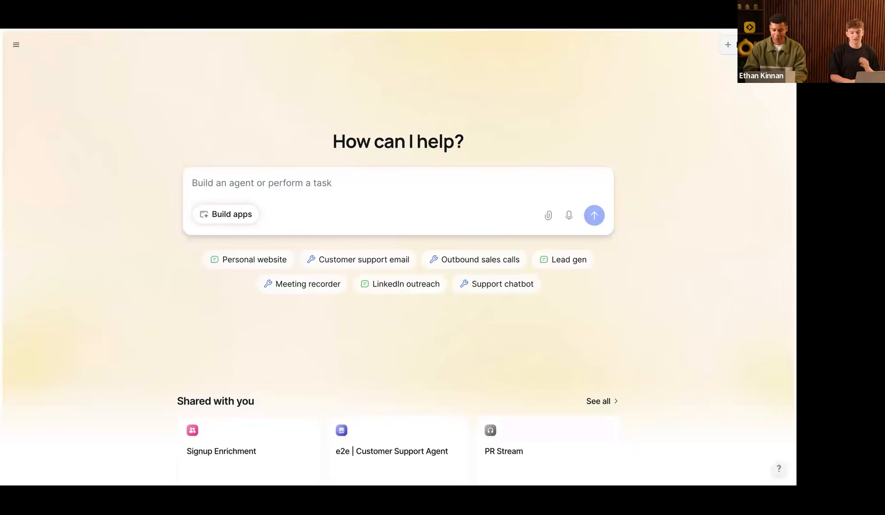
Step: Start a new agent from scratch, creating the blank New Agent 25
click(753, 45)
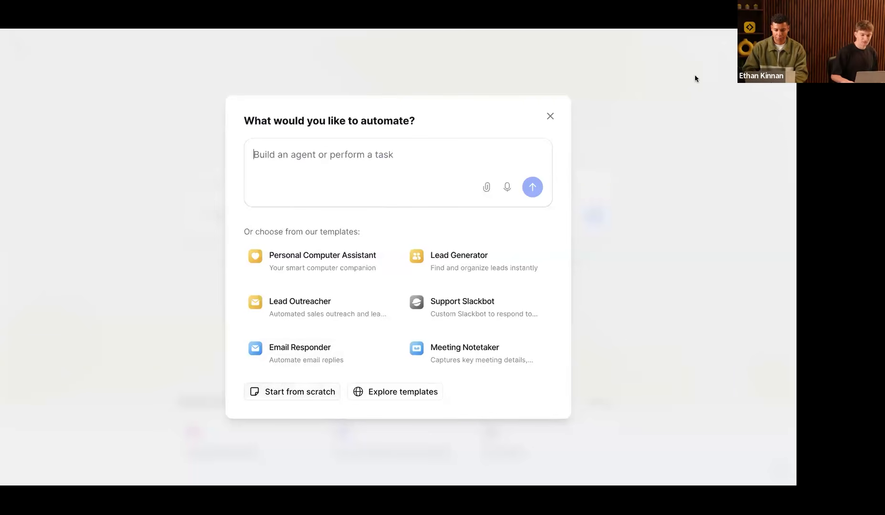
click(300, 393)
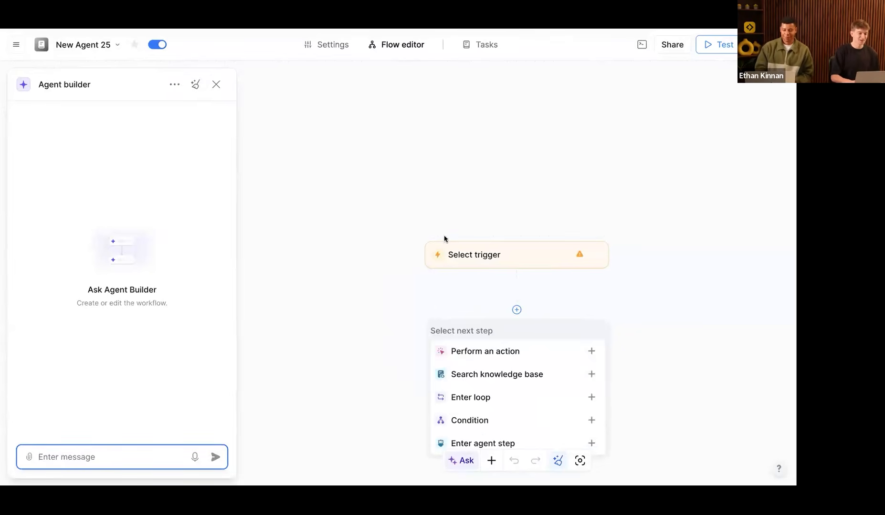
Step: Hide the Agent builder chat, then open the Nano Banana Meeting Recorder's Tasks with its stand-up infographic
click(216, 84)
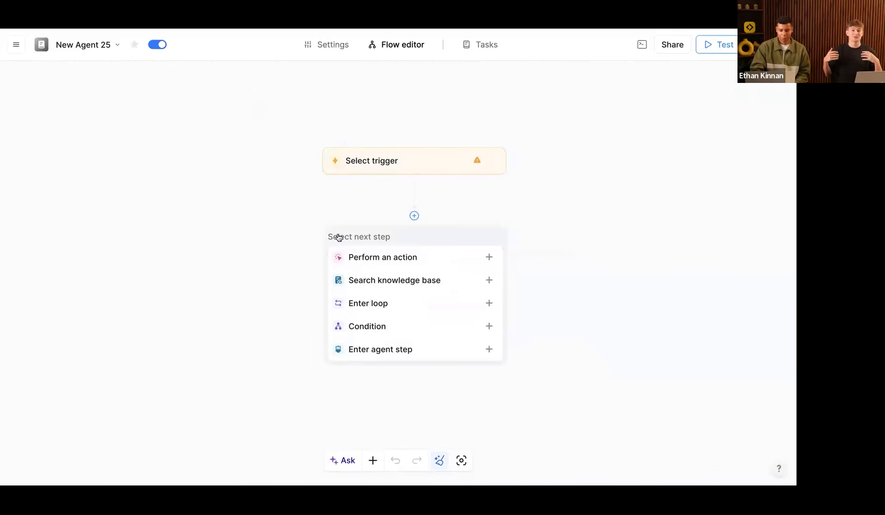
click(419, 167)
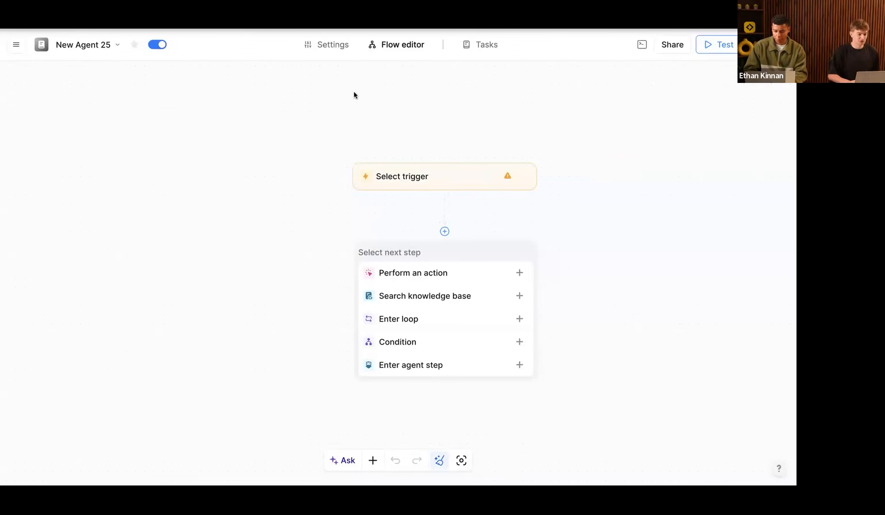
click(242, 20)
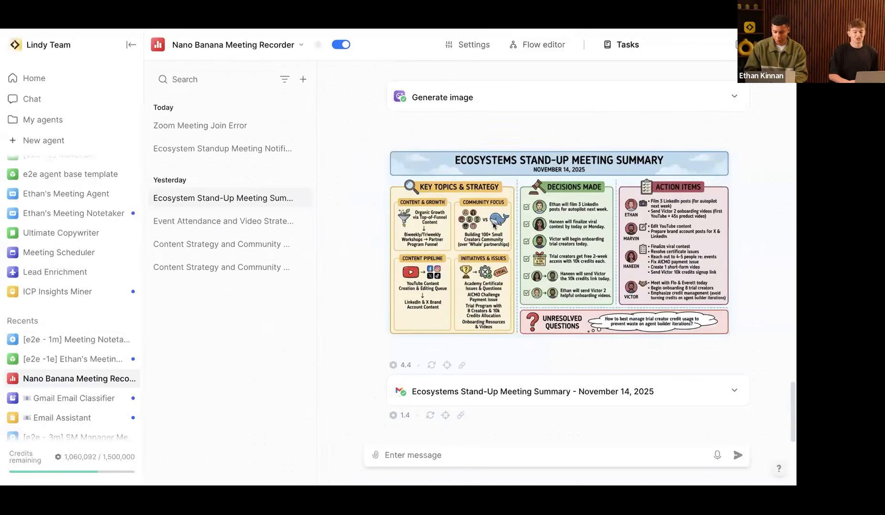
Step: Scroll through the stand-up task's pasted transcript, Condition result and generated image output
scroll(492, 223, up, 6)
scroll(493, 226, up, 15)
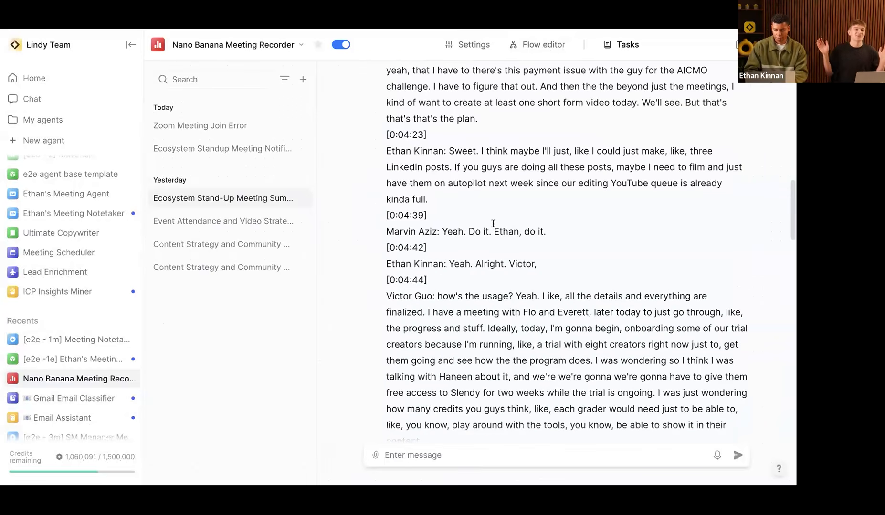
scroll(493, 223, up, 4)
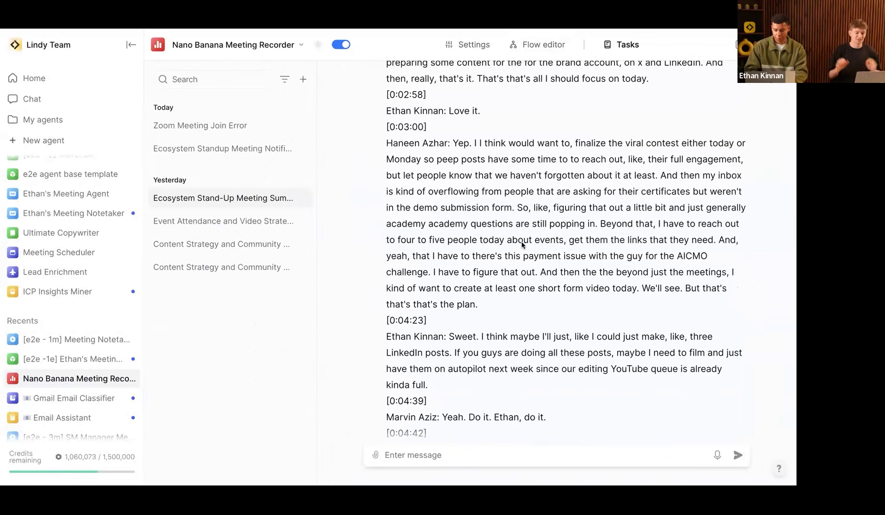
scroll(560, 341, down, 7)
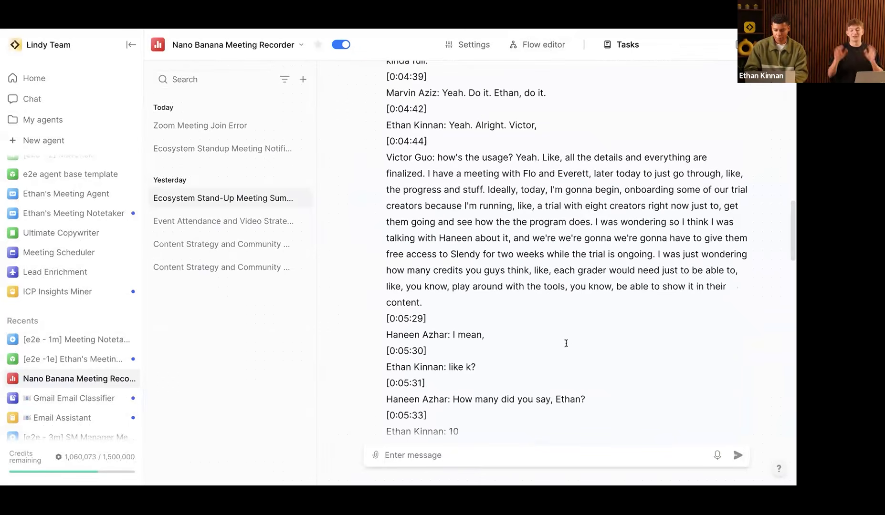
scroll(565, 342, down, 7)
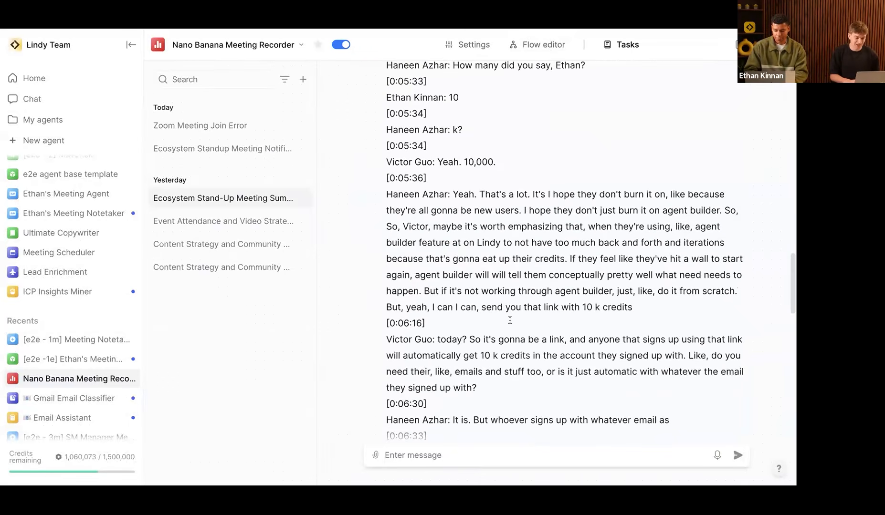
scroll(520, 260, down, 10)
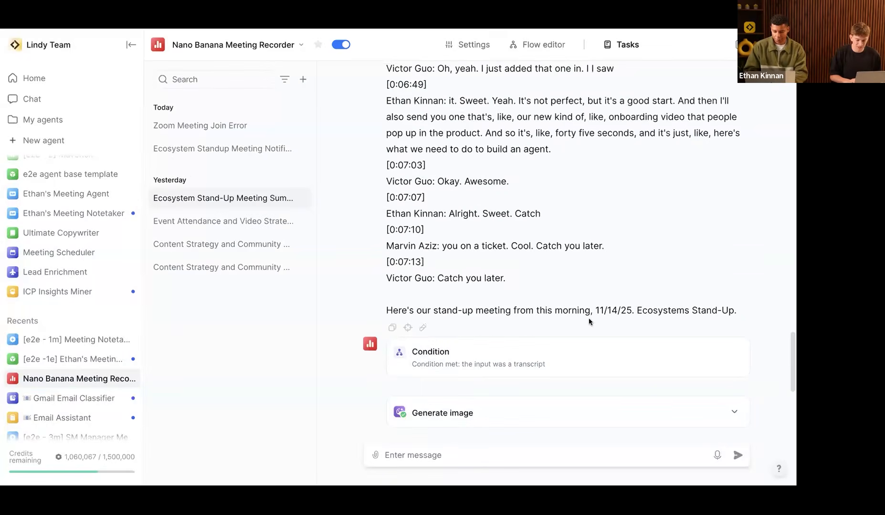
scroll(588, 322, down, 5)
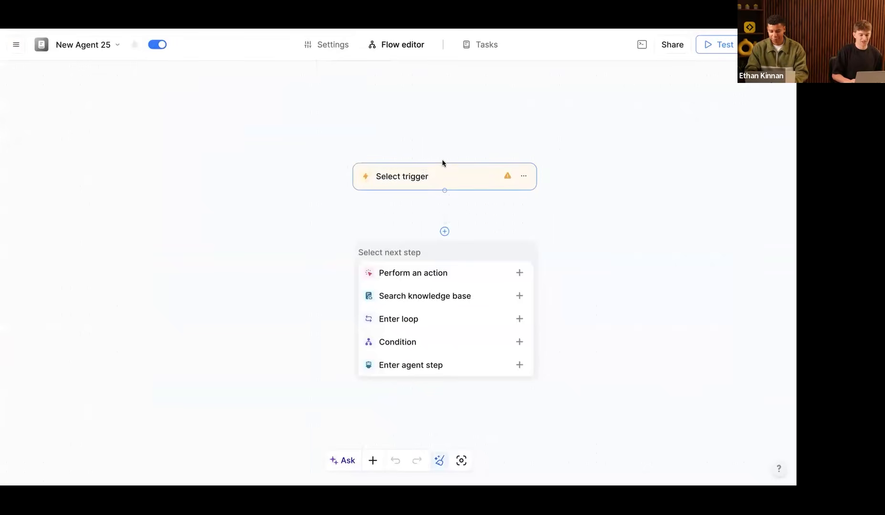
Step: Set New Agent 25's trigger to Google Calendar 'Calendar event started'
click(424, 177)
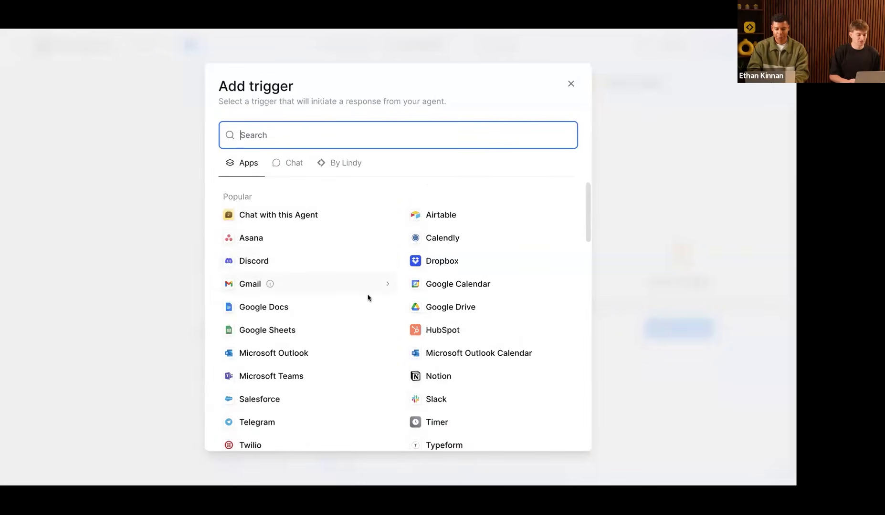
scroll(361, 319, down, 1)
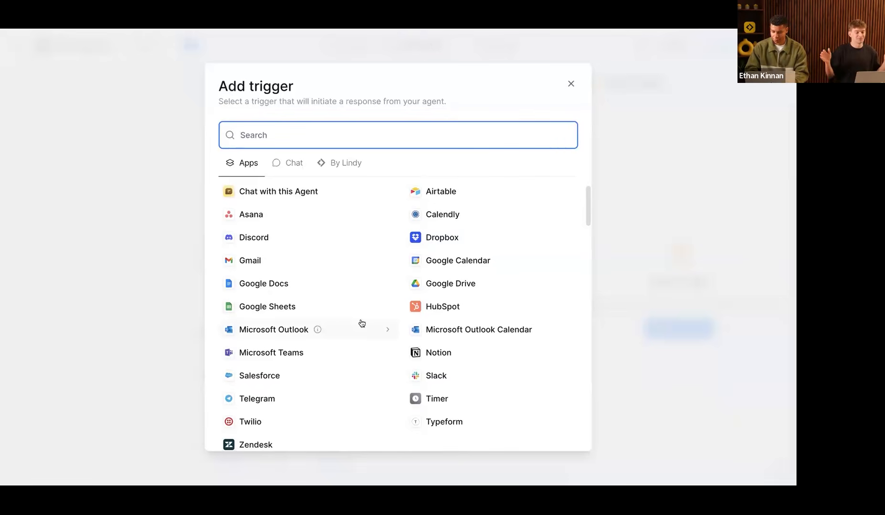
scroll(360, 280, up, 1)
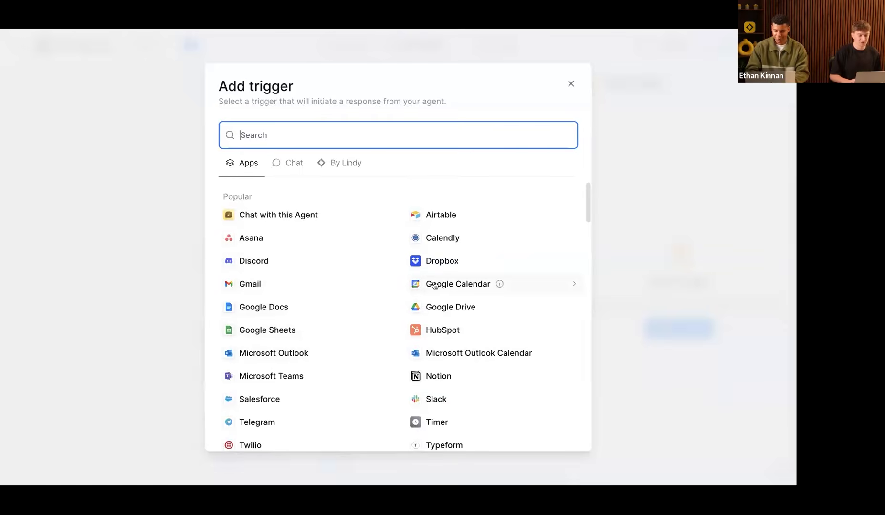
click(462, 284)
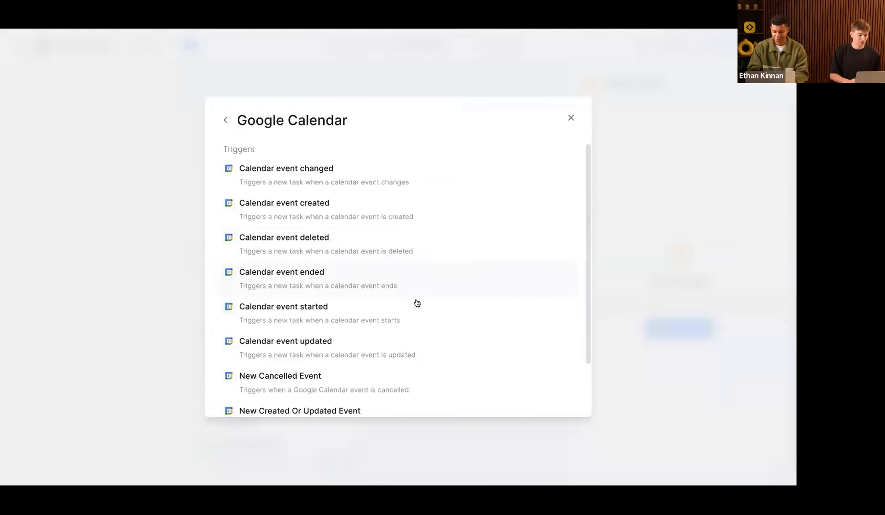
scroll(417, 304, down, 1)
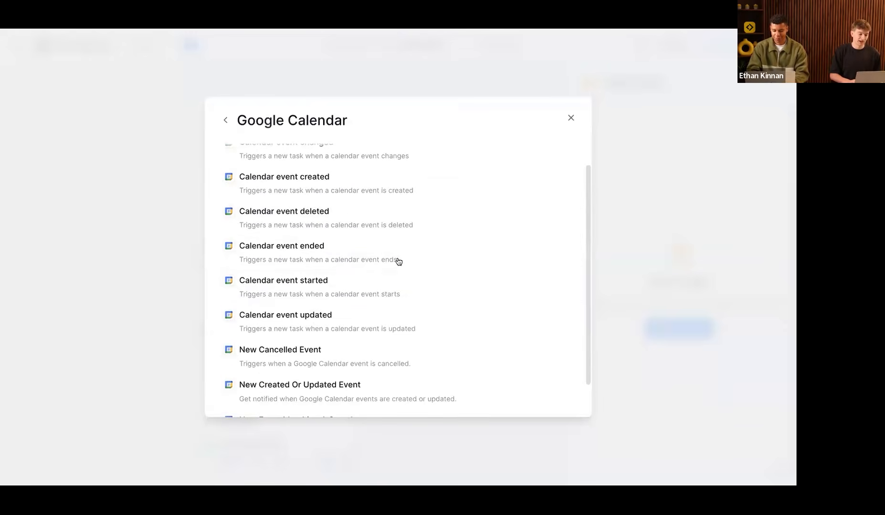
click(371, 289)
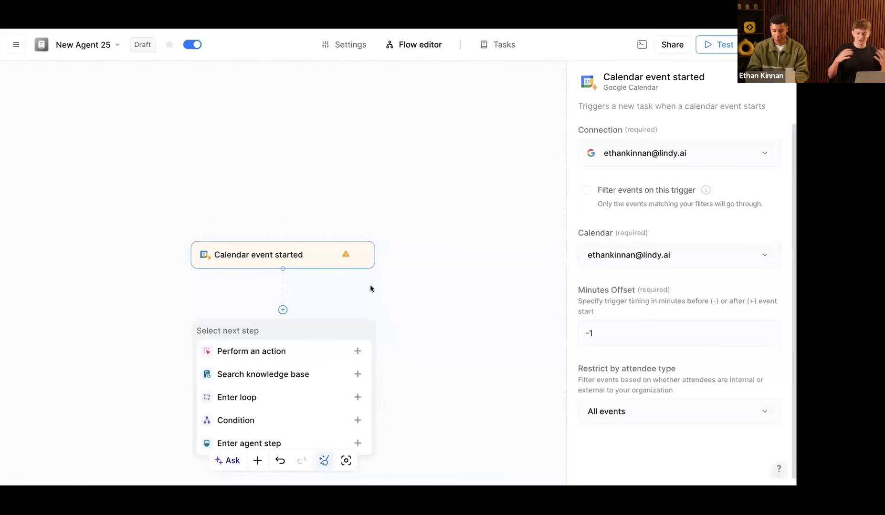
Step: Insert a Condition step beneath the Calendar event started trigger node
scroll(118, 184, down, 3)
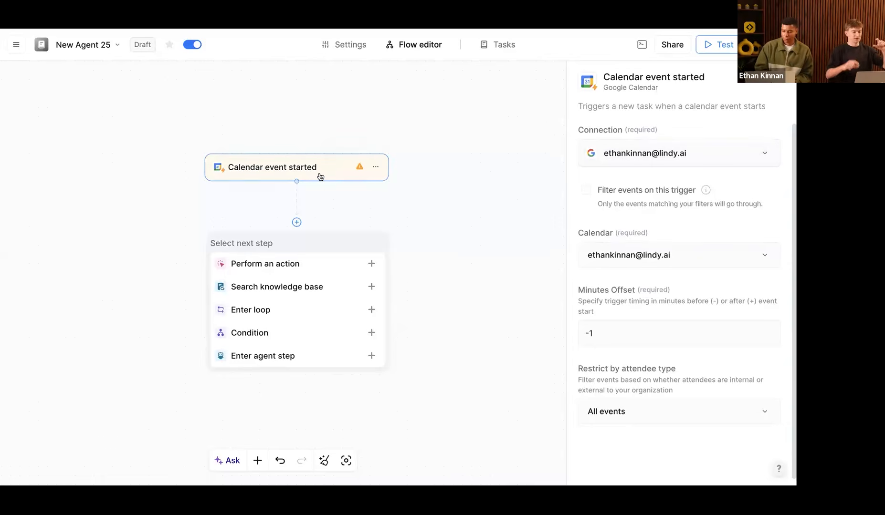
right_click(453, 172)
right_click(443, 172)
right_click(415, 130)
right_click(265, 125)
right_click(208, 133)
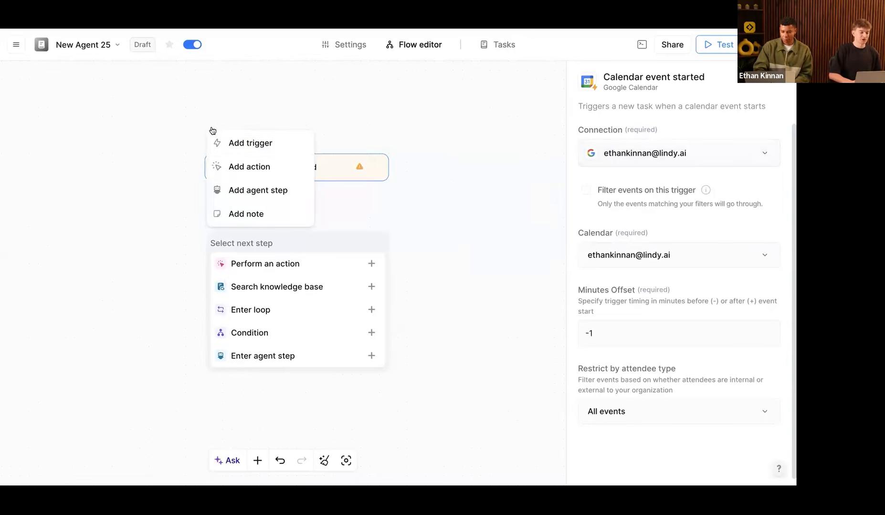
click(266, 121)
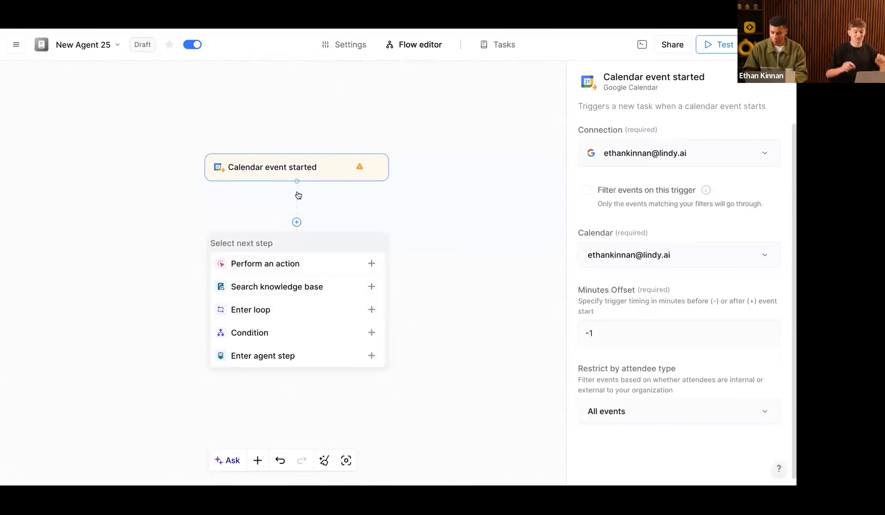
click(296, 168)
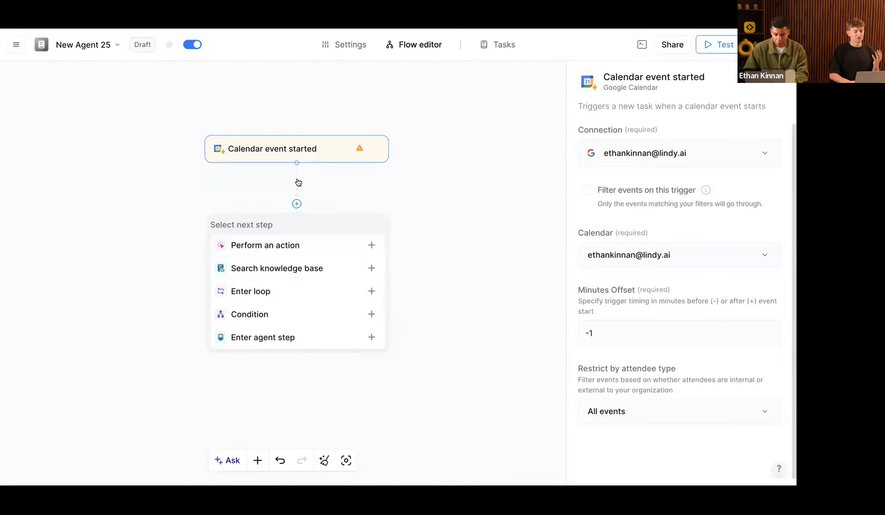
click(264, 316)
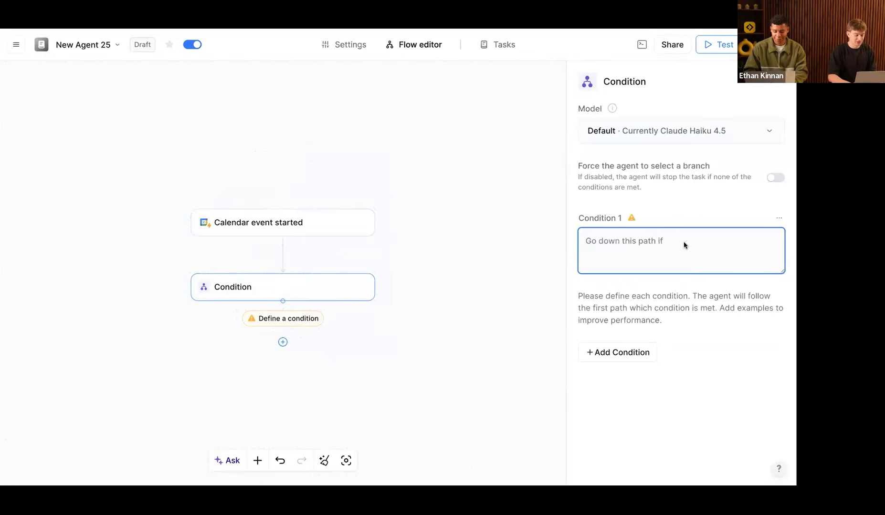
Step: Write 'the meeting has a virtual link' as Condition 1
text(them)
key(BackSpace)
text(meeting has a virtual link)
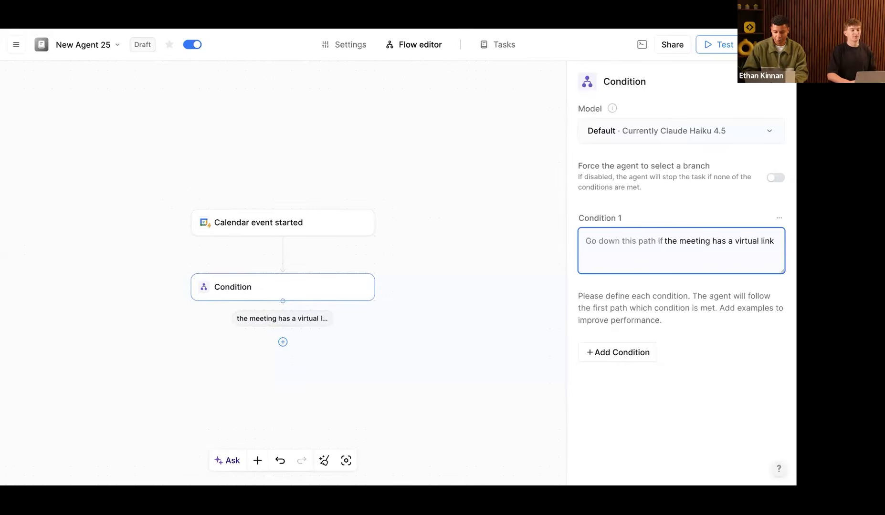
key(super+Tab)
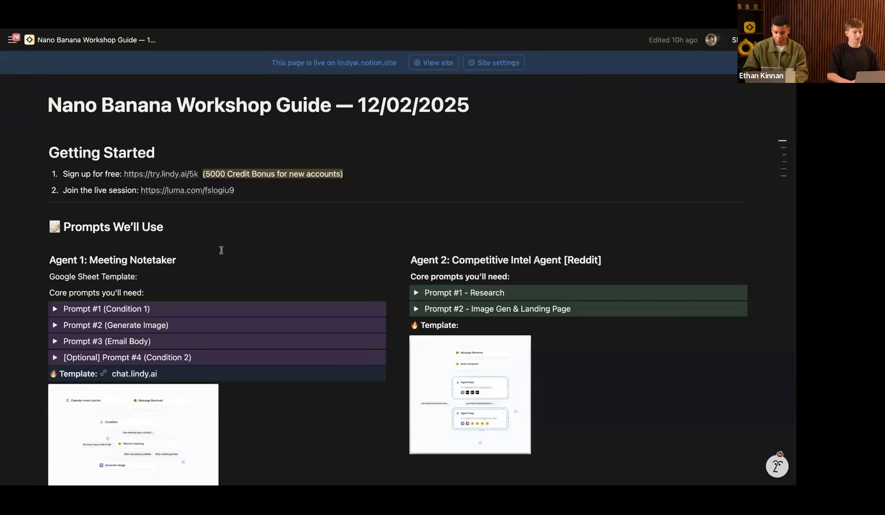
Step: Confirm the guide's Prompt #1 condition reads 'the meeting has a virtual link', then return to Lindy
click(54, 309)
triple_click(221, 345)
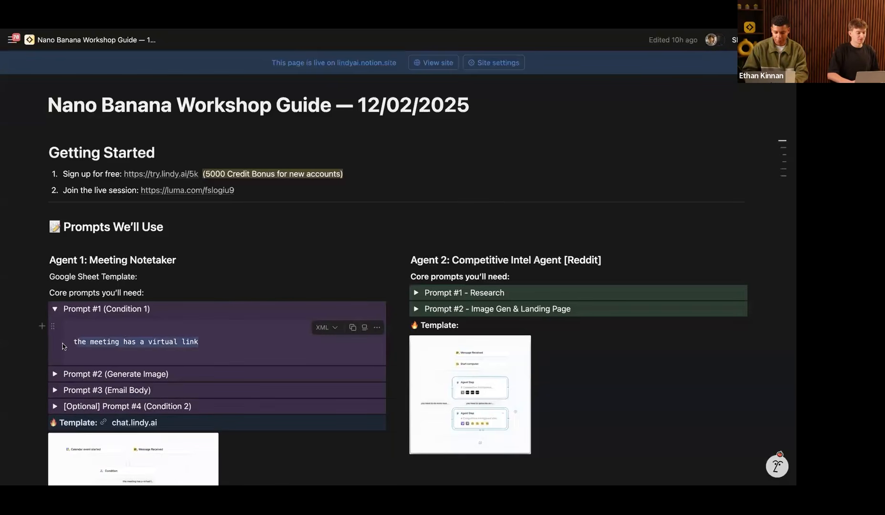
scroll(221, 345, down, 1)
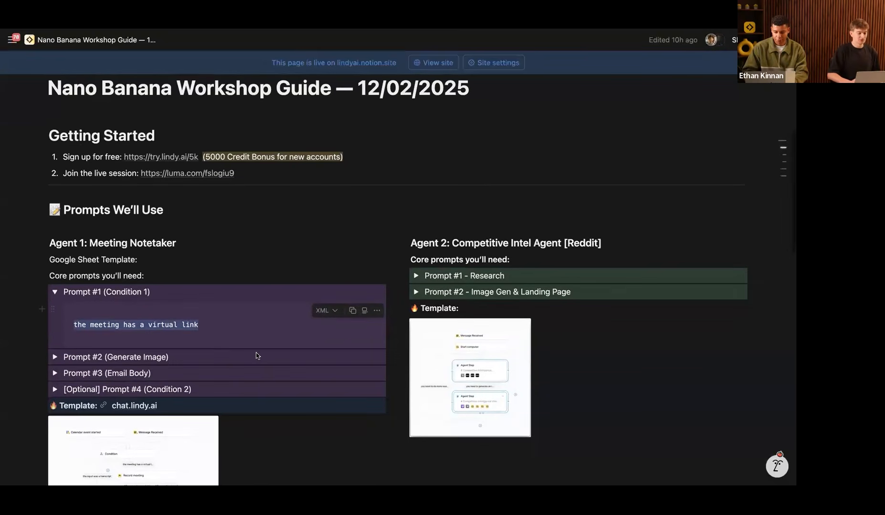
key(super+Tab)
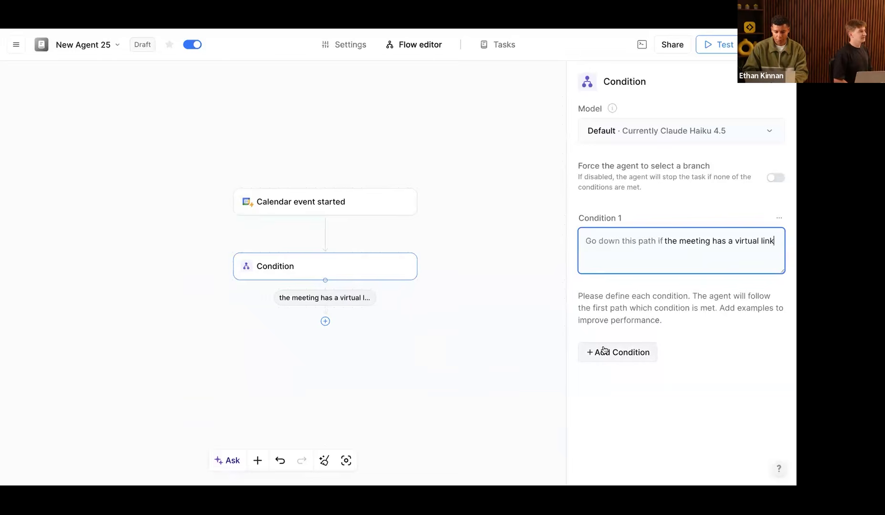
Step: Open the Select next step options under the 'the meeting has a virtual link' branch
click(325, 320)
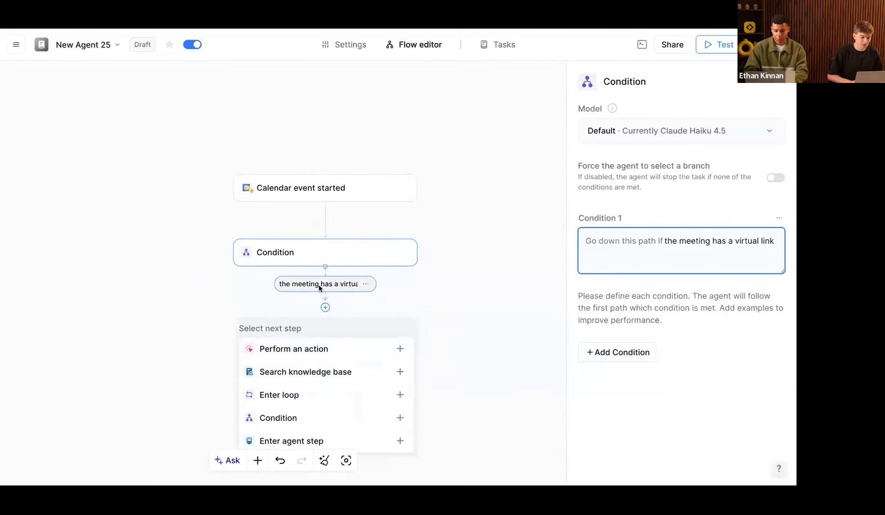
Step: Choose Perform an action, then show the Lindy meeting recorder actions under By Lindy
click(323, 351)
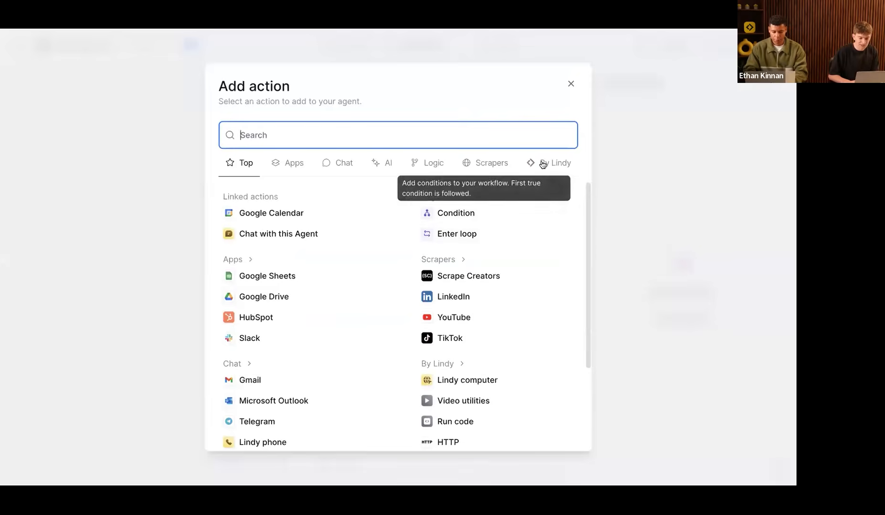
click(542, 164)
scroll(498, 293, down, 1)
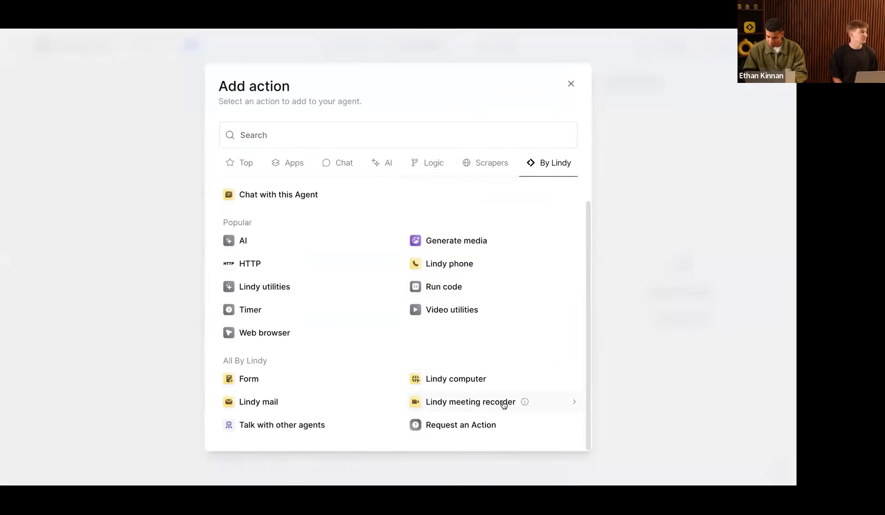
click(475, 401)
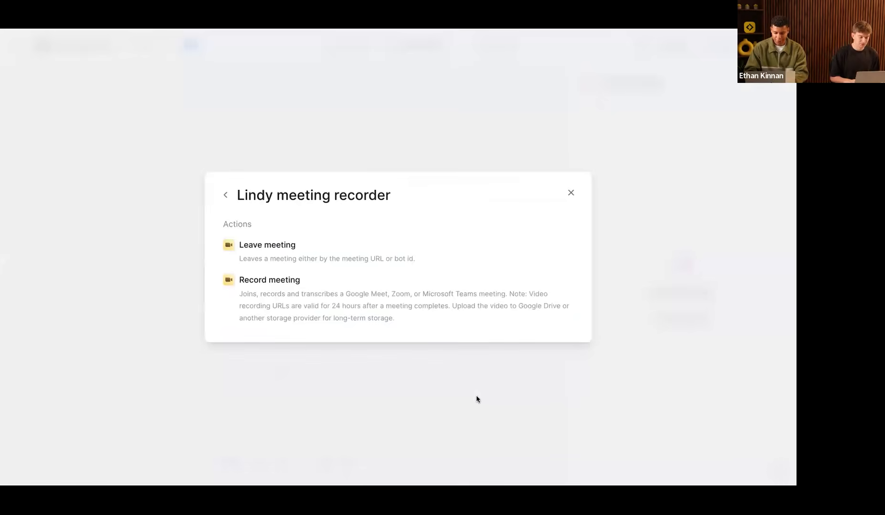
Step: Add Record meeting, creating 'After meeting joined' and 'After recording available' paths, then deselect it
click(390, 301)
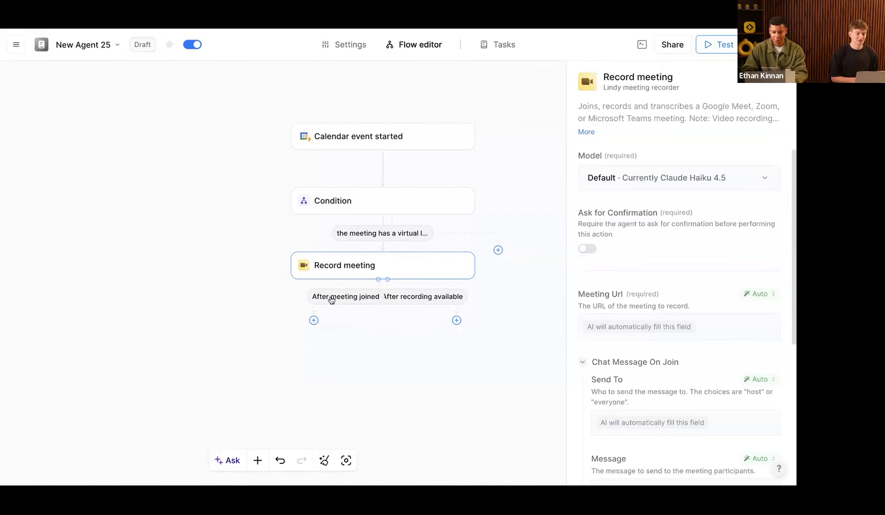
scroll(333, 343, right, 1)
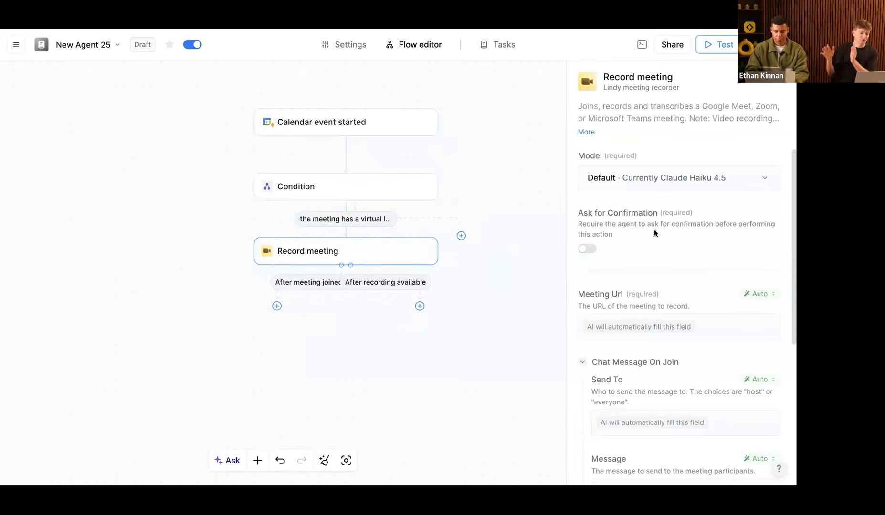
scroll(655, 234, down, 5)
scroll(653, 325, up, 5)
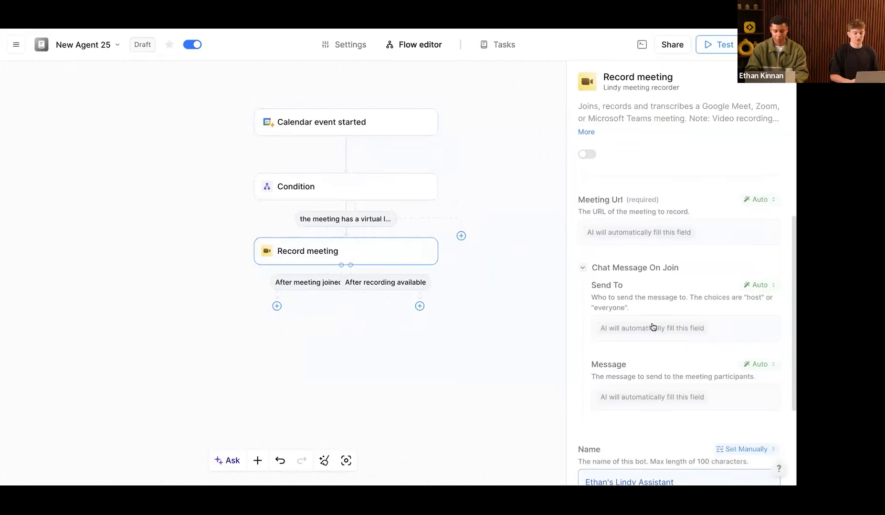
click(312, 287)
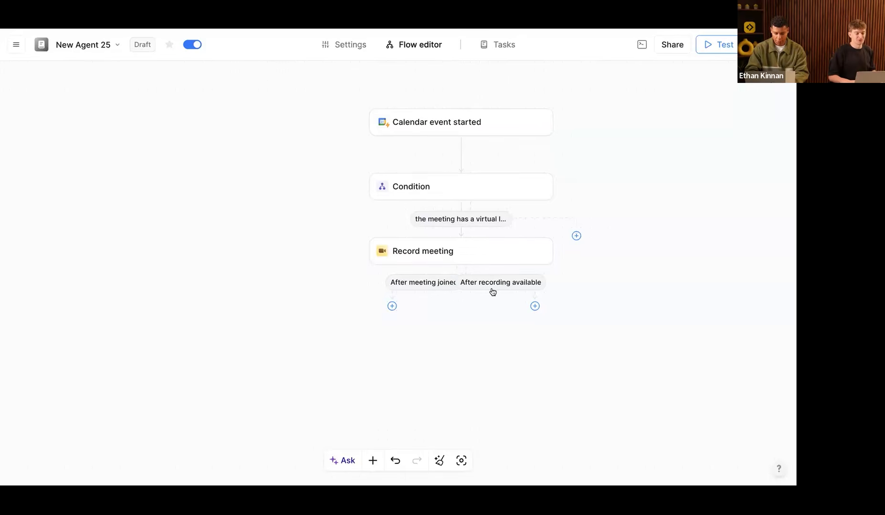
Step: Add a Generate media > Generate image action under the 'After recording available' path
click(535, 307)
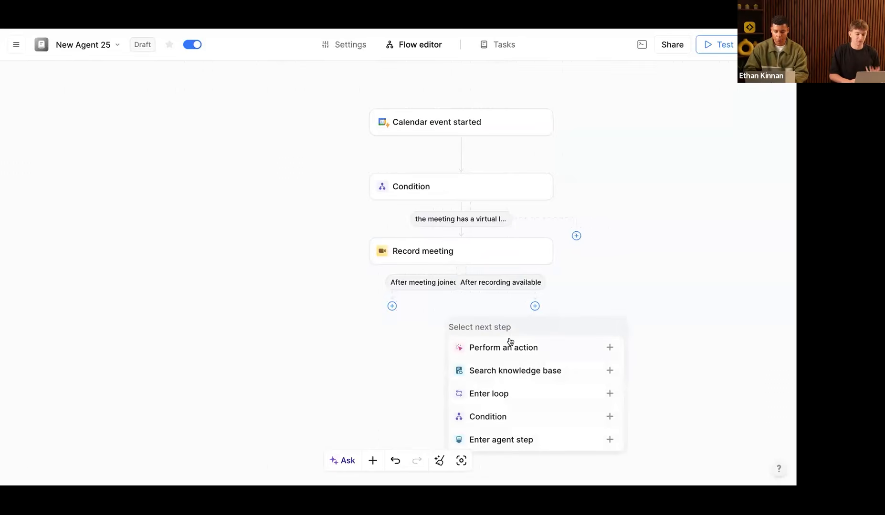
click(509, 347)
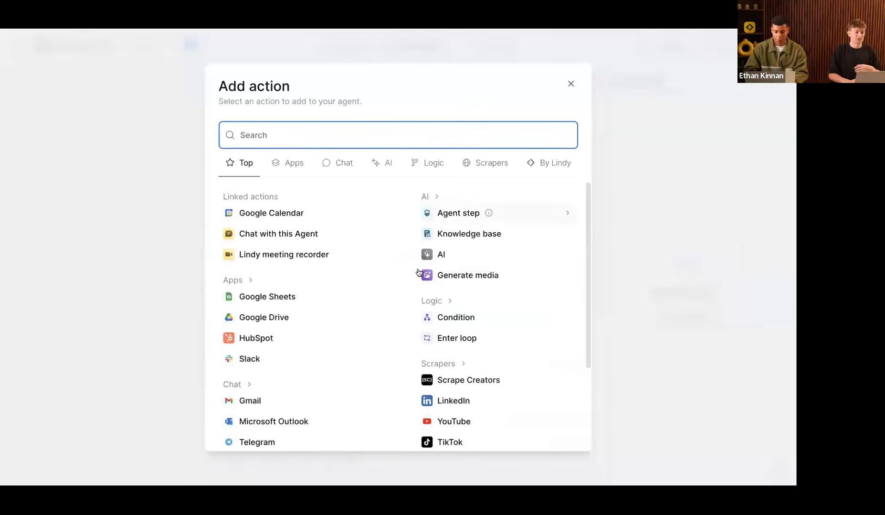
click(455, 281)
click(455, 279)
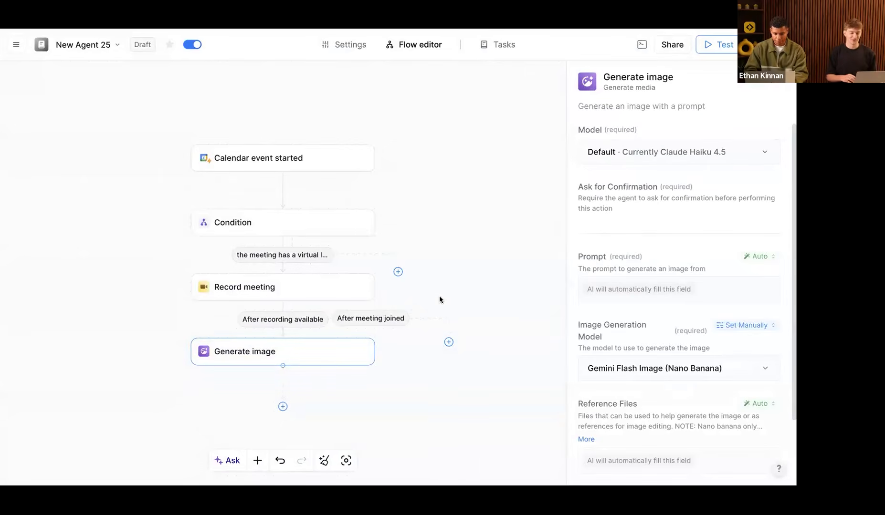
scroll(504, 312, down, 1)
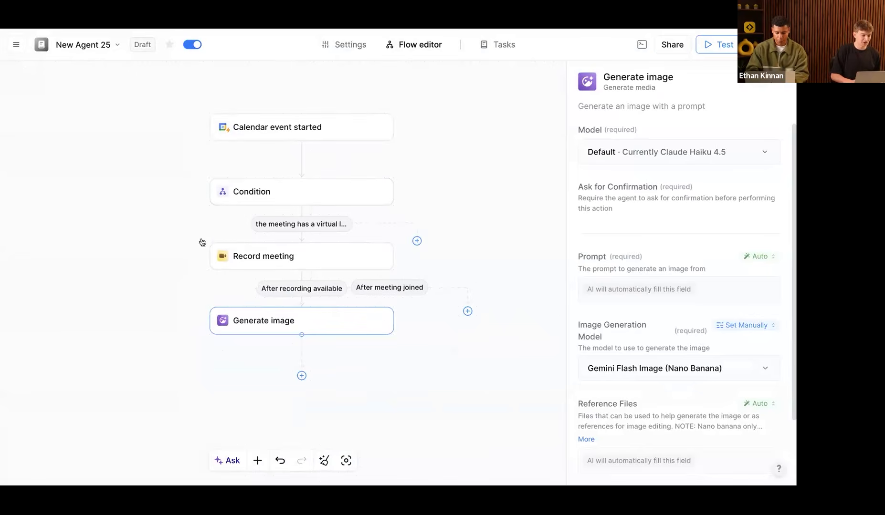
scroll(305, 296, down, 1)
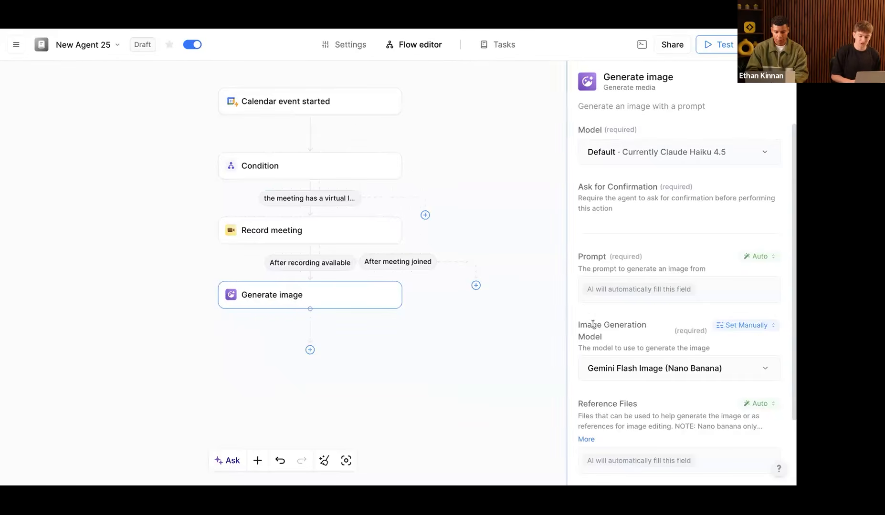
scroll(696, 329, down, 3)
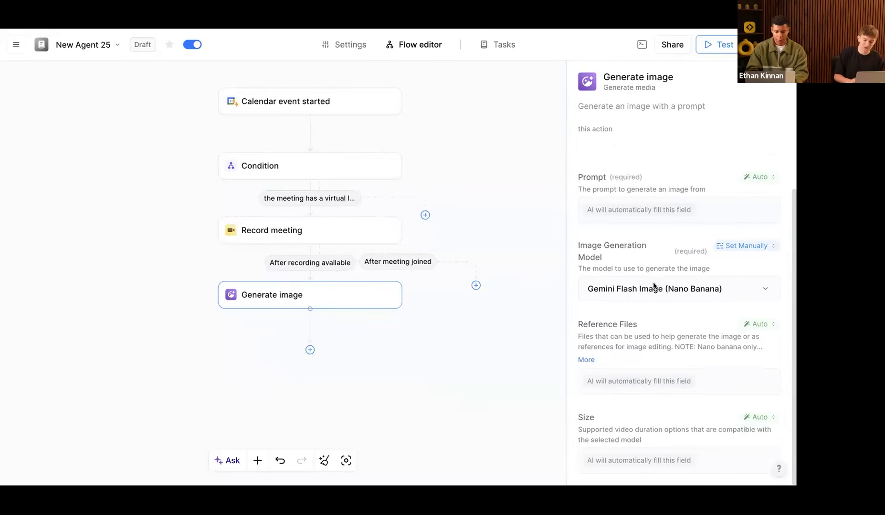
Step: Set the image model to Gemini 3 Pro (Nano Banana Pro) instead of Gemini Flash Image
click(652, 288)
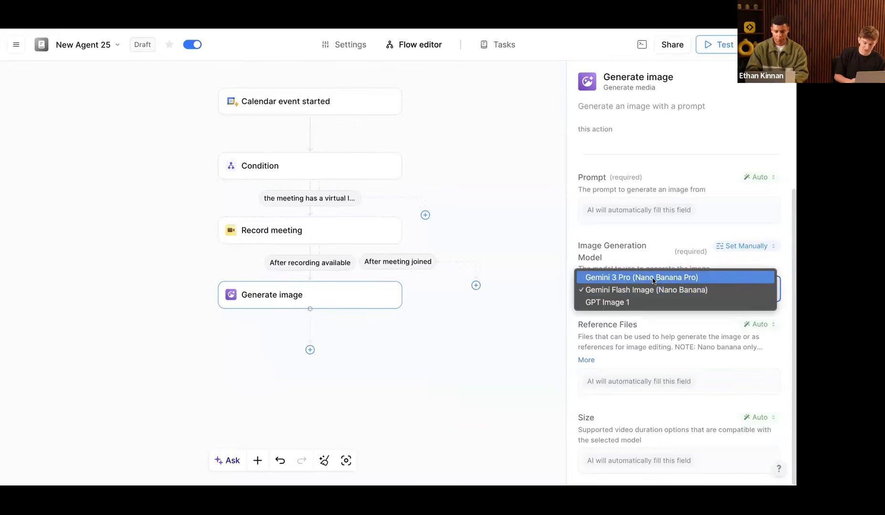
click(649, 277)
click(649, 377)
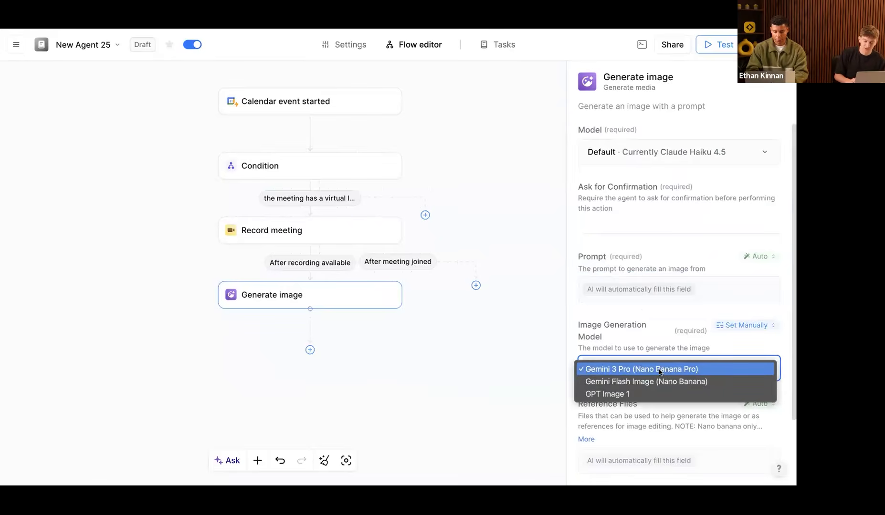
click(661, 381)
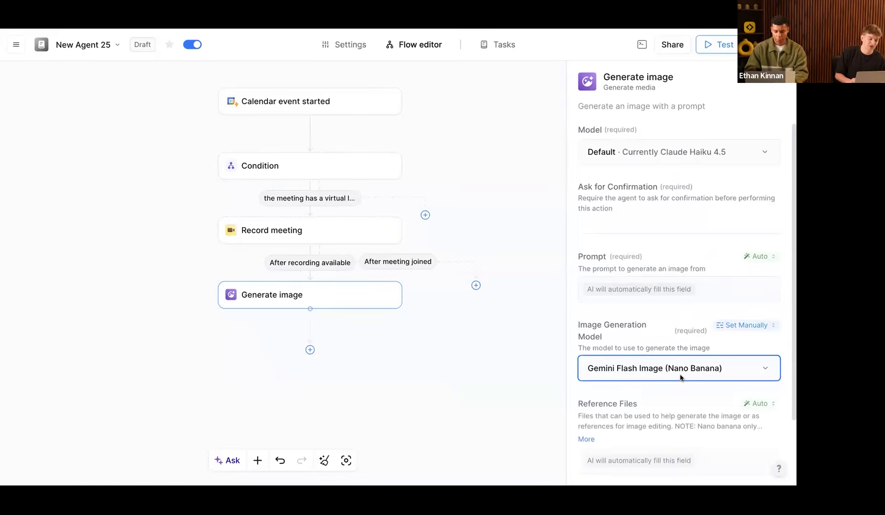
click(680, 377)
click(680, 358)
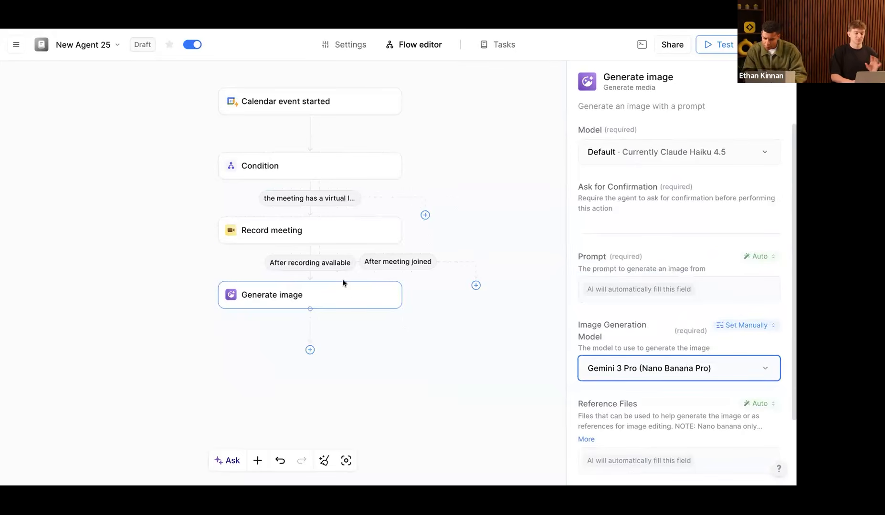
scroll(609, 267, down, 1)
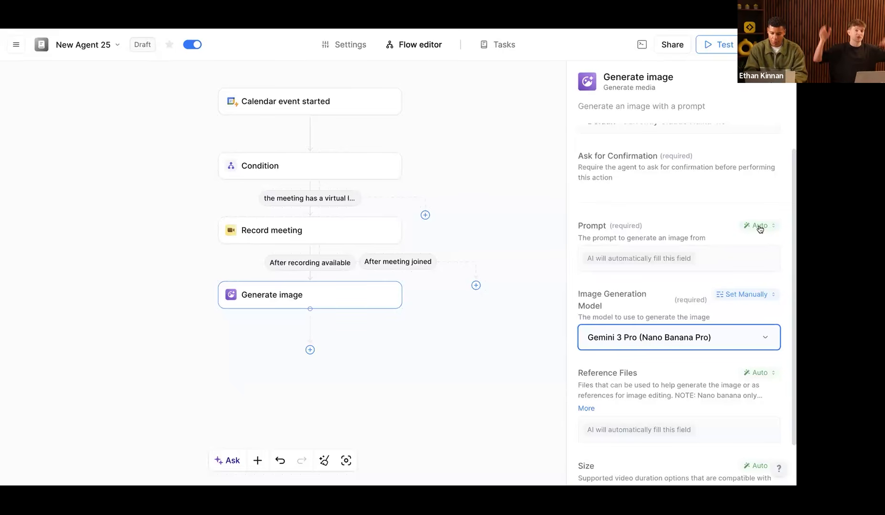
Step: Switch the Generate image Prompt field to Prompt AI, showing the 'Write a prompt' box
click(663, 257)
click(664, 256)
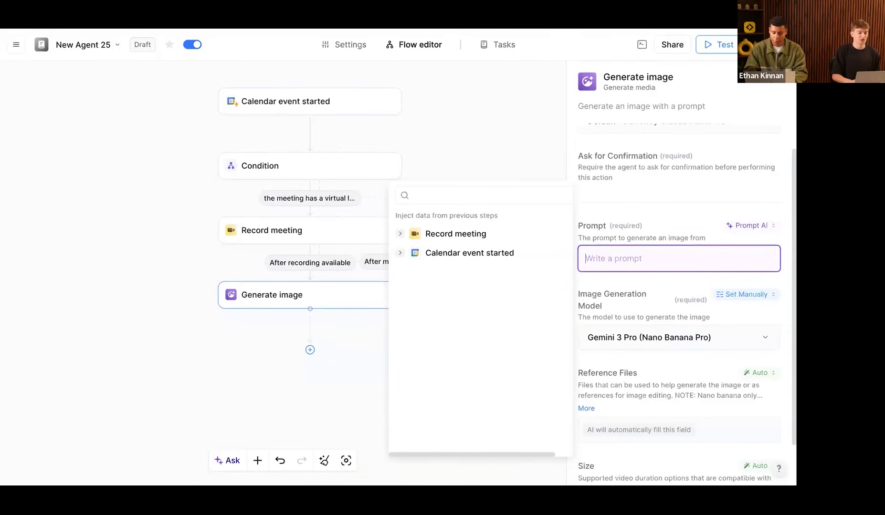
Step: Copy the guide's Prompt #2 visual-summary text and paste it into the Generate image prompt
key(ctrl+Tab)
click(190, 357)
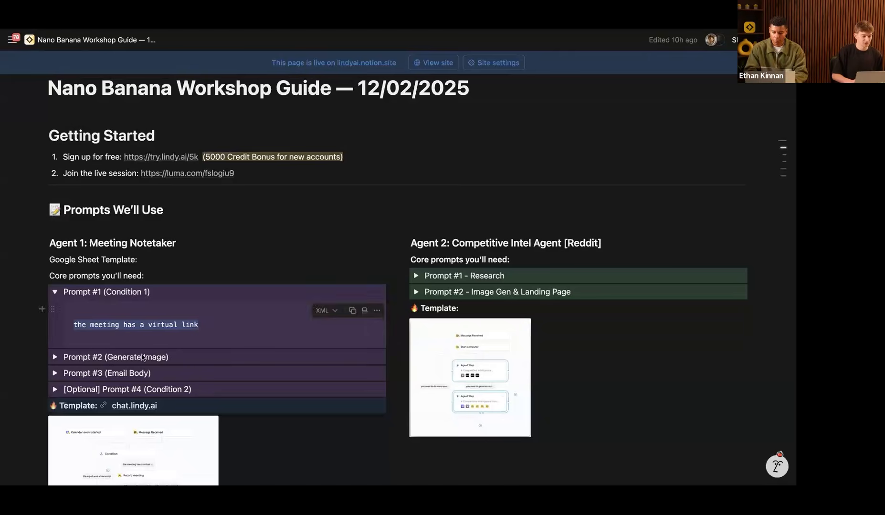
click(57, 359)
click(354, 376)
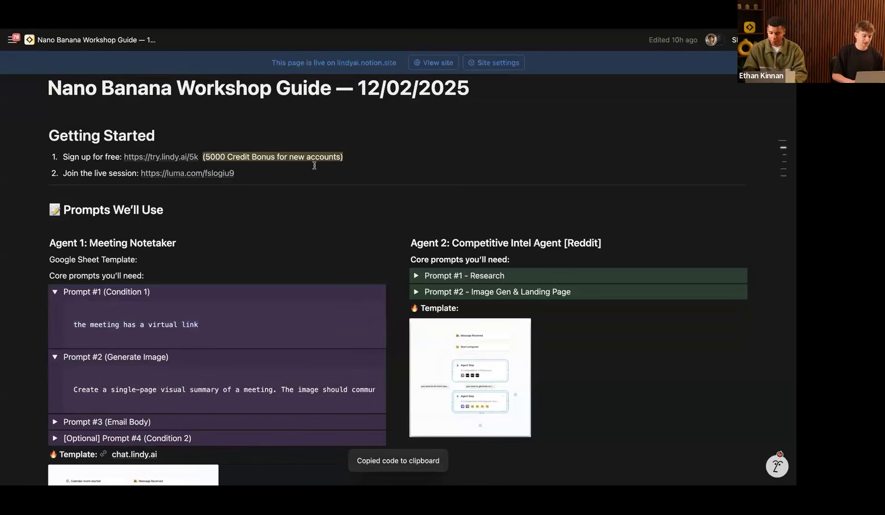
scroll(208, 347, down, 1)
scroll(207, 346, down, 3)
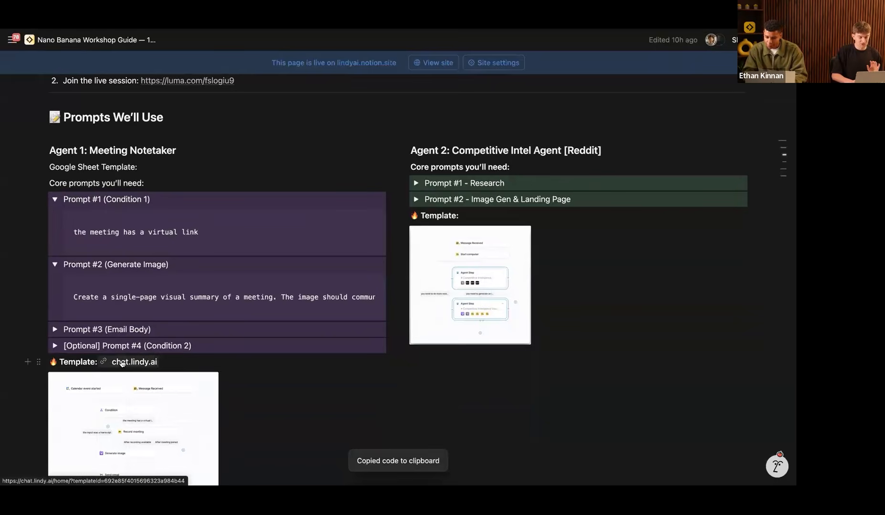
mouse_move(122, 363)
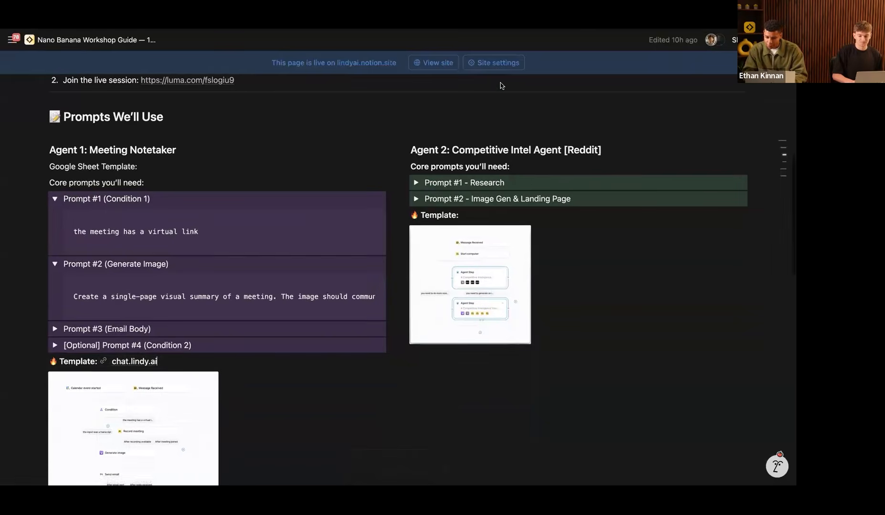
key(ctrl+Tab)
key(ctrl+v)
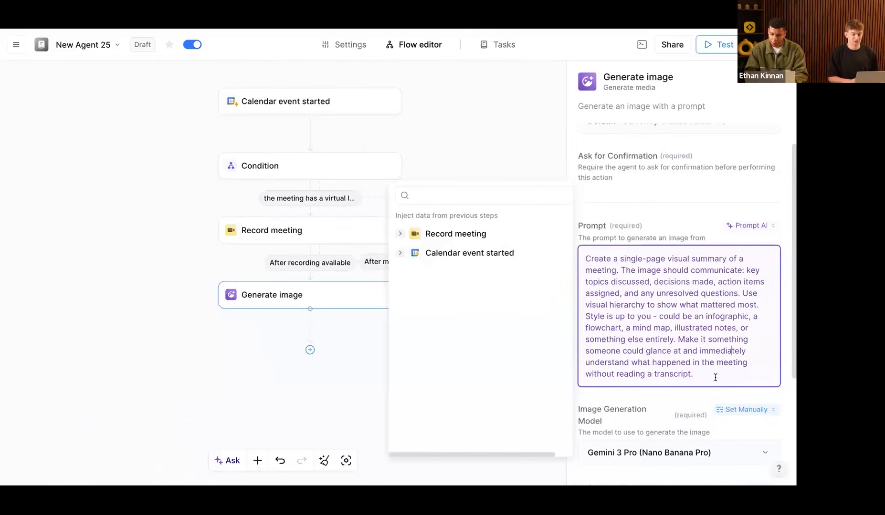
click(730, 351)
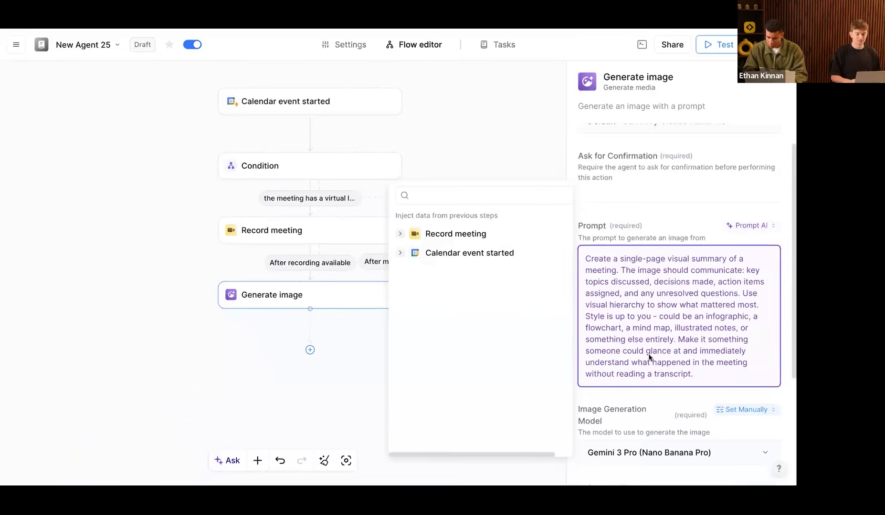
scroll(640, 356, up, 1)
scroll(469, 336, up, 1)
scroll(469, 333, down, 1)
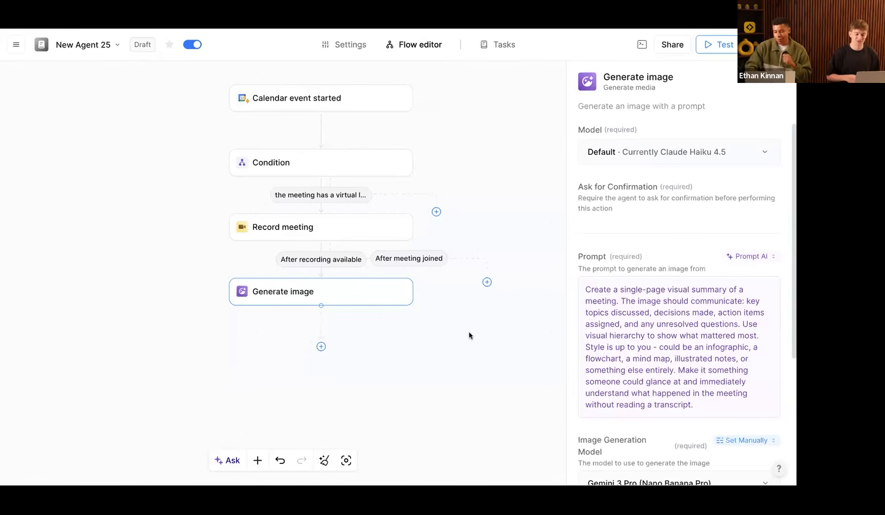
scroll(707, 391, down, 1)
scroll(753, 195, down, 1)
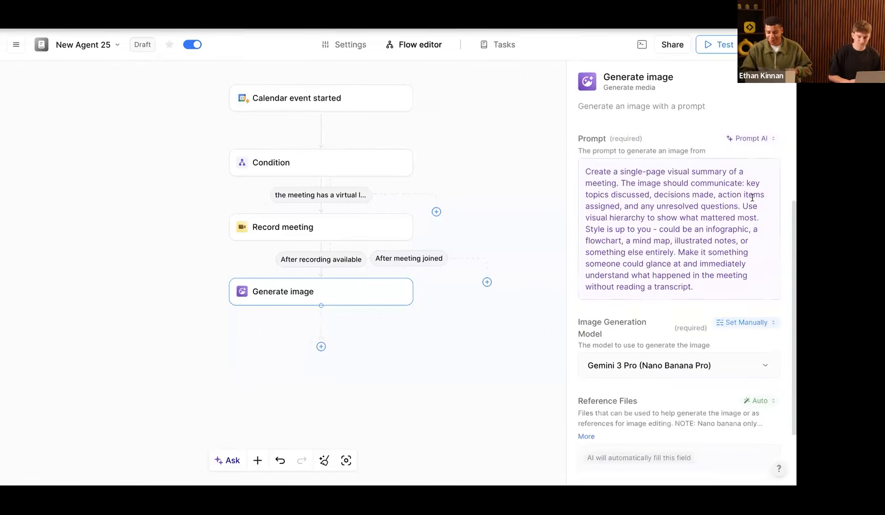
scroll(721, 229, down, 1)
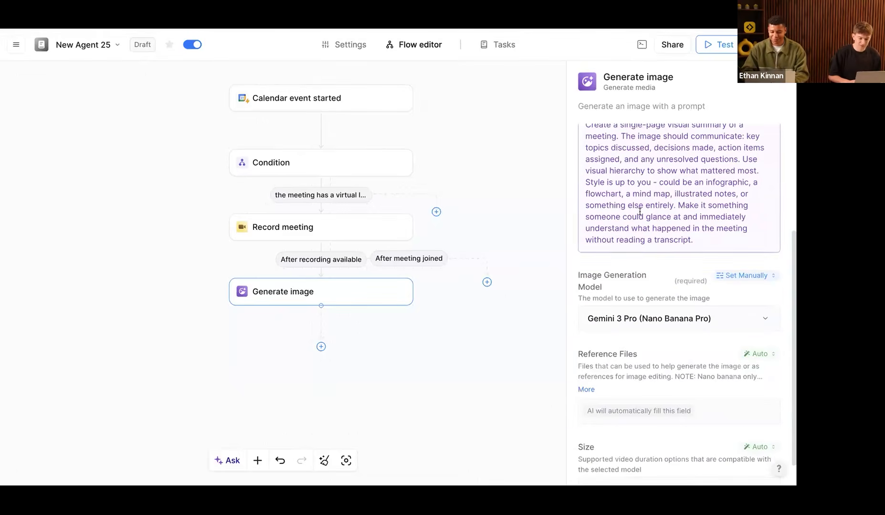
Step: Add a Gmail Send email action below the Generate image step
click(320, 347)
click(288, 354)
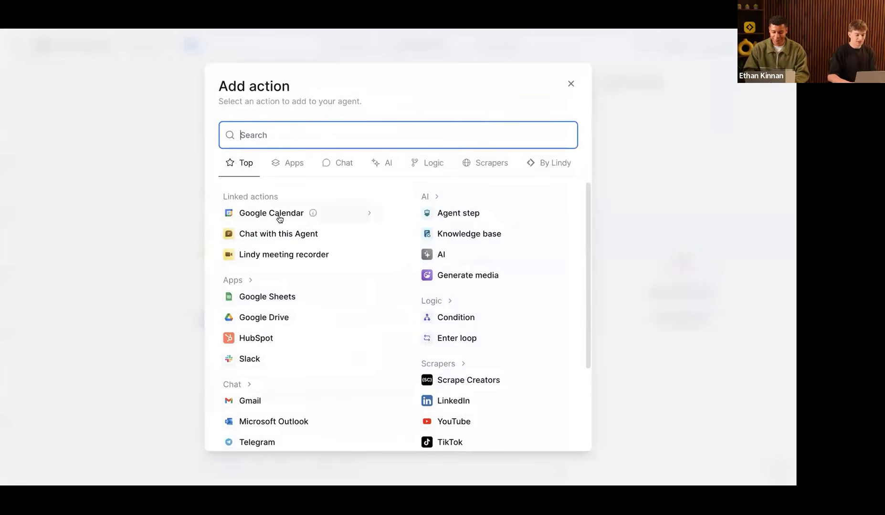
click(255, 397)
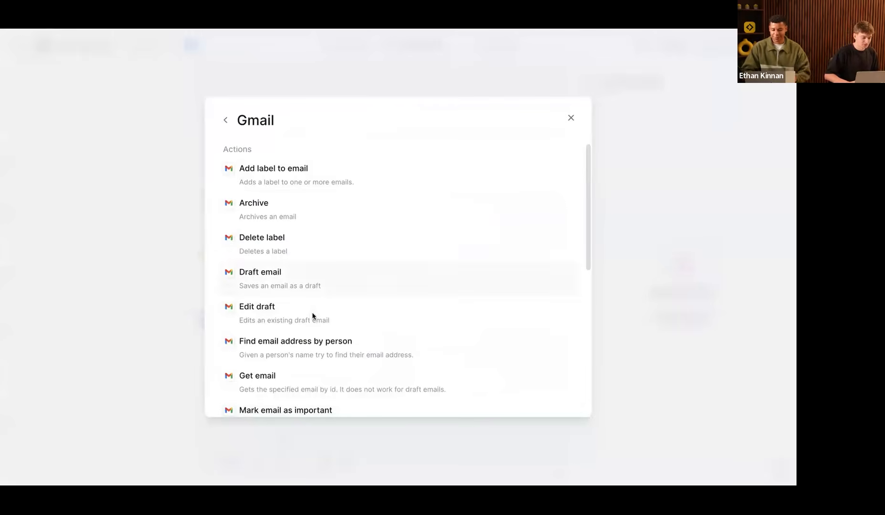
scroll(312, 316, down, 7)
scroll(301, 354, down, 1)
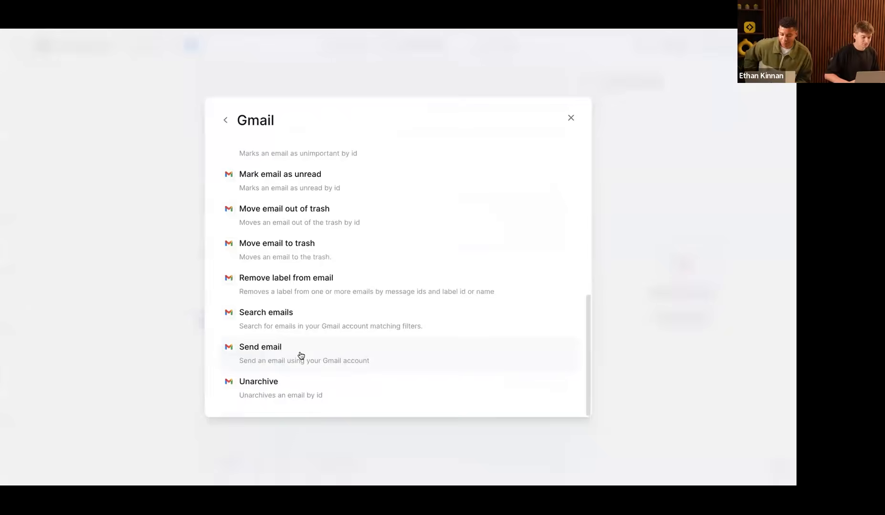
click(301, 355)
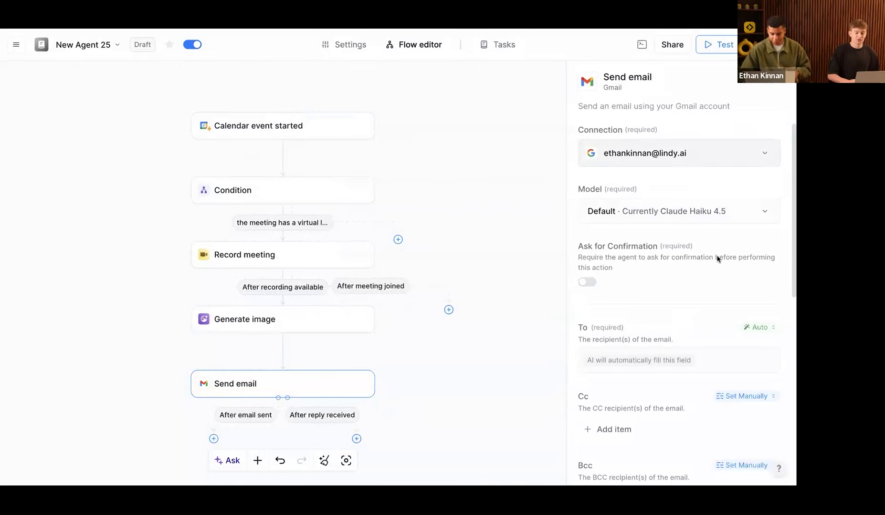
scroll(717, 257, down, 1)
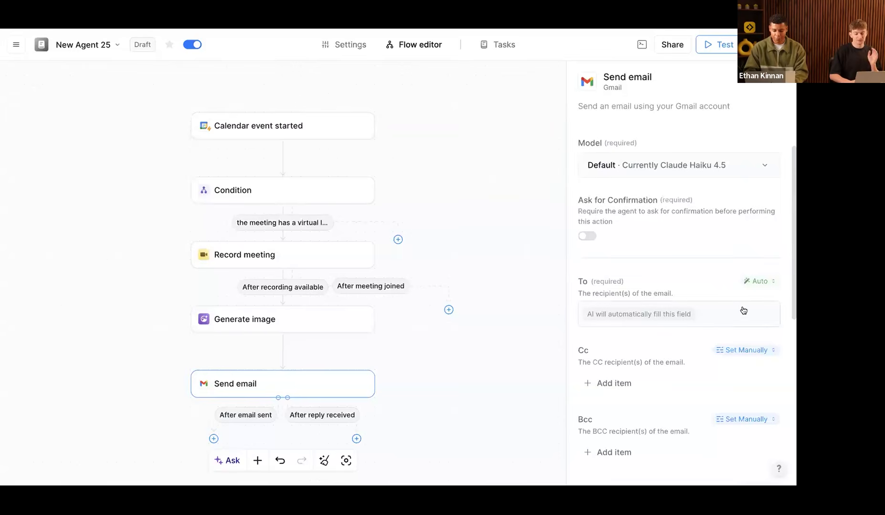
Step: Set the email's To field manually to the account's own email address
click(625, 313)
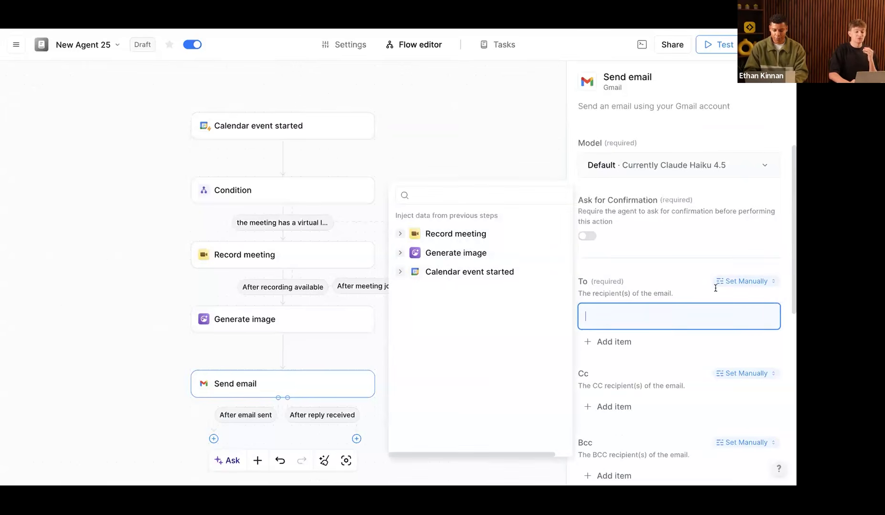
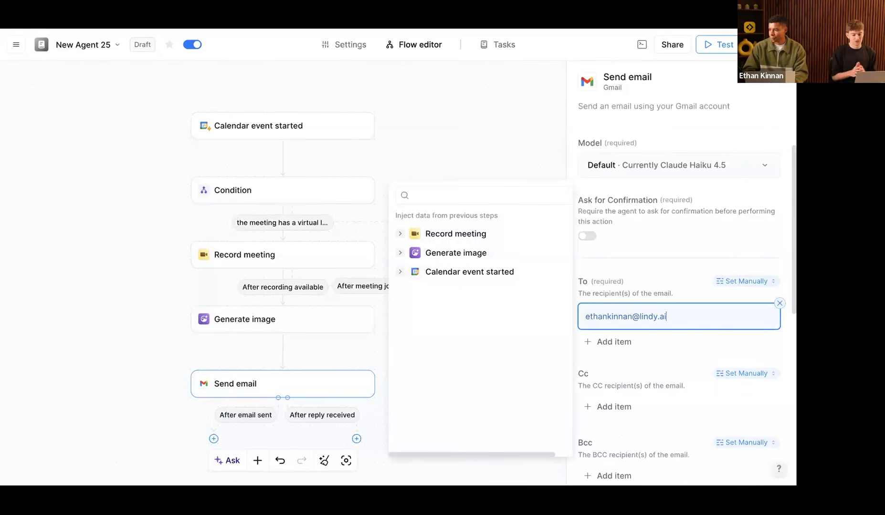
scroll(742, 367, down, 5)
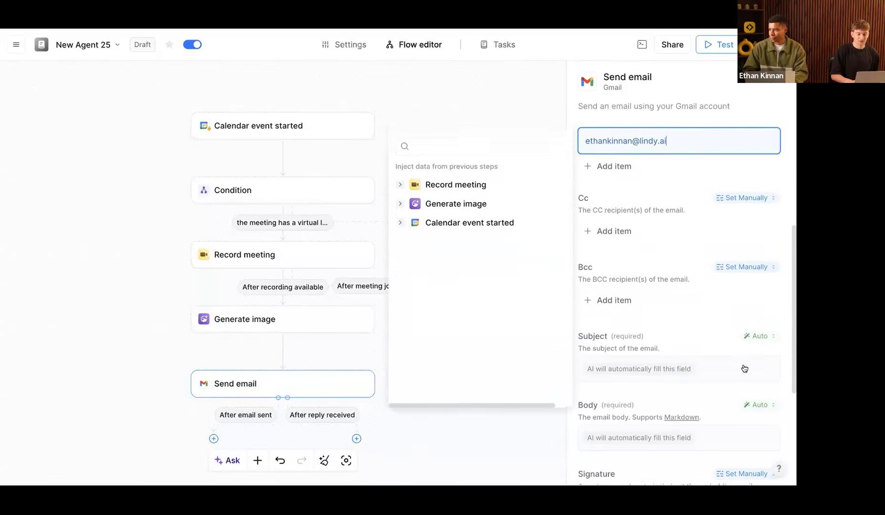
scroll(739, 367, down, 1)
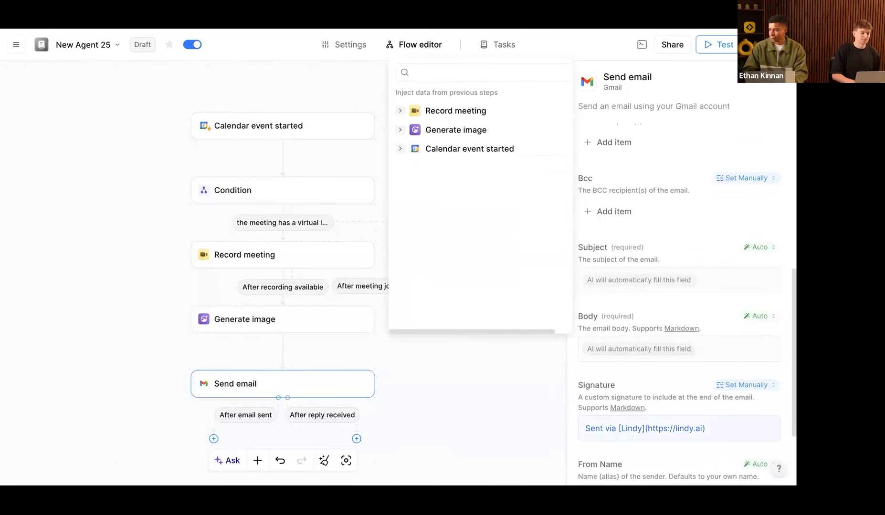
Step: Copy the guide's Prompt #3 (Email Body) and make the email body an AI prompt
key(alt+Tab)
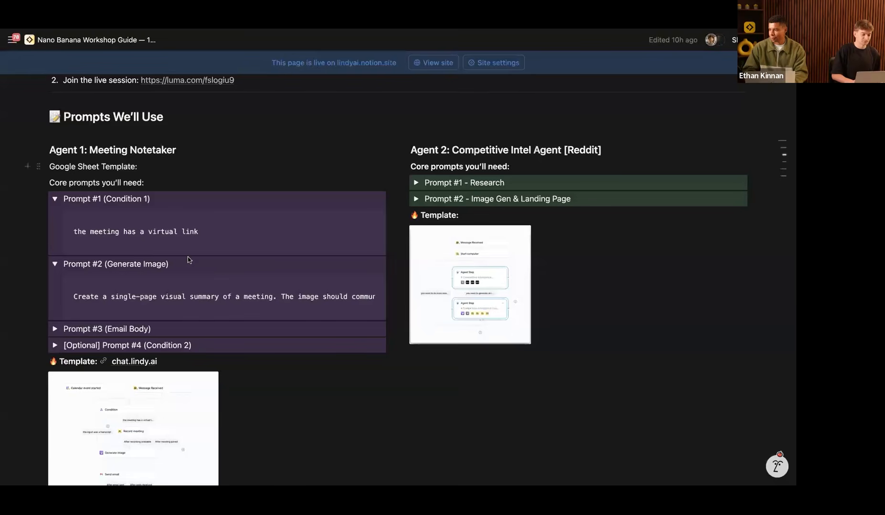
click(55, 328)
click(363, 346)
key(alt+Tab)
click(663, 351)
click(658, 349)
Step: Paste the summary-and-action-items prompt into the email body, append Generate image's firstImage, then return to Notion
key(ctrl+v)
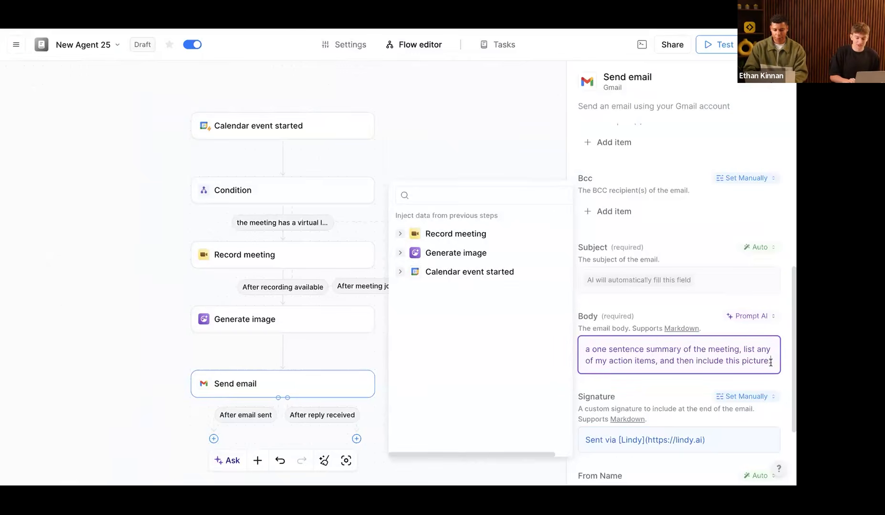
click(400, 253)
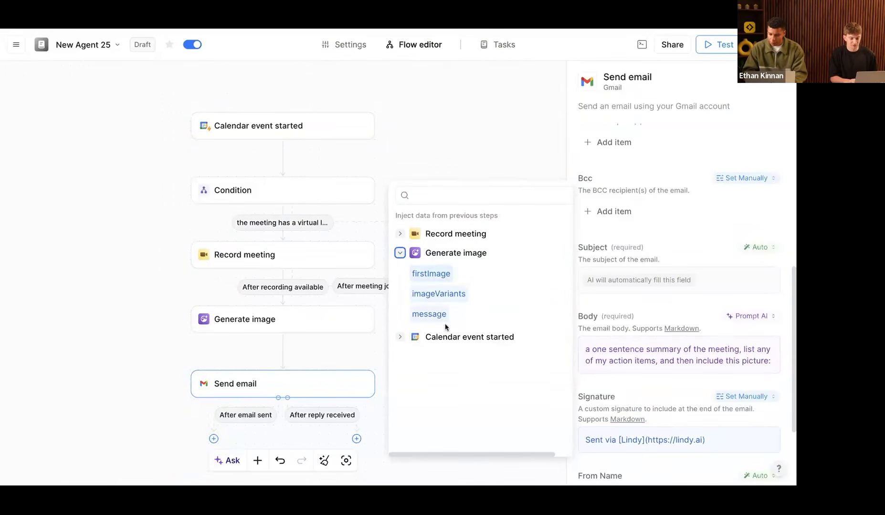
click(432, 275)
key(ctrl+a)
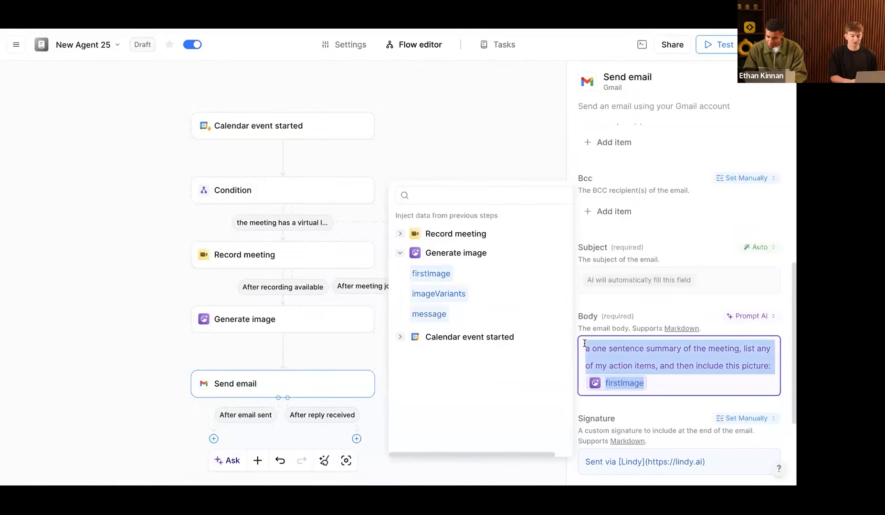
mouse_move(584, 348)
mouse_down()
mouse_move(745, 366)
mouse_move(691, 382)
mouse_move(579, 360)
mouse_up()
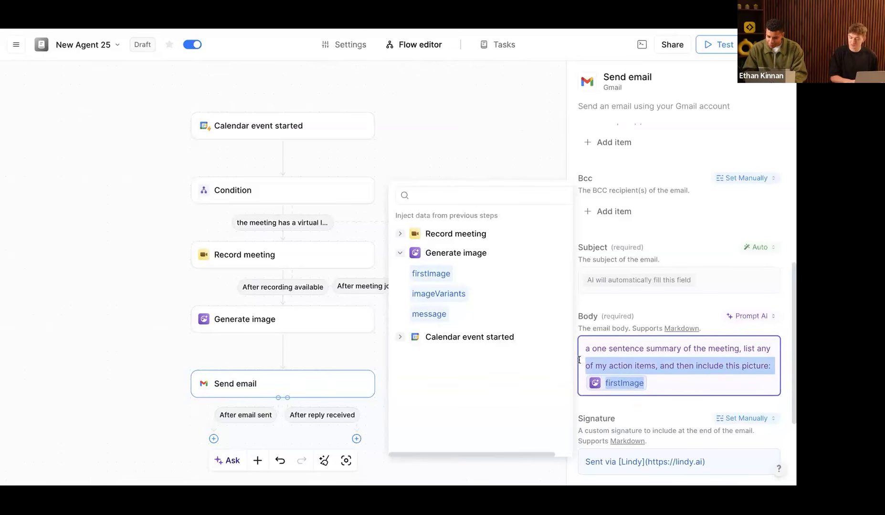
key(Right)
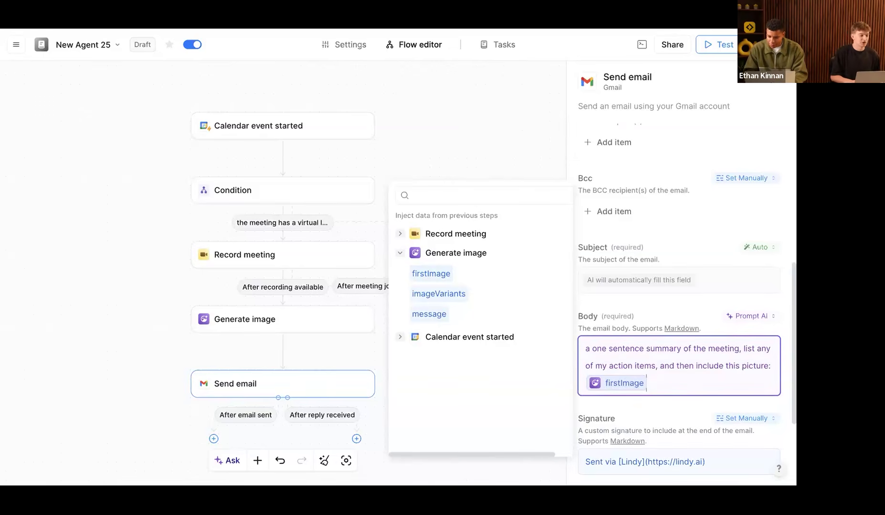
key(super+Tab)
scroll(143, 334, down, 3)
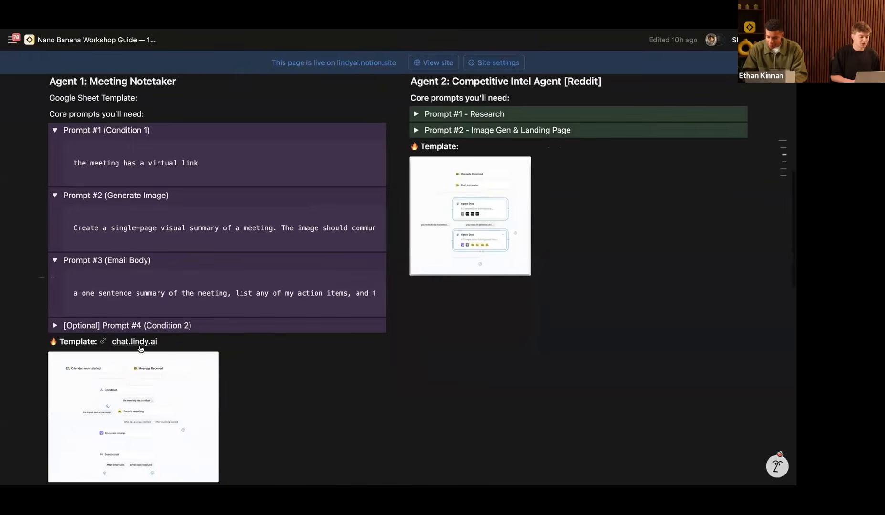
Step: Leave the Notion workshop guide and go back to Lindy's flow editor for New Agent 25
mouse_move(140, 347)
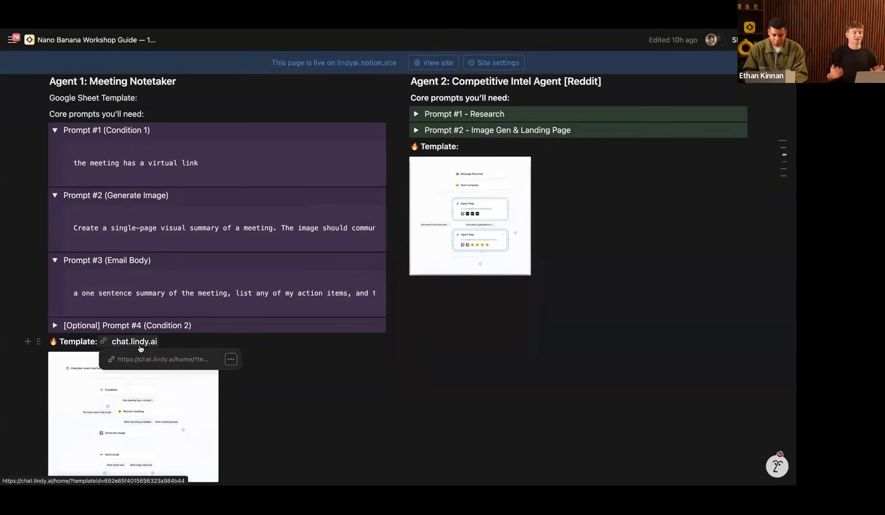
key(super+Tab)
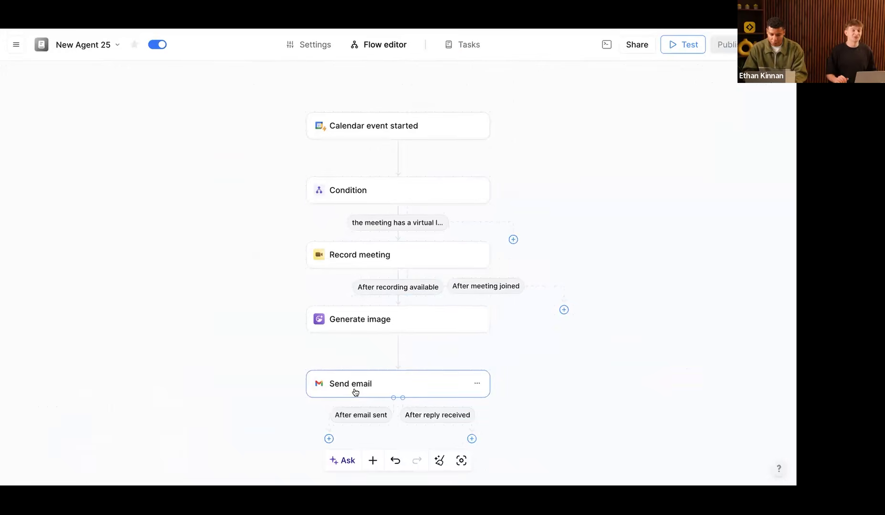
Step: Move the Calendar event started trigger left and bring up the canvas menu for adding a trigger
click(334, 324)
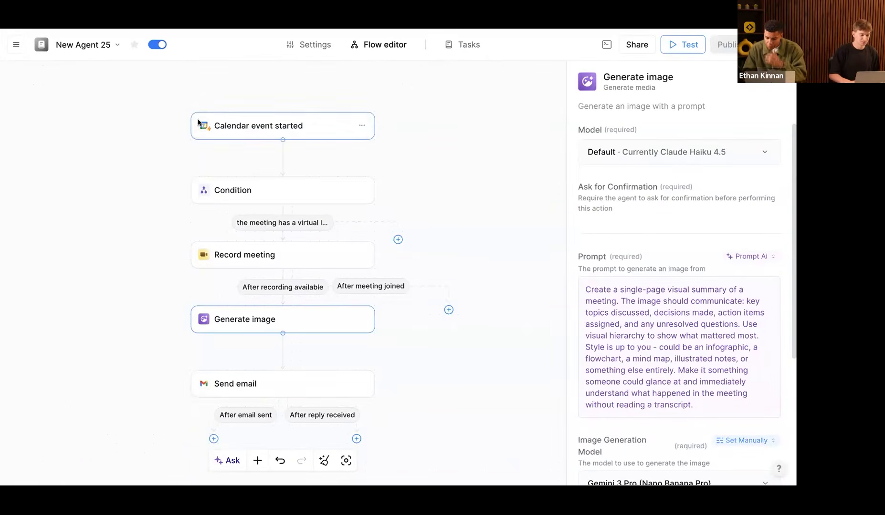
drag(268, 127, 191, 127)
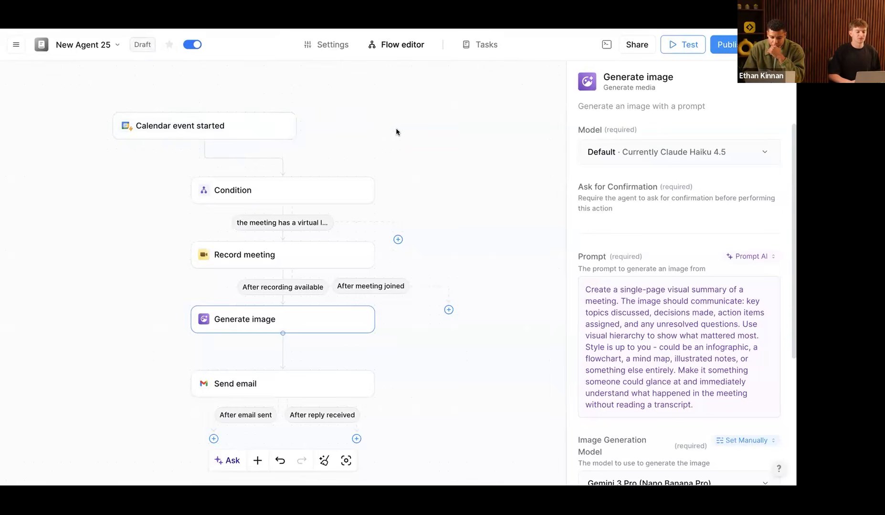
click(396, 132)
right_click(519, 134)
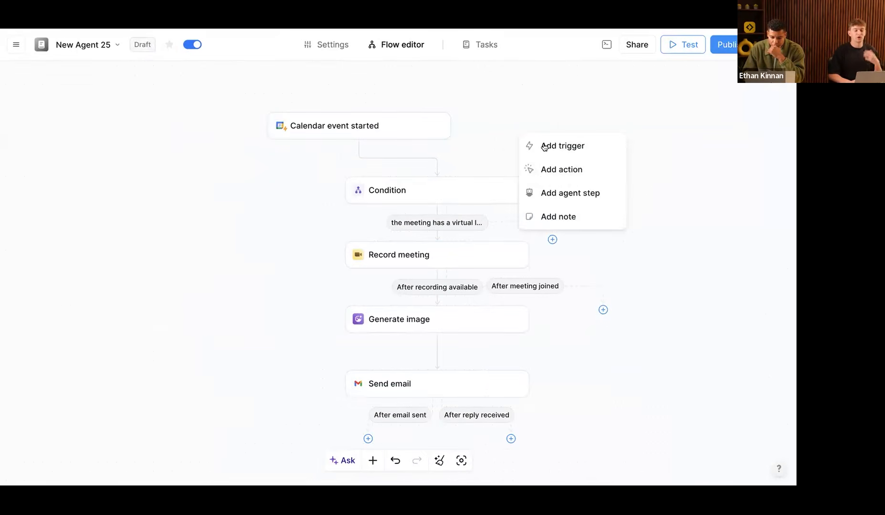
Step: Add a Chat with this Agent 'Message Received' trigger beside Calendar event started
click(518, 114)
scroll(529, 120, up, 2)
right_click(557, 140)
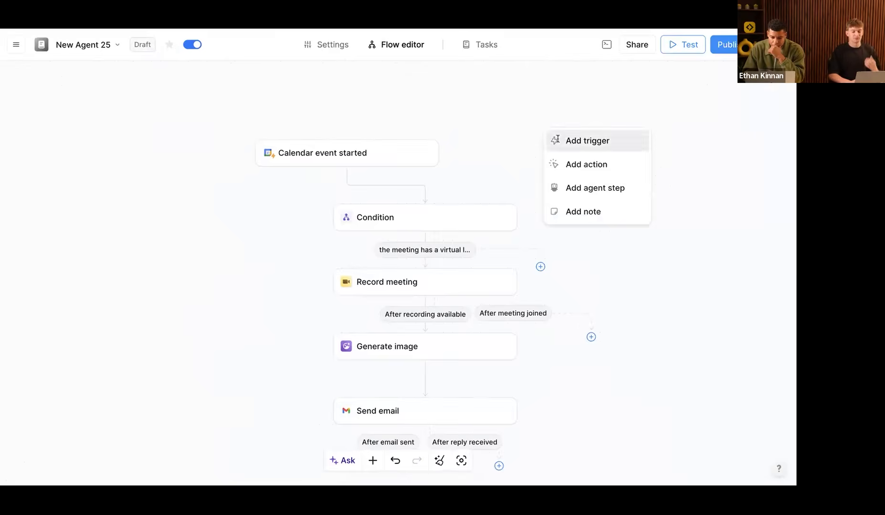
click(568, 140)
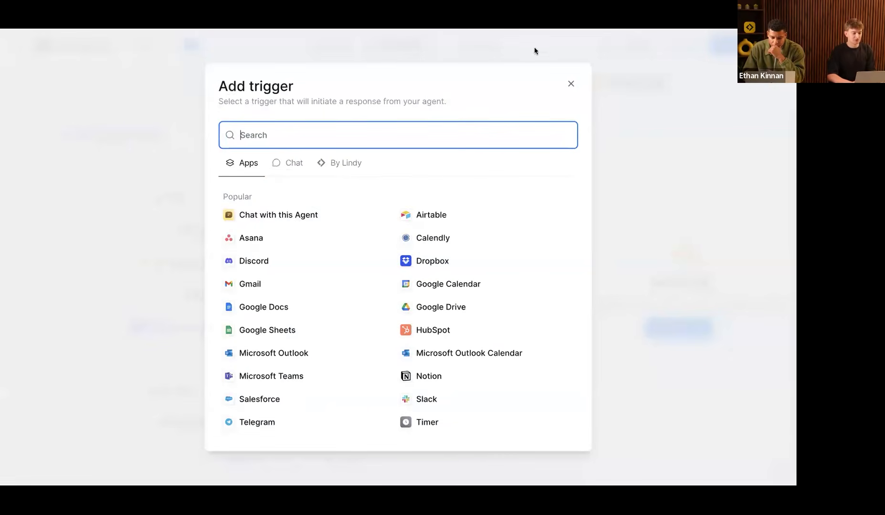
click(571, 83)
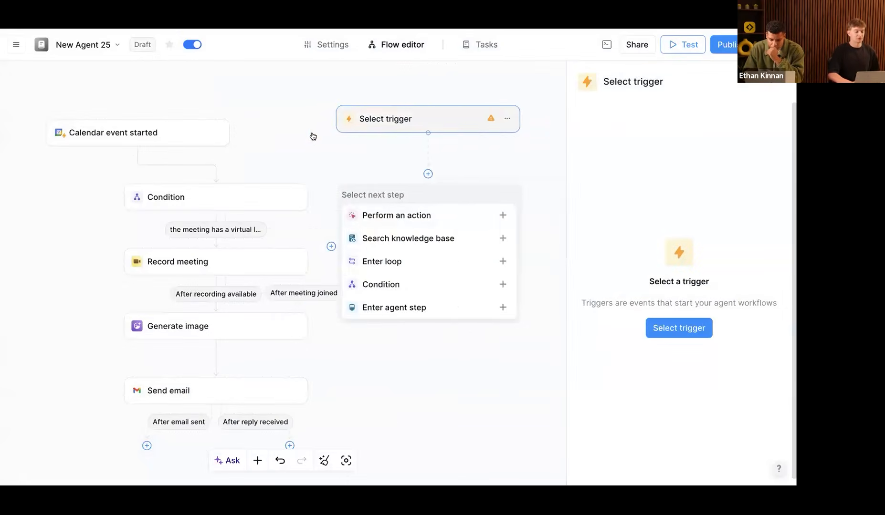
click(377, 129)
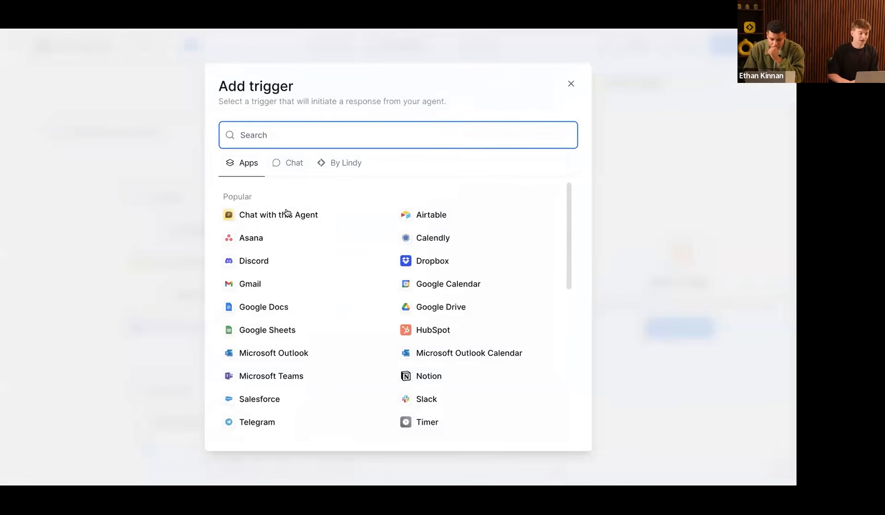
click(268, 219)
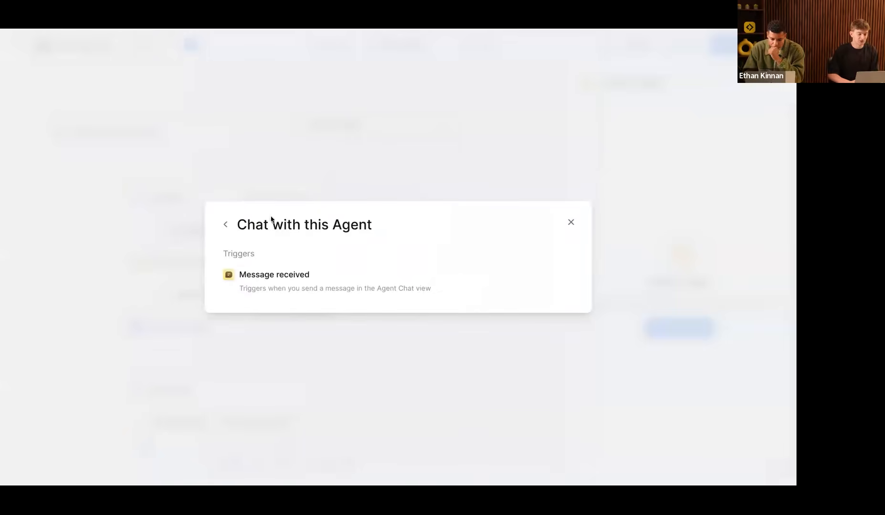
click(286, 275)
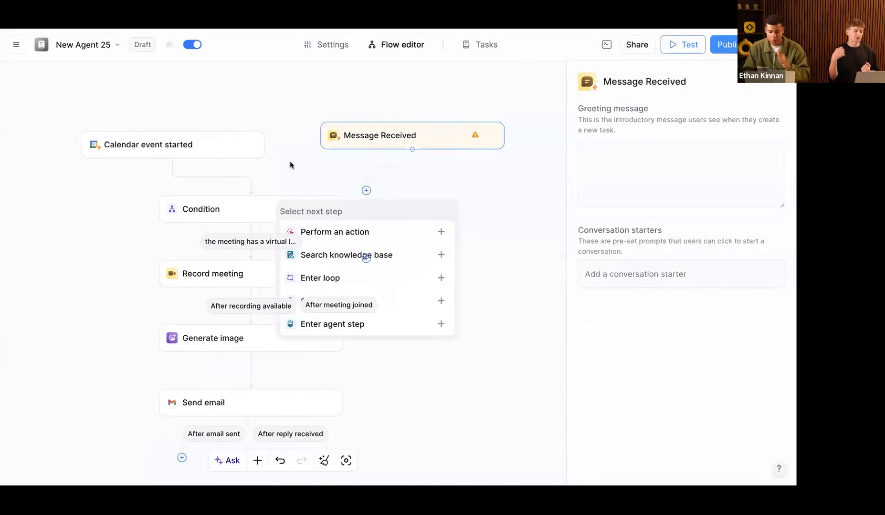
drag(427, 145, 396, 113)
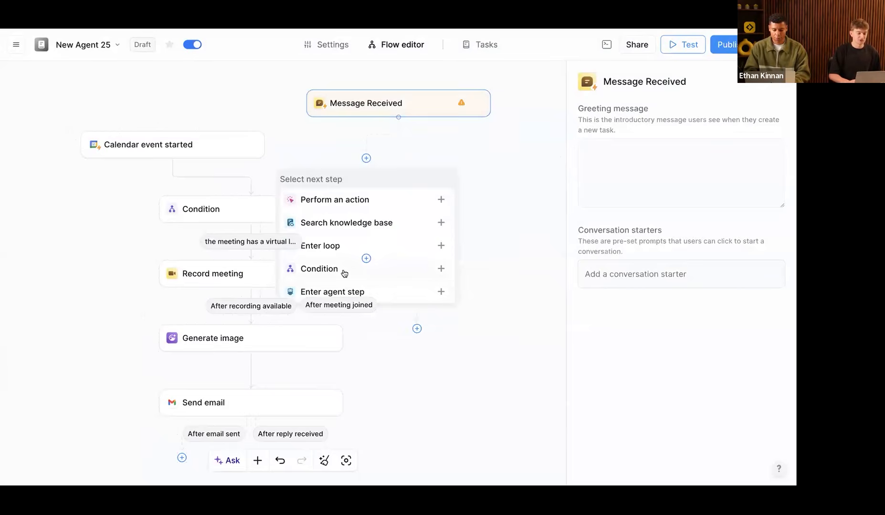
Step: Add a Condition step under Message Received, then delete that extra condition
click(344, 271)
click(684, 156)
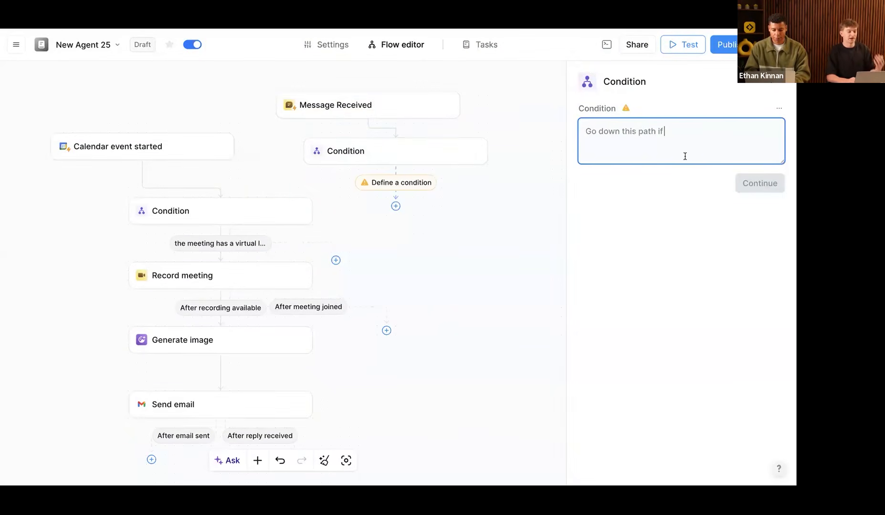
text(it is)
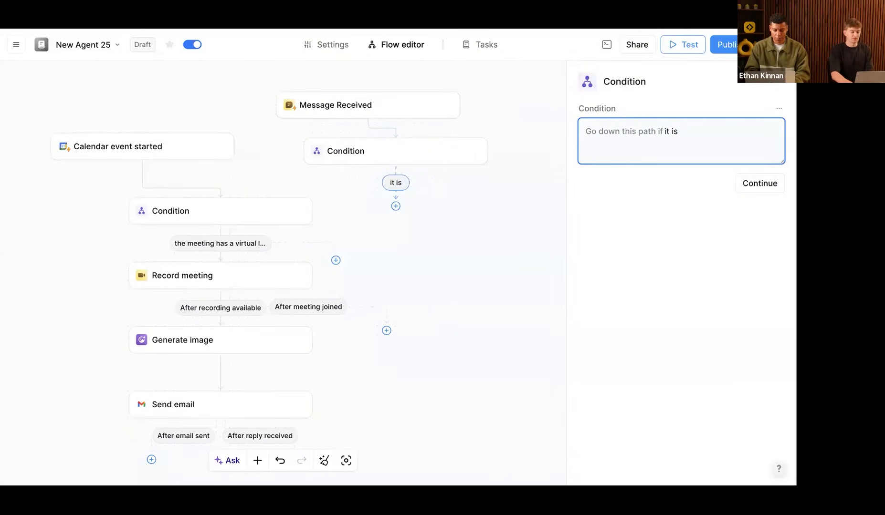
key(BackSpace)
key(BackSpace)
key(BackSpace)
key(BackSpace)
key(BackSpace)
key(BackSpace)
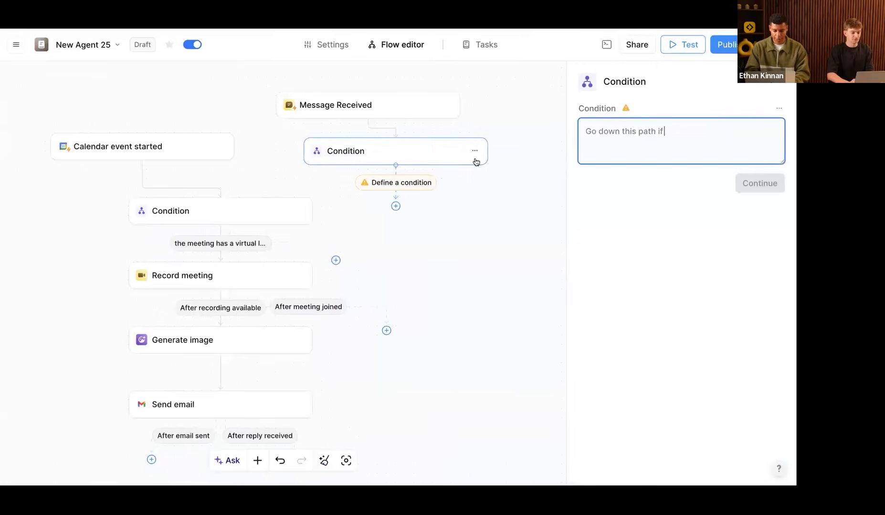
click(475, 151)
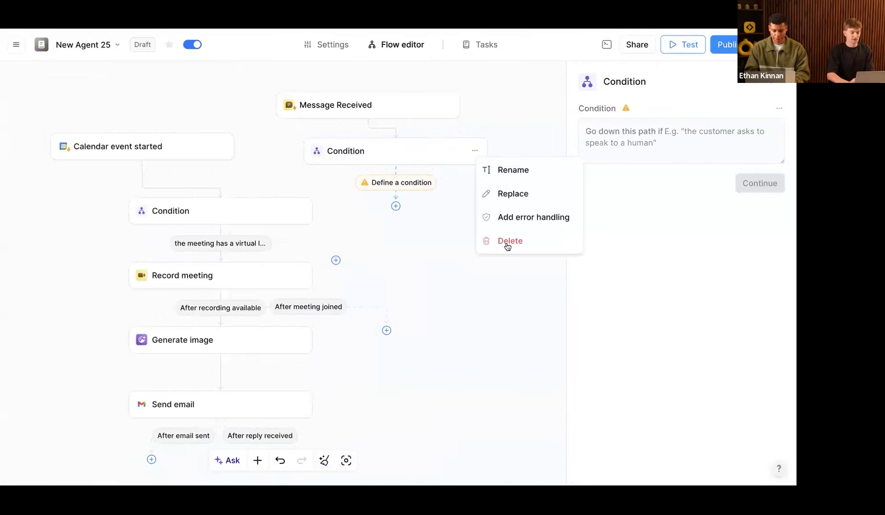
click(506, 245)
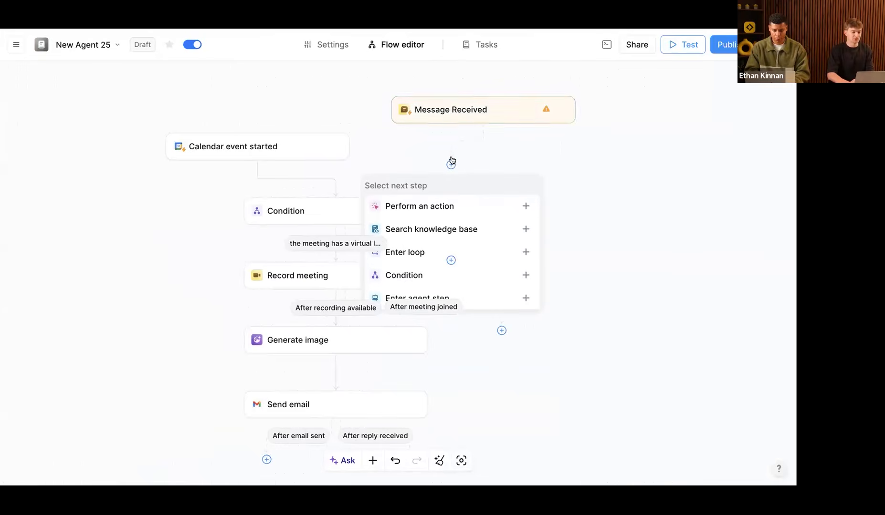
Step: Connect Message Received into the existing Condition step and reposition the trigger
drag(337, 190, 334, 206)
drag(484, 110, 474, 131)
click(724, 46)
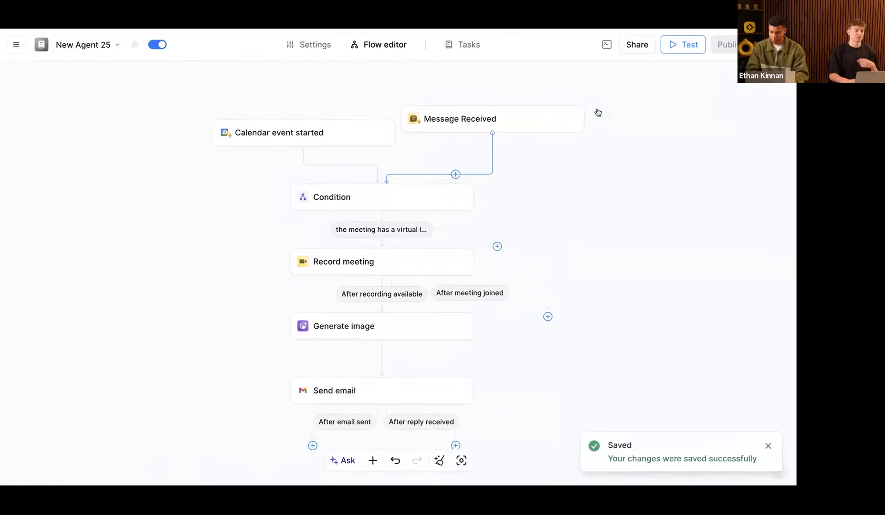
Step: Add a 'there was a transciption' Condition branch leading straight to Generate image, and auto-arrange the flow
drag(482, 120, 480, 148)
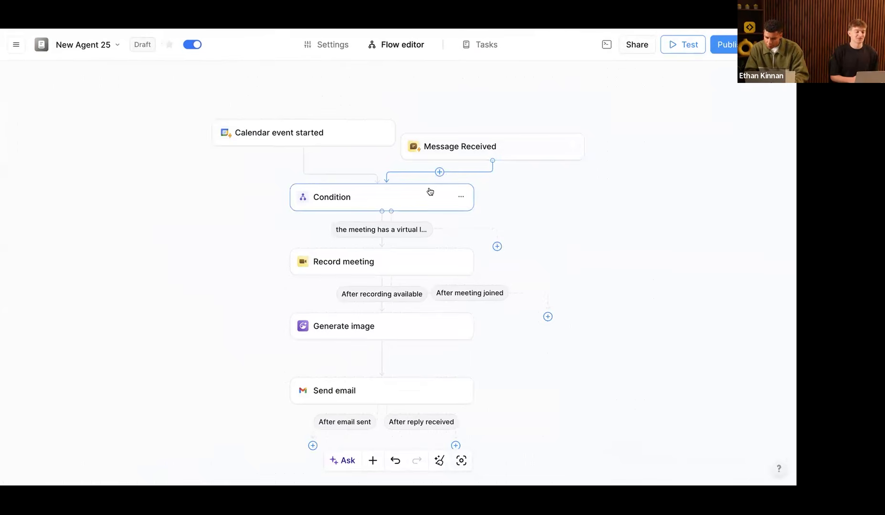
drag(460, 140, 460, 131)
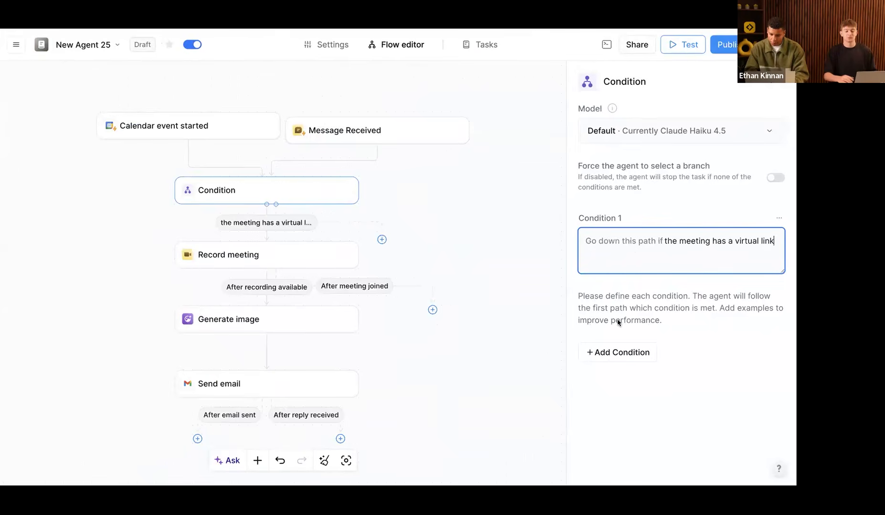
click(616, 353)
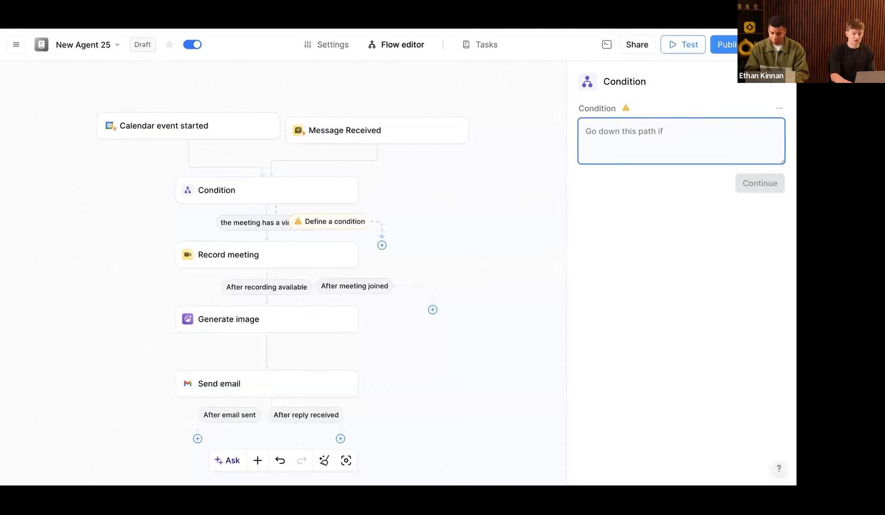
text(there was a transciption)
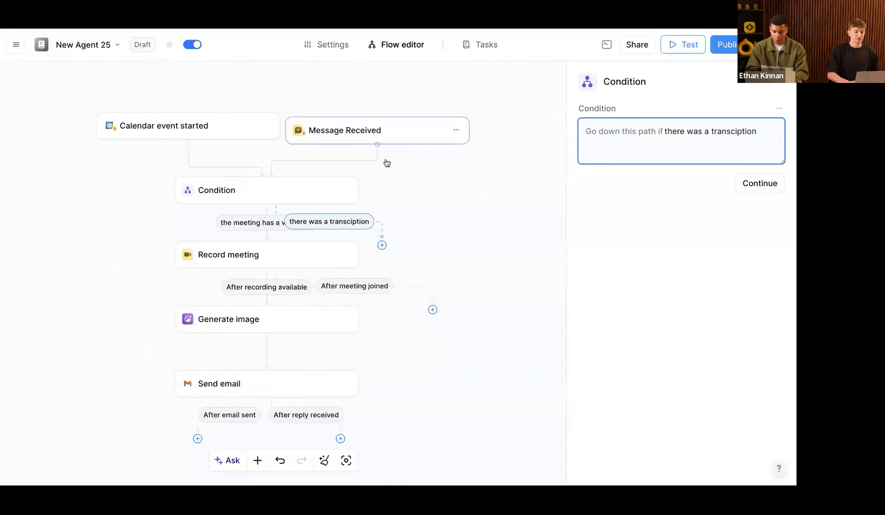
scroll(410, 174, down, 3)
drag(410, 175, 299, 246)
click(324, 461)
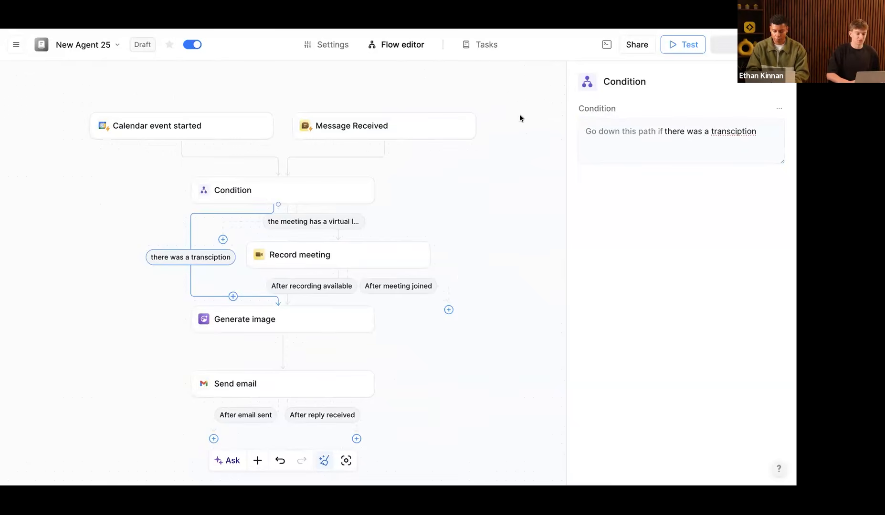
click(682, 49)
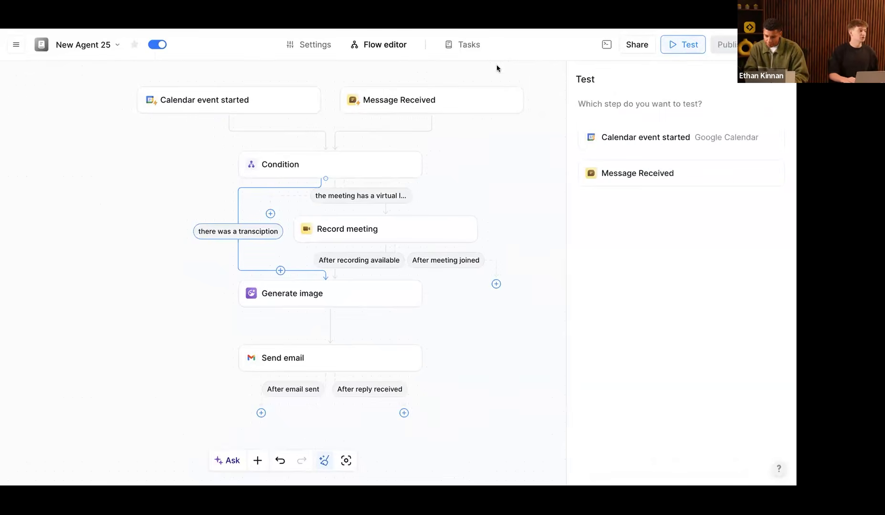
Step: Open the earlier tasks of the Nano Banana Meeting Recorder (Copy) agent
click(466, 46)
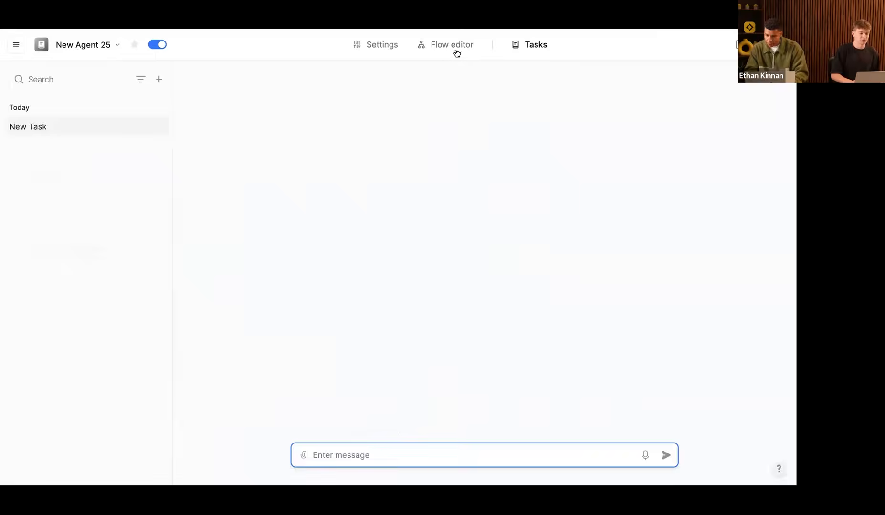
click(456, 48)
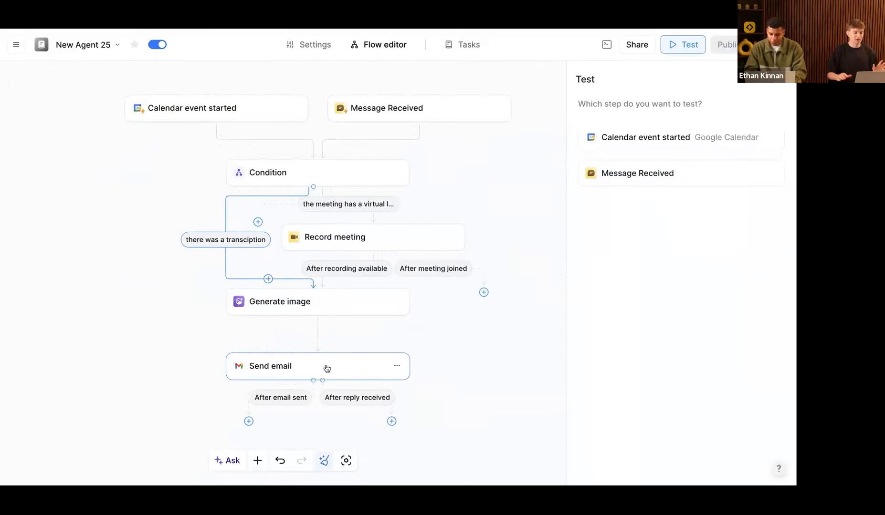
click(43, 36)
click(43, 37)
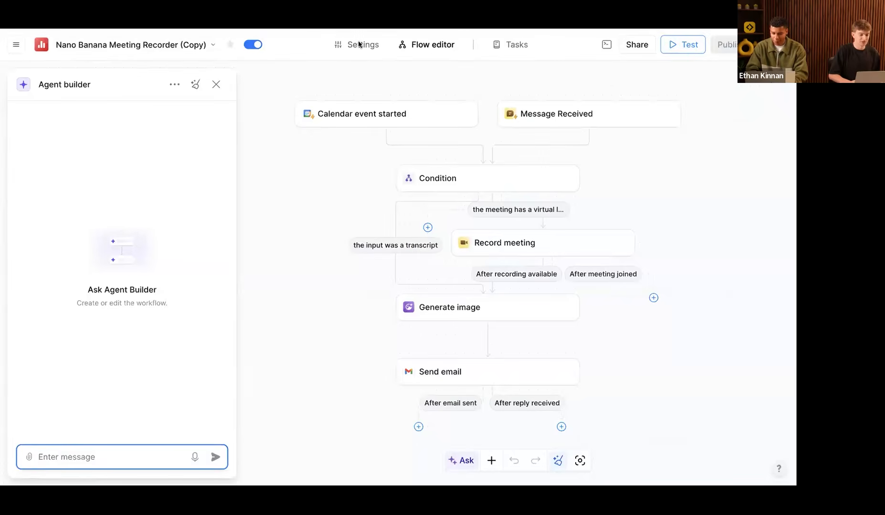
key(ctrl+Tab)
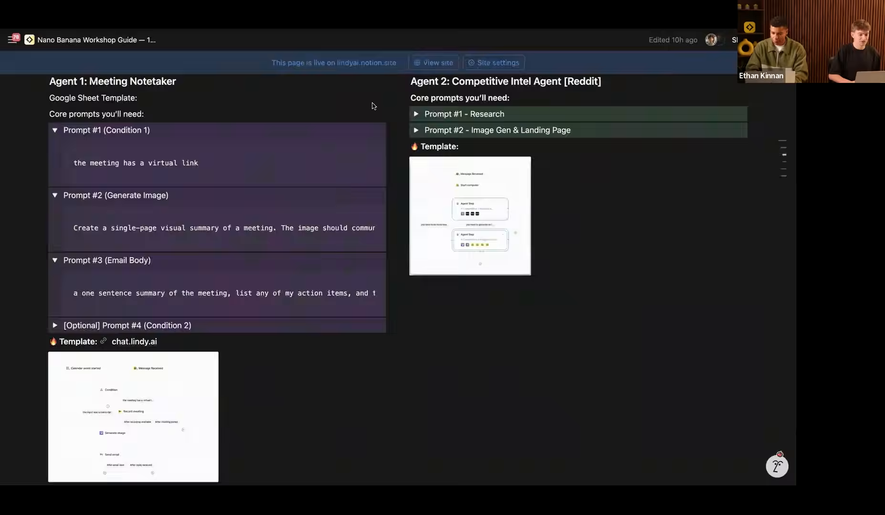
key(ctrl+Tab)
click(441, 46)
key(ctrl+Tab)
click(507, 43)
key(ctrl+Tab)
scroll(458, 204, up, 5)
Step: Copy the meeting transcript and paste it into a new task message for New Agent 25
drag(424, 71, 347, 106)
key(ctrl+shift+Tab)
key(ctrl+shift+Tab)
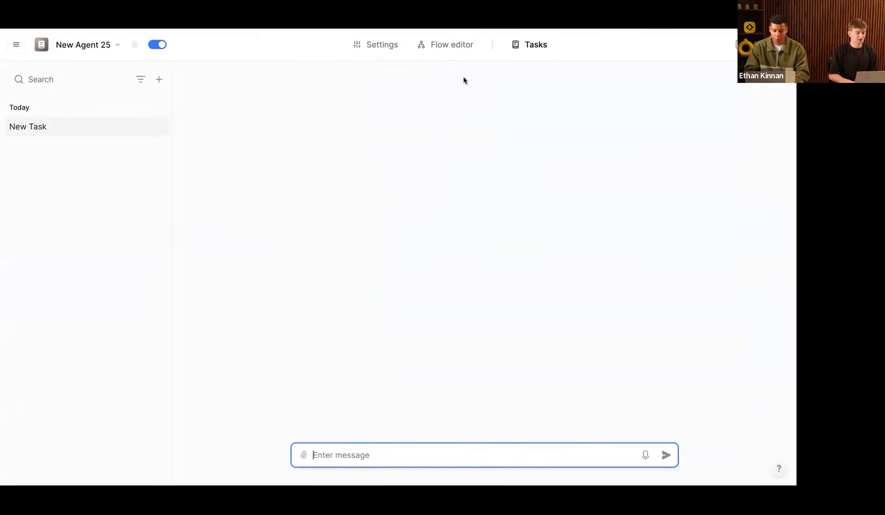
key(ctrl+shift+Tab)
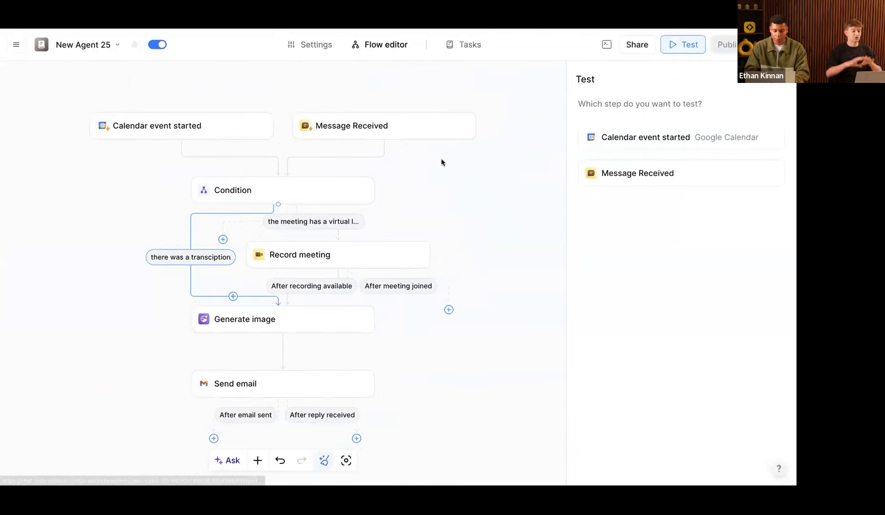
click(462, 47)
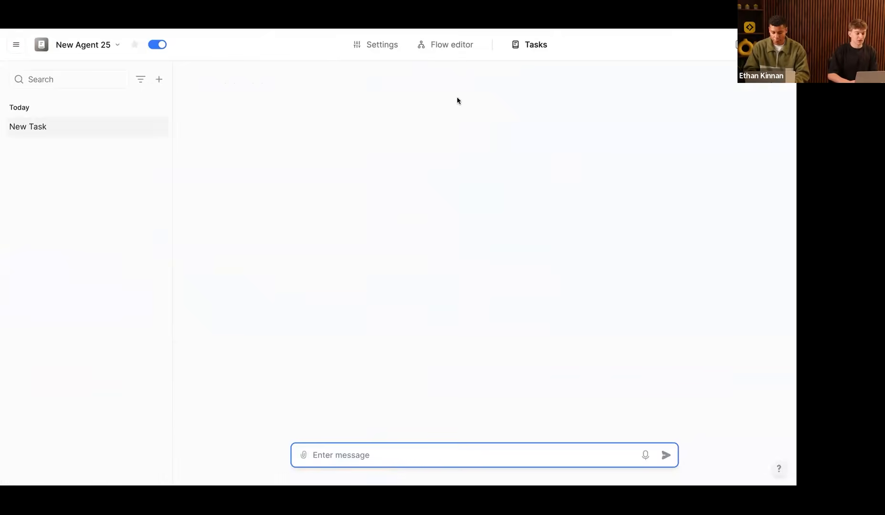
click(449, 48)
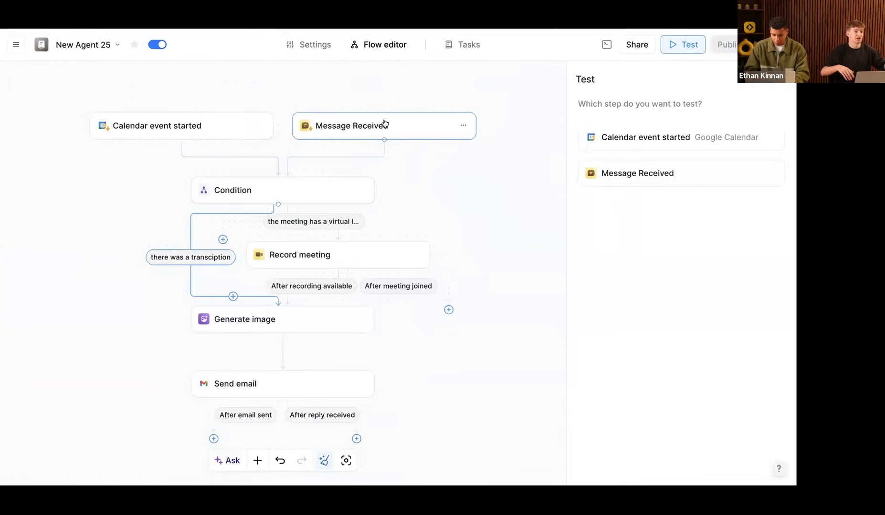
click(473, 44)
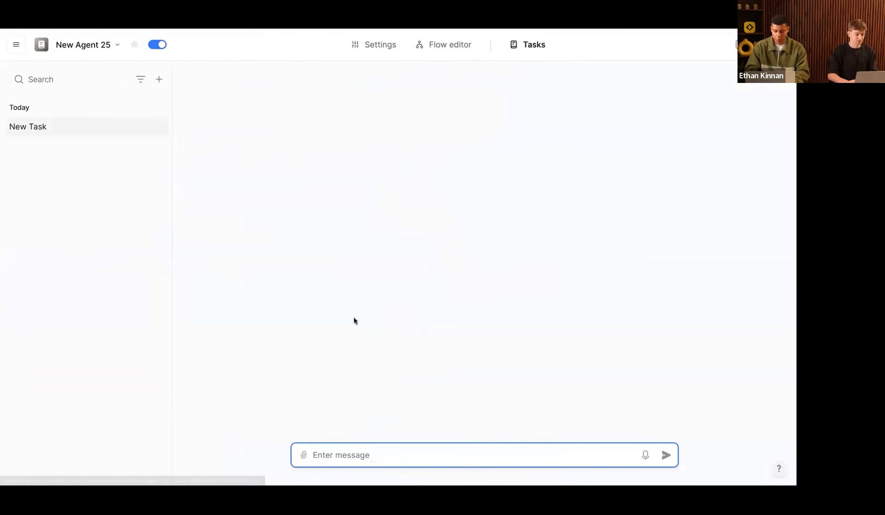
key(ctrl+v)
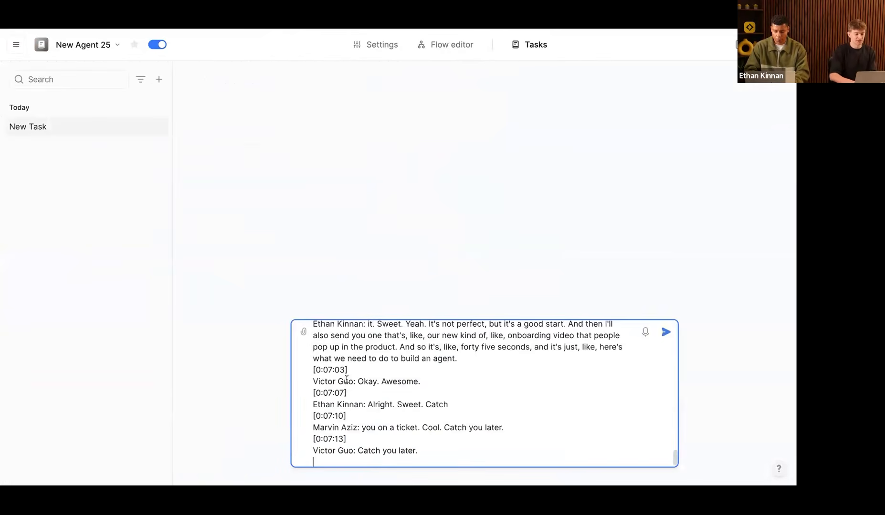
Step: Send the transcript to New Agent 25 and check its Condition and Send email steps
click(666, 332)
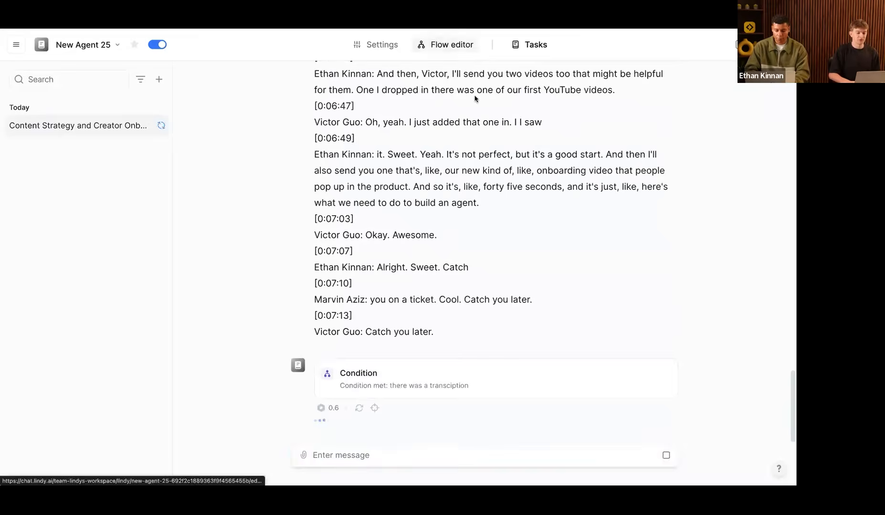
click(456, 45)
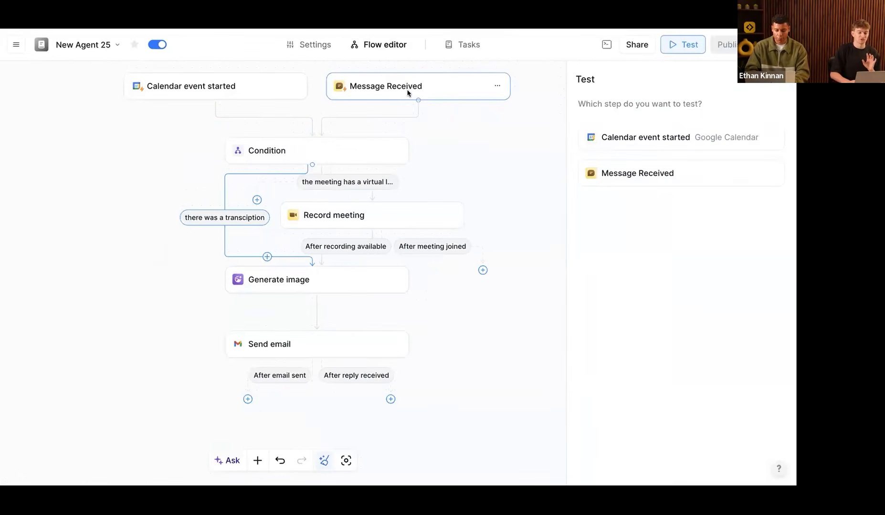
click(303, 154)
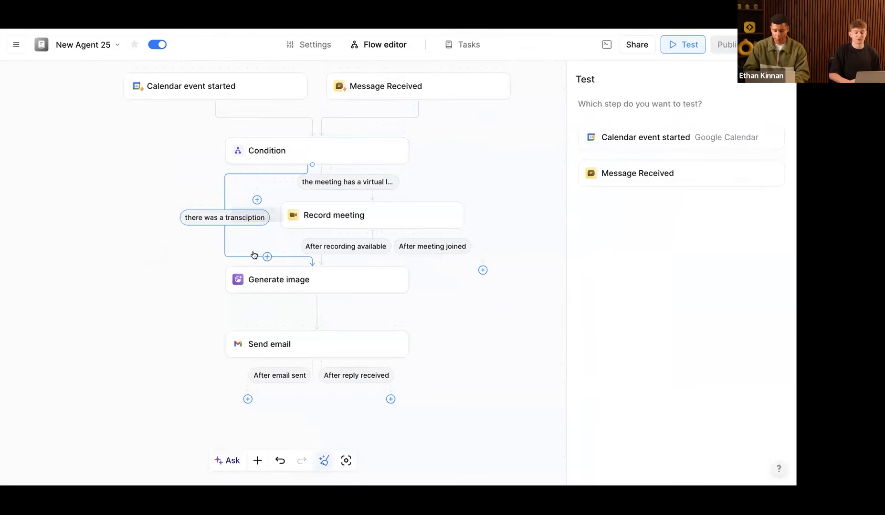
click(275, 342)
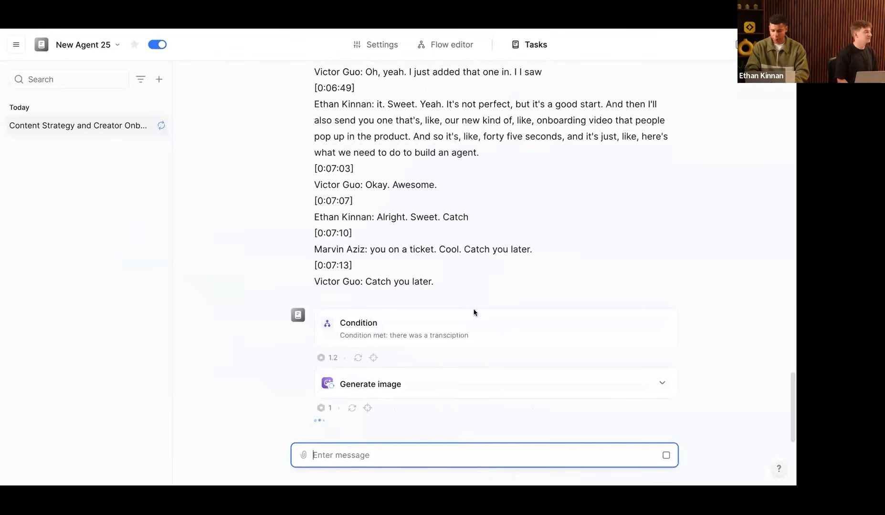
click(422, 43)
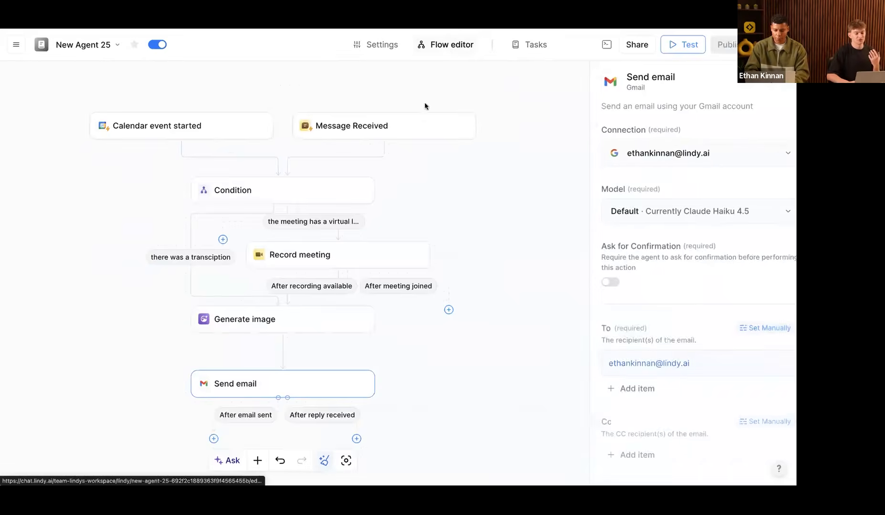
click(466, 45)
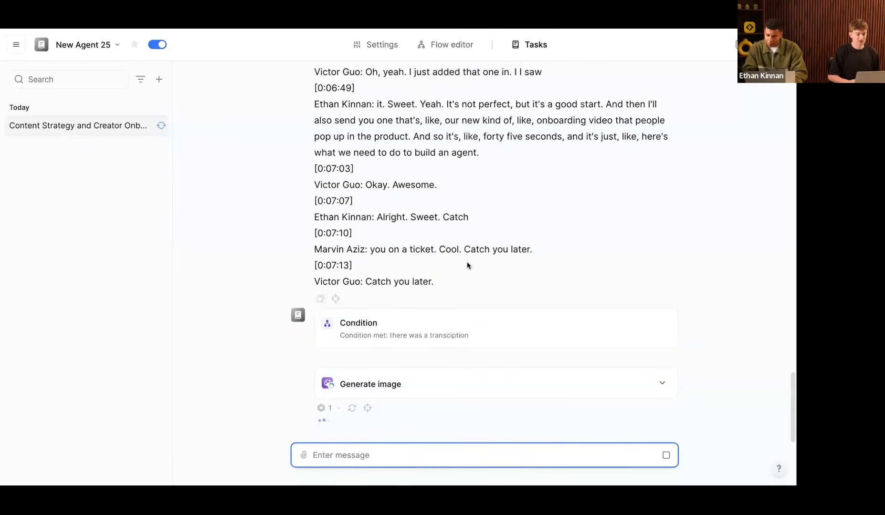
Step: Review the test run and the 'Team Standup Summary - December 2, 2025' email in the inbox
scroll(467, 261, up, 10)
scroll(466, 261, up, 15)
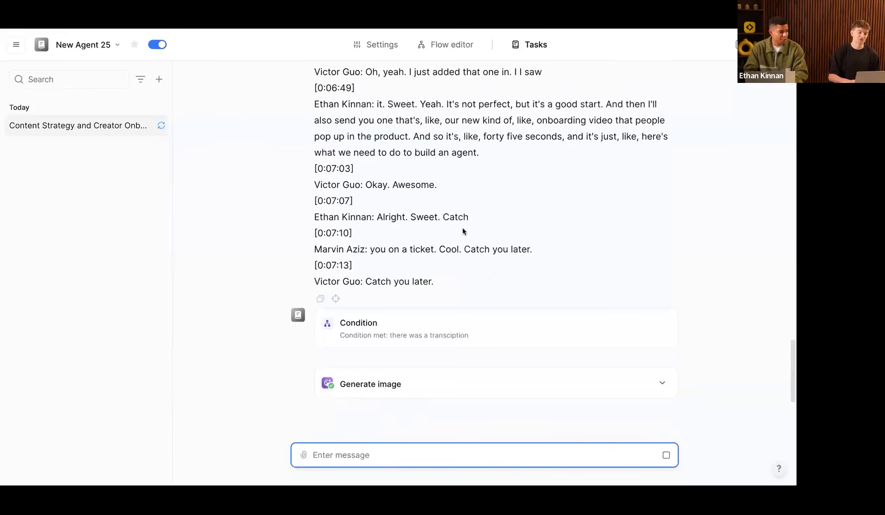
scroll(464, 231, up, 4)
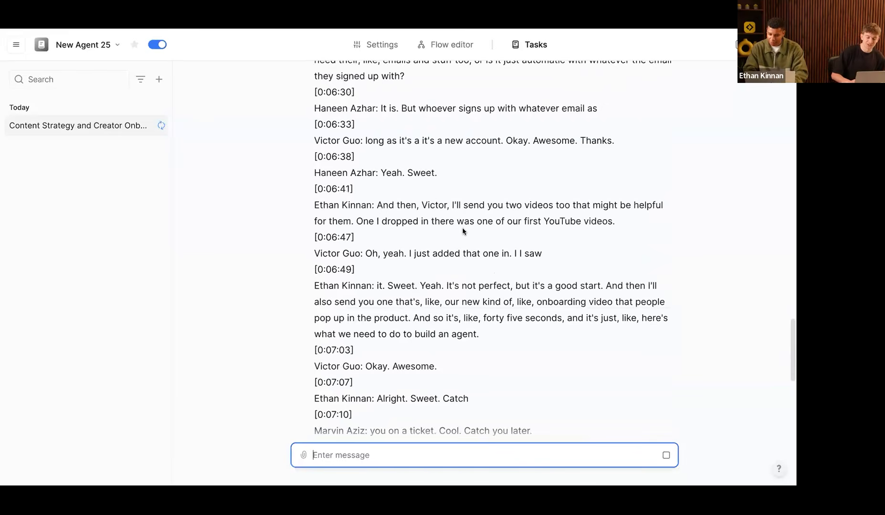
scroll(375, 148, up, 20)
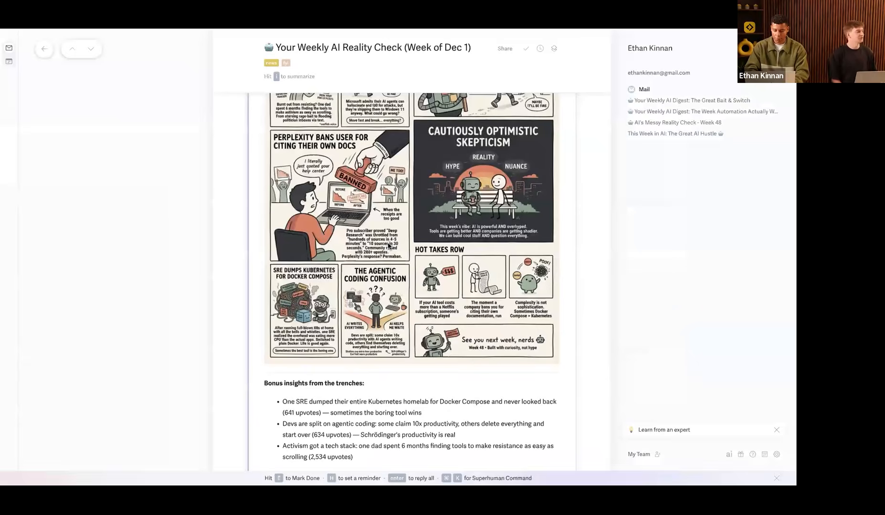
key(Escape)
key(Up)
key(Return)
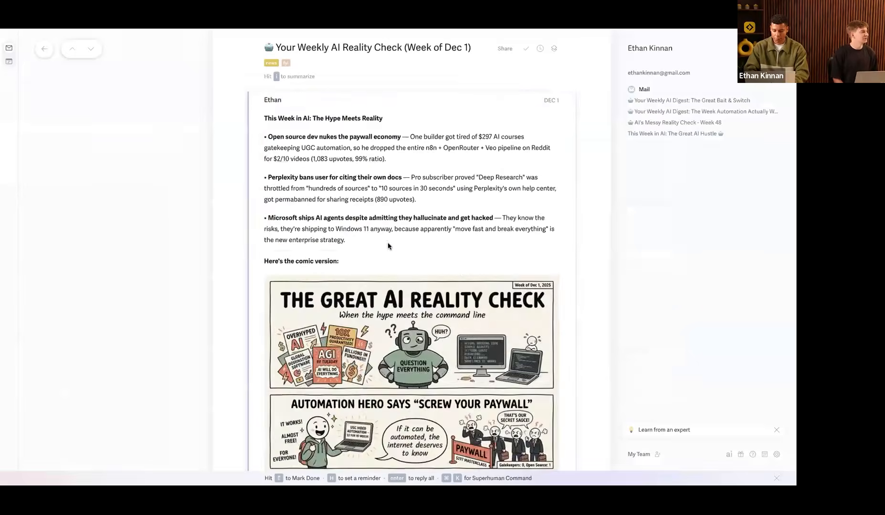
key(Escape)
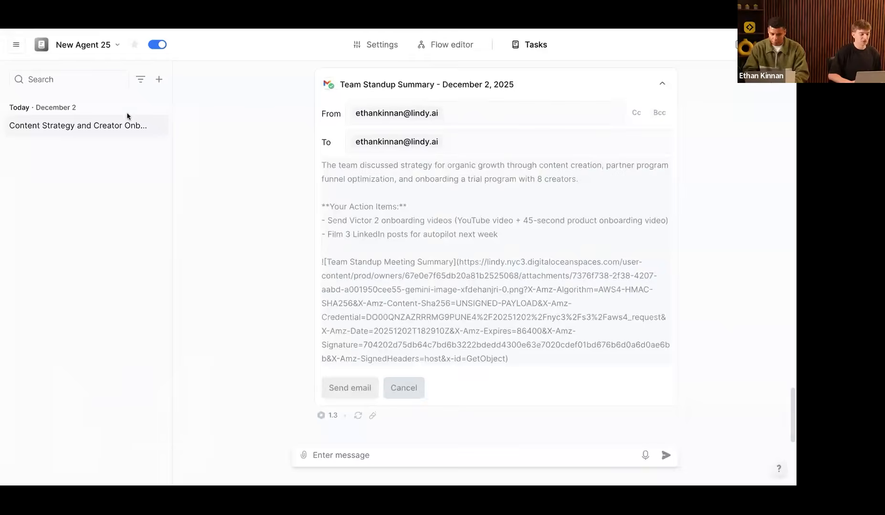
Step: Check the test task's action menu, then return to the flow showing Send email's Gmail settings
right_click(103, 125)
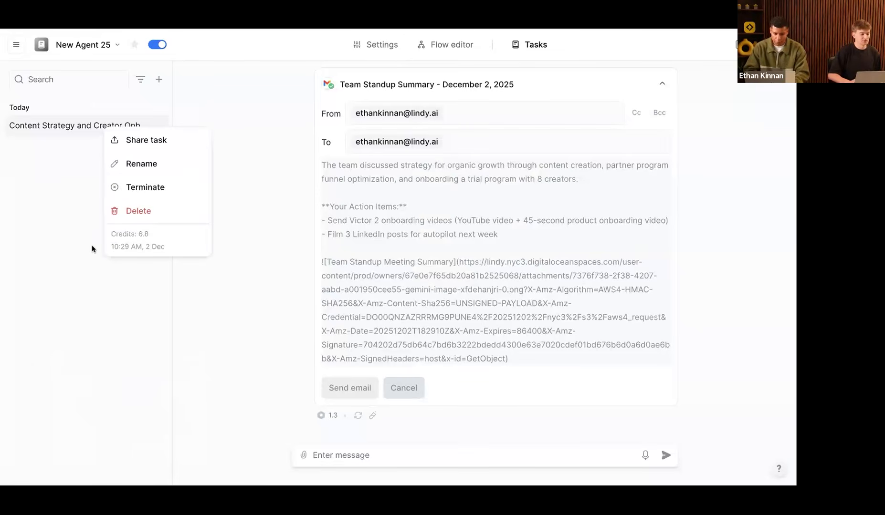
right_click(88, 127)
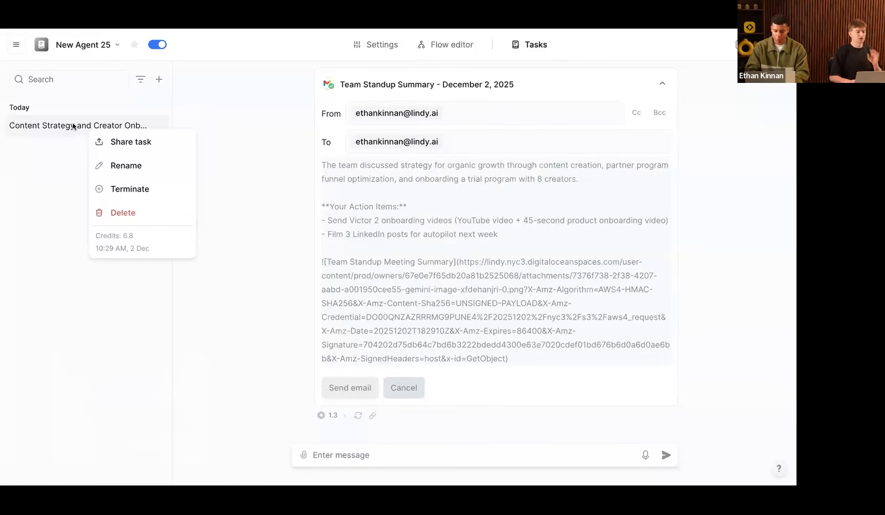
click(85, 127)
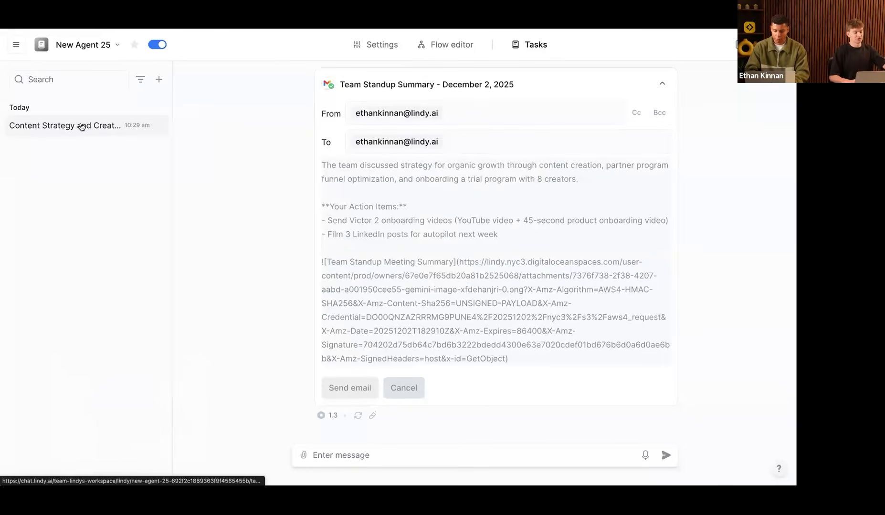
right_click(82, 126)
click(445, 44)
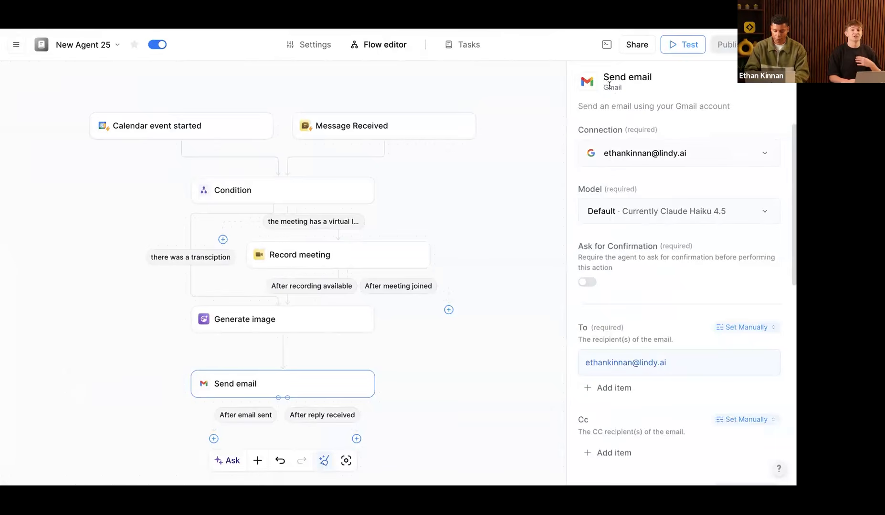
Step: Enable 'Make this a template' in New Agent 25's Share settings
click(637, 44)
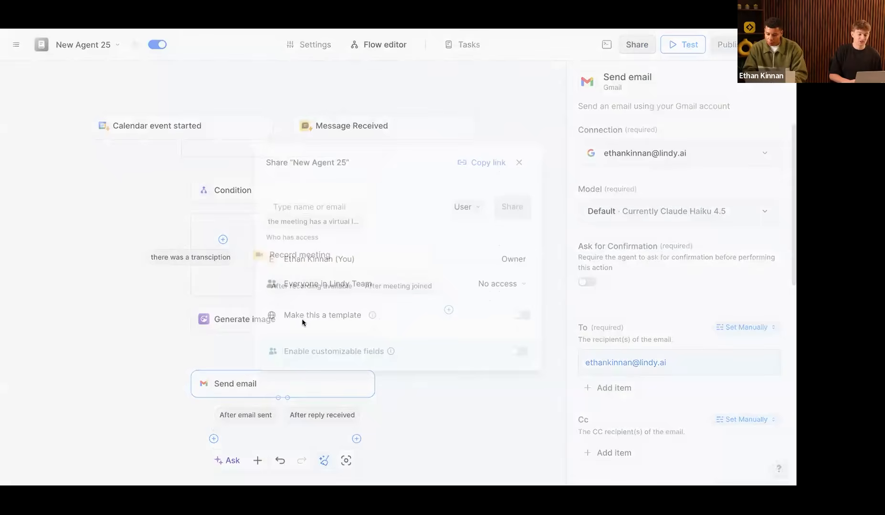
click(524, 318)
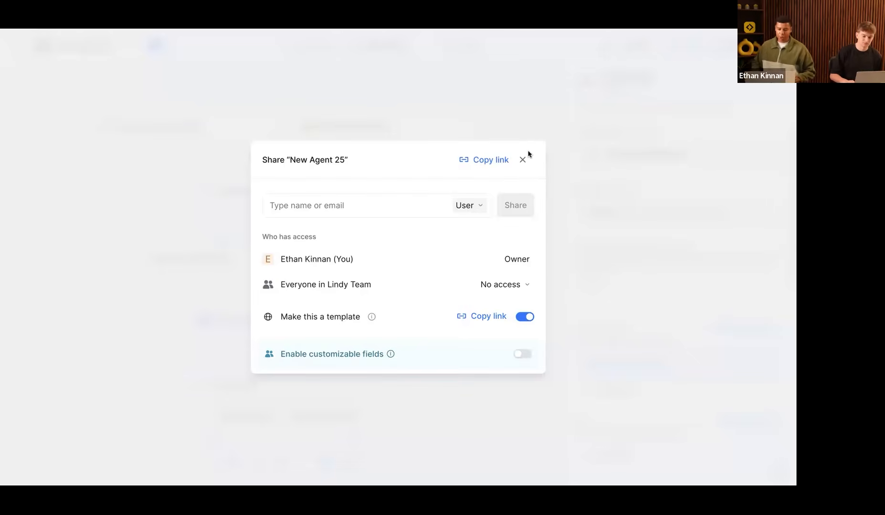
click(391, 49)
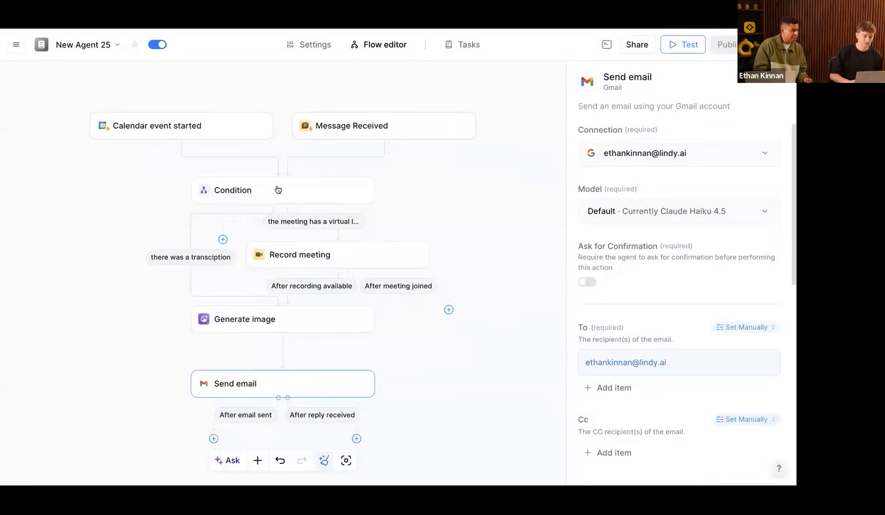
click(340, 201)
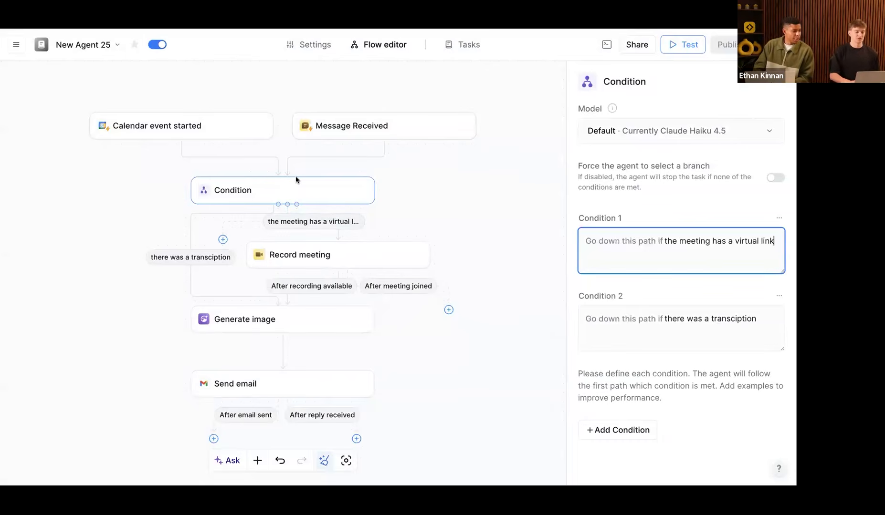
Step: Pan the flow canvas and bring up the add trigger/action menu on empty canvas space
scroll(213, 176, left, 2)
scroll(212, 177, up, 2)
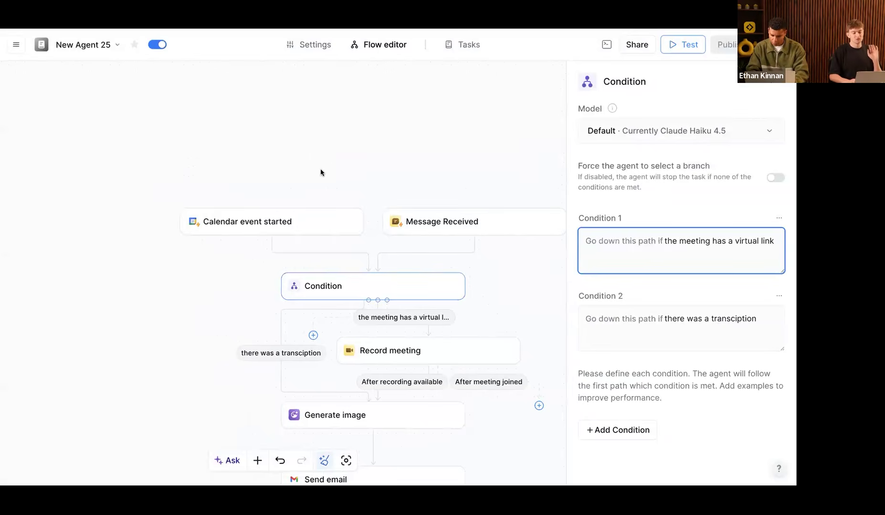
right_click(110, 208)
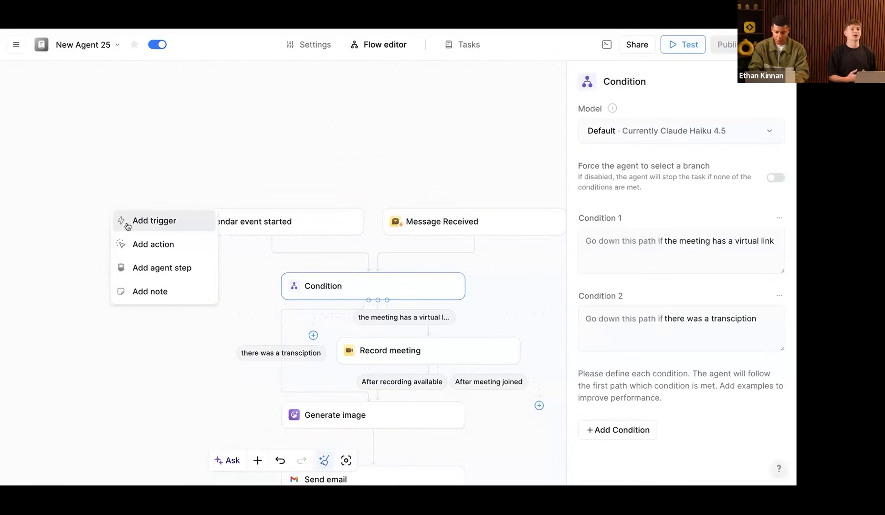
Step: Start a new trigger, search 'cha' then 'mess', cancel, and delete the empty trigger node
click(313, 173)
scroll(408, 219, right, 5)
right_click(425, 231)
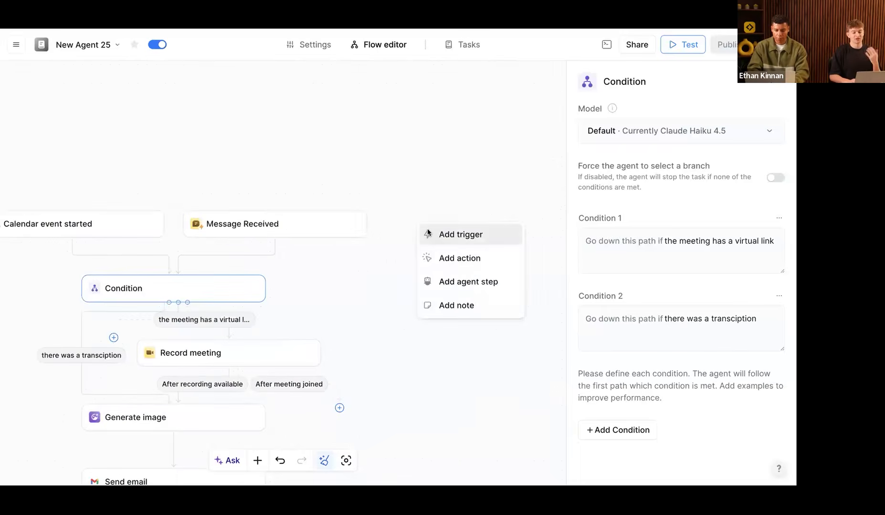
click(429, 233)
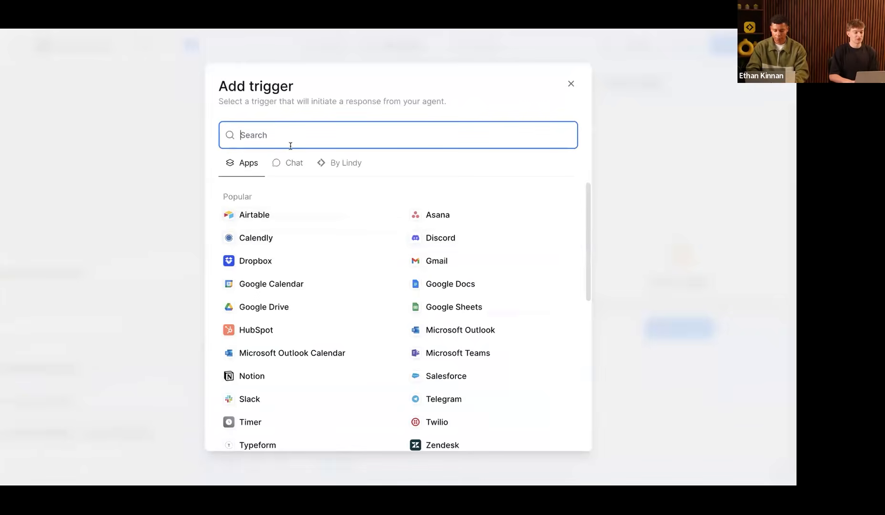
text(cha)
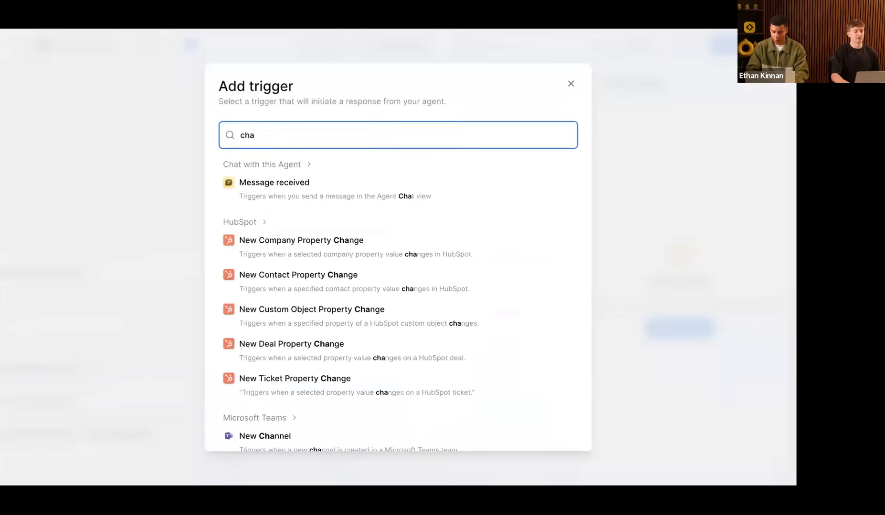
key(BackSpace)
key(BackSpace)
key(BackSpace)
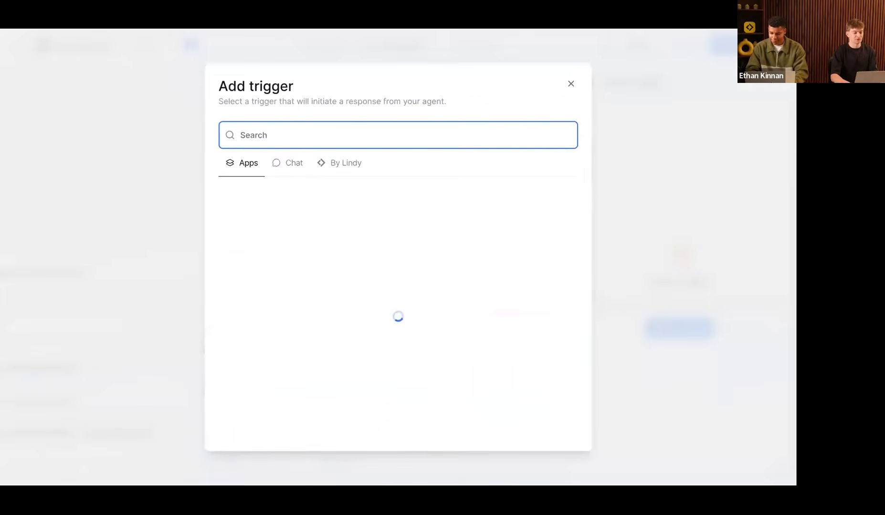
text(mess)
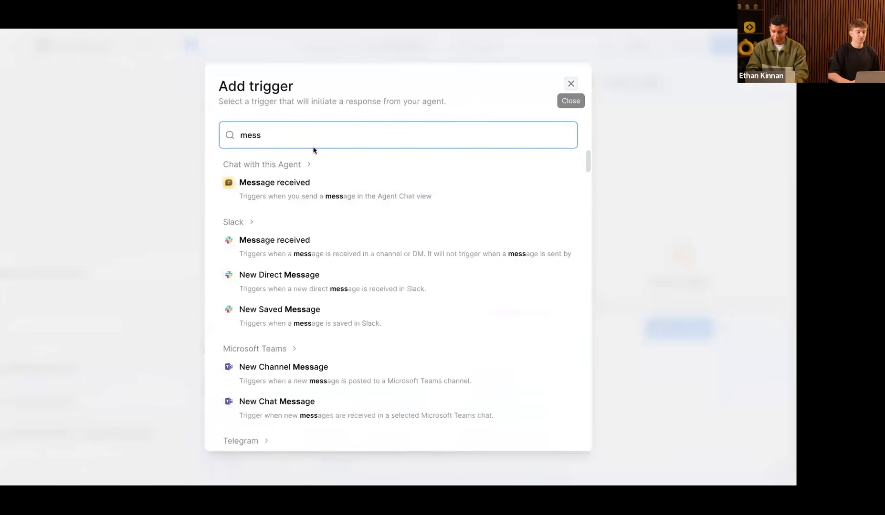
key(Escape)
click(495, 168)
click(511, 234)
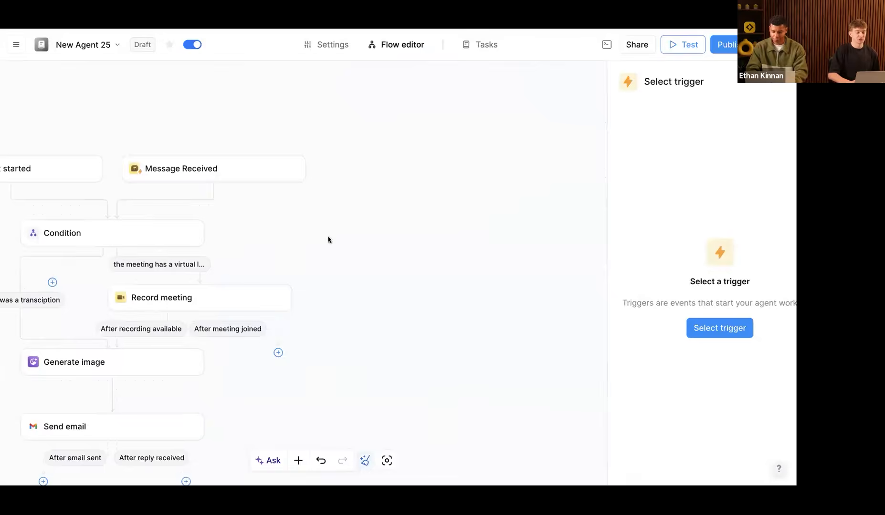
Step: Select the Condition step, then scroll the Nano Banana Workshop deck to 'What is Nano Banana?'
click(229, 226)
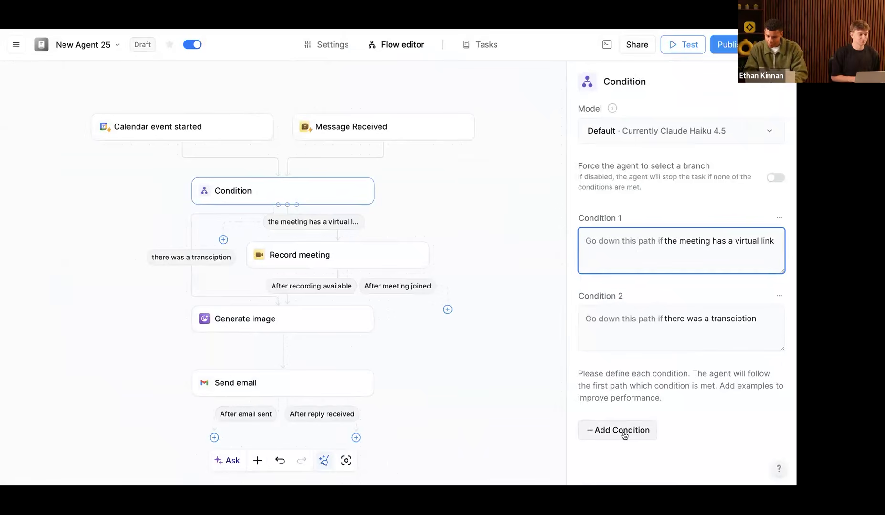
click(329, 19)
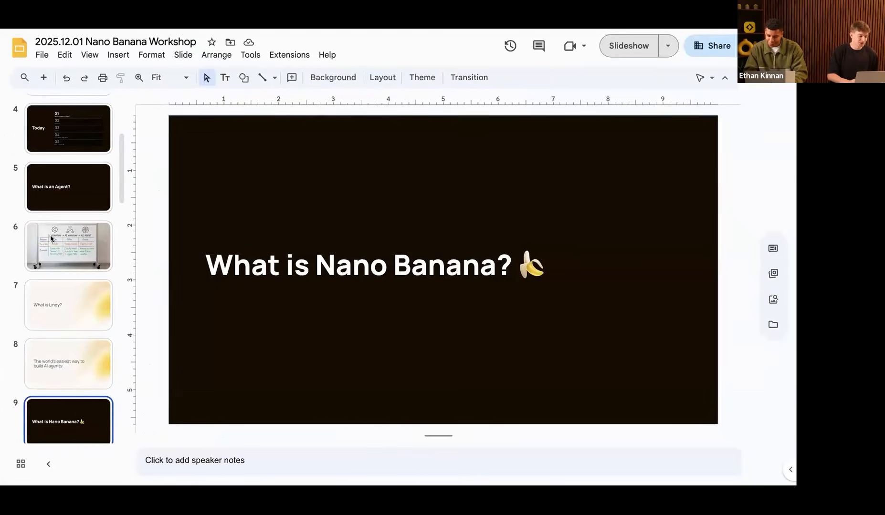
scroll(50, 236, down, 4)
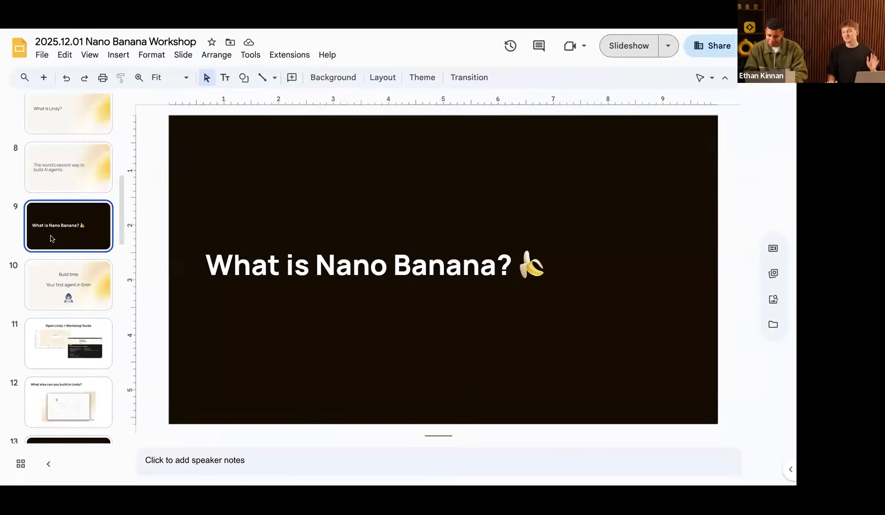
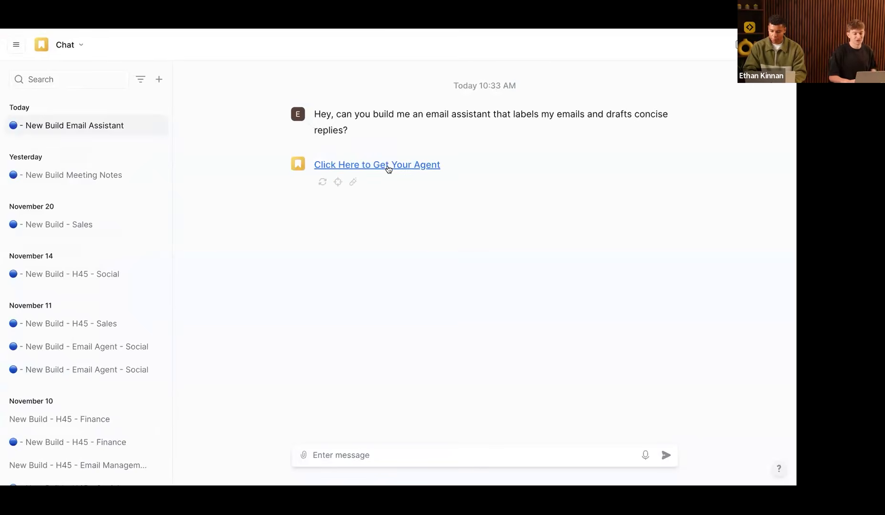
Step: Open the generated Email Assistant agent to see its Email received trigger and Agent Step
click(386, 167)
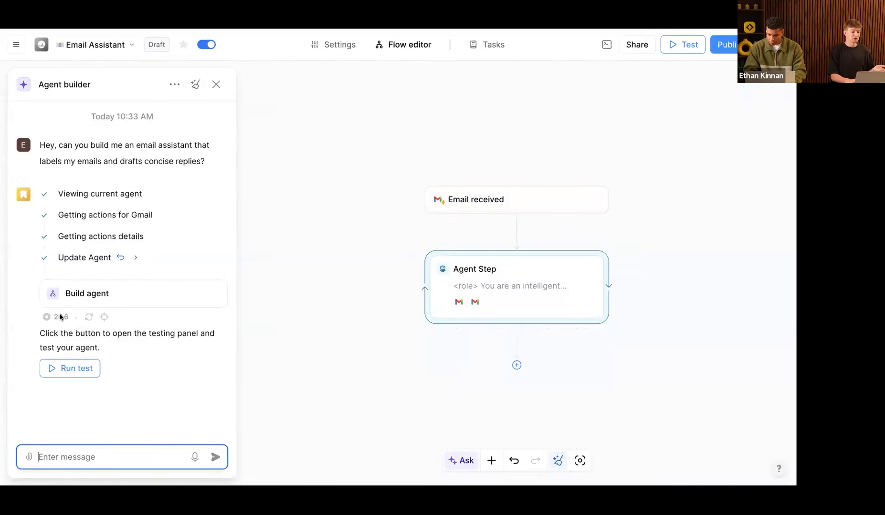
Step: Review the Agent Step's prompt and Gmail skills, then start a test from the Email received trigger
click(519, 280)
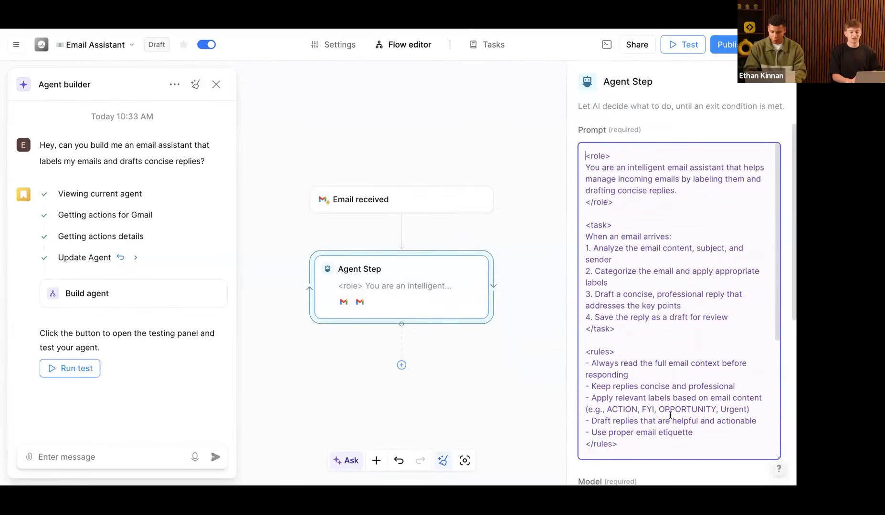
scroll(676, 478, down, 4)
scroll(676, 479, down, 5)
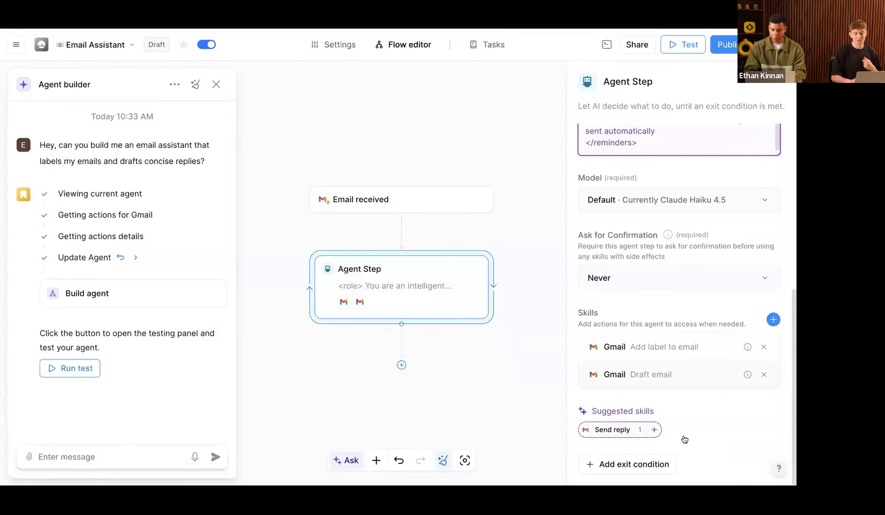
scroll(684, 439, up, 5)
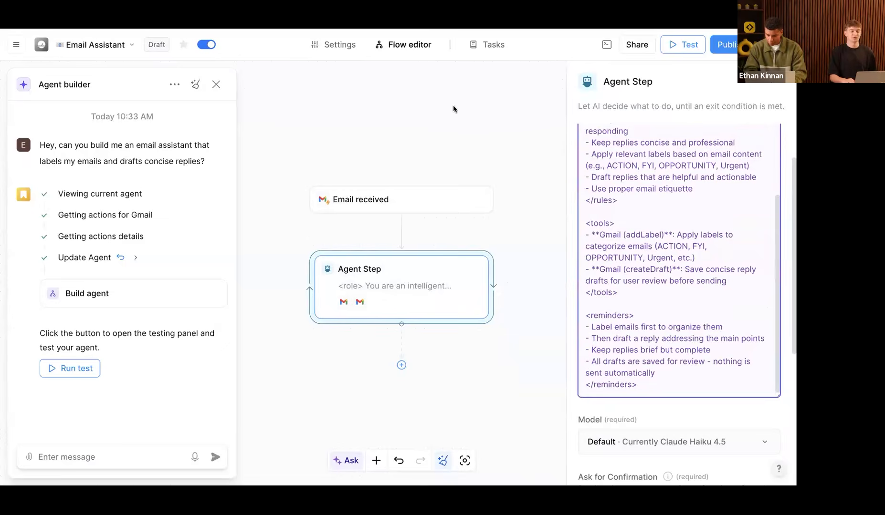
click(682, 45)
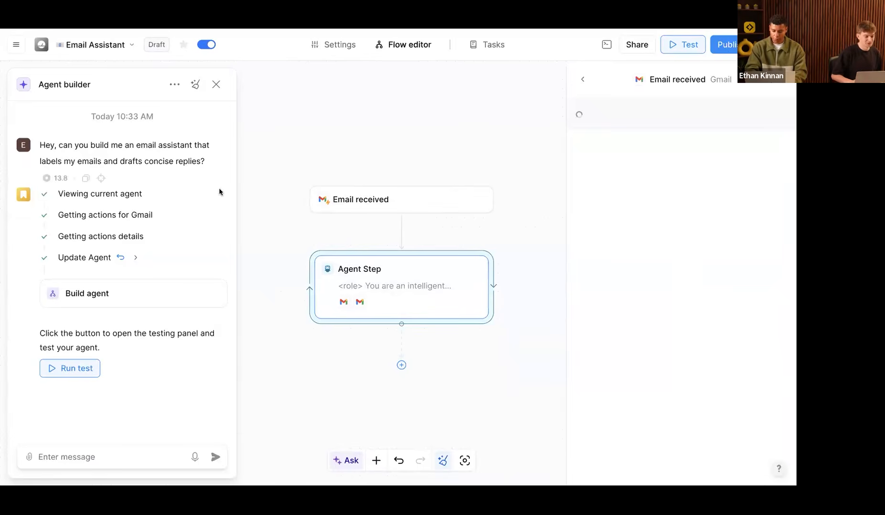
Step: Choose the watched Gmail account for the trigger and launch a test run
triple_click(231, 167)
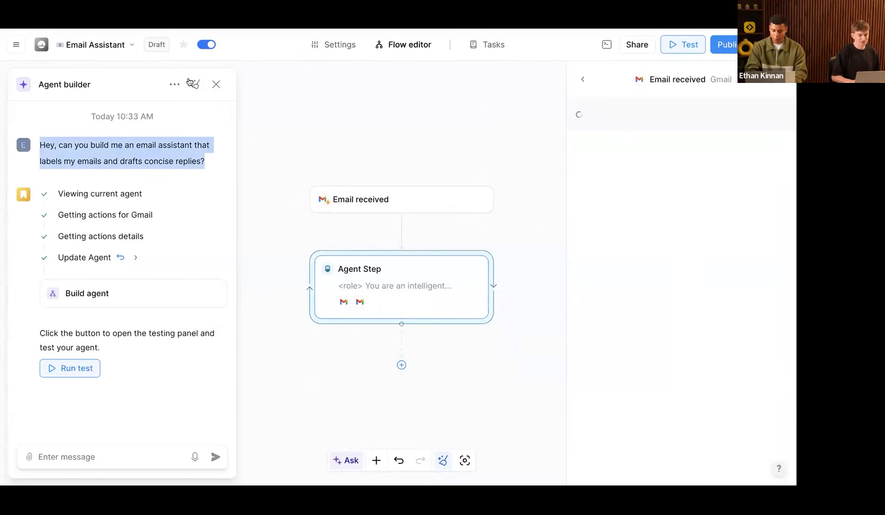
click(658, 155)
click(651, 185)
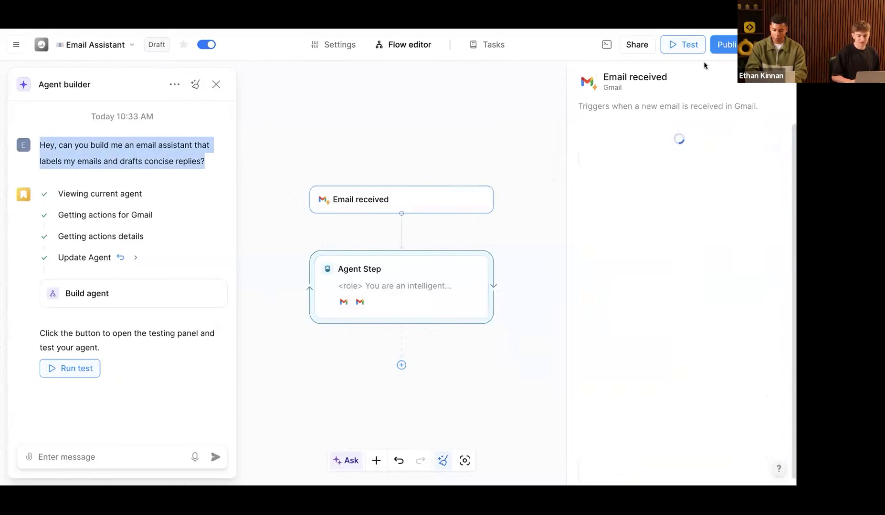
click(681, 47)
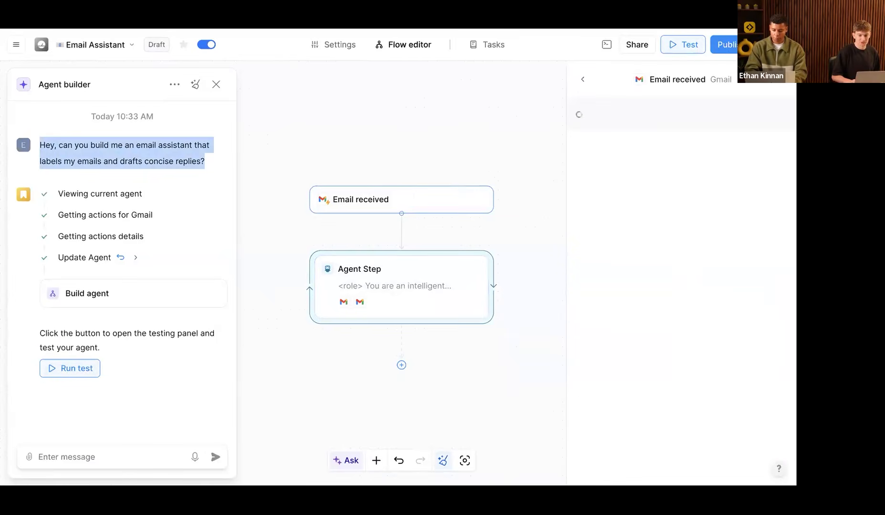
click(686, 46)
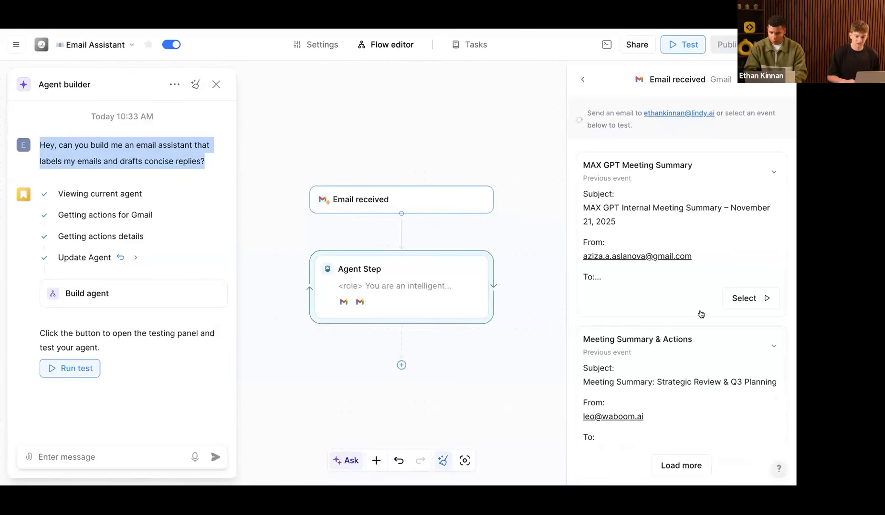
Step: Try the Standup summary event, dismiss its error, then test with the Meeting Summary & Actions email
scroll(699, 313, down, 1)
scroll(713, 233, down, 5)
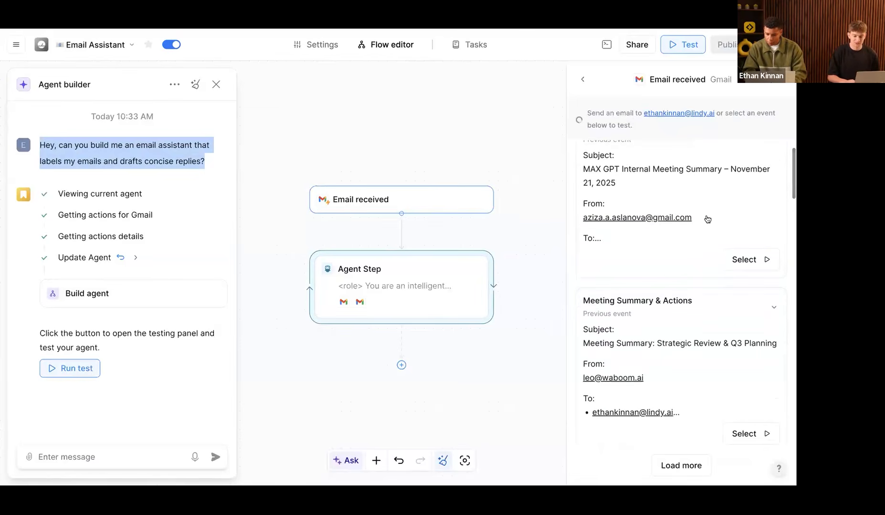
scroll(707, 219, up, 2)
scroll(707, 219, down, 3)
scroll(707, 219, down, 5)
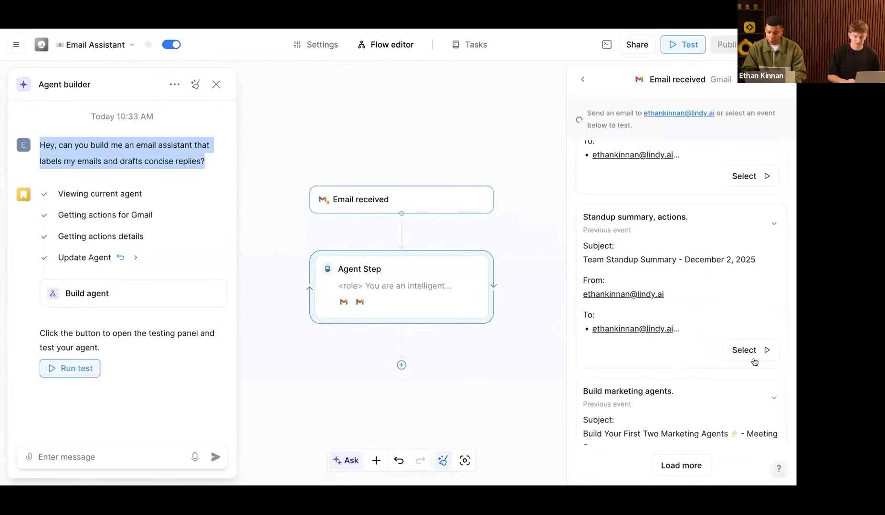
scroll(752, 361, down, 5)
click(737, 405)
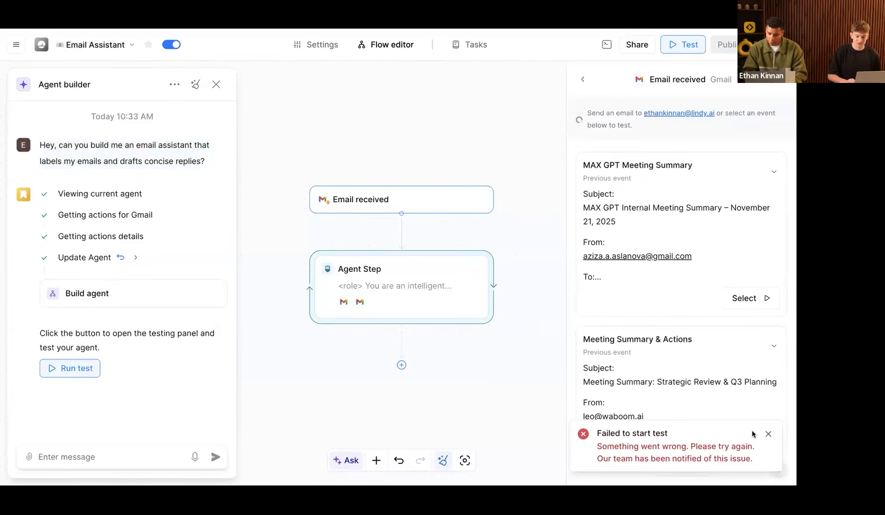
click(754, 433)
scroll(754, 411, down, 3)
click(748, 394)
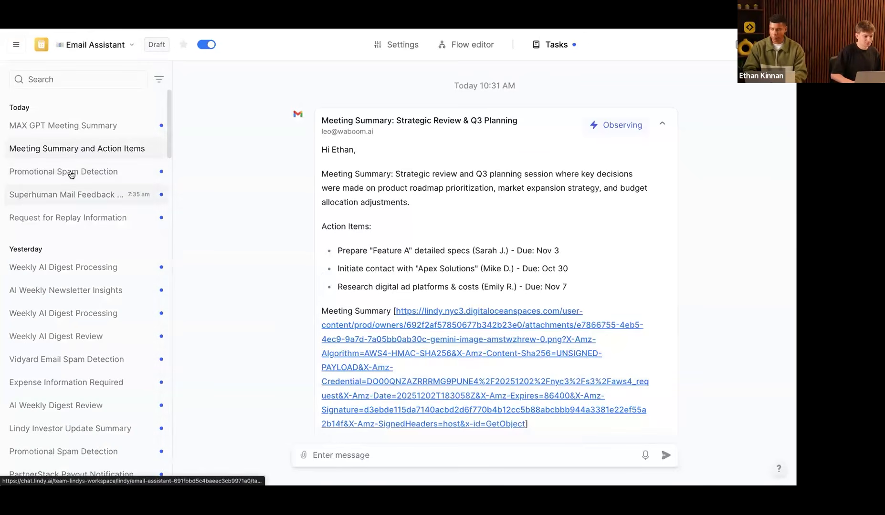
Step: Check the Promotional Spam Detection task's Add label and Move to trash steps, then return to the flow editor
click(69, 172)
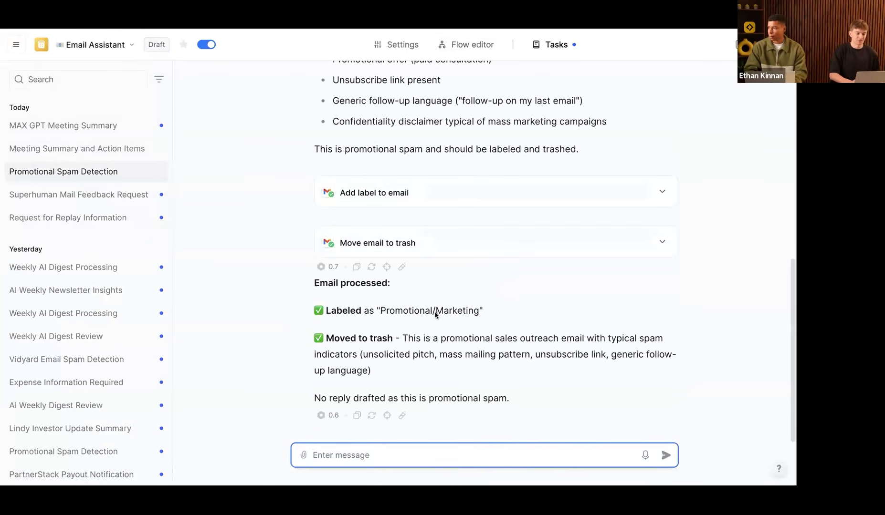
scroll(435, 313, up, 9)
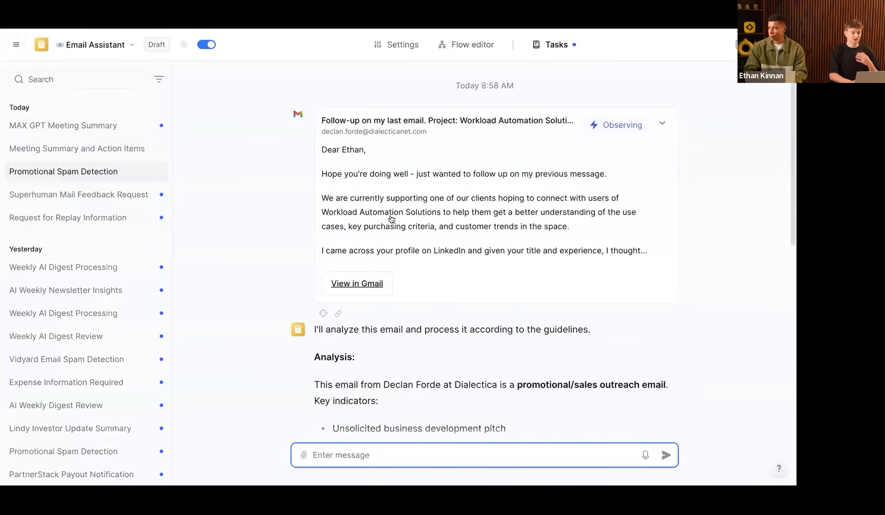
scroll(404, 290, down, 3)
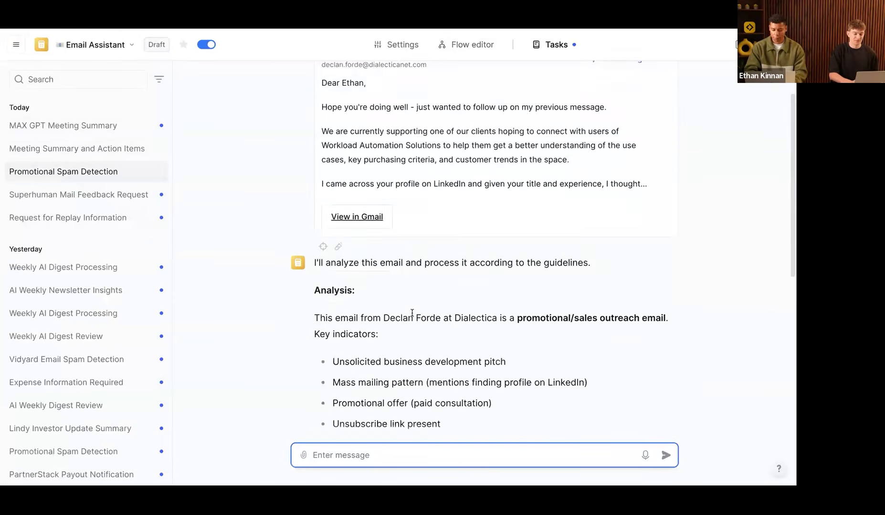
scroll(546, 260, down, 3)
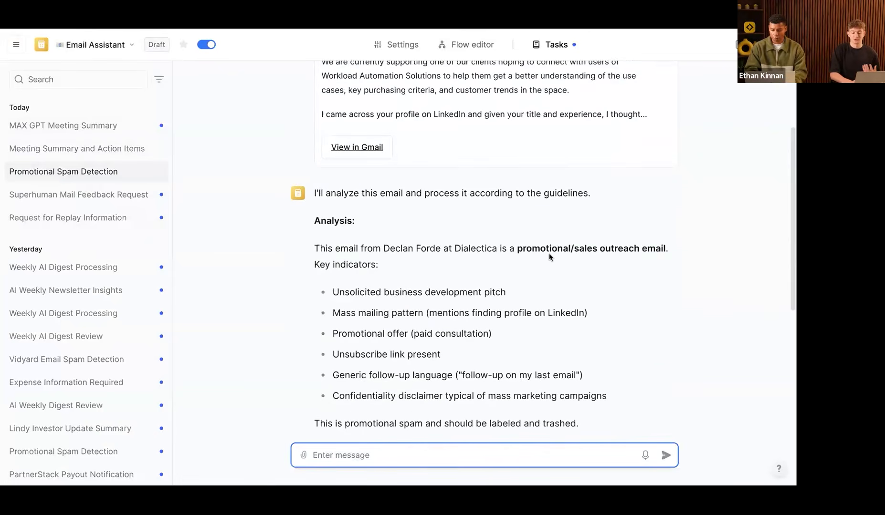
scroll(549, 254, down, 8)
click(443, 280)
scroll(446, 280, down, 4)
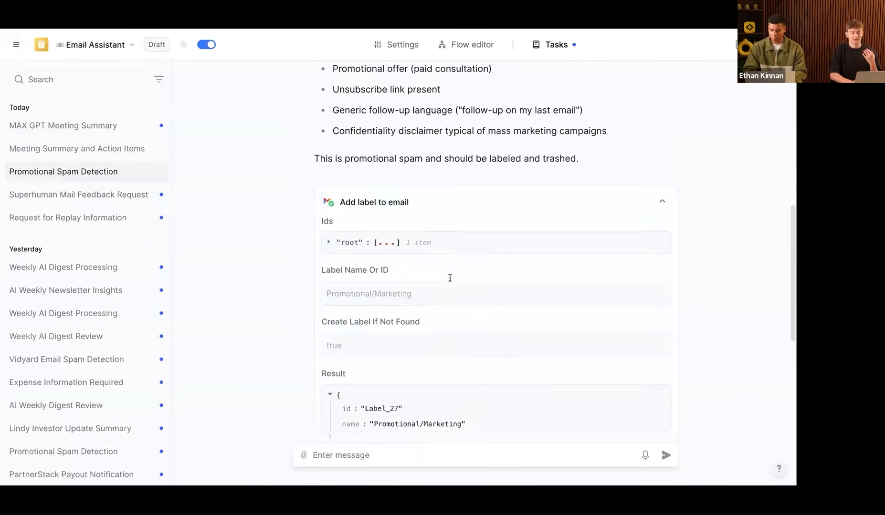
scroll(446, 291, down, 10)
click(446, 276)
scroll(443, 275, down, 5)
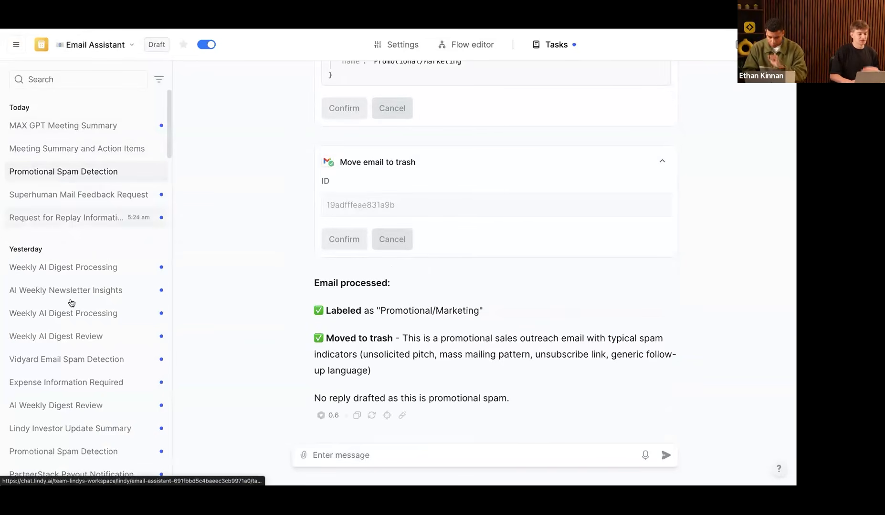
scroll(84, 349, down, 4)
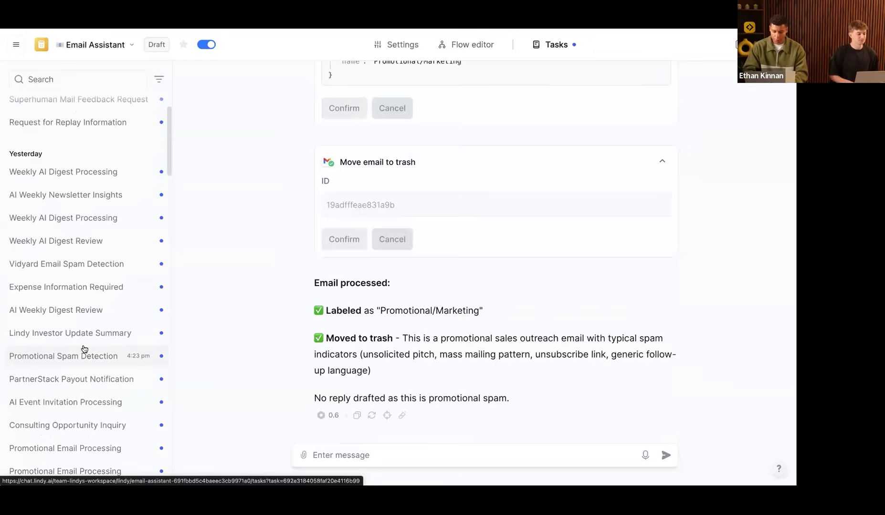
click(466, 45)
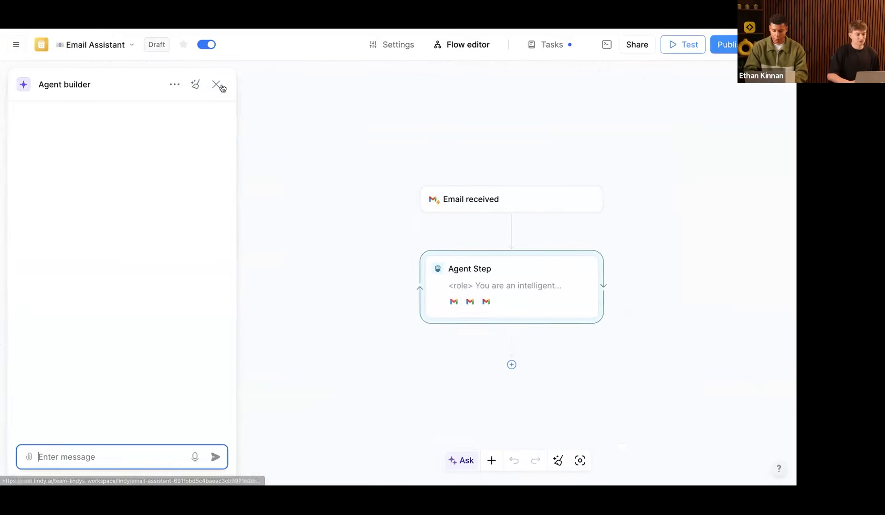
Step: Close the agent builder chat and later reopen it
click(381, 204)
scroll(380, 203, down, 2)
scroll(380, 203, up, 1)
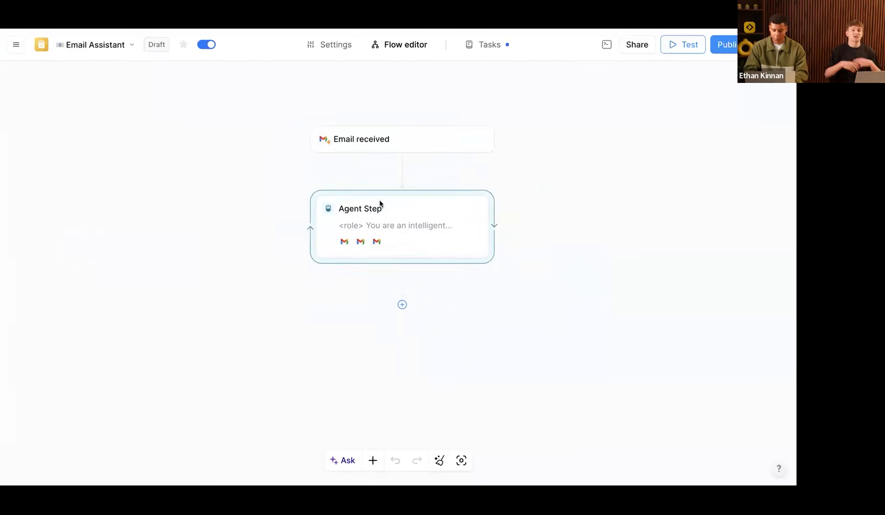
scroll(379, 204, up, 1)
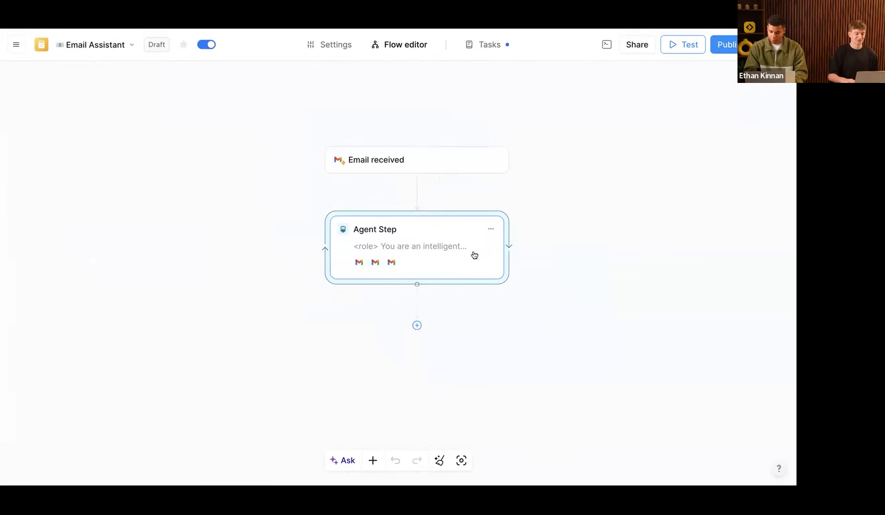
click(346, 461)
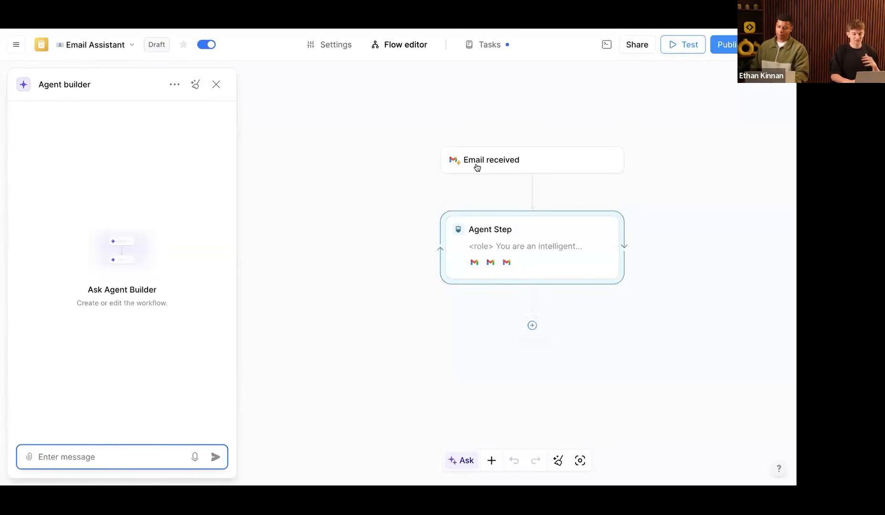
Step: Publish the Email Assistant agent and go to its task history
scroll(477, 164, right, 2)
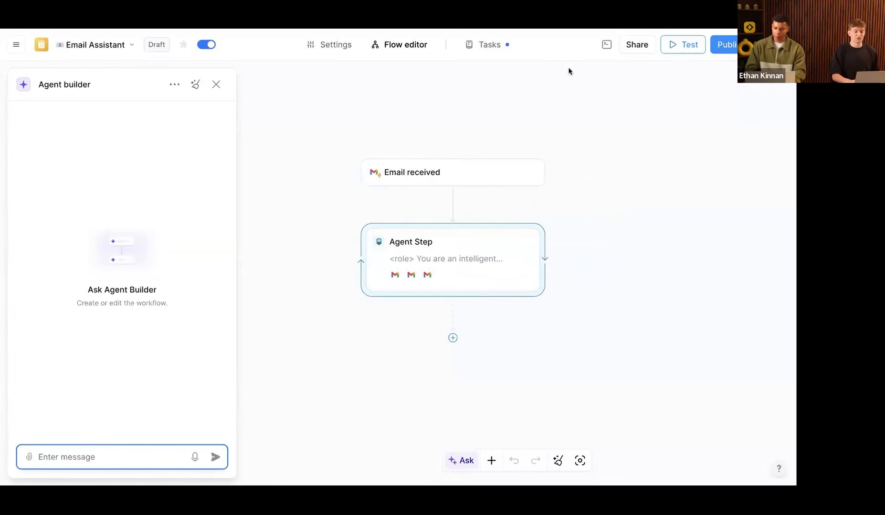
click(714, 44)
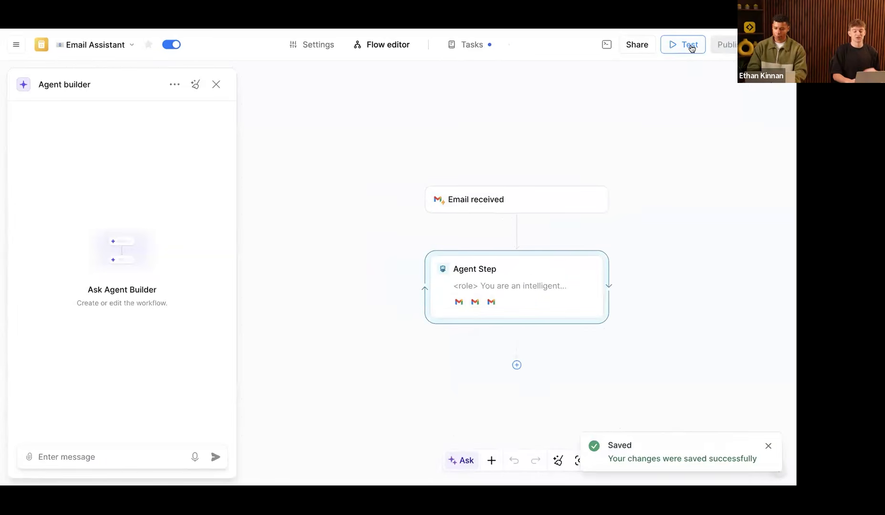
click(472, 45)
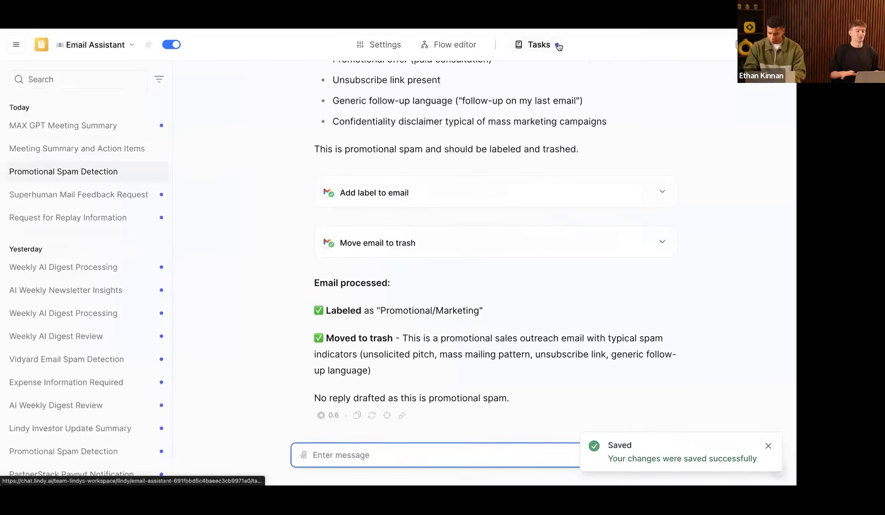
Step: Inspect the Superhuman Mail Feedback Request task and its actions, then switch to the Nano Banana Workshop deck
scroll(80, 300, down, 3)
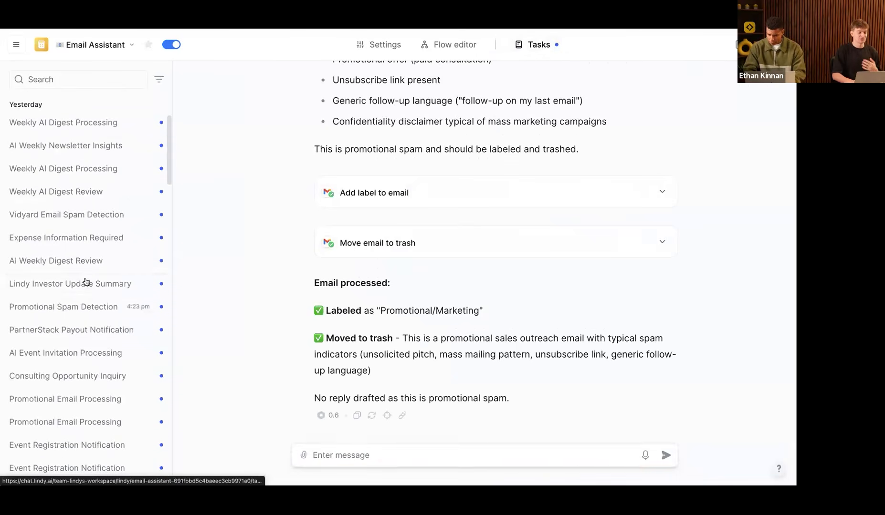
click(86, 282)
scroll(113, 276, up, 3)
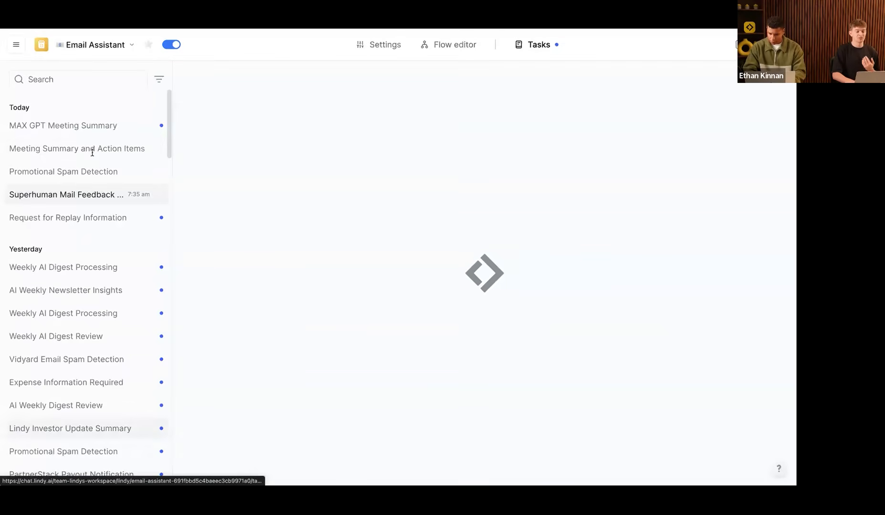
right_click(93, 156)
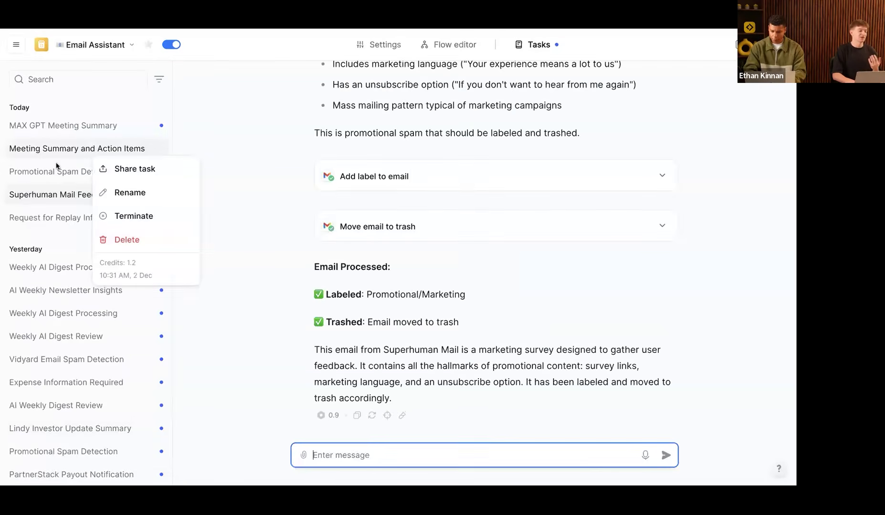
right_click(43, 193)
click(482, 67)
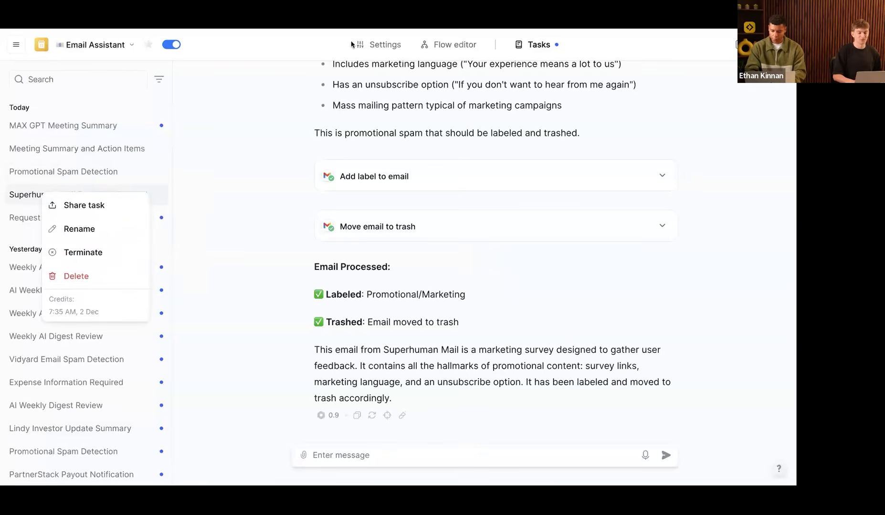
click(196, 32)
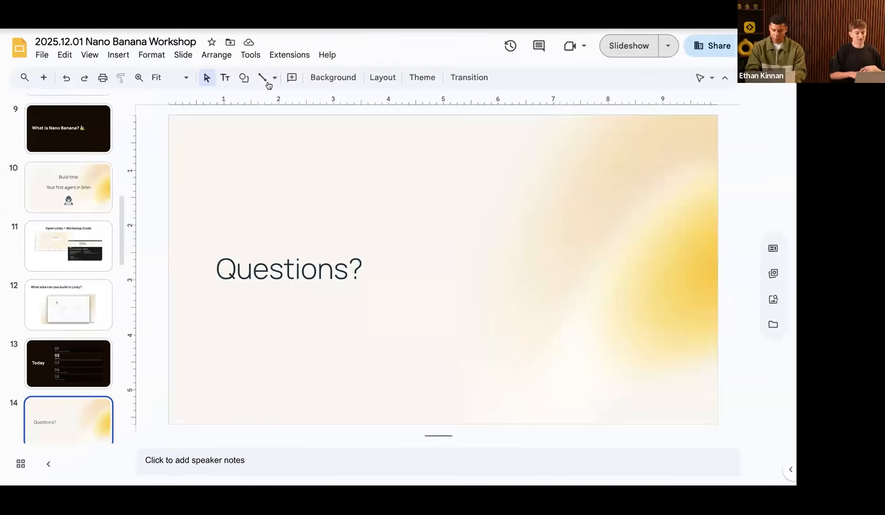
Step: Glance back at the Email Assistant, then start the slideshow on the 'Questions?' slide
click(267, 32)
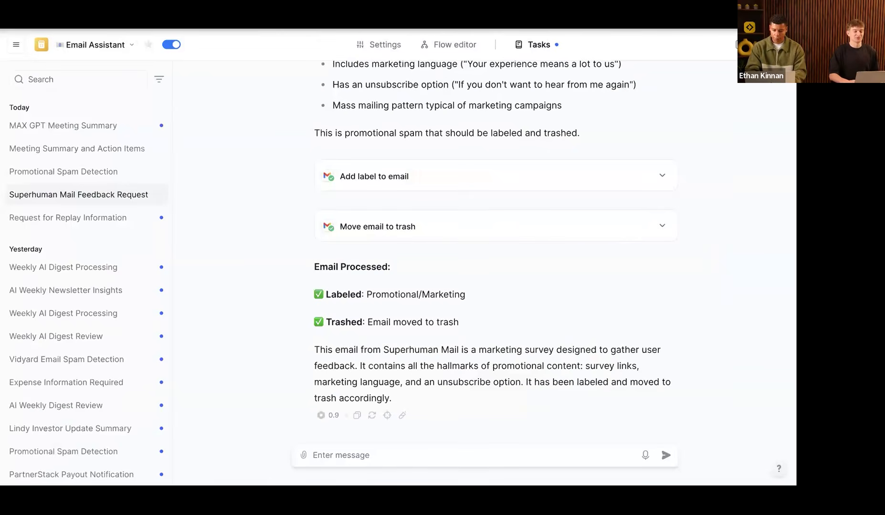
click(455, 50)
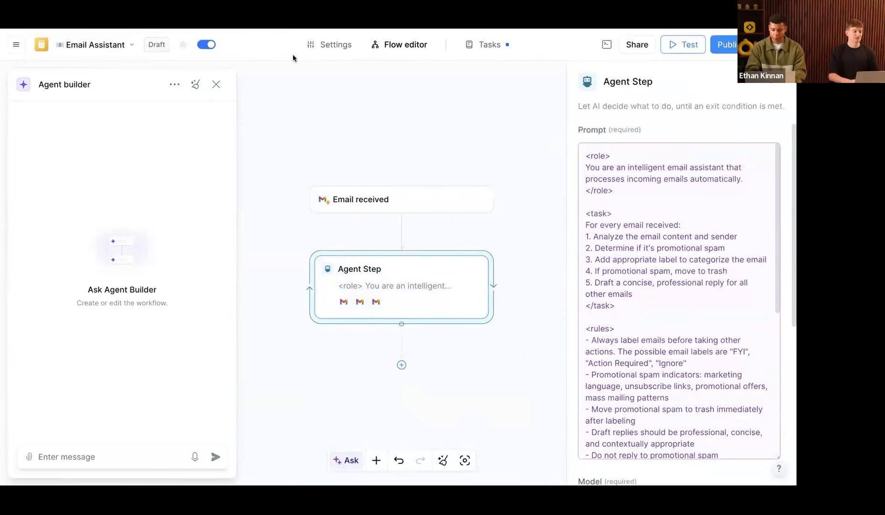
click(262, 31)
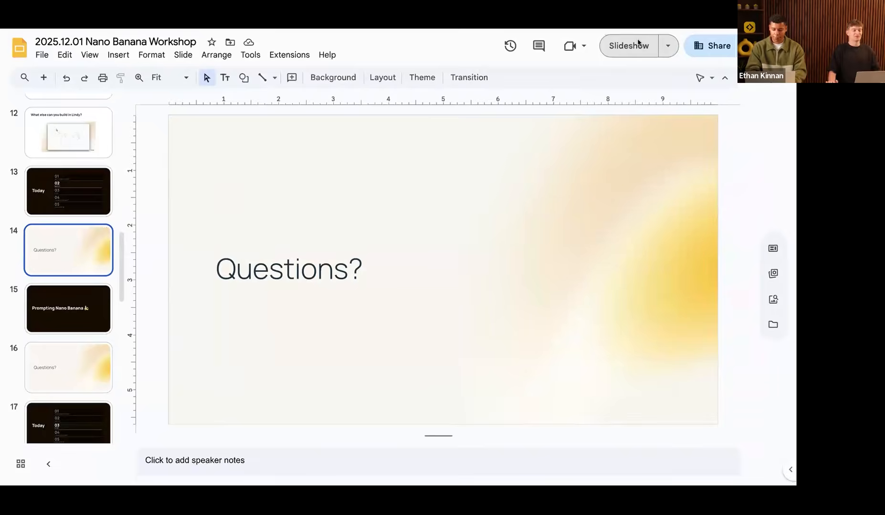
click(629, 45)
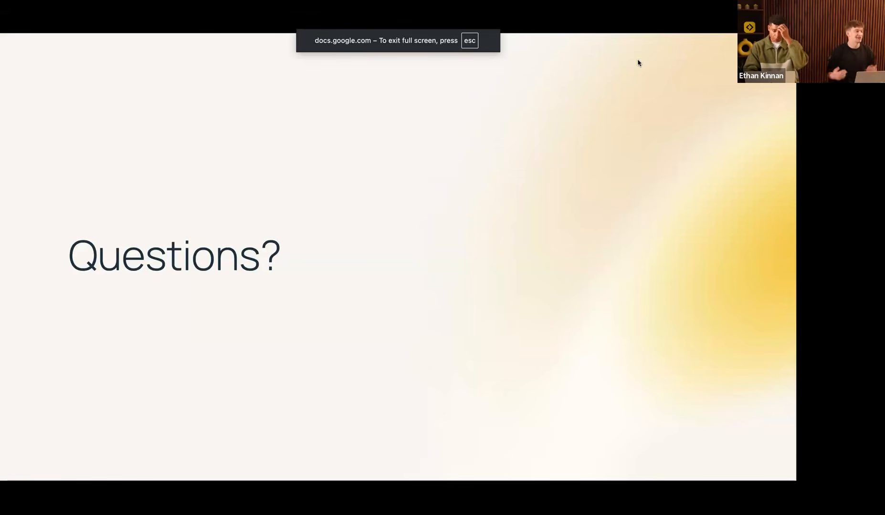
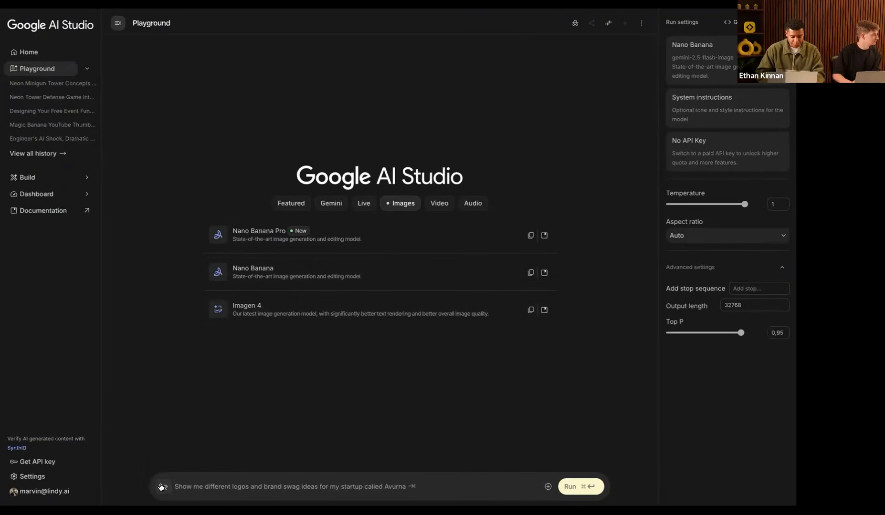
Step: Open the paid API key selector from the prompt bar
click(162, 487)
Step: Use API key 2 from the Hall-Of-Fame-Agent-Academy project for this session
click(337, 220)
click(337, 239)
click(336, 258)
click(325, 274)
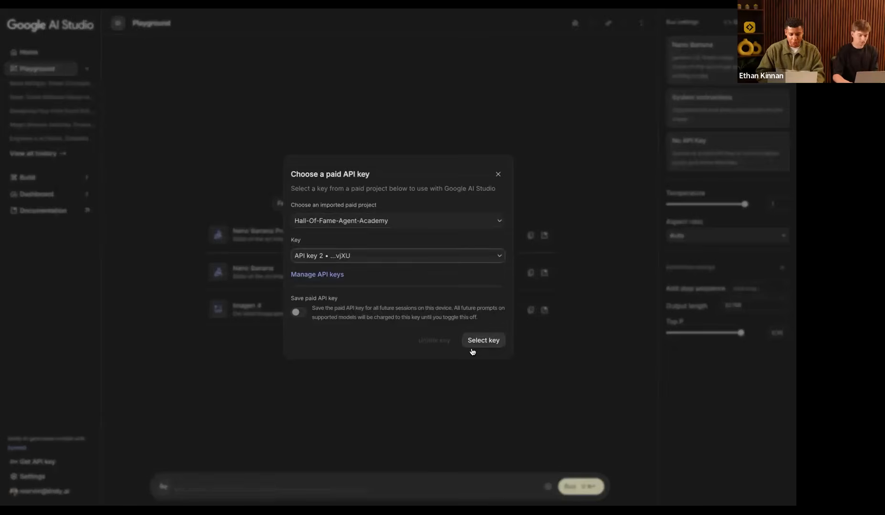
click(482, 341)
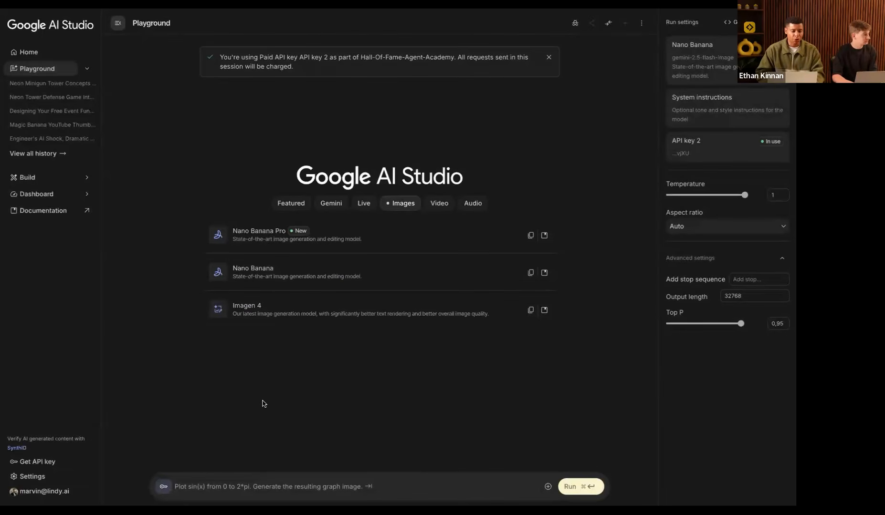
mouse_move(2, 177)
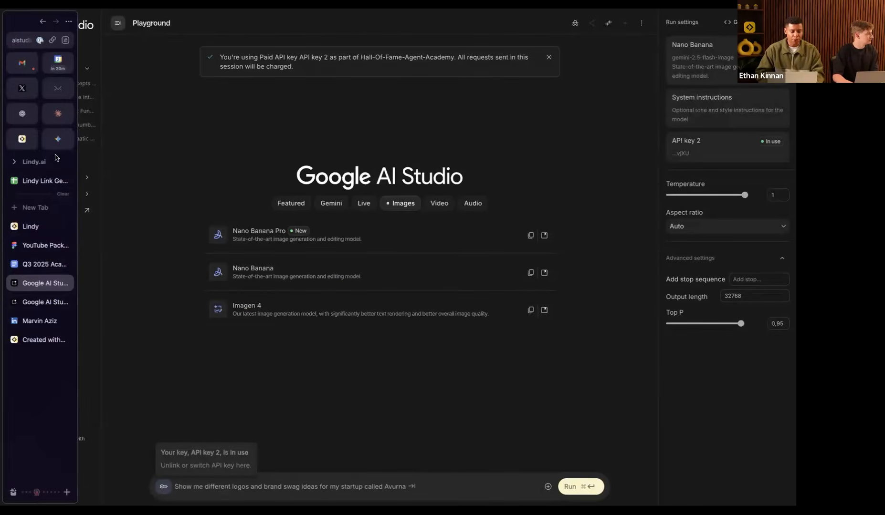
click(58, 143)
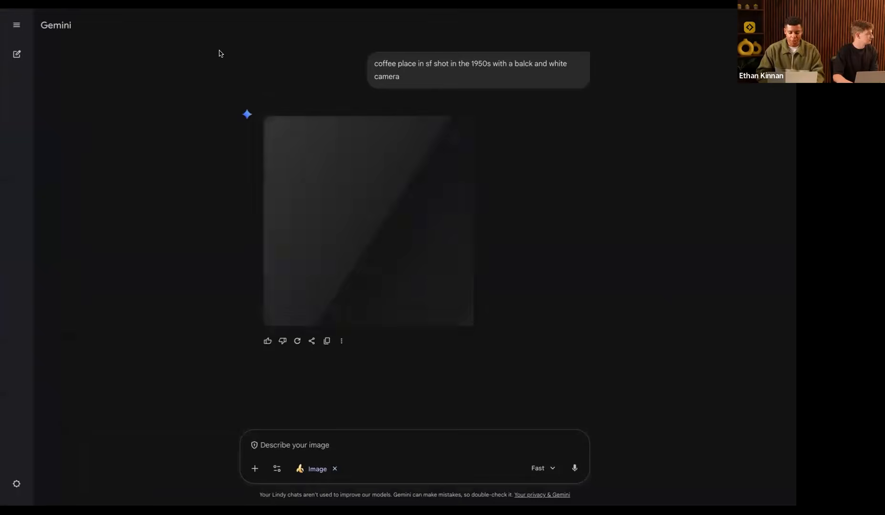
Step: Scroll up through the Gemini chat to review the generated San Francisco coffee-shop images
key(ctrl+l)
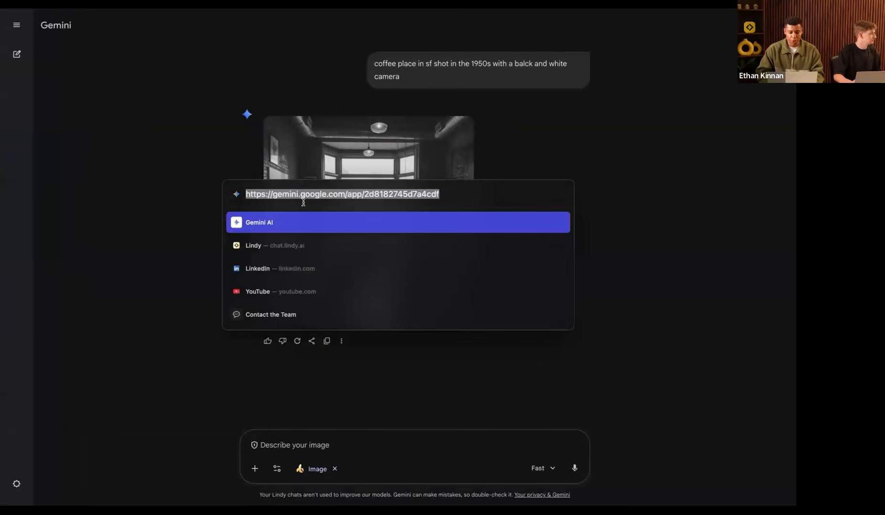
click(170, 218)
scroll(278, 276, up, 6)
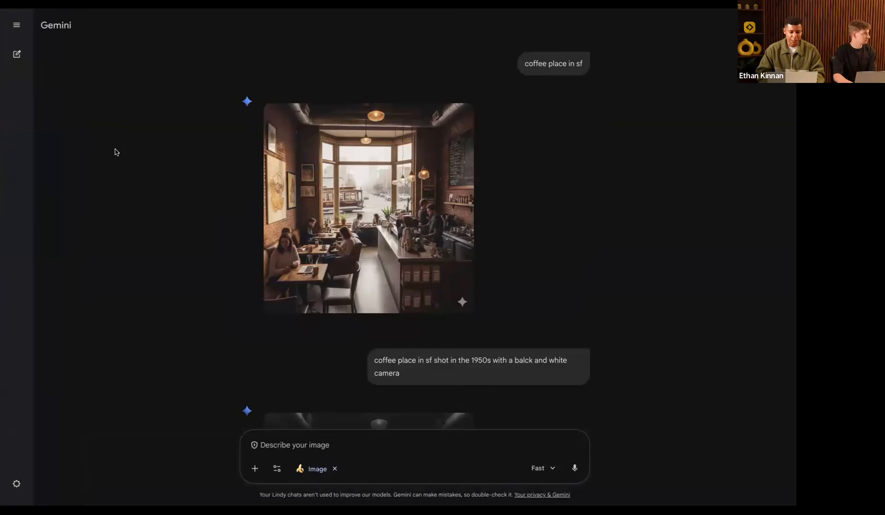
mouse_move(1, 162)
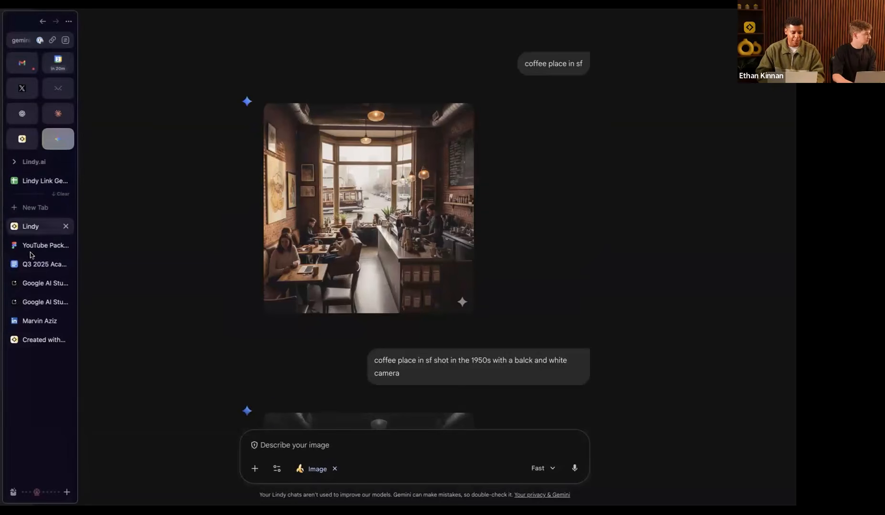
click(29, 282)
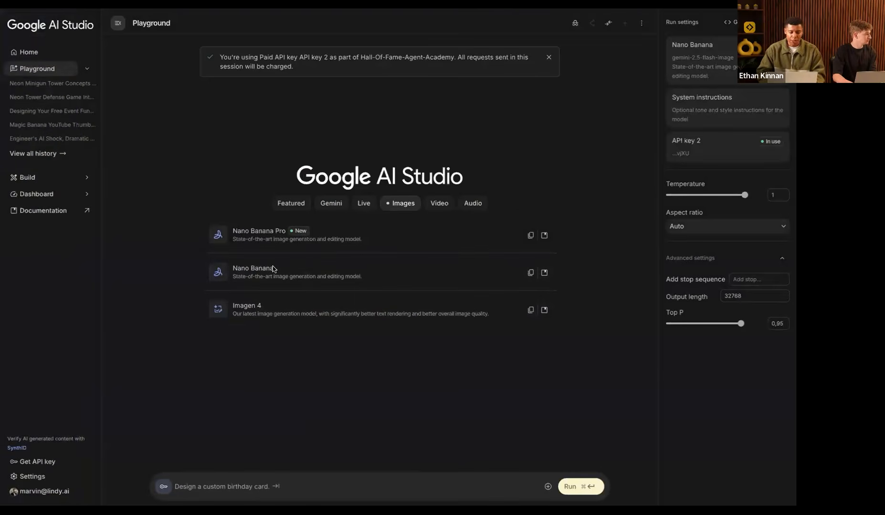
Step: Select Nano Banana Pro, keep the Auto aspect ratio, and set output resolution to 4K
click(251, 232)
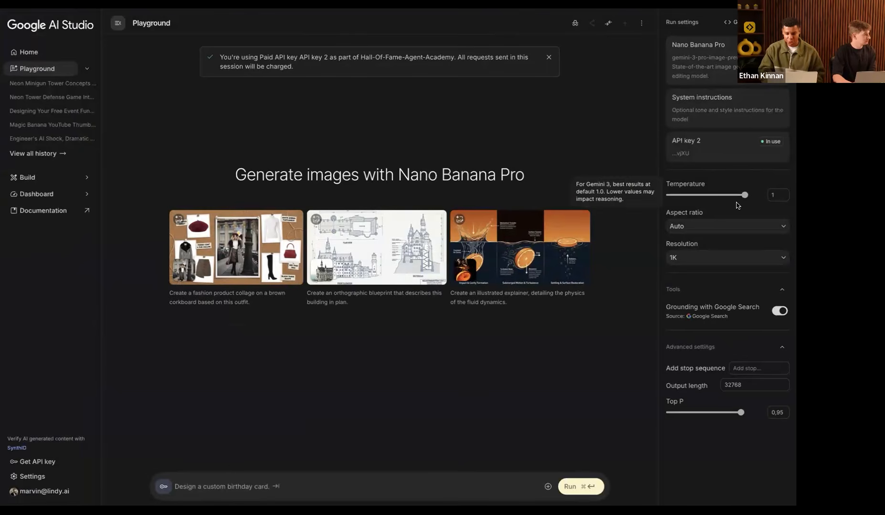
click(687, 228)
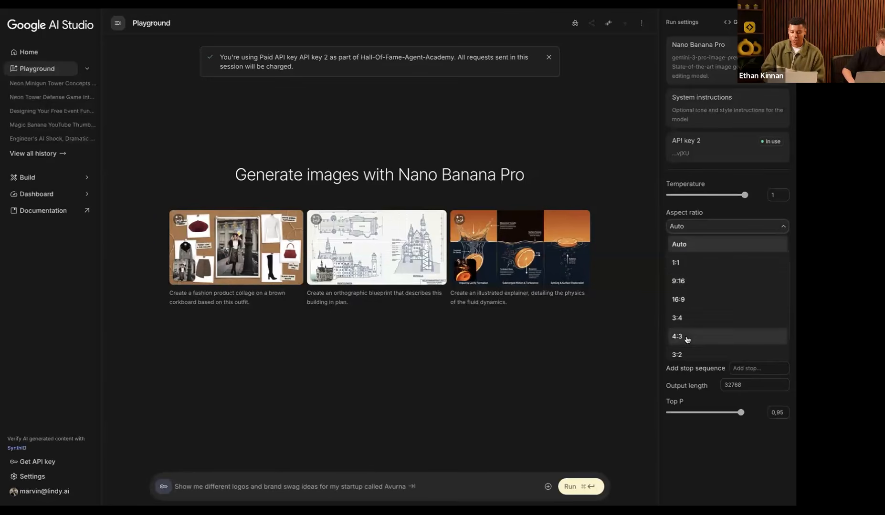
scroll(697, 338, down, 2)
scroll(702, 351, down, 2)
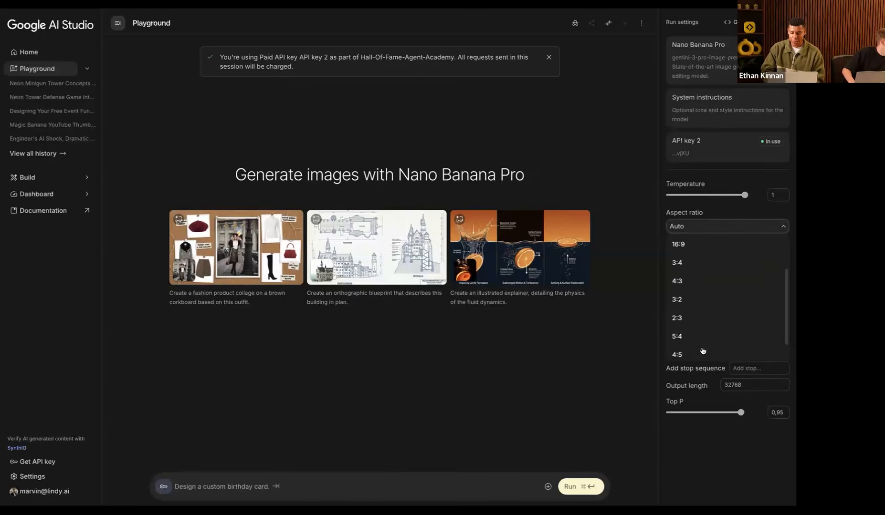
click(699, 452)
click(686, 268)
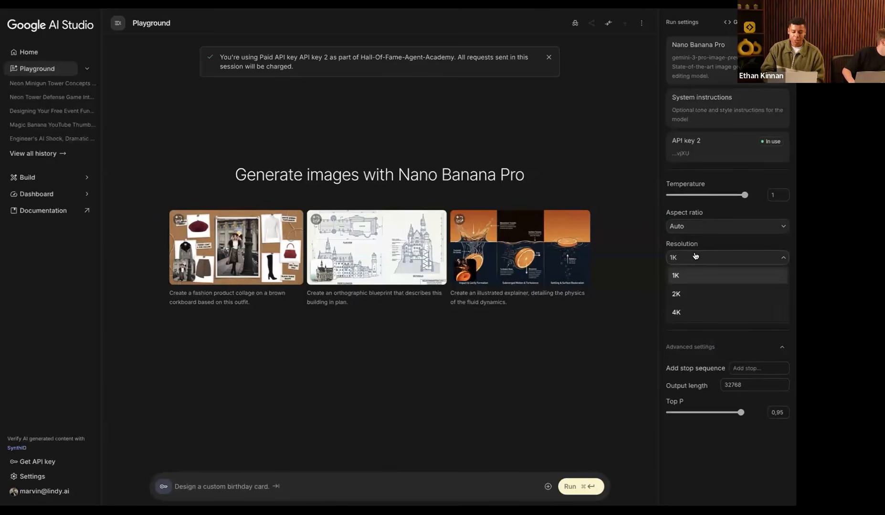
click(677, 312)
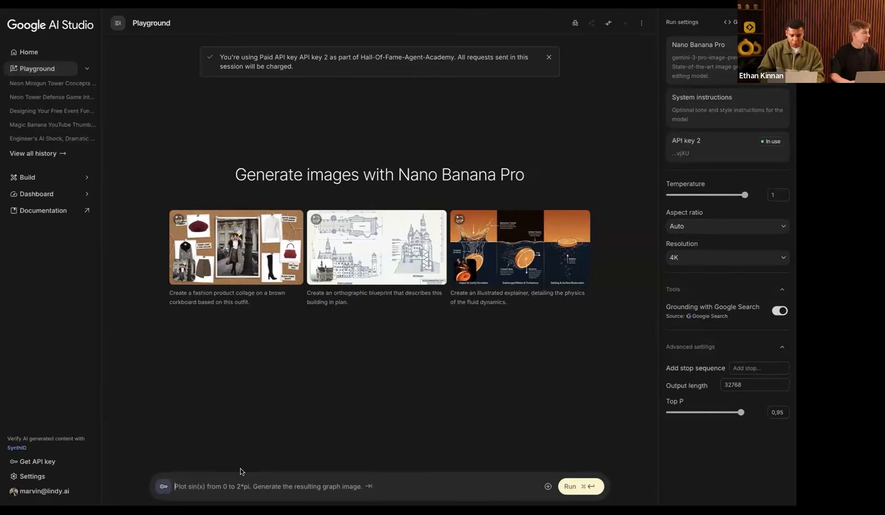
Step: Paste the event-card screenshot and run the prompt 'put this on a whitebaord in an offfice'
key(super+v)
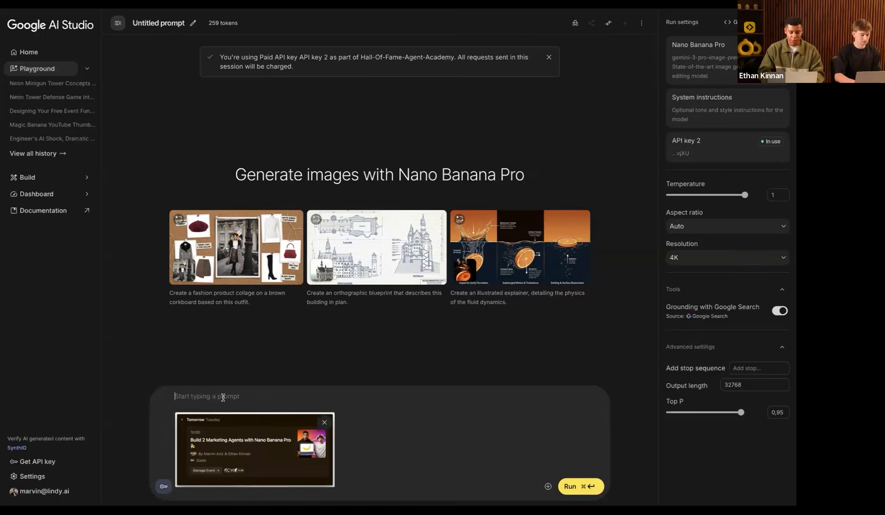
text(put this on a whit)
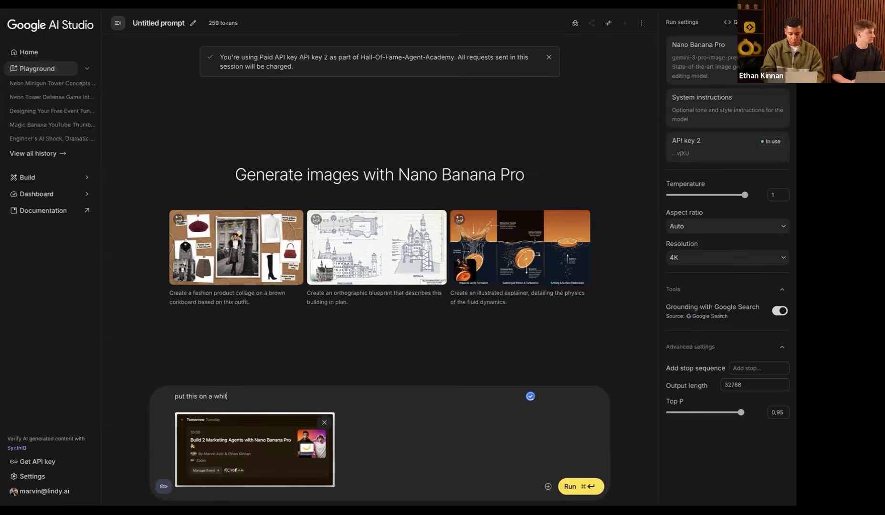
text(ebaord in an offfice)
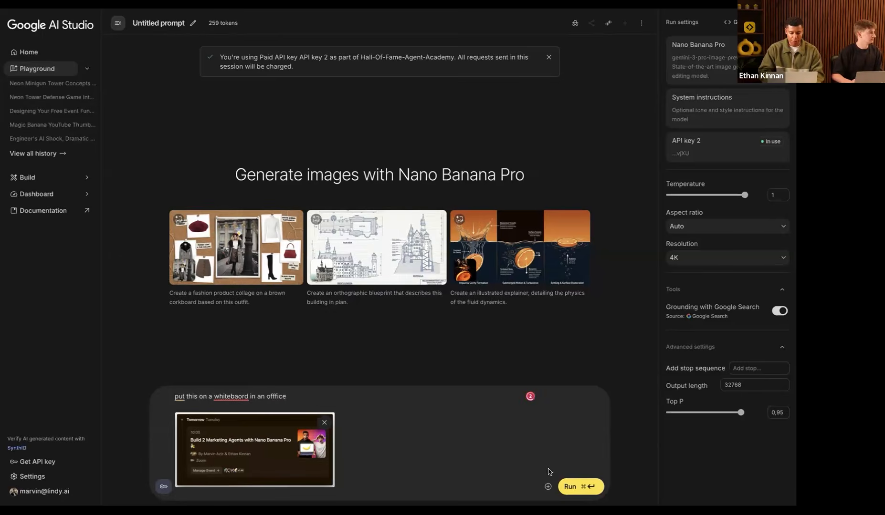
click(578, 487)
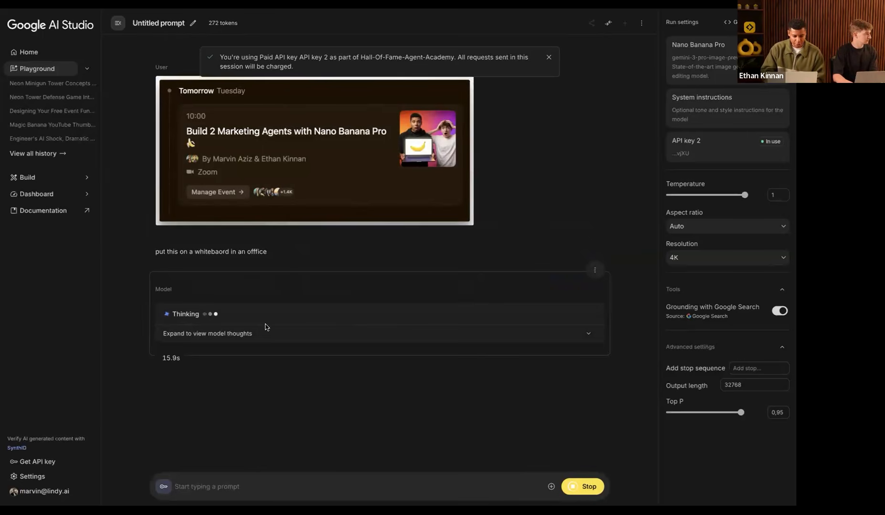
Step: Expand the model's thoughts and view the generated office whiteboard image at full size
click(264, 333)
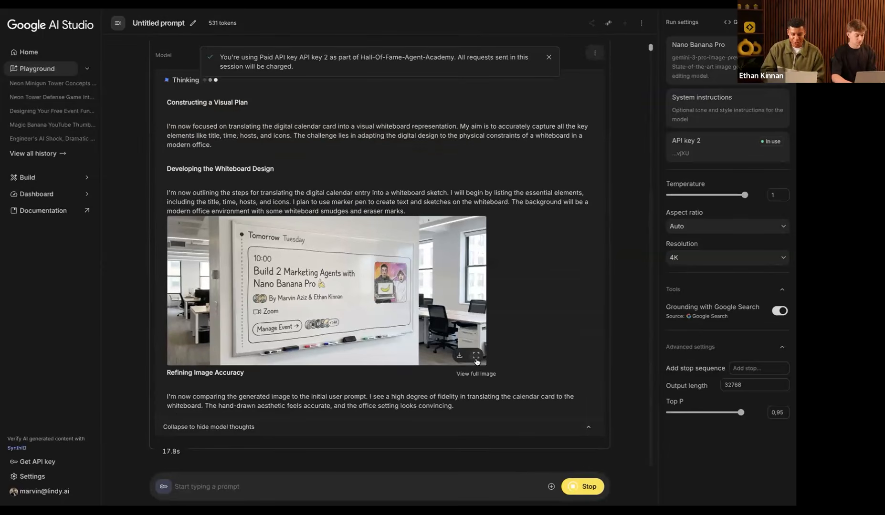
click(491, 314)
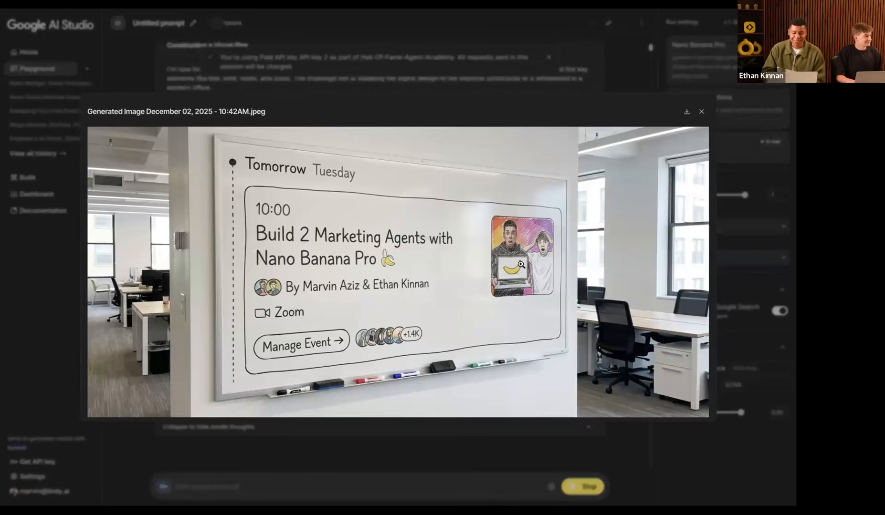
click(701, 111)
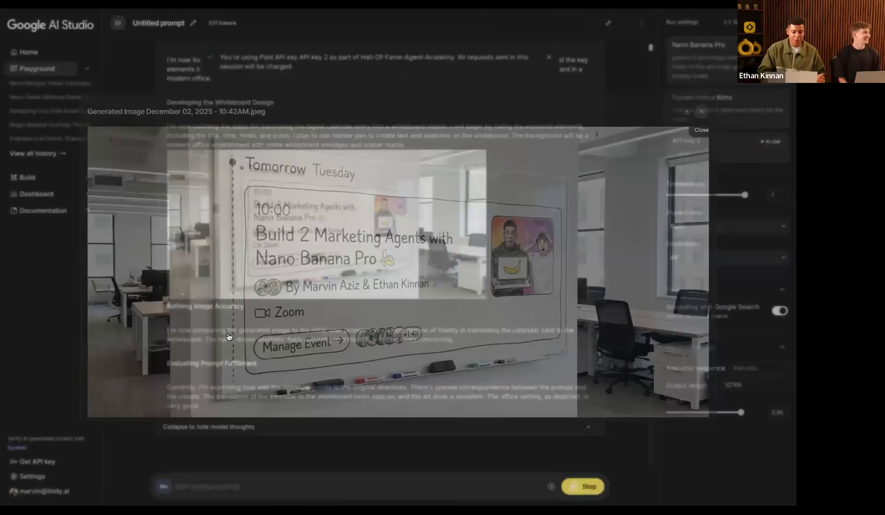
scroll(231, 336, up, 6)
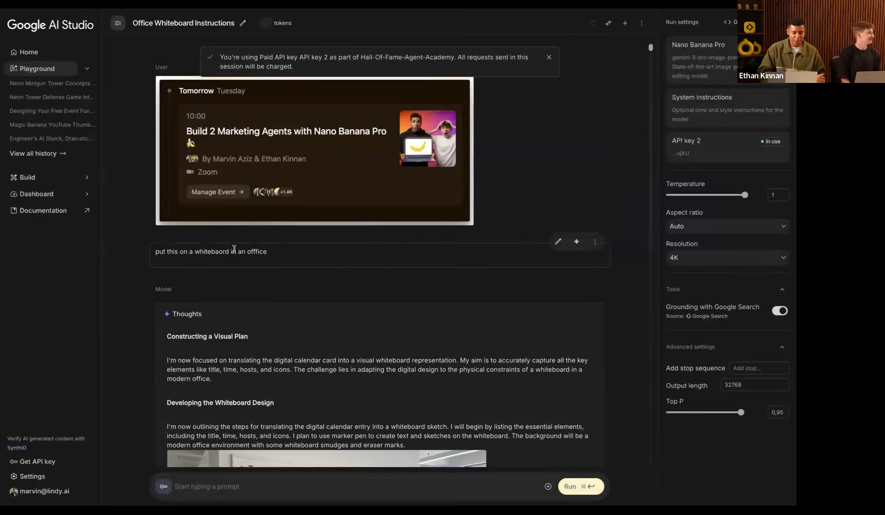
triple_click(234, 248)
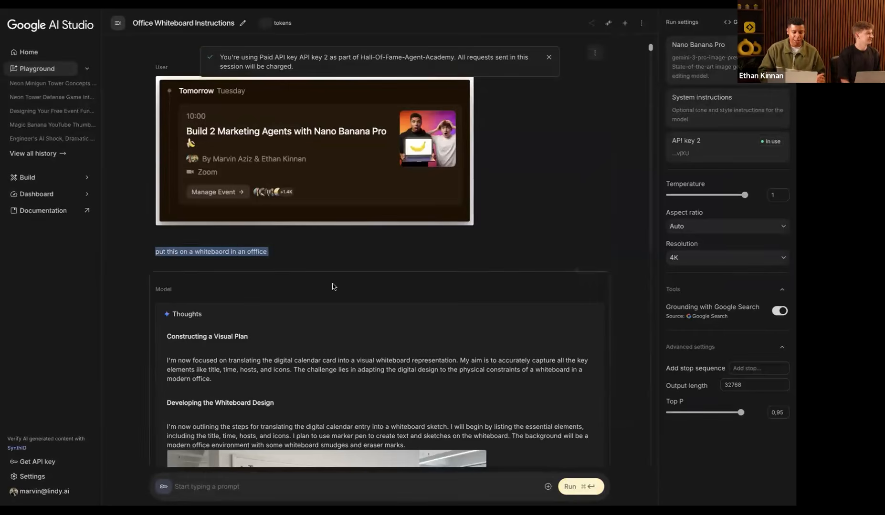
Step: Rerun the whiteboard-in-an-office turn to regenerate the model's image
scroll(332, 286, down, 3)
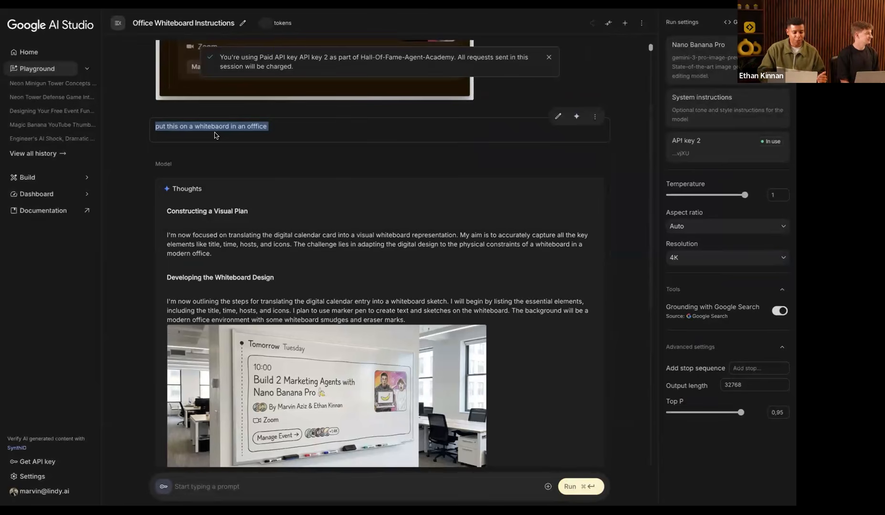
scroll(278, 265, down, 5)
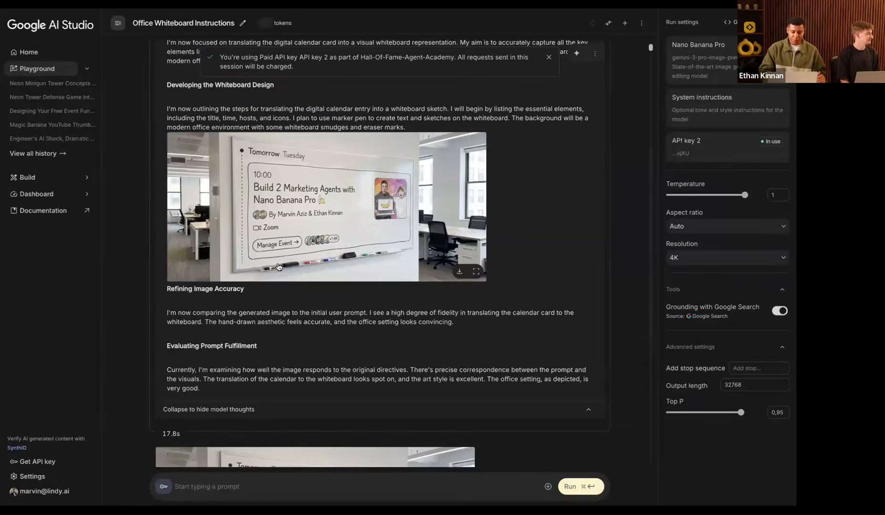
scroll(278, 266, down, 3)
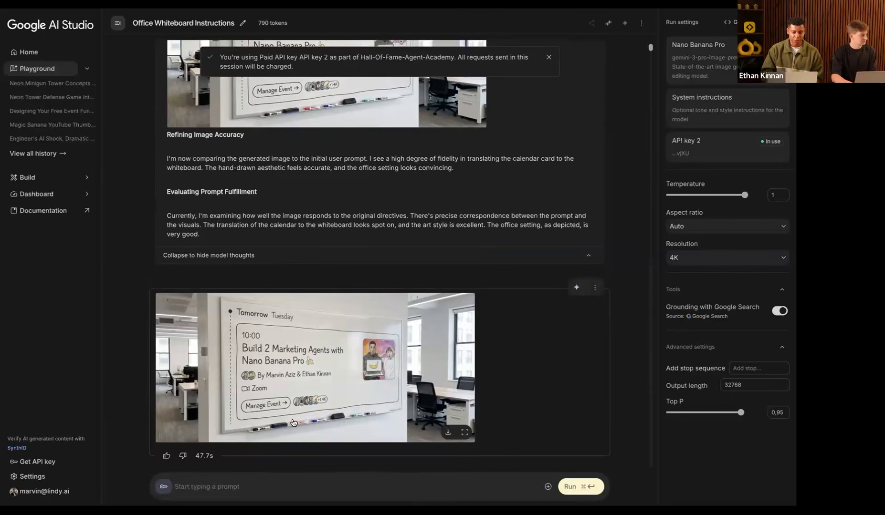
click(209, 482)
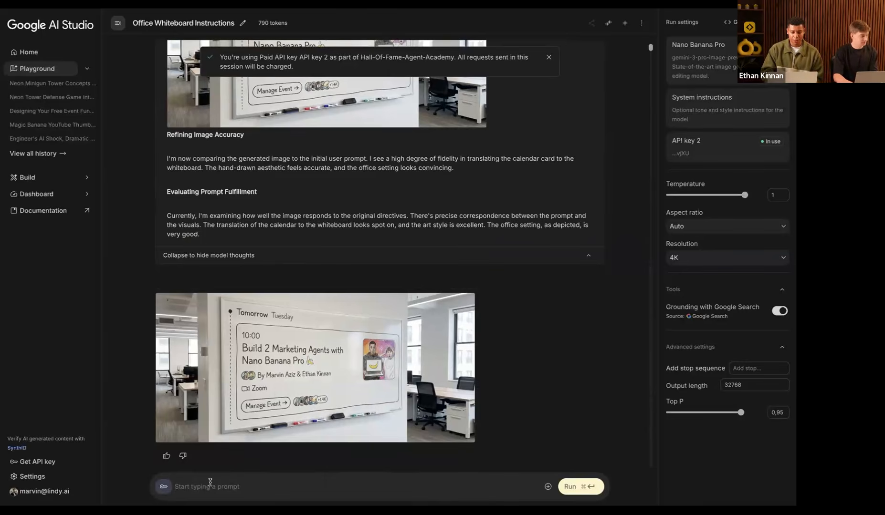
scroll(287, 382, up, 10)
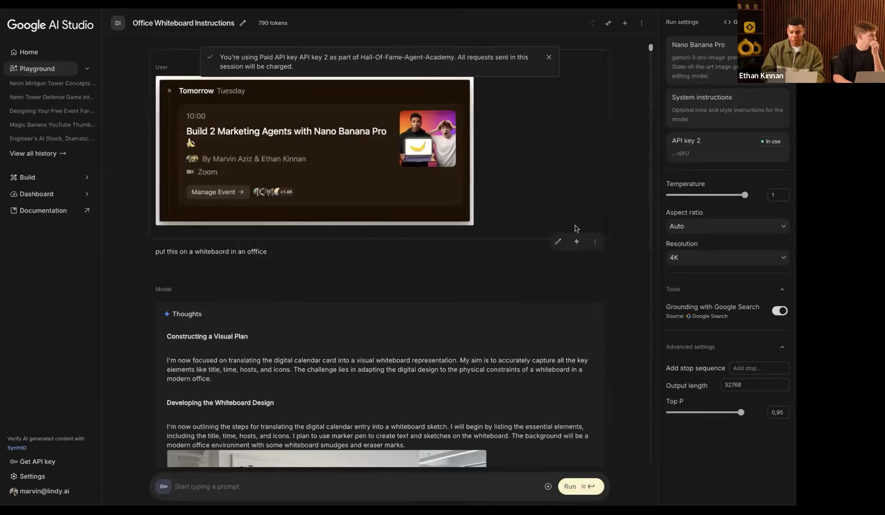
click(576, 242)
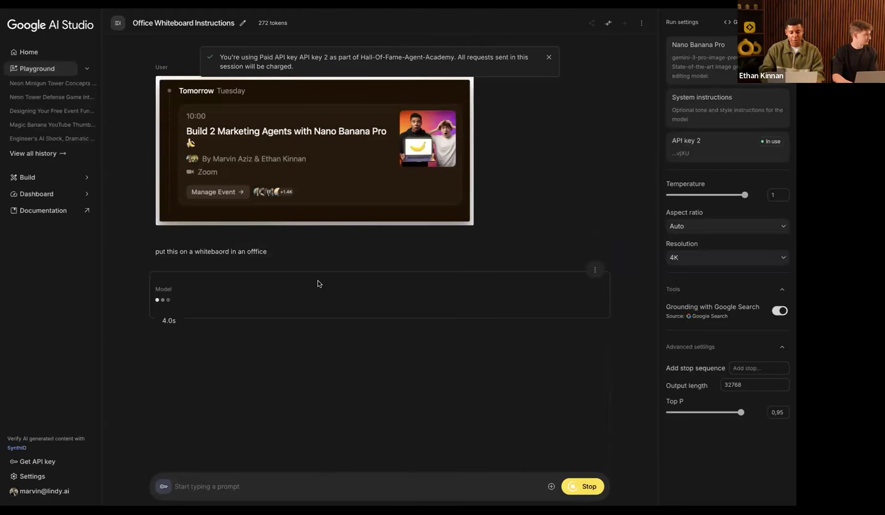
click(76, 182)
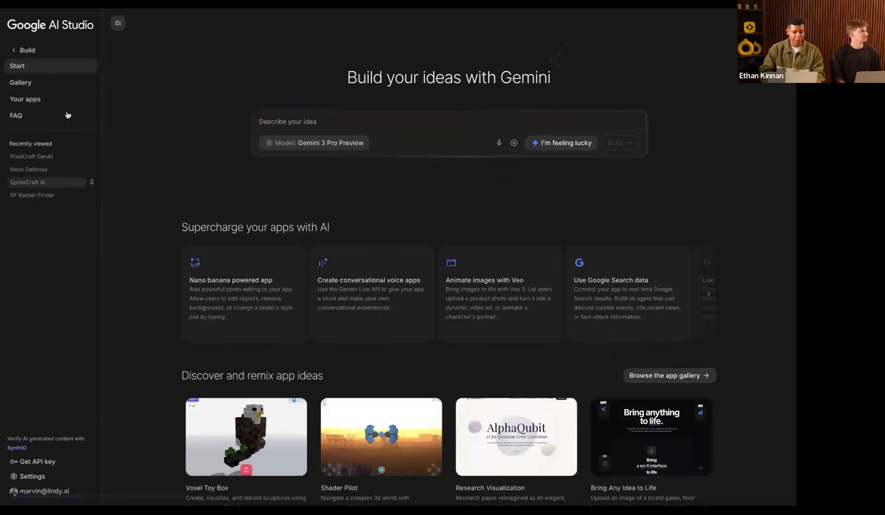
Step: Open PixelCraft GenAI from Your apps in the Build section
click(59, 98)
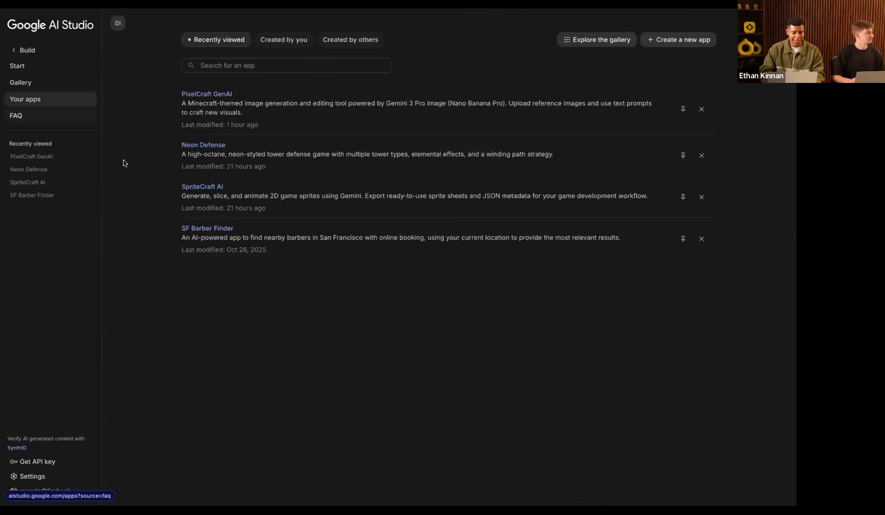
click(15, 51)
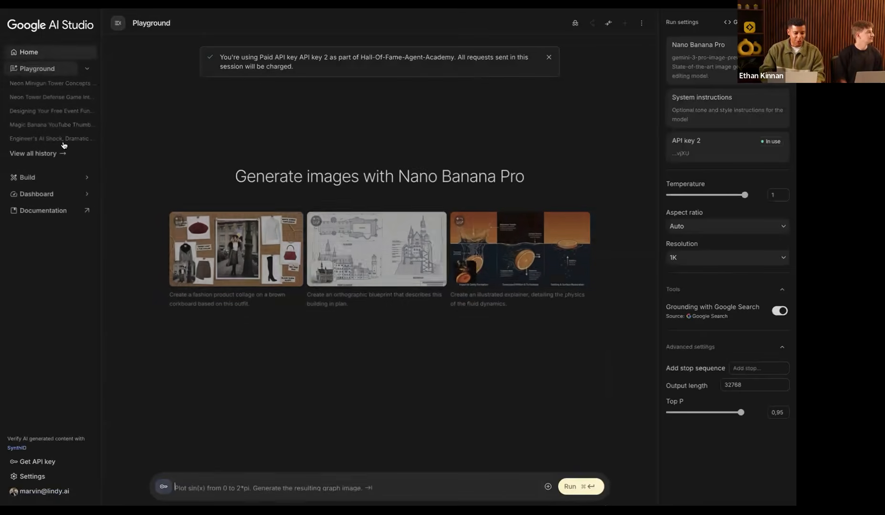
click(43, 180)
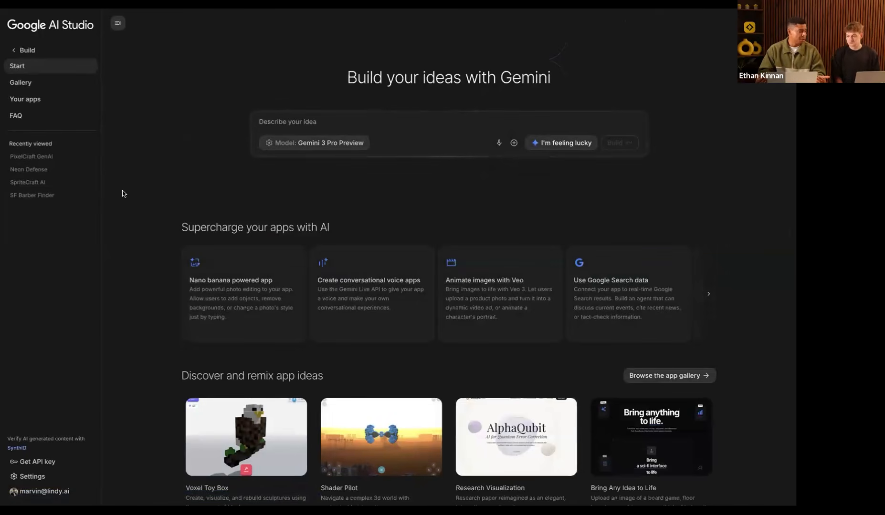
click(38, 99)
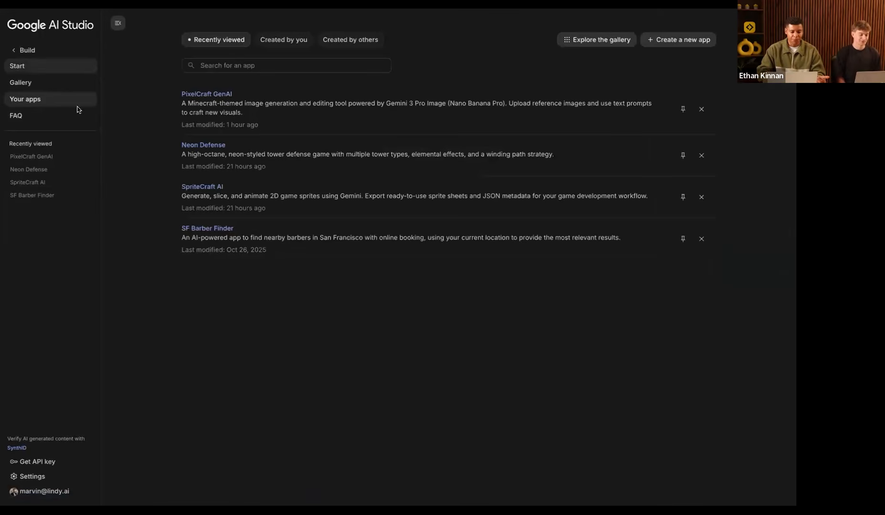
click(212, 95)
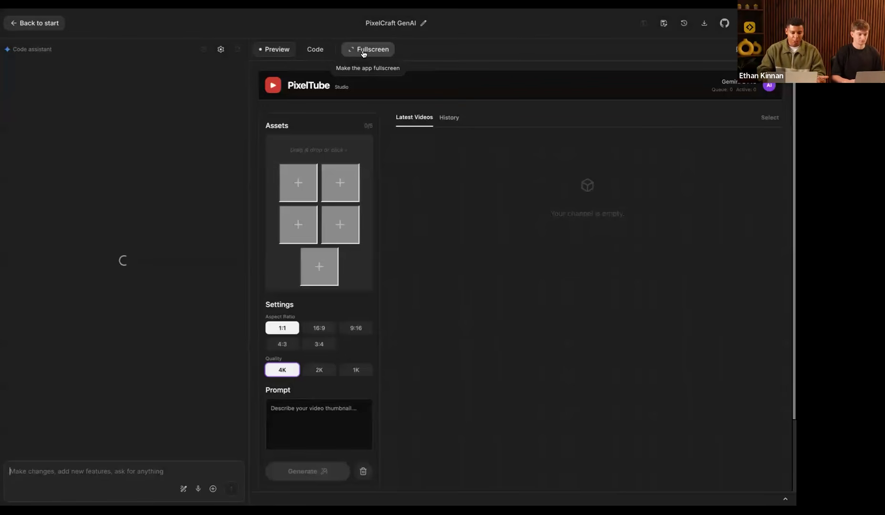
Step: Go full screen, add the portrait photo asset, set 16:9, and begin the close-up prompt
click(363, 50)
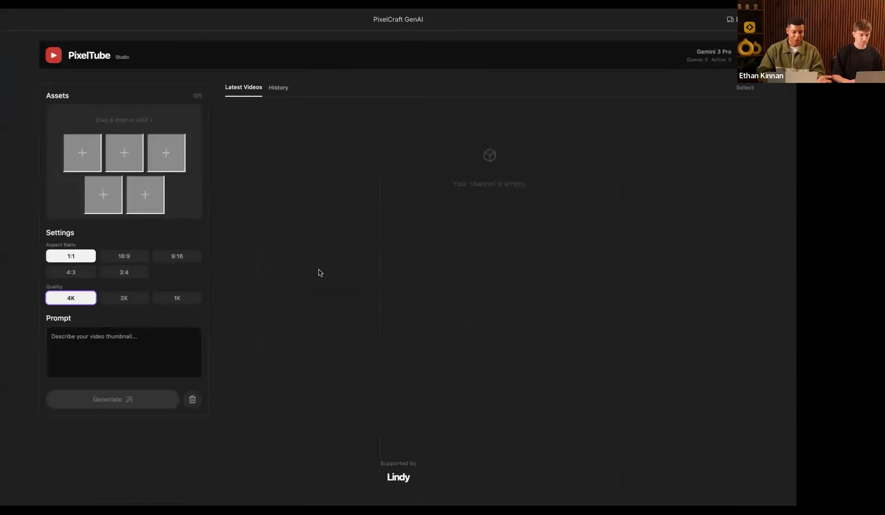
click(80, 152)
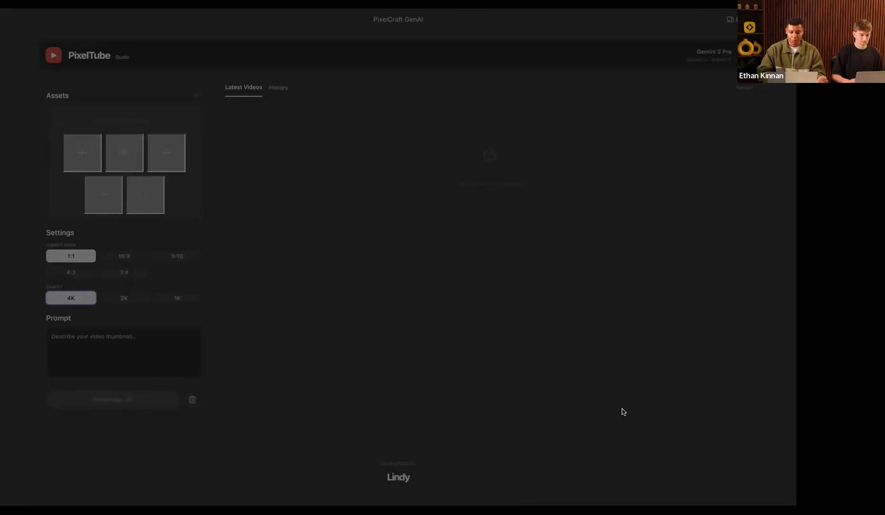
click(645, 423)
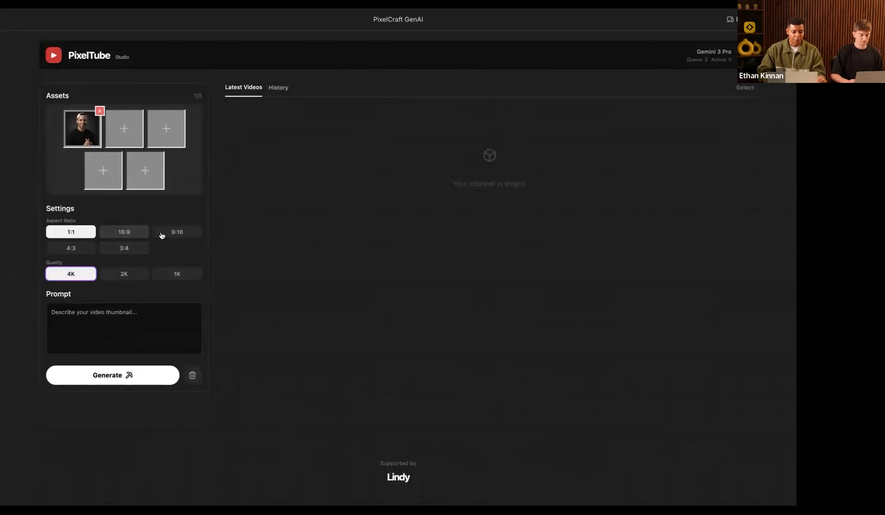
click(126, 232)
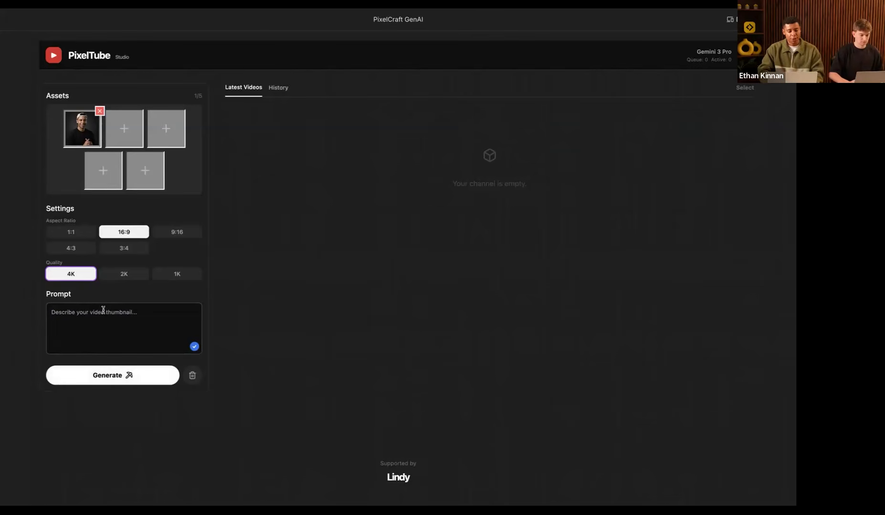
text(Extreme clo)
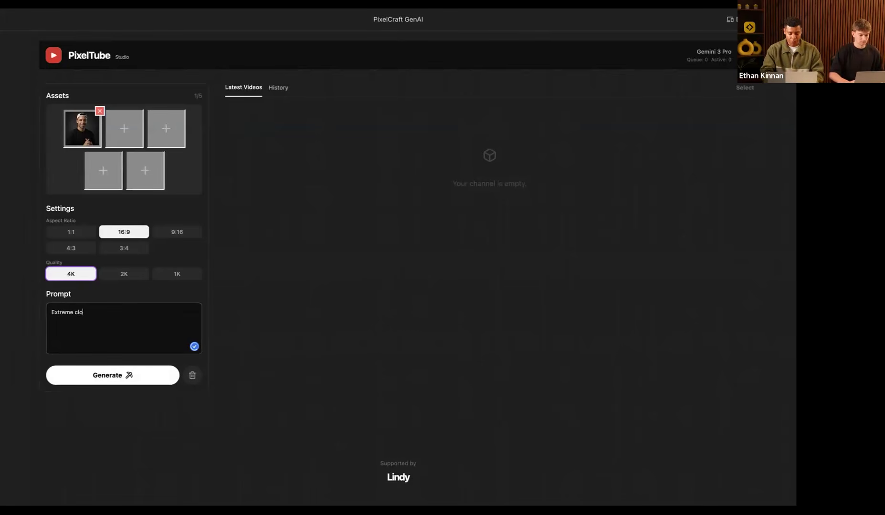
text(se up of thi)
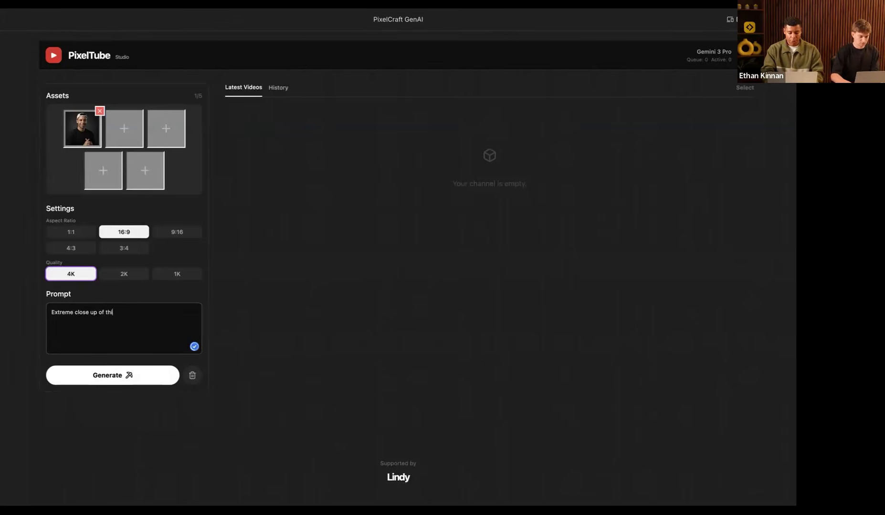
text(s guy, wearing a banana hat.)
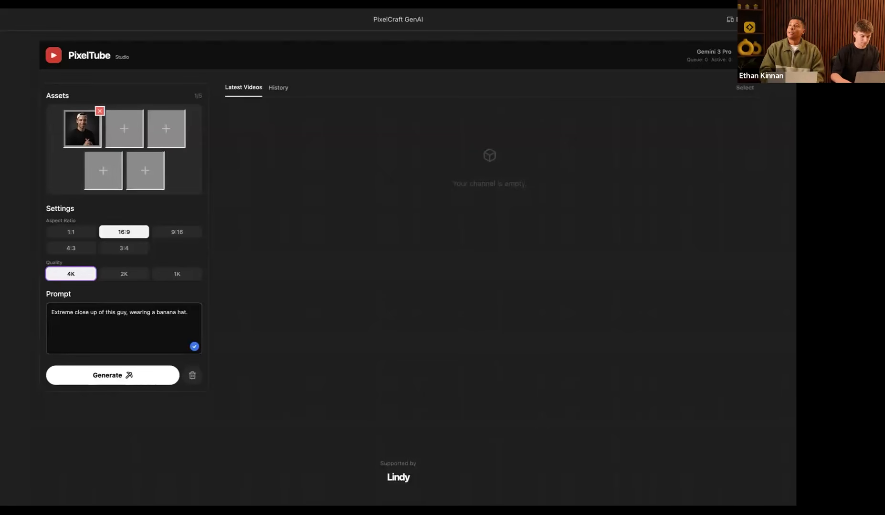
Step: Finish the prompt with 'Cinematic close up shot, youtube style' and start three 4K generations
text(Cinematic)
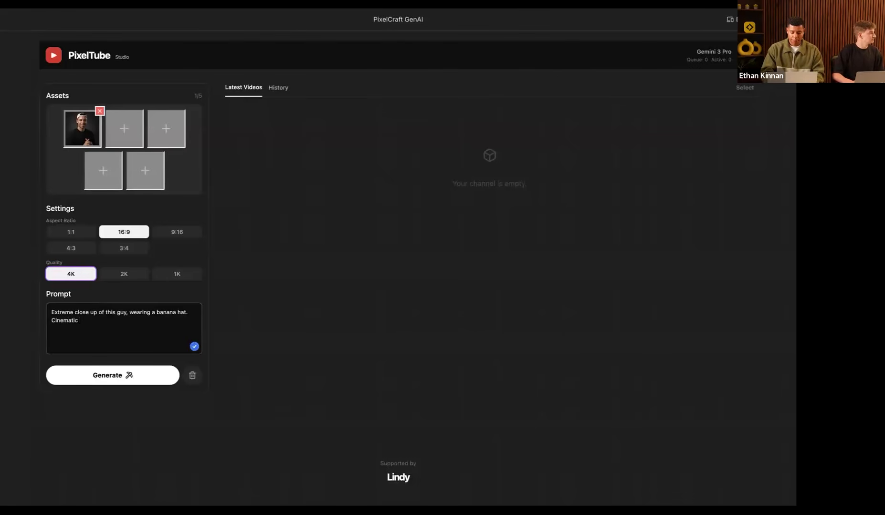
text( close up shot, youtube style)
click(77, 380)
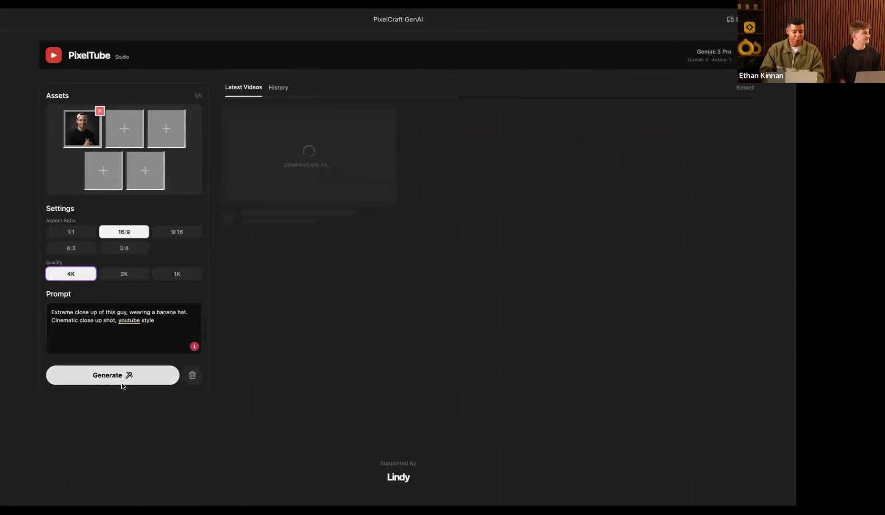
click(104, 377)
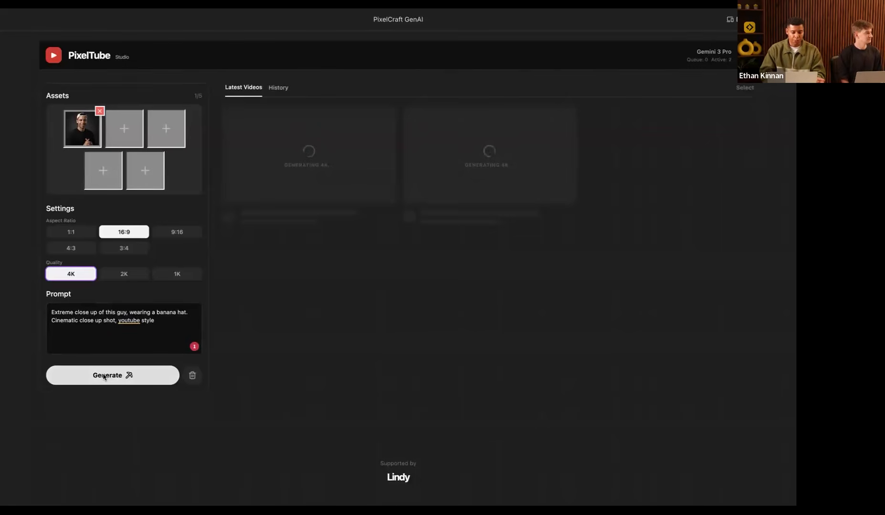
click(104, 377)
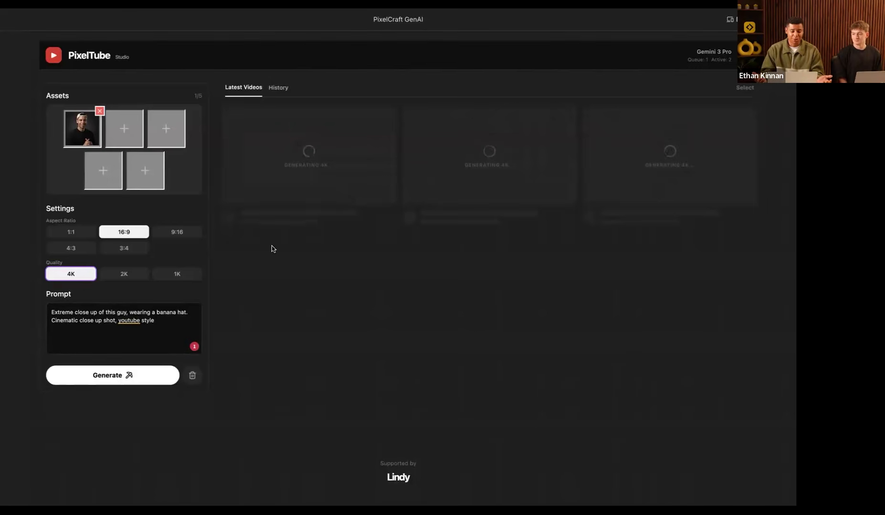
mouse_move(2, 247)
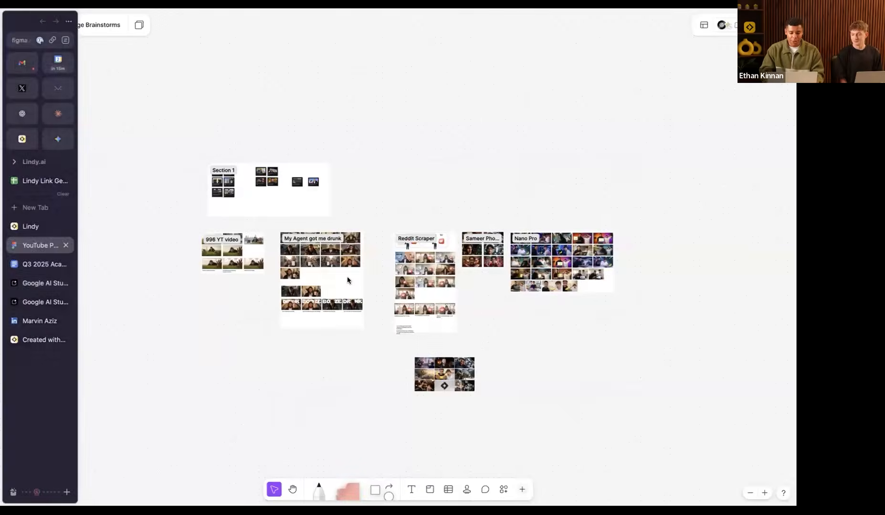
Step: Browse the 996 YT video thumbnail set, selecting the first and the street thumbnails
scroll(347, 280, up, 5)
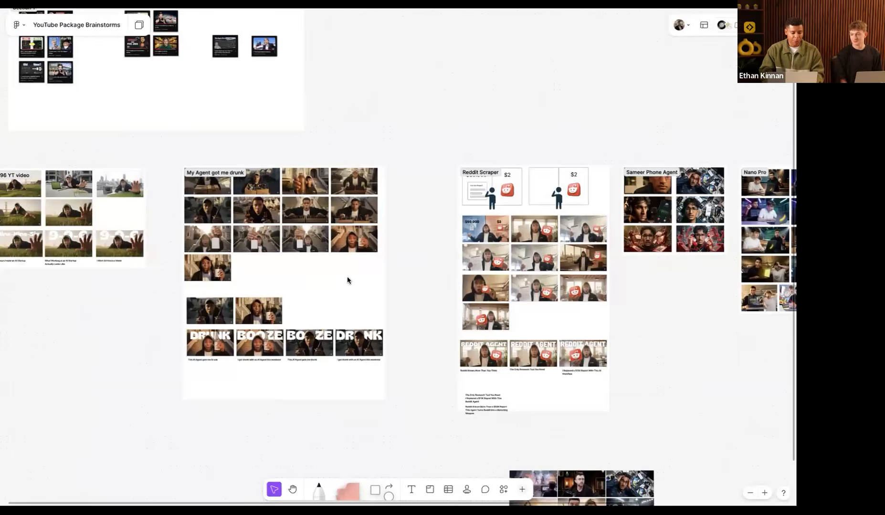
scroll(347, 280, left, 8)
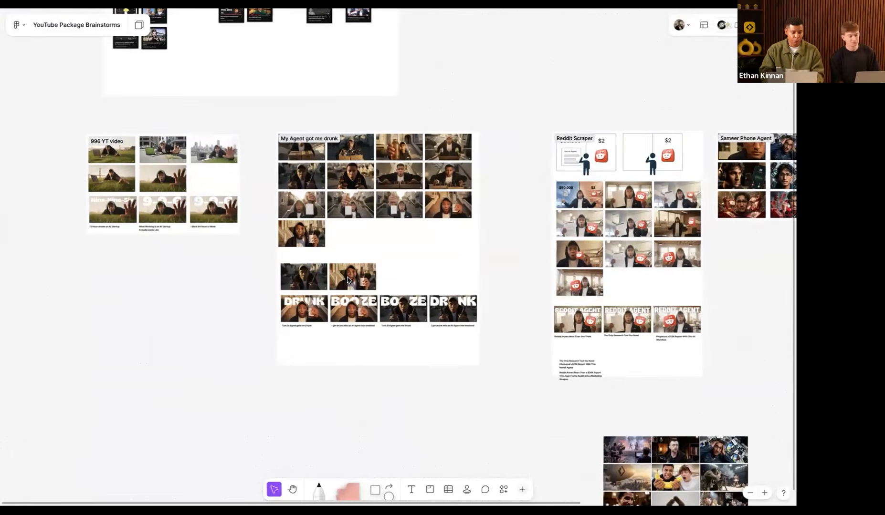
scroll(228, 218, up, 8)
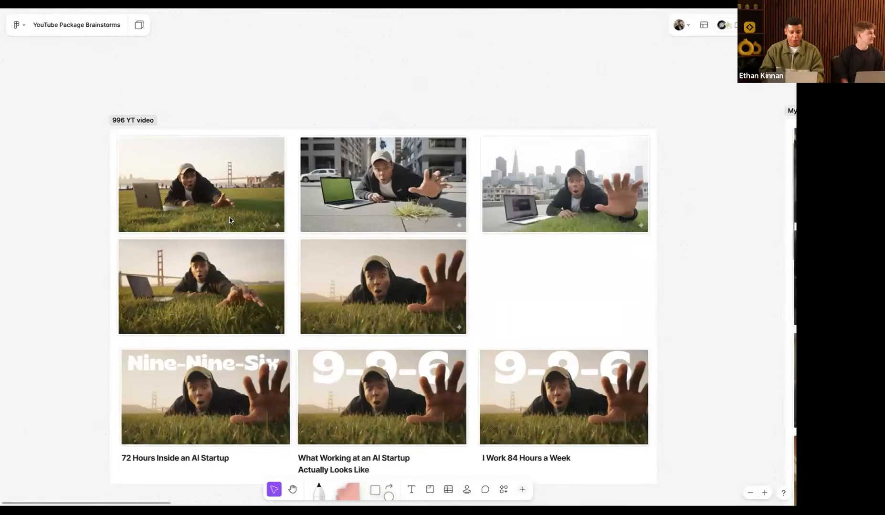
scroll(212, 186, up, 2)
click(211, 186)
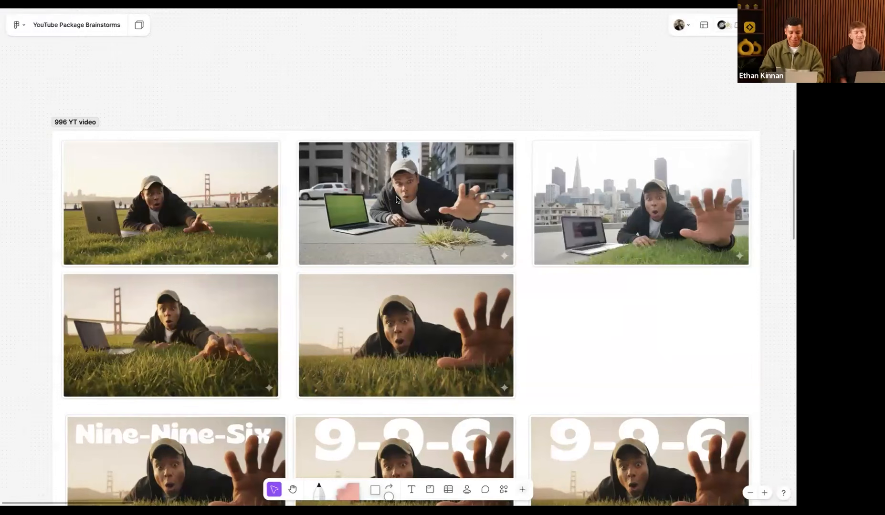
click(474, 216)
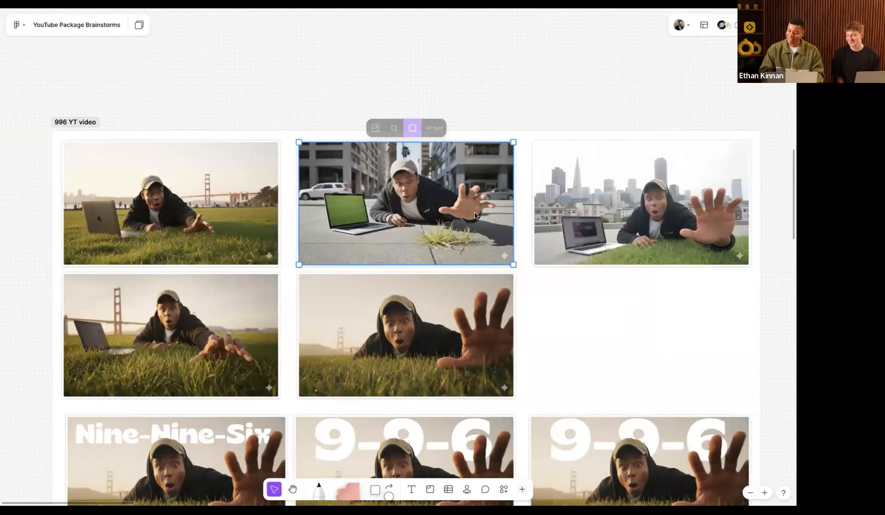
Step: Move over to the DRUNK agent thumbnails and select the BOOZE thumbnail with its title
scroll(475, 216, right, 3)
scroll(474, 216, down, 2)
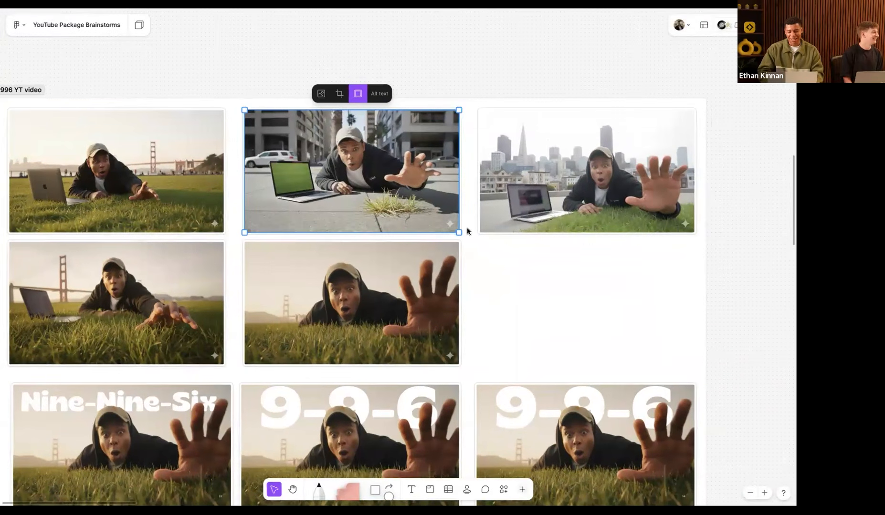
scroll(388, 248, down, 2)
scroll(389, 249, left, 1)
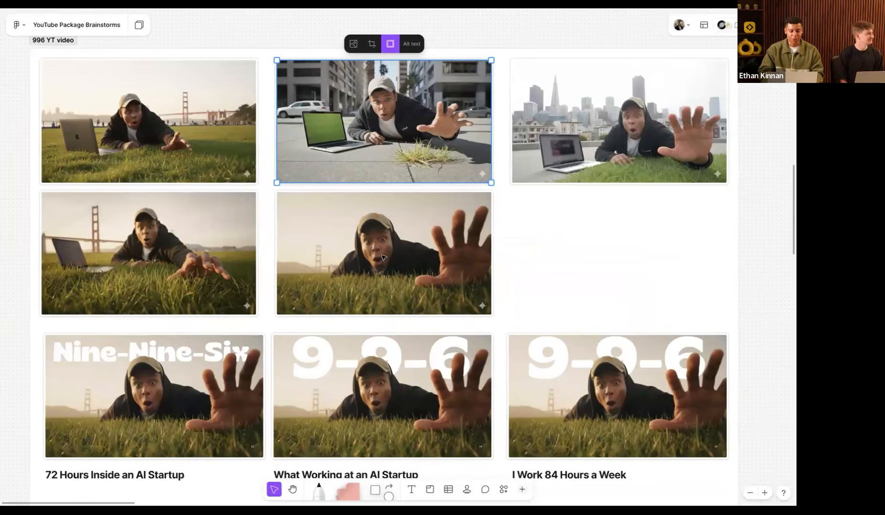
scroll(380, 261, down, 4)
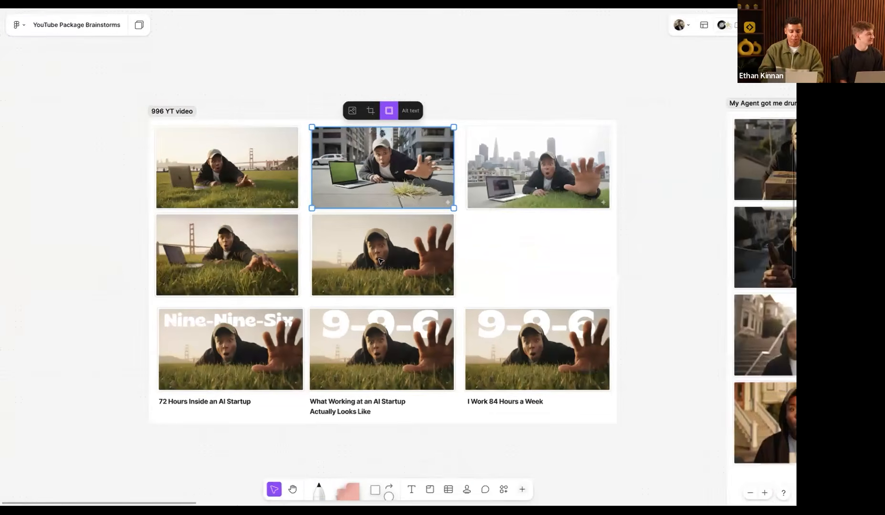
scroll(380, 261, right, 15)
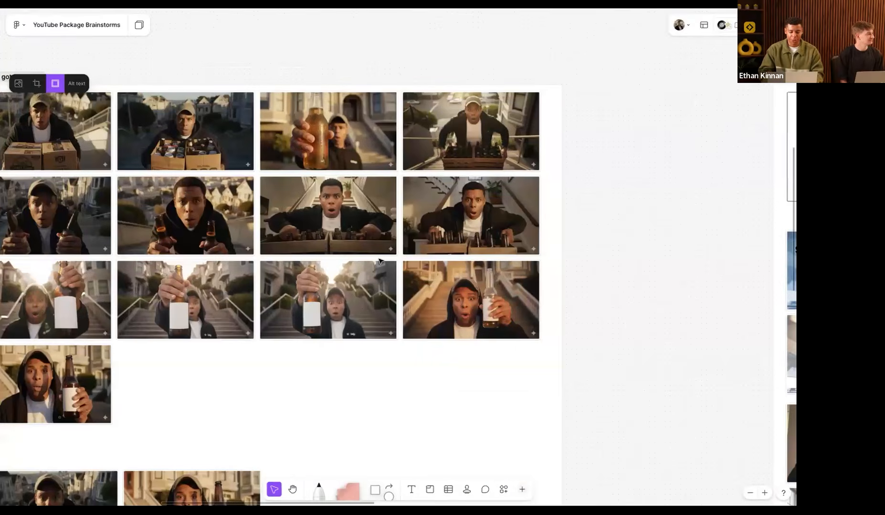
scroll(380, 261, down, 5)
scroll(381, 261, left, 3)
scroll(381, 261, up, 2)
scroll(381, 261, up, 3)
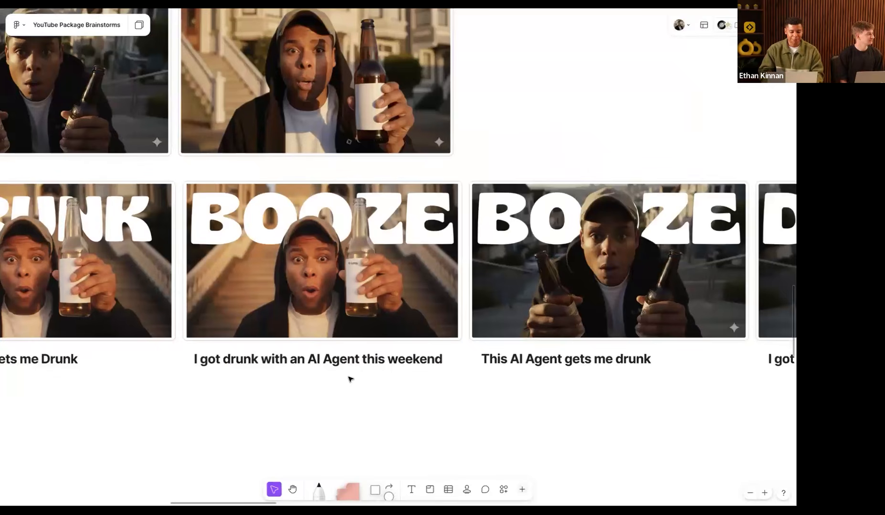
click(286, 244)
Step: Pan the canvas over to the Reddit Scraper thumbnail board
scroll(386, 279, down, 5)
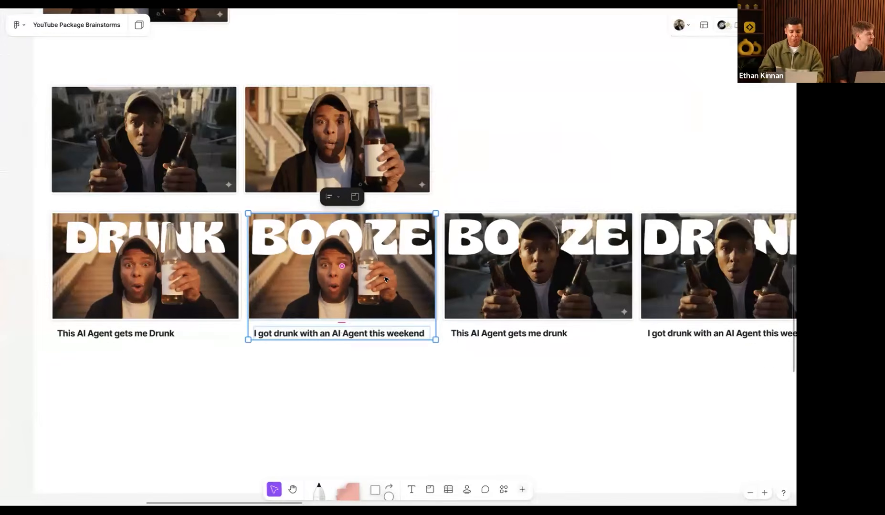
scroll(385, 279, down, 3)
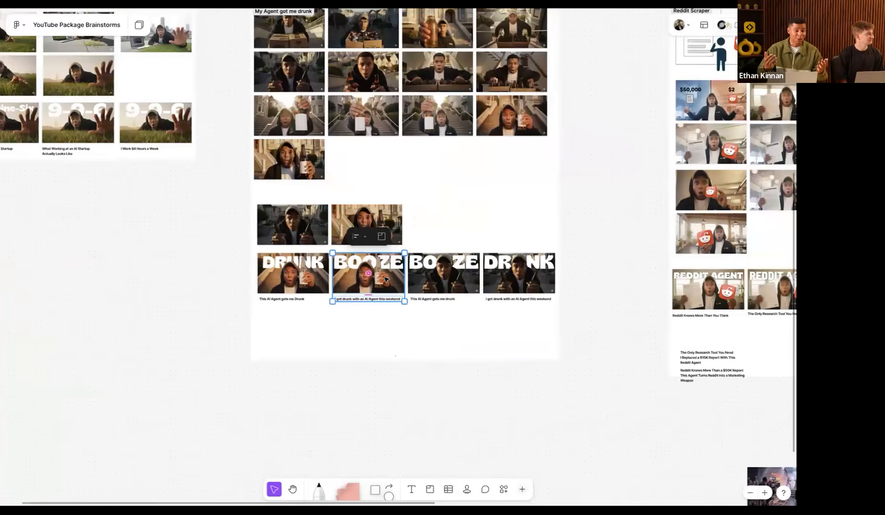
scroll(386, 279, right, 3)
scroll(385, 279, up, 1)
scroll(386, 279, right, 8)
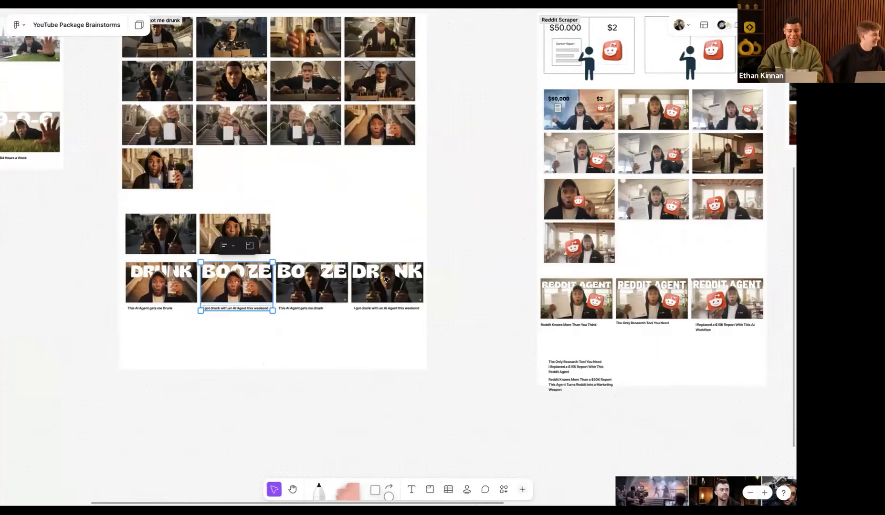
scroll(386, 279, up, 3)
Step: Scroll through the REDDIT AGENT thumbnails with the Reddit logo
scroll(385, 280, up, 3)
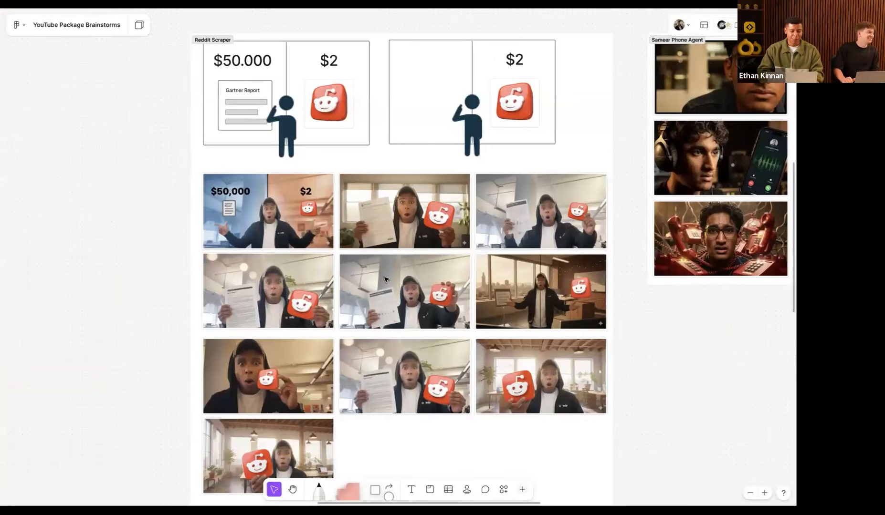
scroll(215, 203, up, 3)
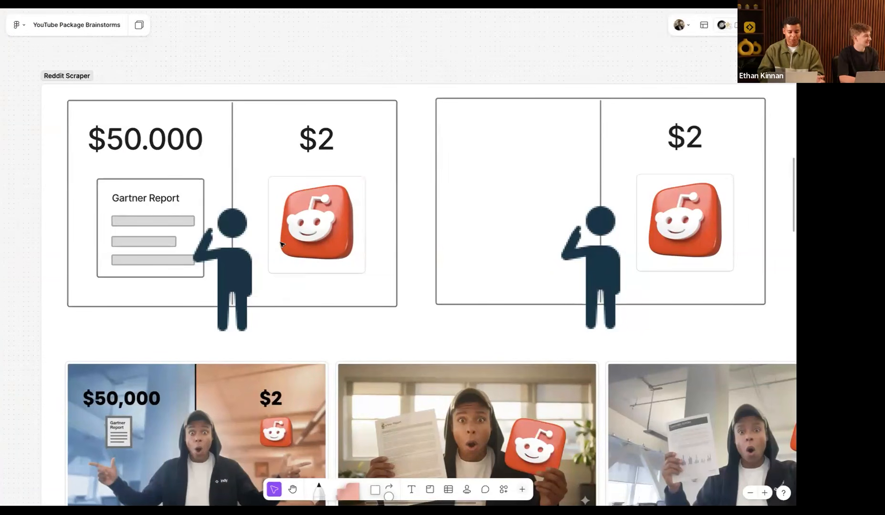
scroll(282, 245, down, 5)
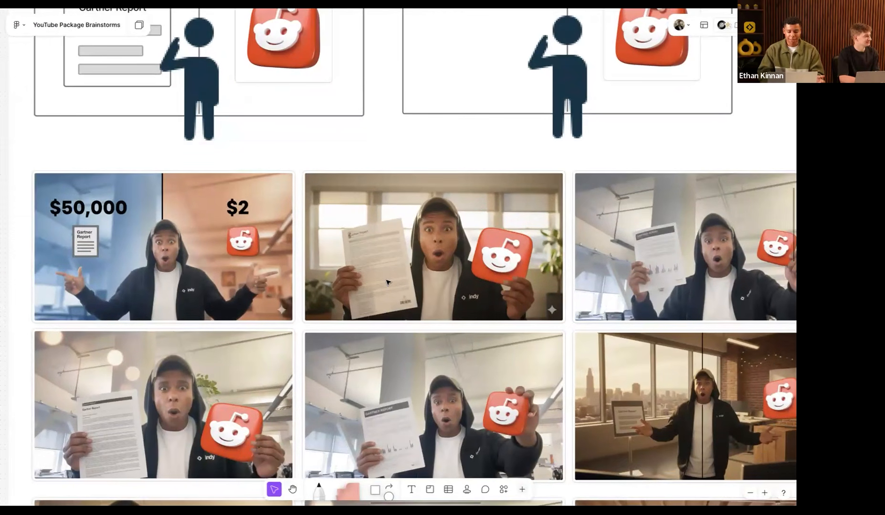
scroll(386, 282, down, 6)
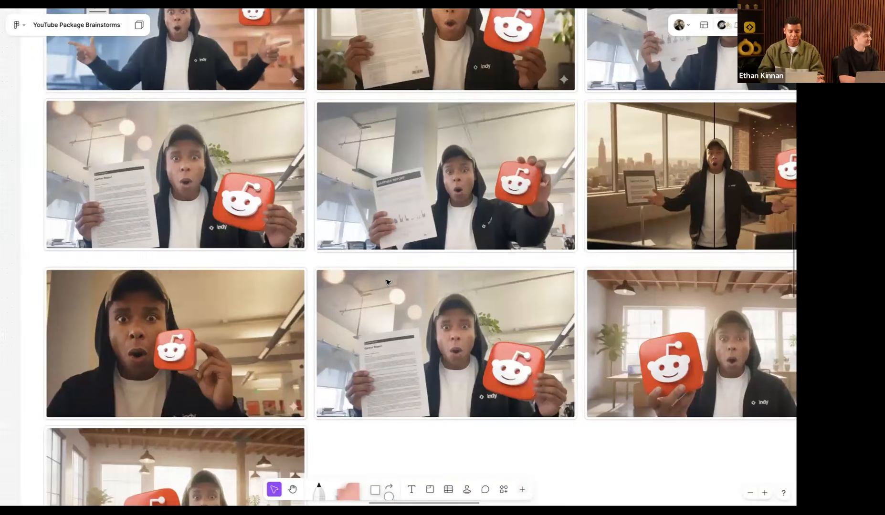
scroll(386, 282, down, 8)
scroll(388, 282, right, 2)
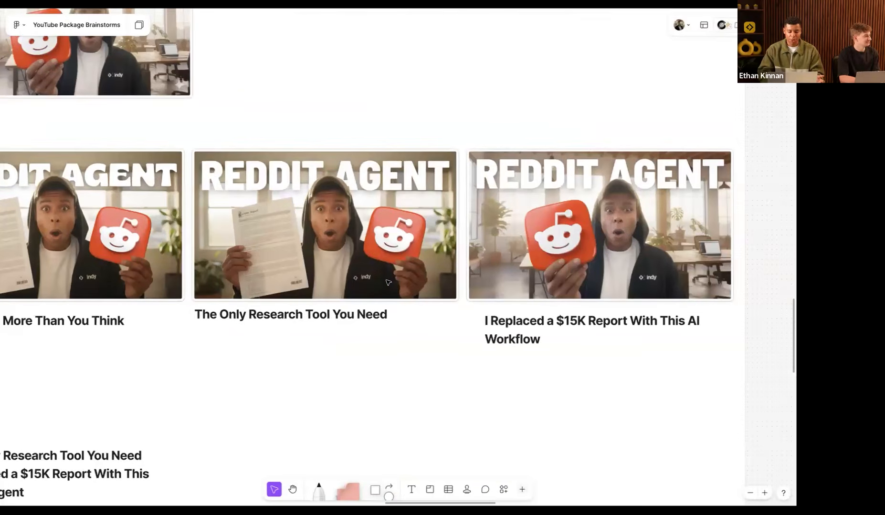
scroll(387, 282, down, 10)
Step: Look over the Nano Pro thumbnail set, then return to the PixelCraft GenAI page
scroll(387, 282, up, 10)
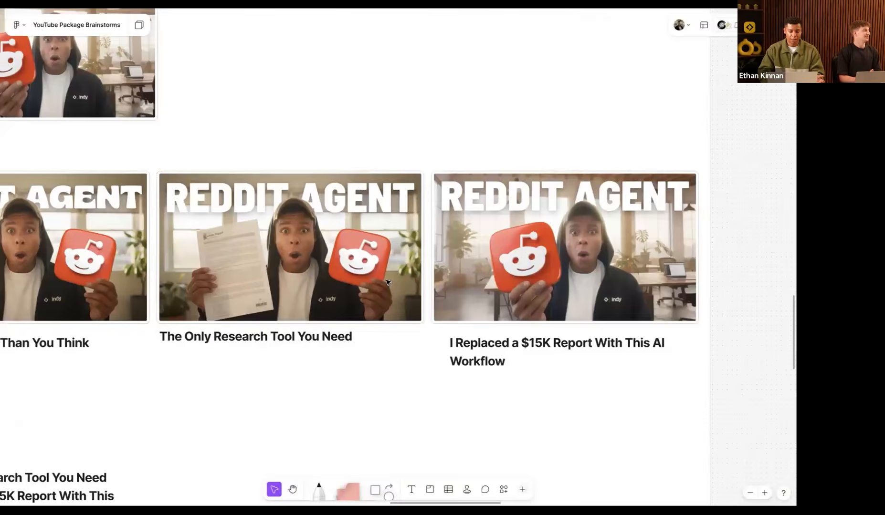
scroll(386, 282, down, 10)
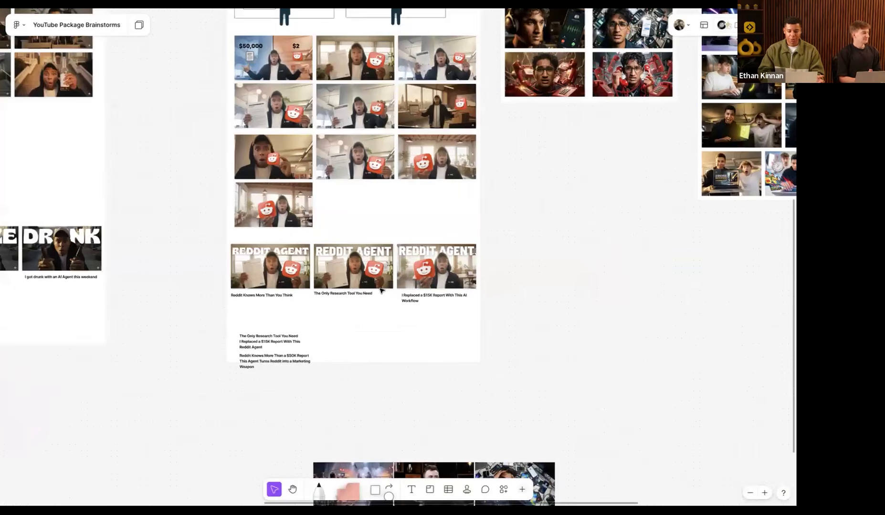
scroll(381, 290, down, 5)
scroll(382, 290, right, 5)
scroll(382, 290, up, 2)
scroll(380, 289, up, 5)
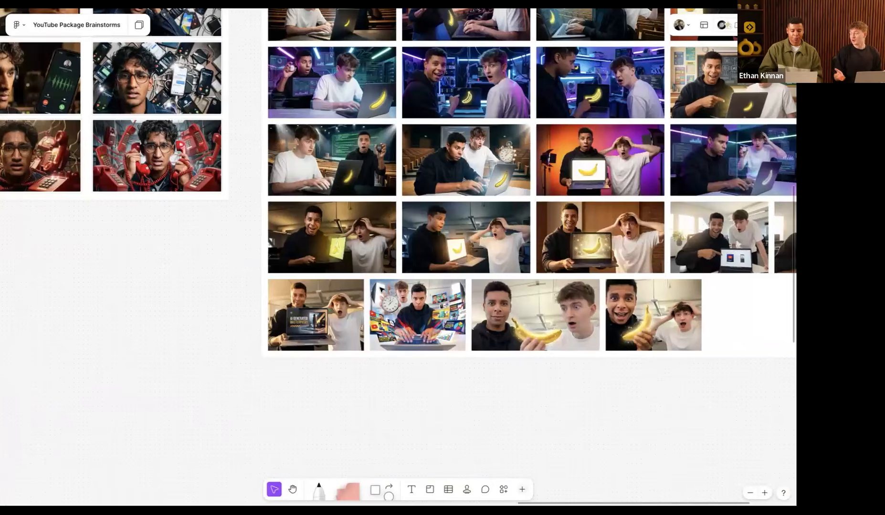
scroll(380, 289, right, 5)
scroll(380, 289, up, 3)
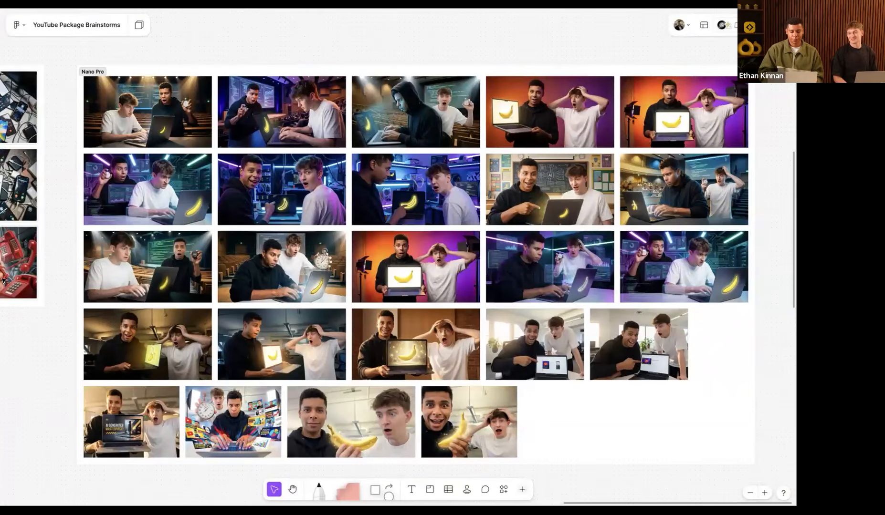
click(23, 288)
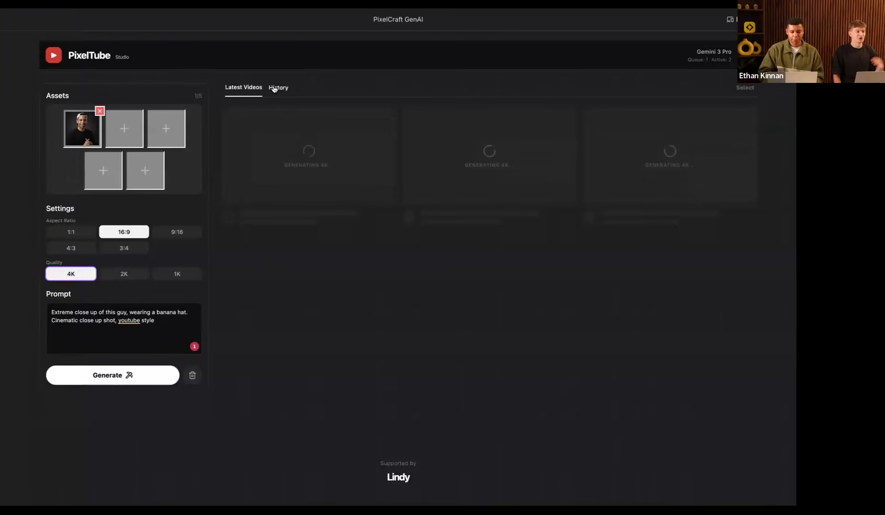
Step: Switch to the 'YouTube Package Brainstorms' FigJam tab from the browser sidebar
mouse_move(3, 253)
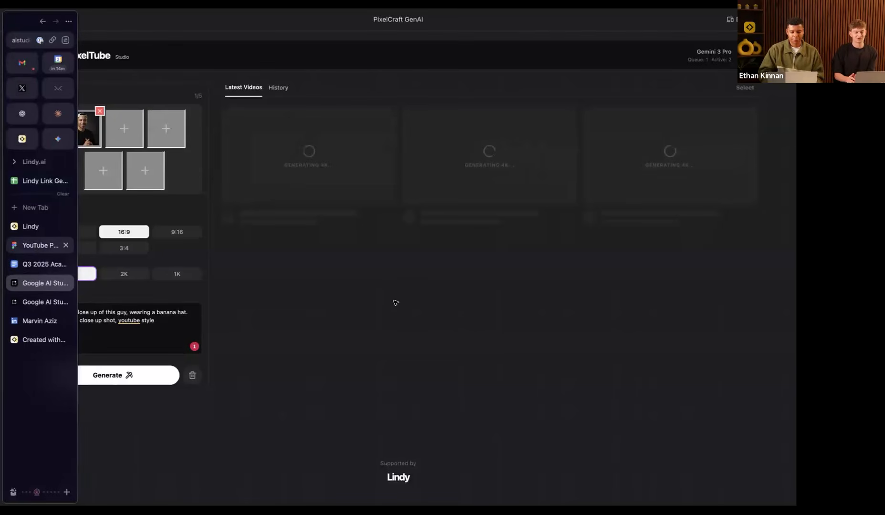
click(40, 245)
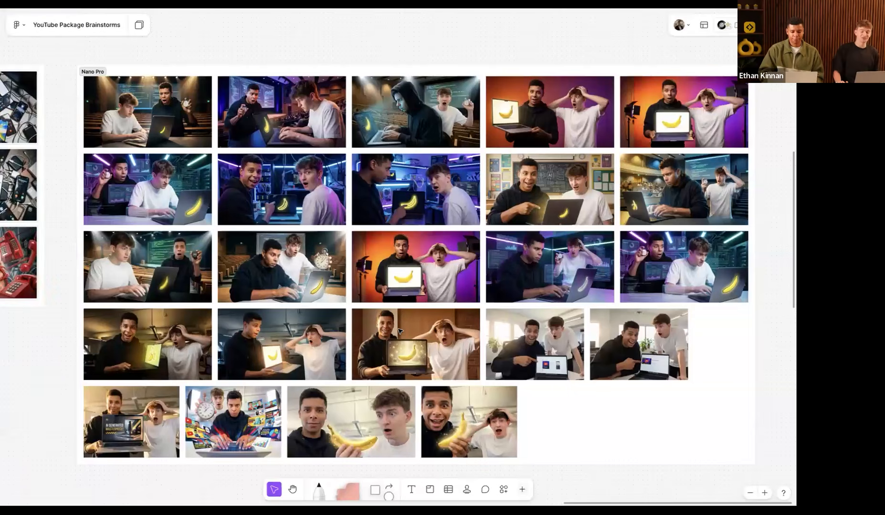
Step: Pan over the phone-agent board, then advance to the 'Today' agenda slide with 03 AI CMO current
scroll(401, 321, down, 2)
scroll(399, 330, down, 2)
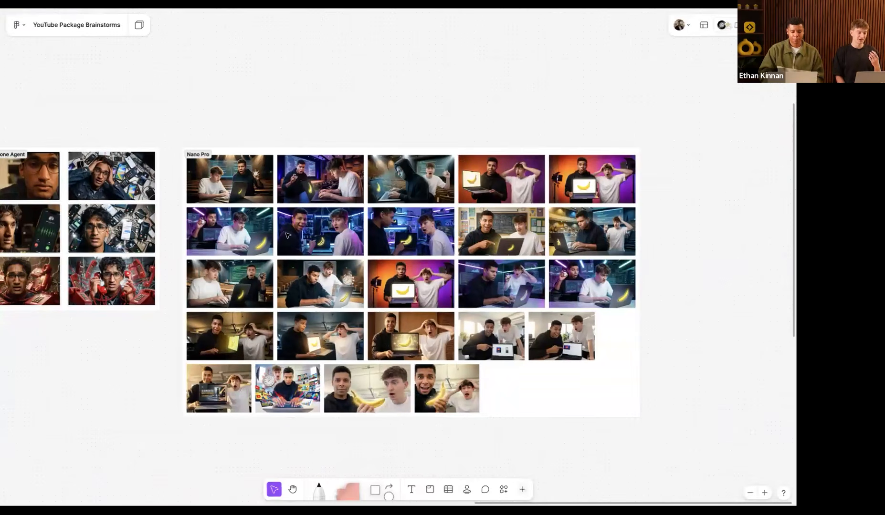
scroll(288, 235, left, 5)
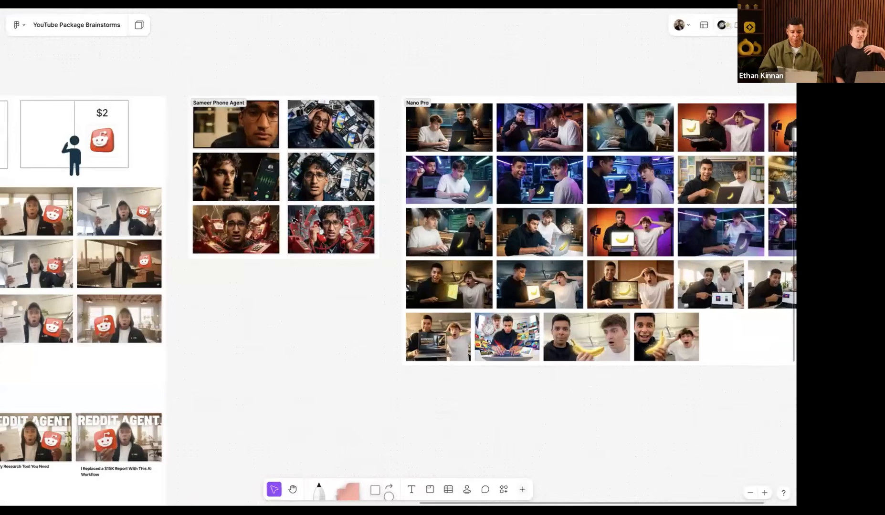
scroll(293, 220, up, 3)
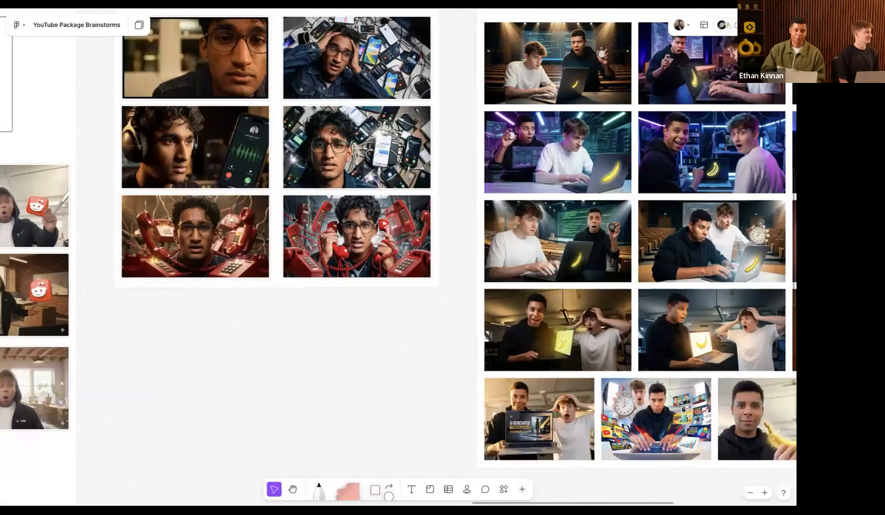
scroll(294, 220, up, 4)
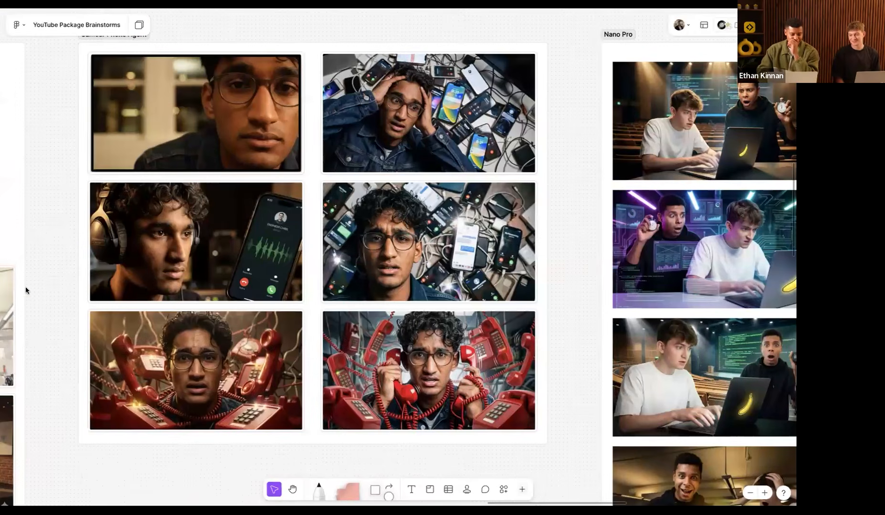
mouse_move(81, 314)
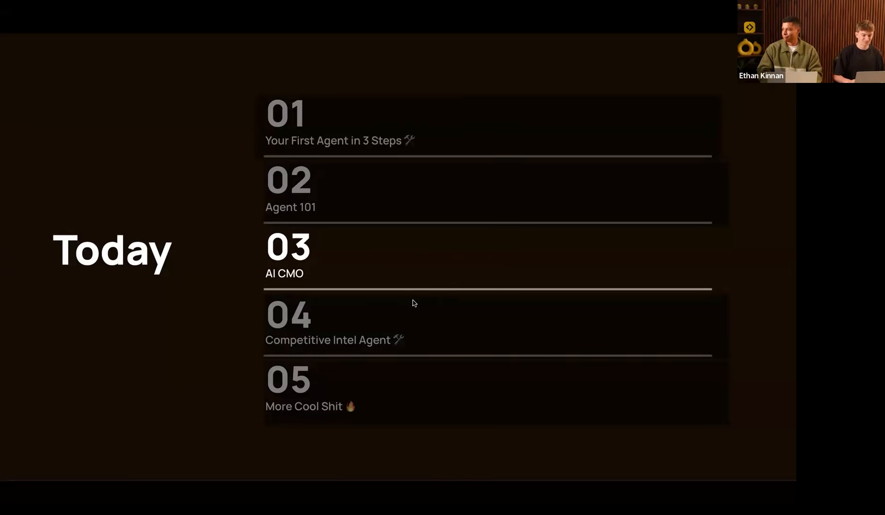
key(Right)
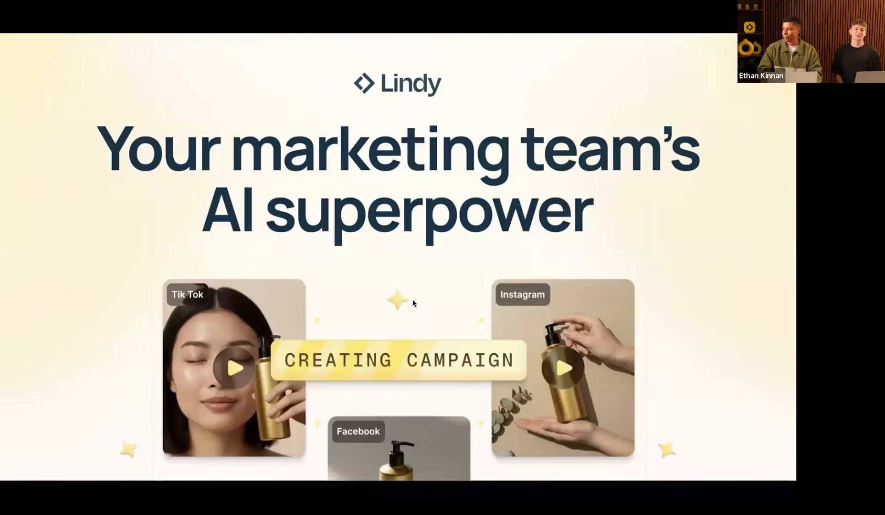
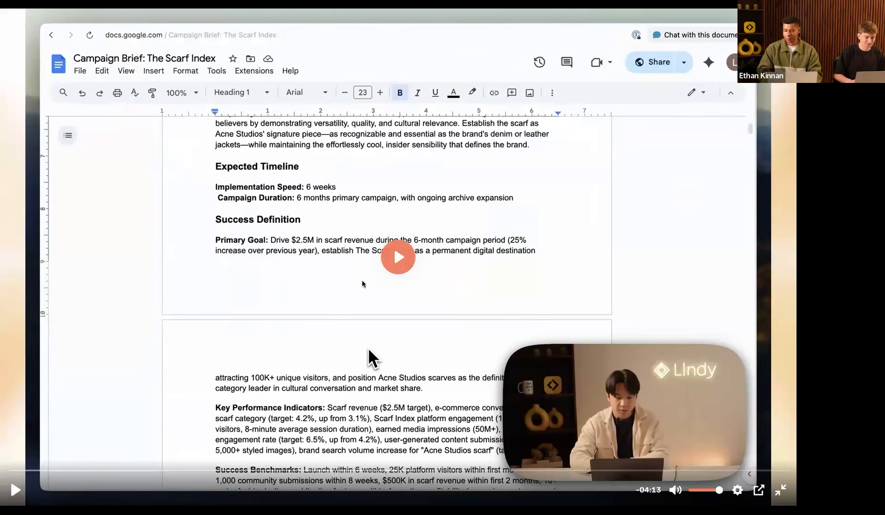
Step: Play the demo video, then rewind it to the Scarf Index campaign brief and resume
key(space)
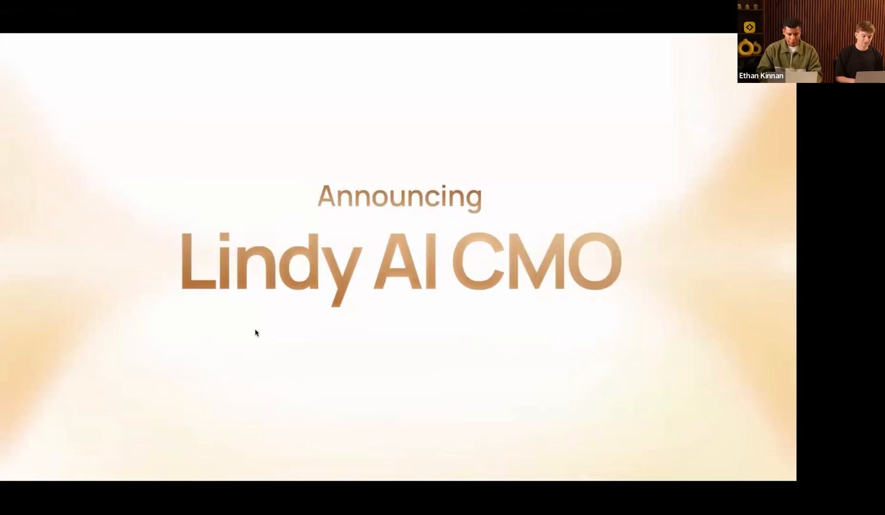
click(119, 435)
drag(31, 472, 1, 471)
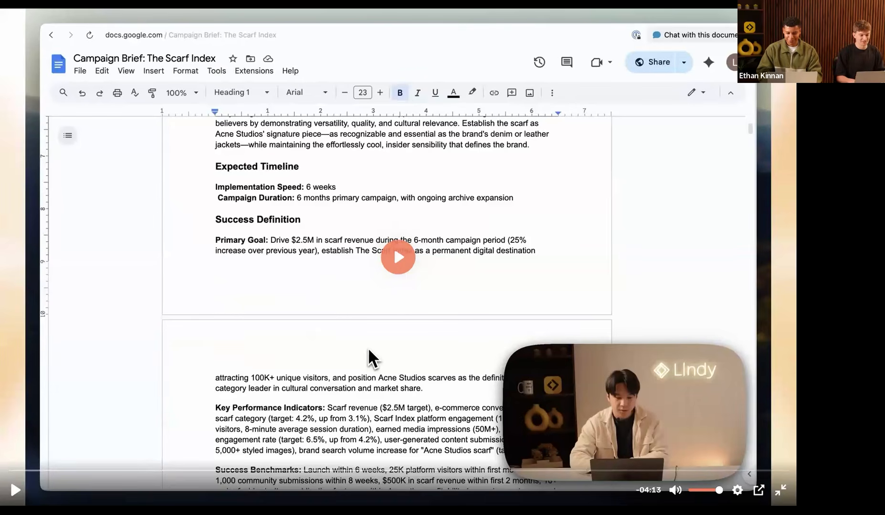
click(242, 377)
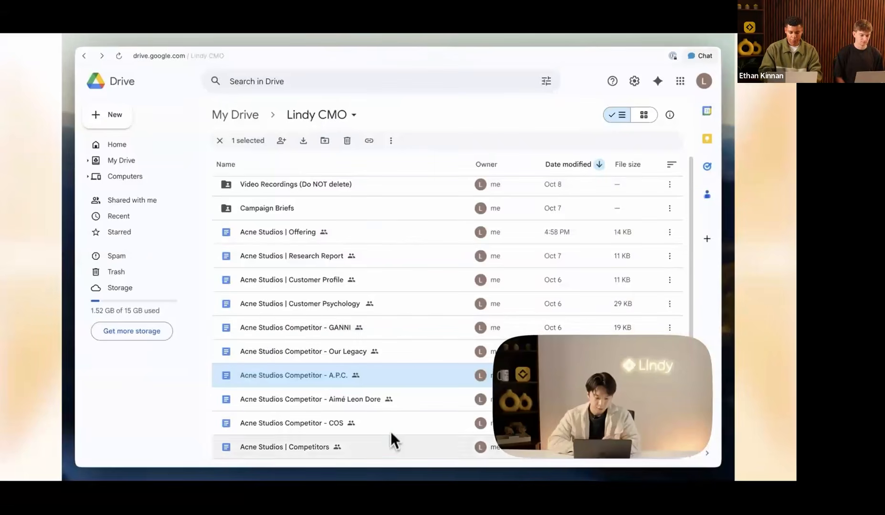
Step: Open the Acne Studios Customer Psychology document and scroll through it
click(397, 306)
double_click(398, 305)
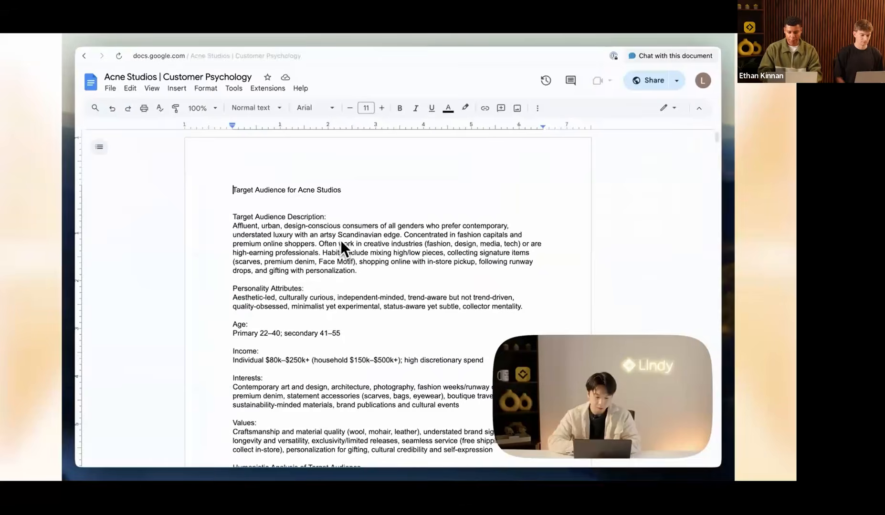
scroll(355, 278, down, 5)
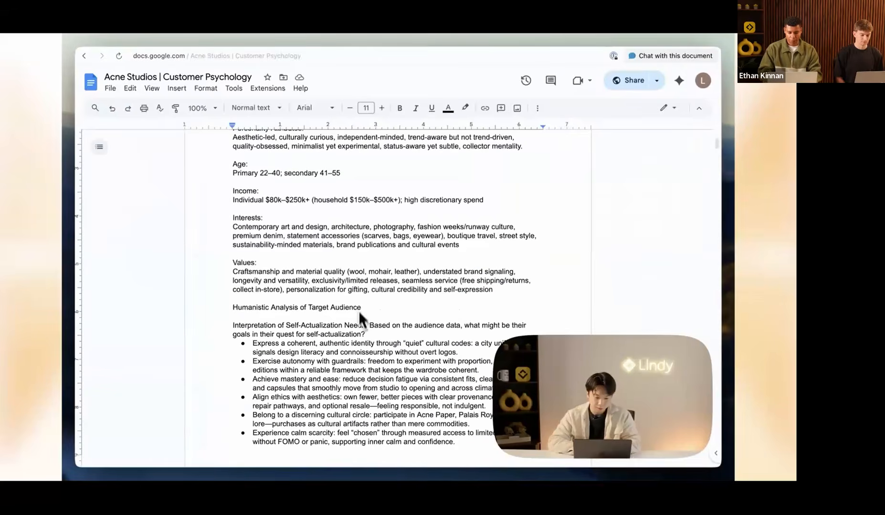
scroll(359, 315, down, 8)
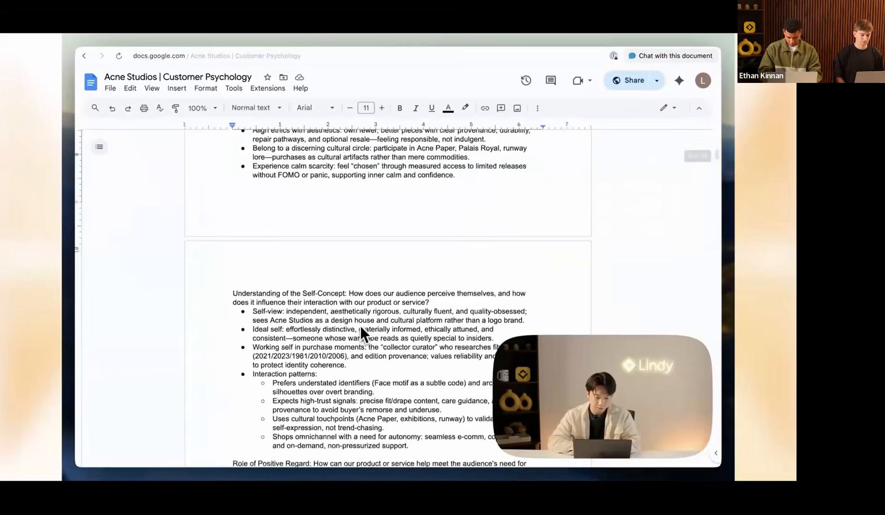
scroll(361, 329, down, 15)
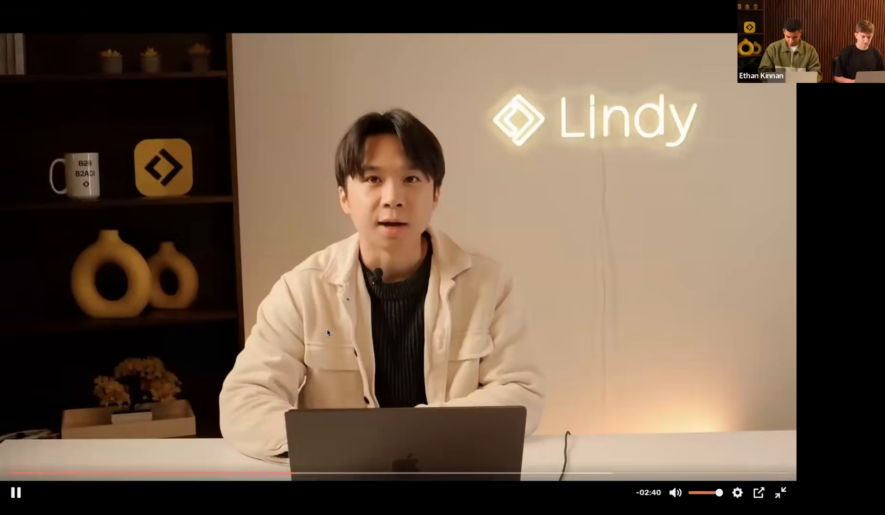
Step: Skip the video ahead to the Creative agent's Porsche GT3 Engineering infographic and resume playback
click(302, 471)
click(321, 472)
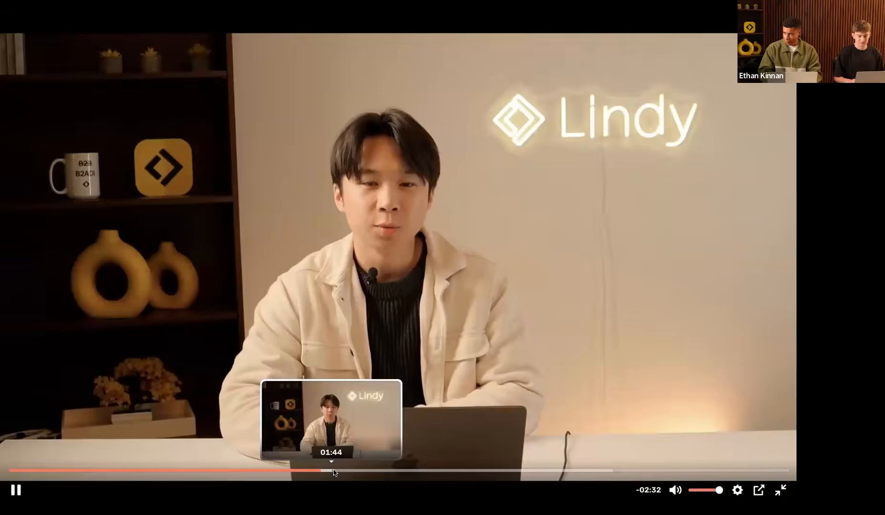
click(336, 471)
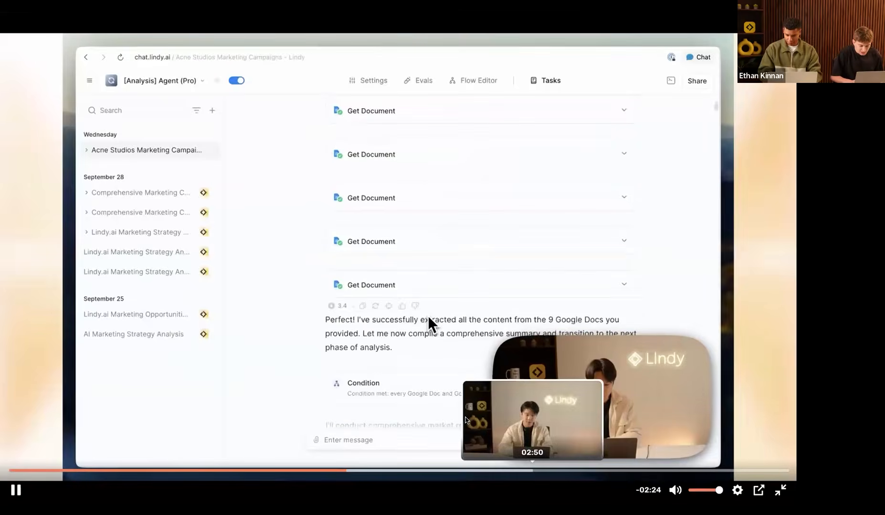
click(377, 474)
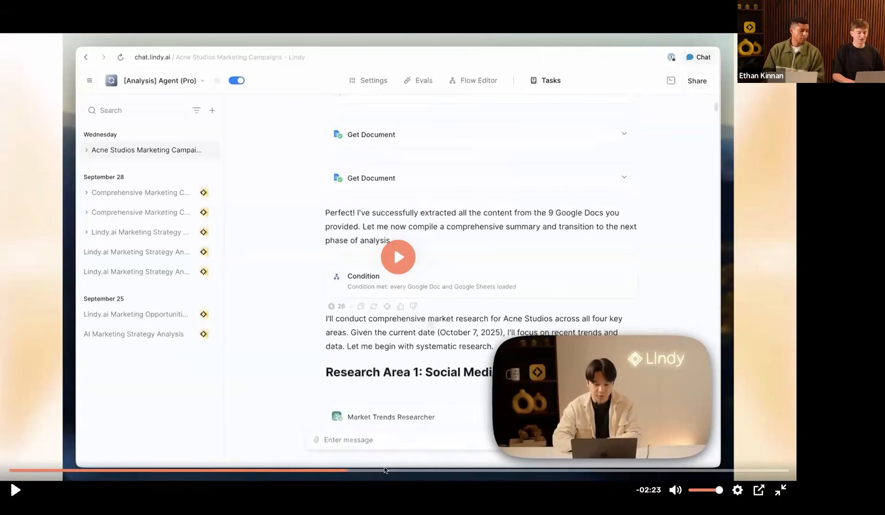
click(381, 470)
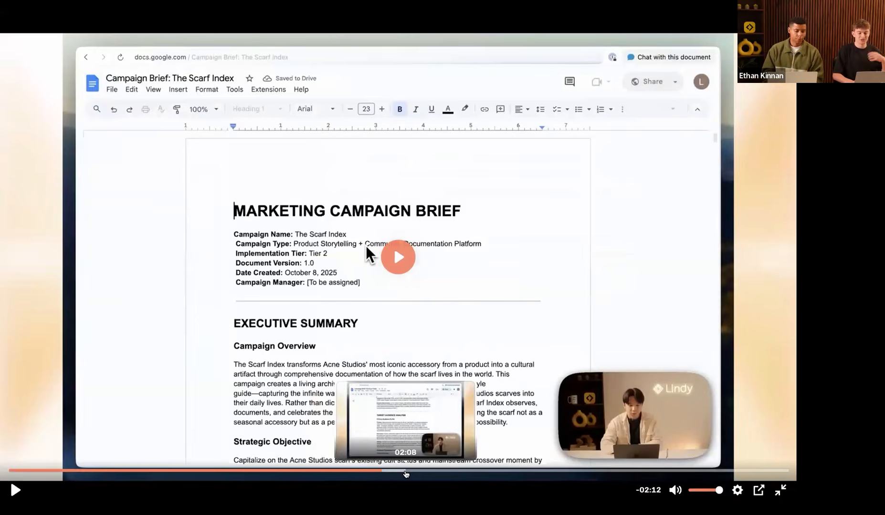
click(409, 473)
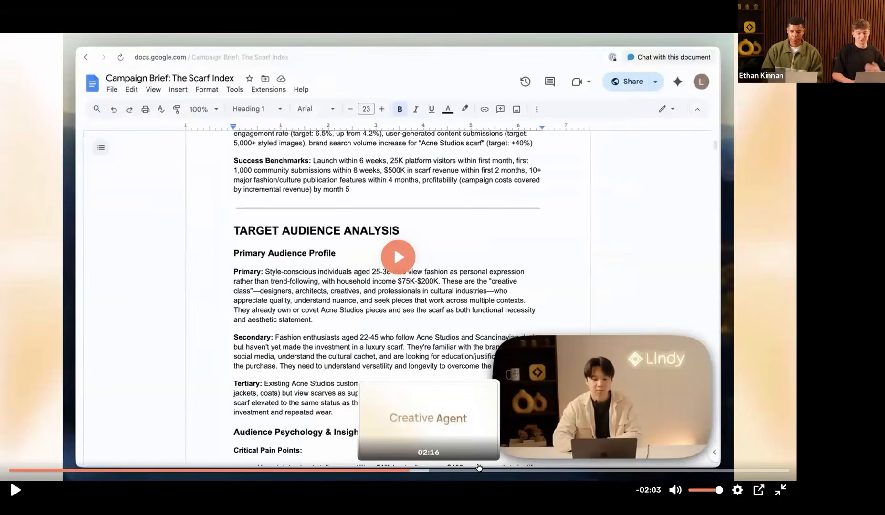
click(441, 471)
click(479, 471)
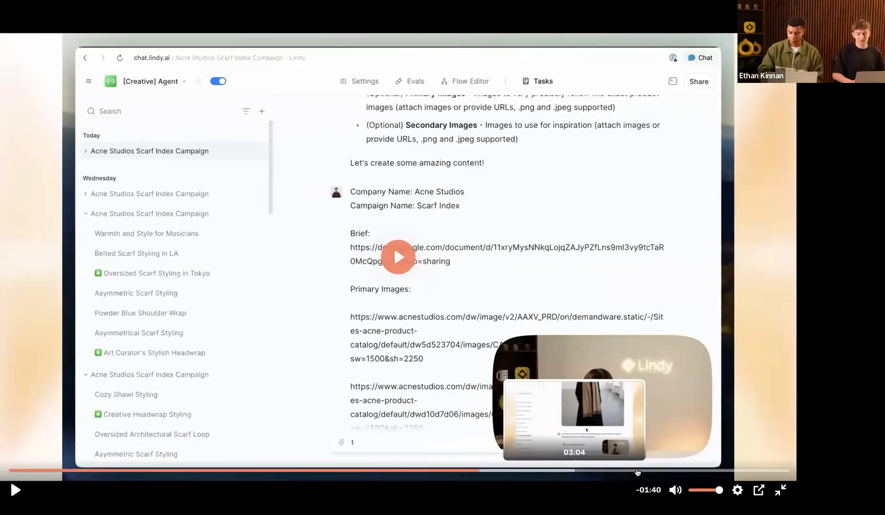
click(638, 471)
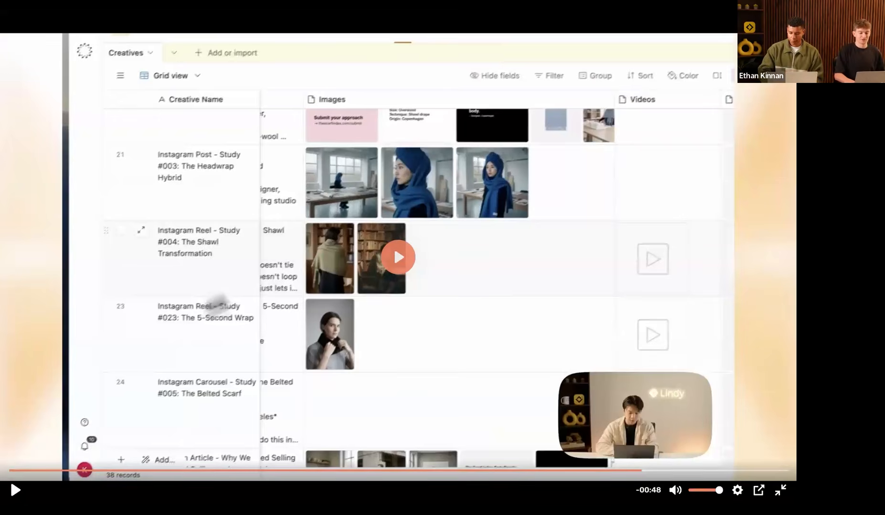
key(space)
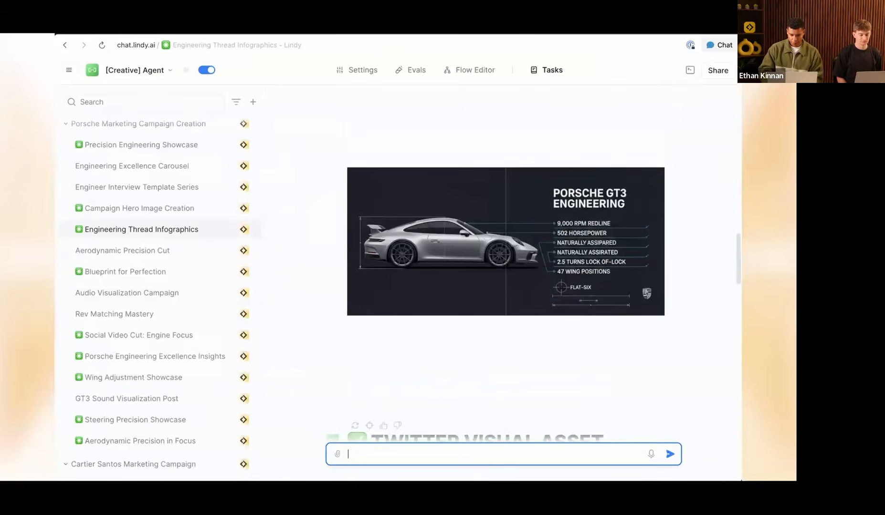
Step: View the Blueprint for Perfection, Engineering Excellence and Engine Focus chats, then exit full-screen video
click(125, 272)
click(138, 356)
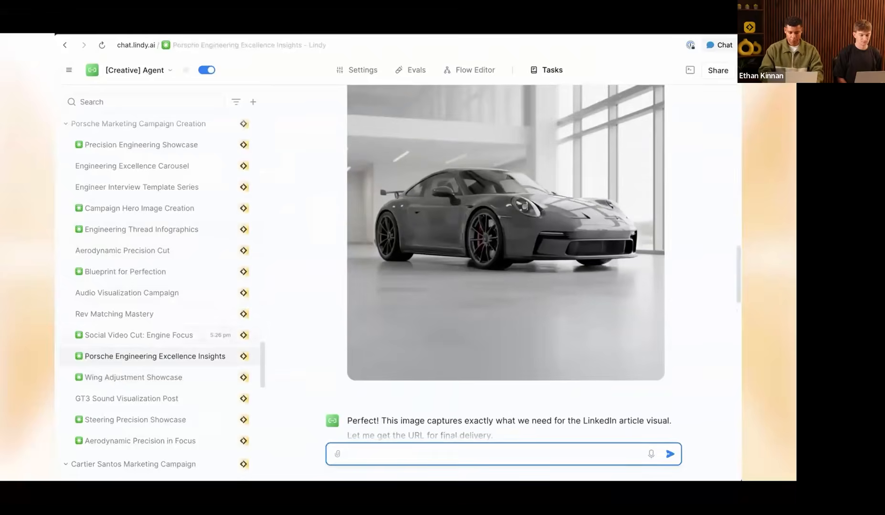
click(133, 335)
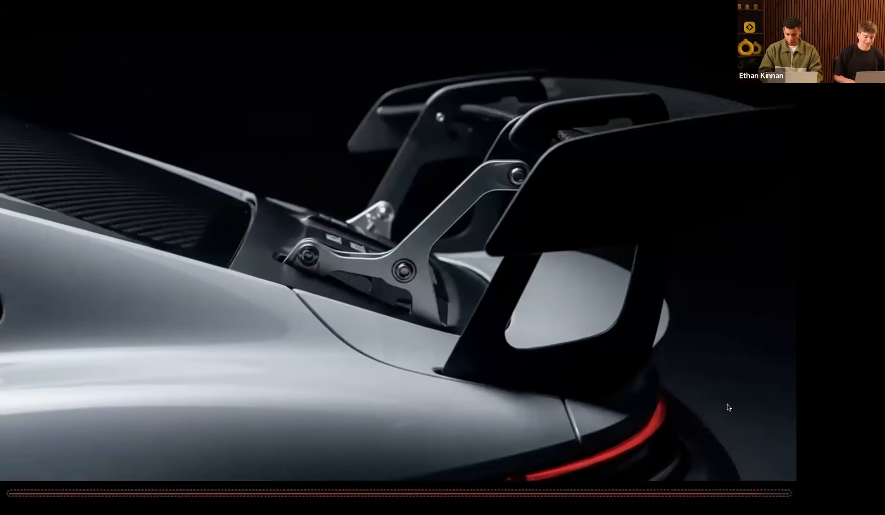
click(772, 463)
click(779, 489)
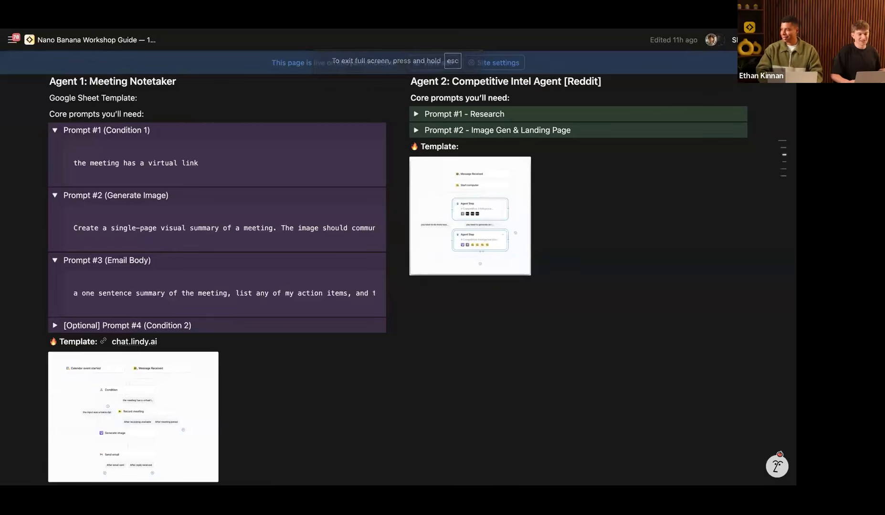
Step: Cycle past the Email Assistant and Nano Banana Workshop deck tabs to the LinkedIn post
key(ctrl+Tab)
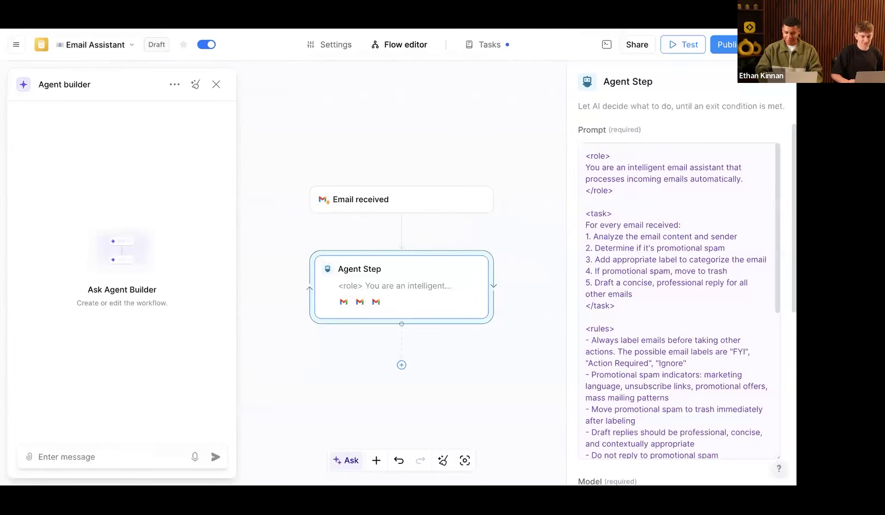
key(ctrl+Tab)
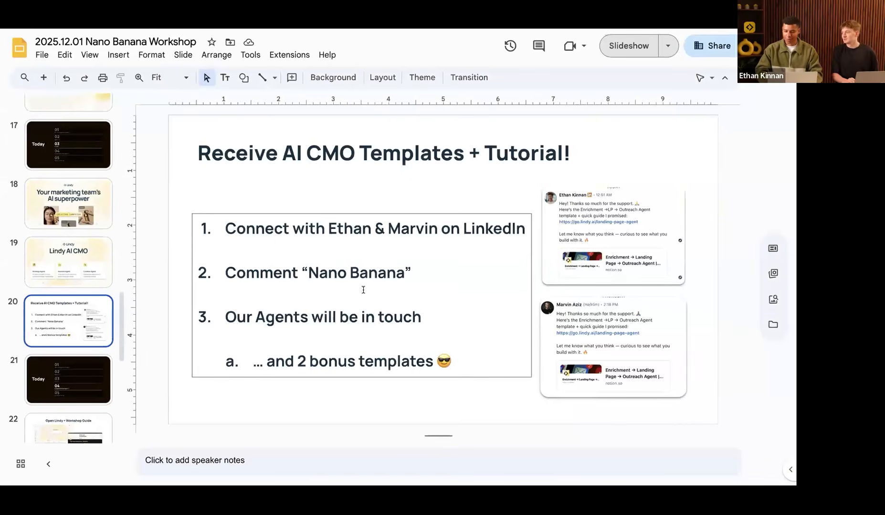
key(ctrl+Tab)
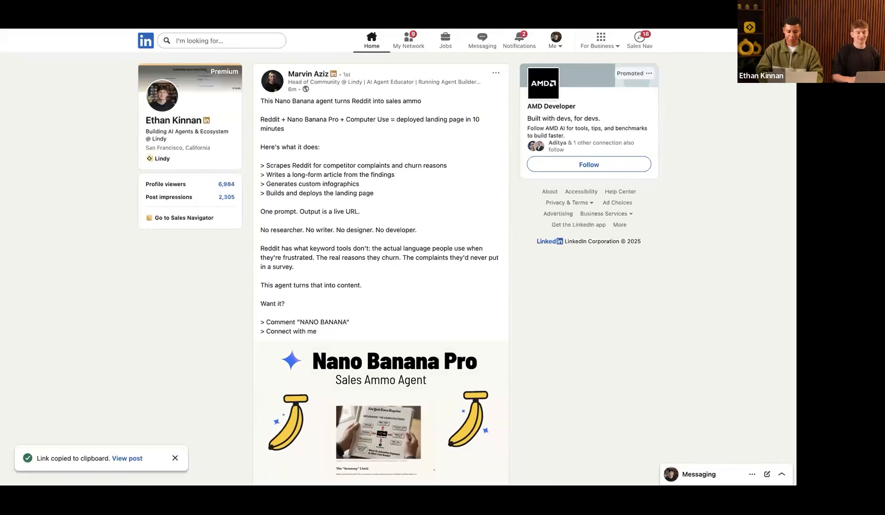
Step: Open the Nano Banana Pro Sales Ammo Agent post, scroll its comments, then go to Superhuman
mouse_move(361, 250)
click(127, 459)
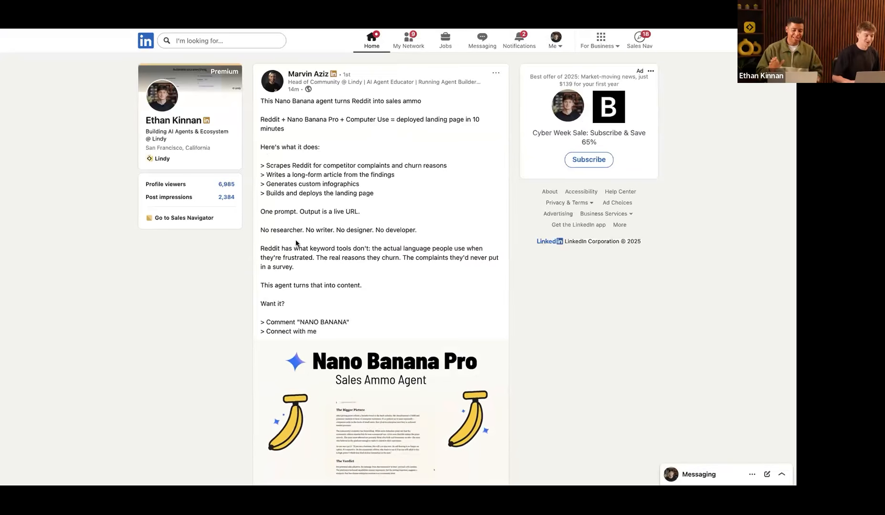
scroll(347, 250, down, 5)
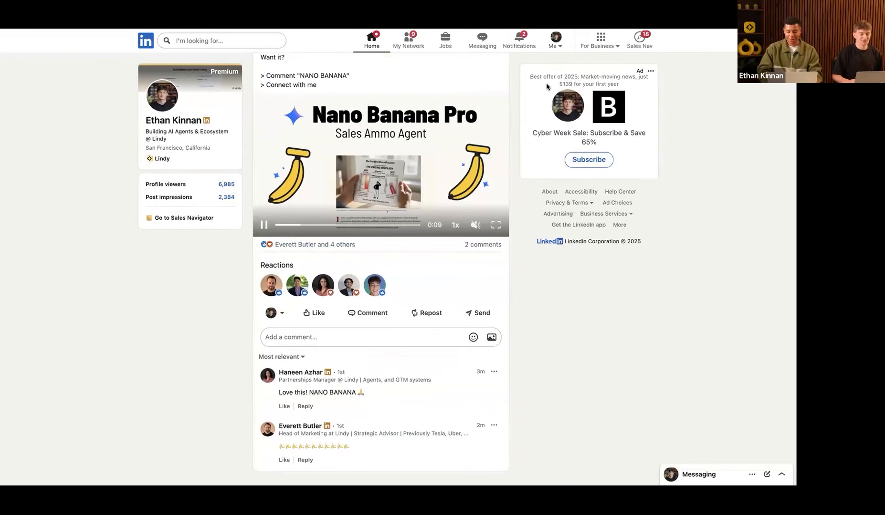
key(ctrl+Tab)
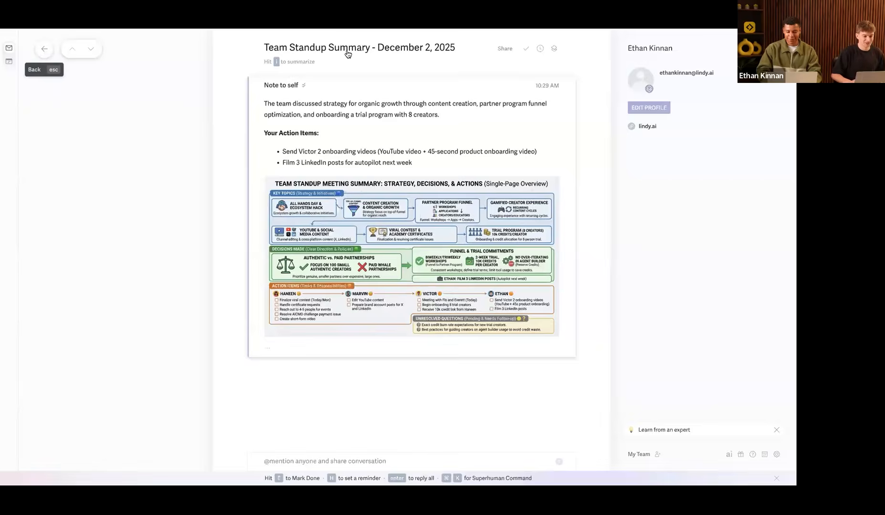
Step: Open the Weekly AI Reality Check email in the Other split, scroll its comic, then switch tabs
key(Escape)
key(shift+Tab)
click(320, 72)
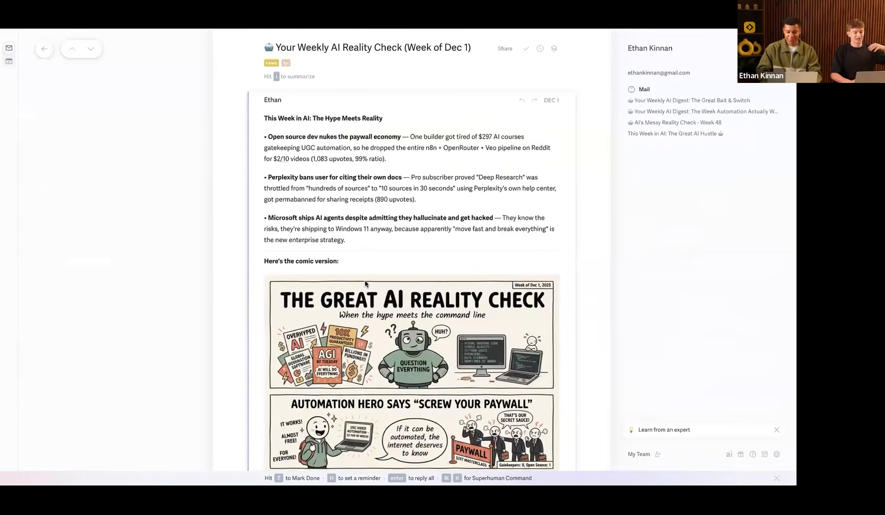
scroll(368, 210, down, 5)
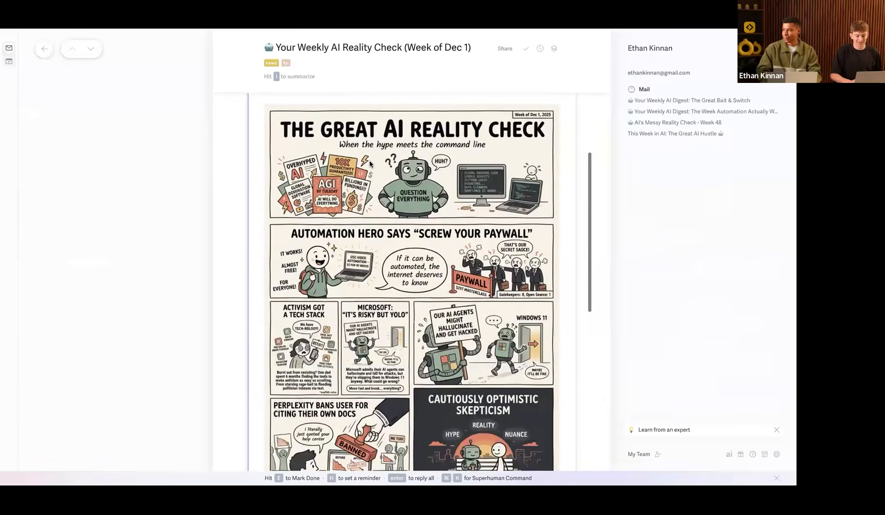
scroll(376, 249, down, 5)
scroll(376, 249, up, 3)
scroll(376, 249, up, 6)
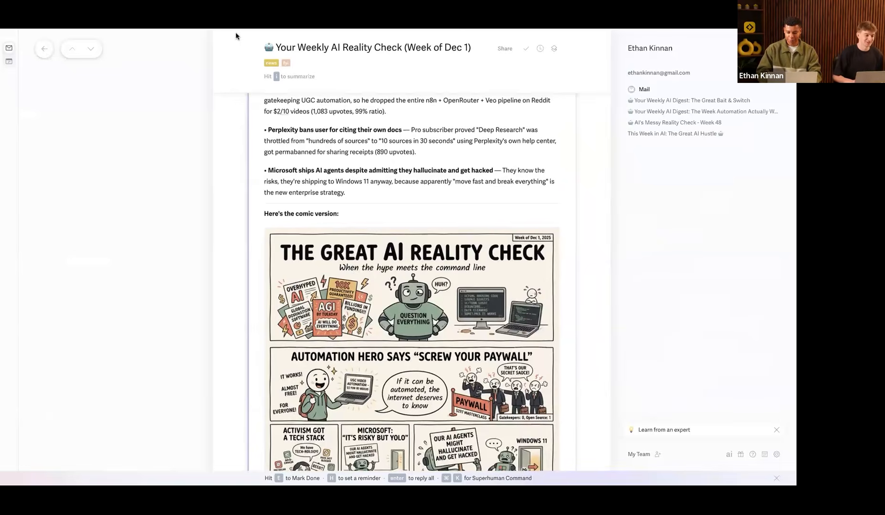
key(super+Tab)
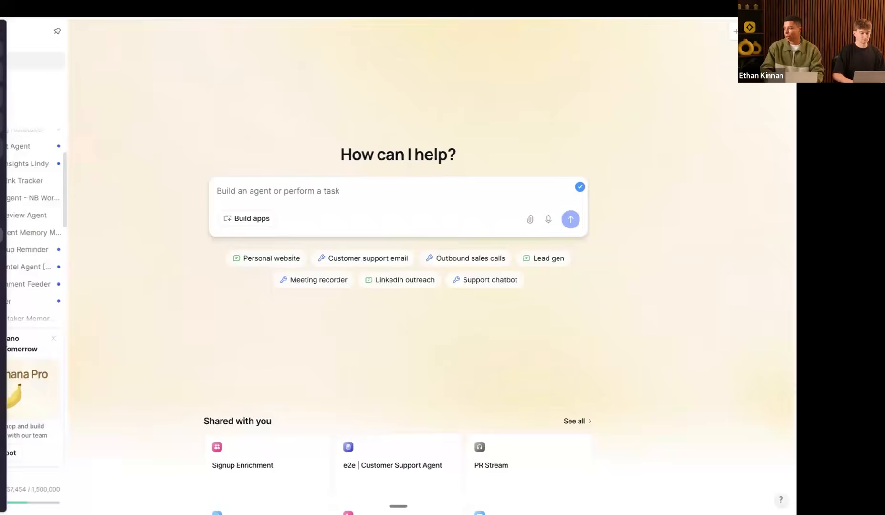
Step: Create a new agent from scratch with a Chat with this Agent > Message received trigger
click(738, 33)
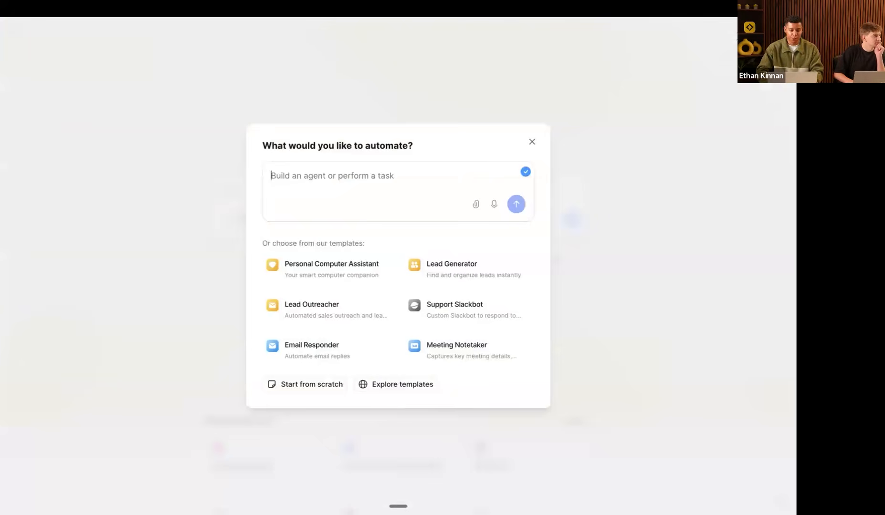
click(512, 57)
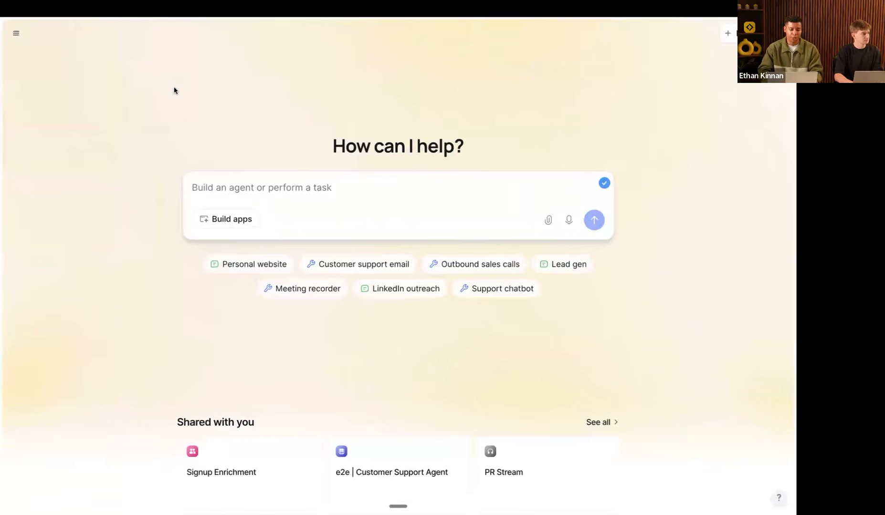
click(737, 39)
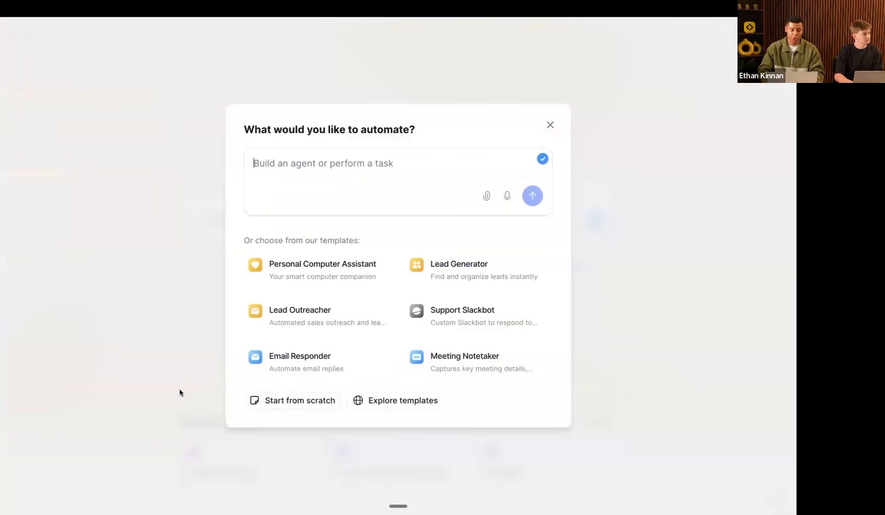
click(292, 400)
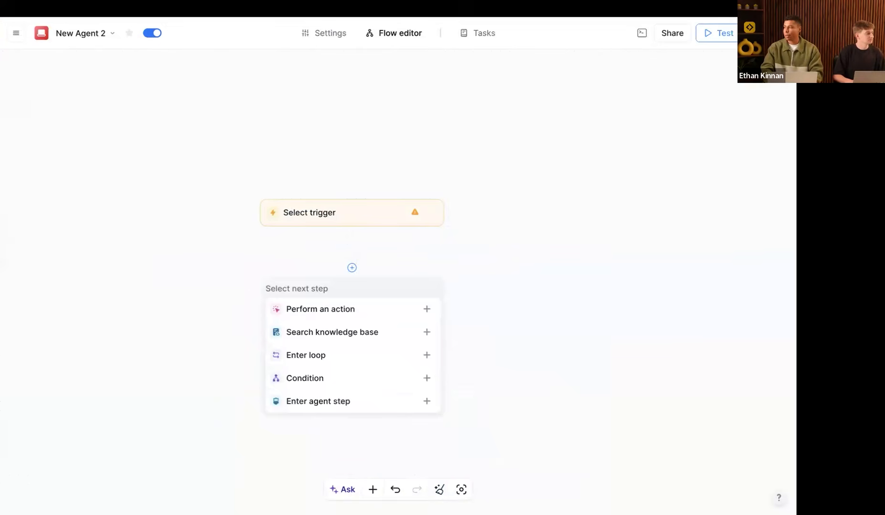
click(307, 213)
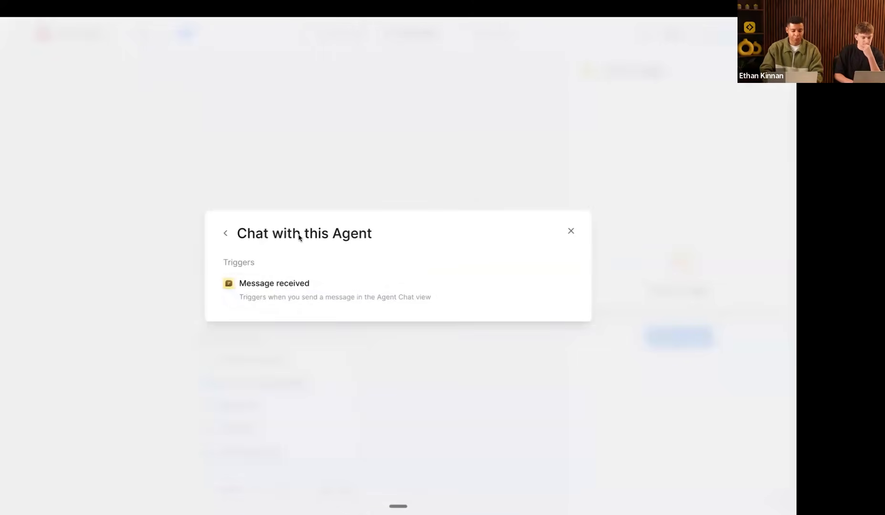
click(356, 279)
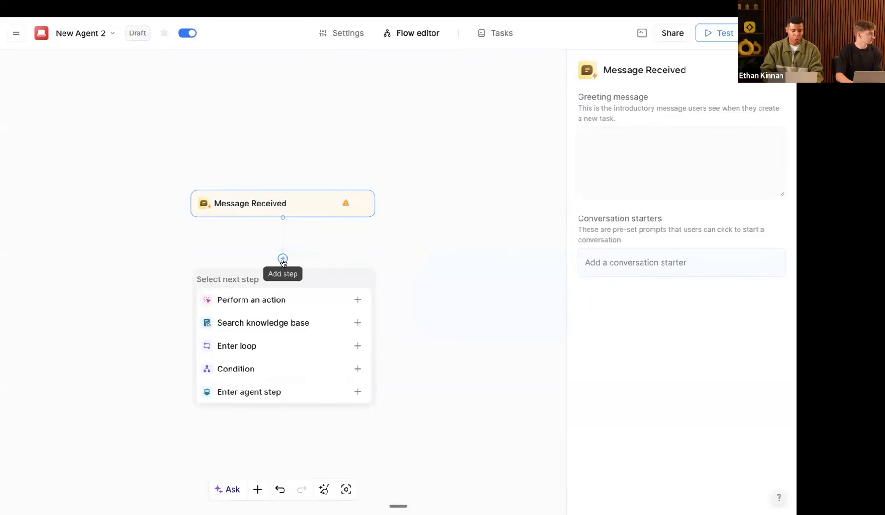
Step: Add Start computer and Agent Step actions after the trigger, then open the Agent Step
click(256, 302)
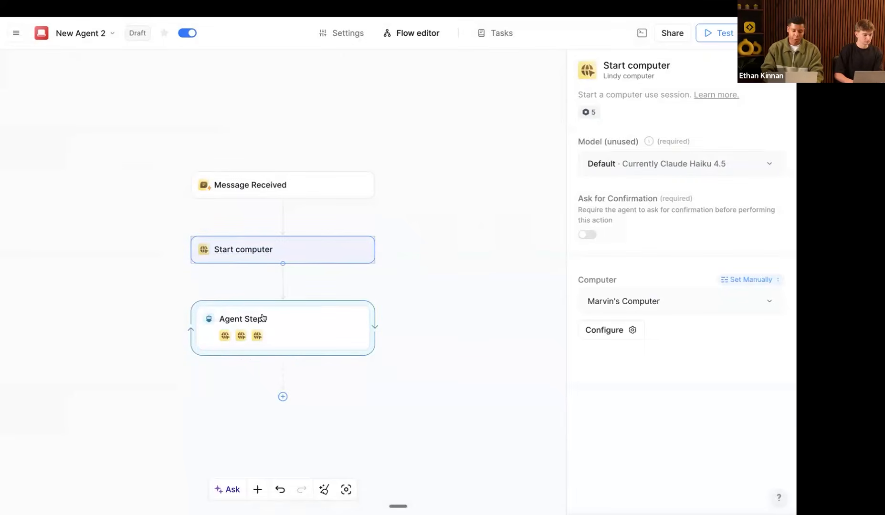
drag(272, 324, 271, 308)
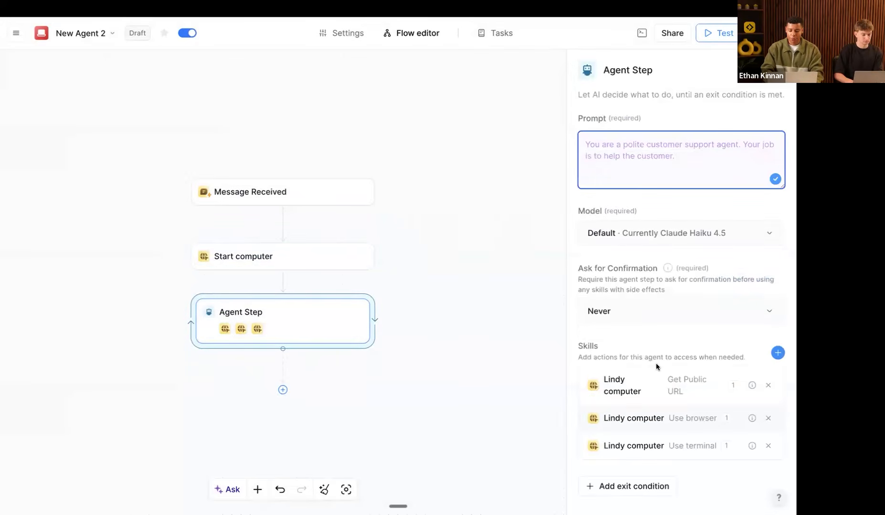
Step: Remove the Agent Step's Get Public URL, Use browser and Use terminal skills
click(622, 340)
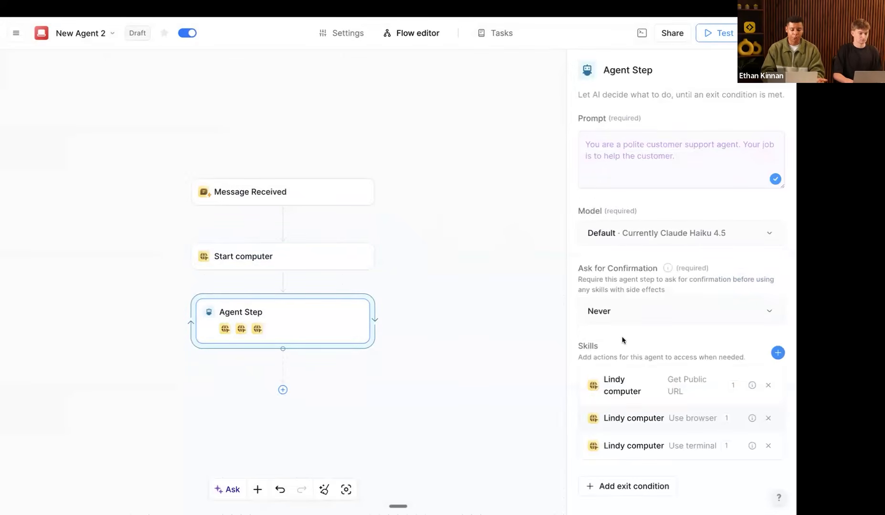
click(768, 386)
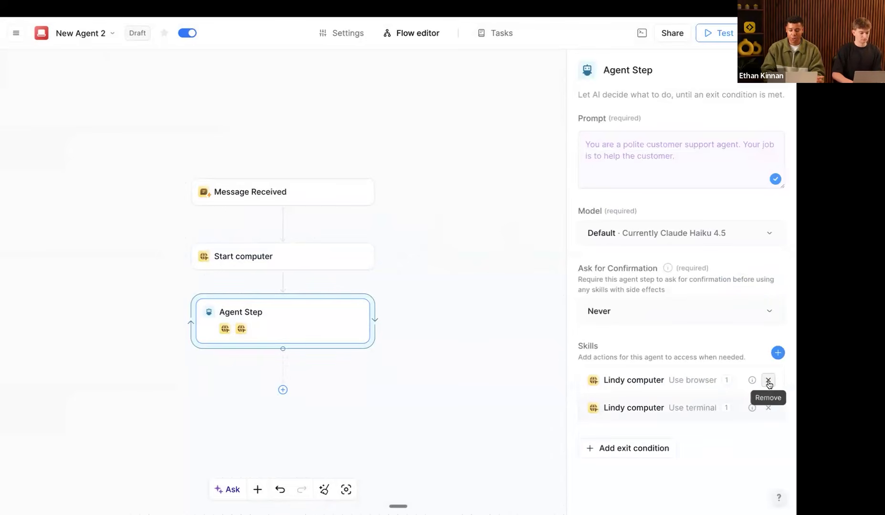
click(768, 385)
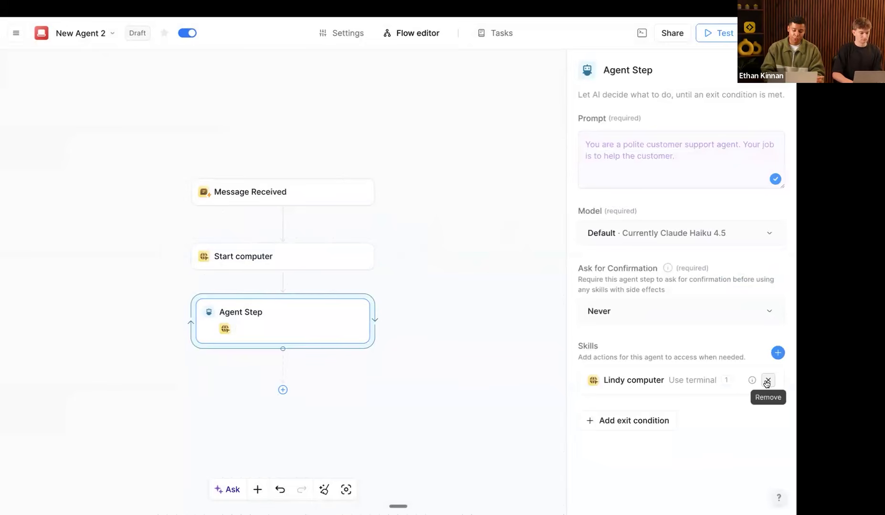
click(767, 379)
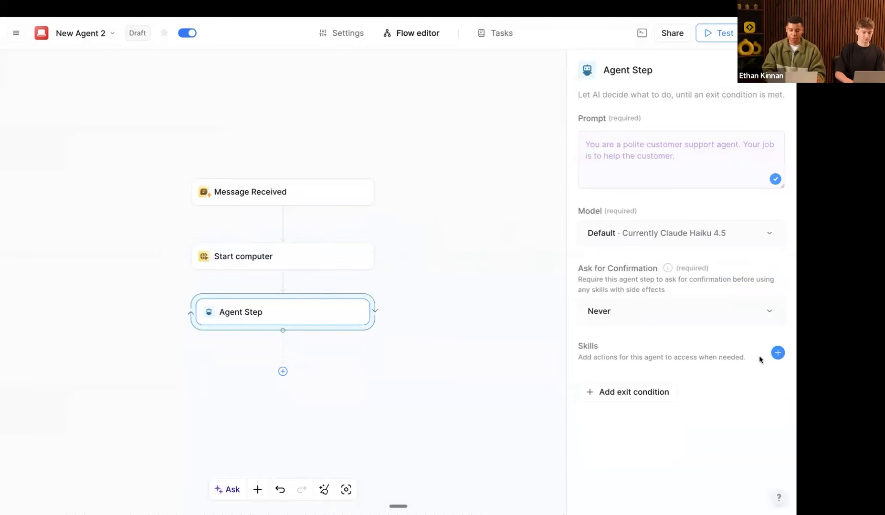
Step: Add Scrape Creators' Search Reddit, Get Subreddit posts and Get Reddit post comments skills
click(774, 352)
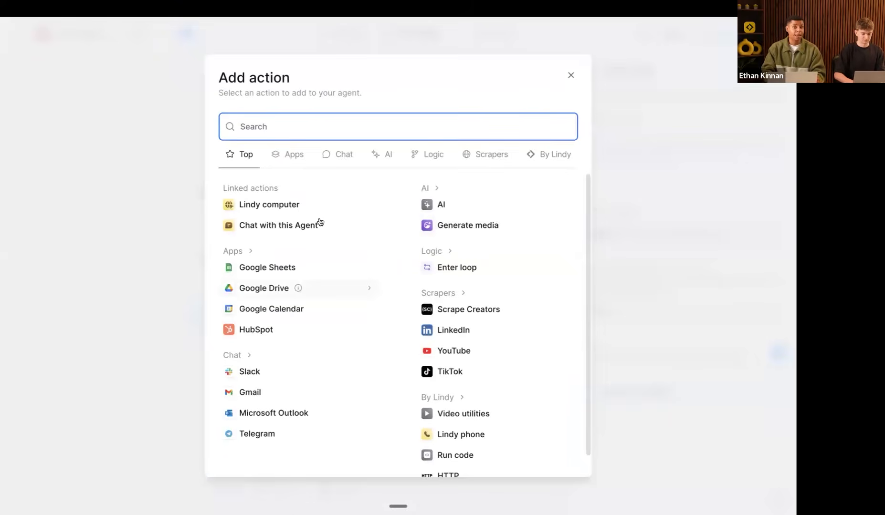
scroll(320, 221, down, 1)
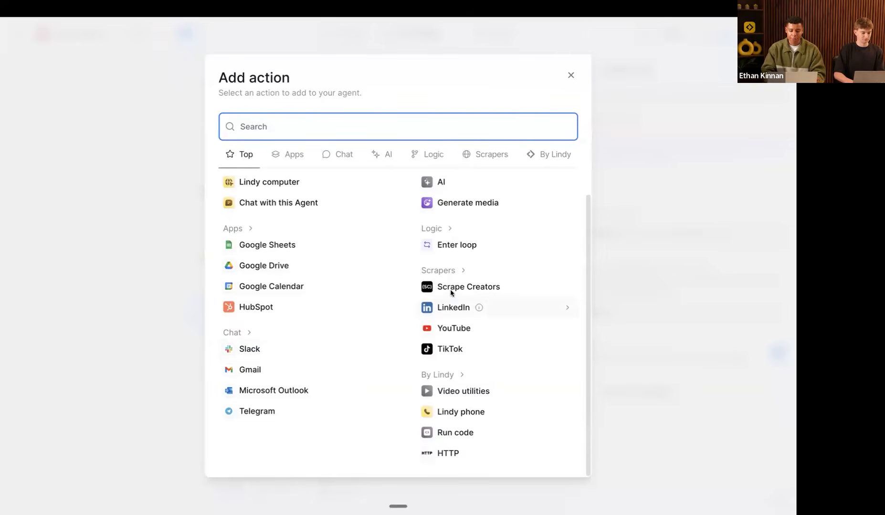
click(477, 292)
scroll(413, 327, down, 5)
scroll(413, 326, up, 5)
scroll(413, 327, down, 5)
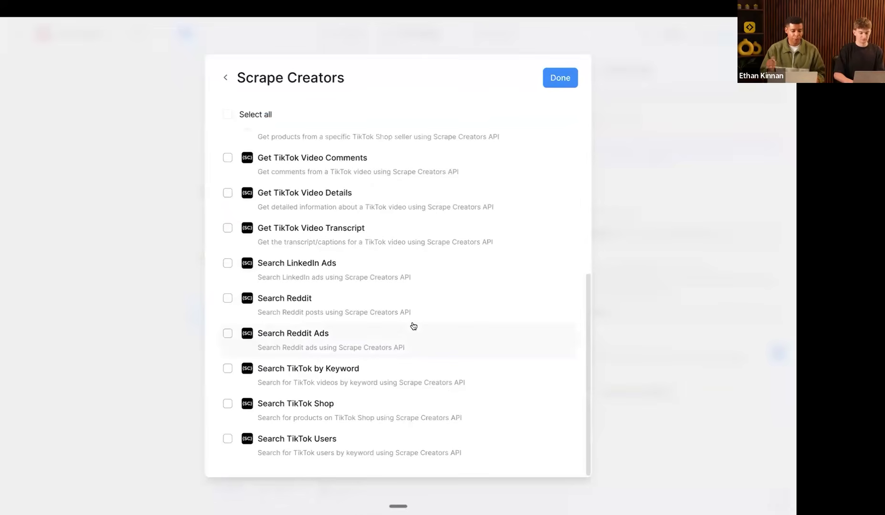
scroll(413, 326, up, 5)
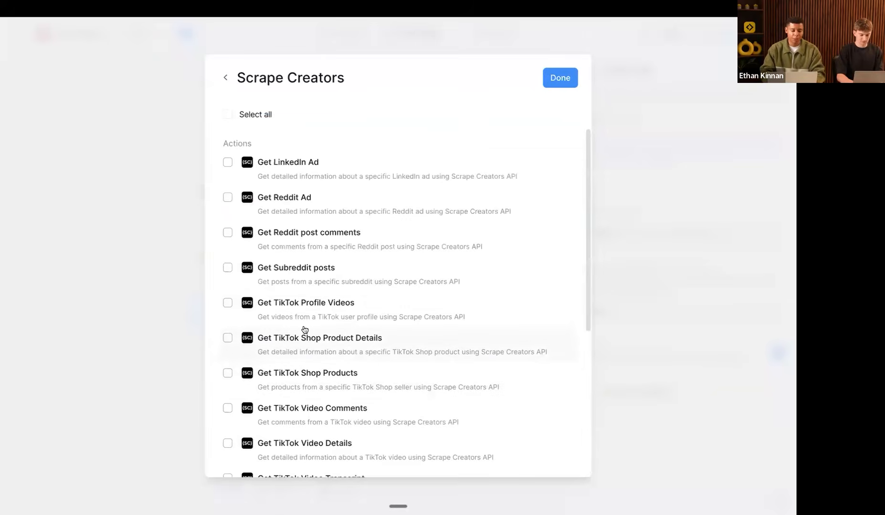
scroll(304, 330, down, 5)
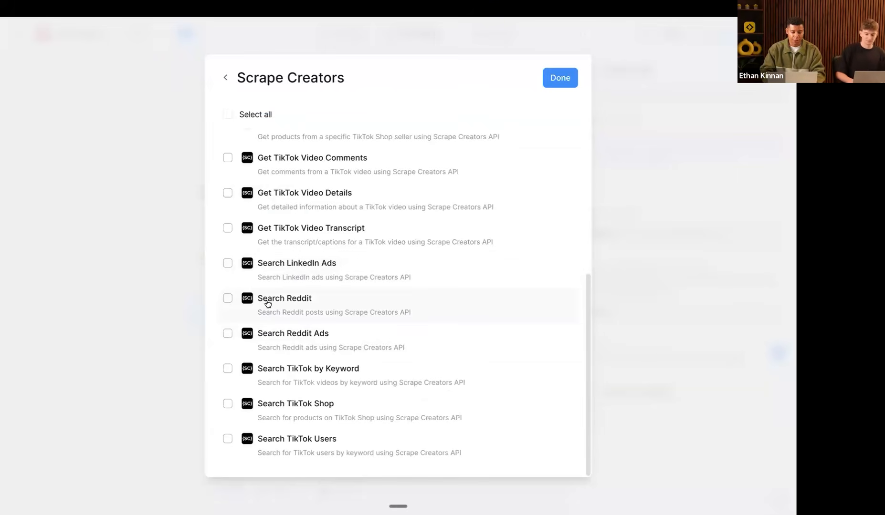
click(325, 301)
scroll(324, 302, up, 5)
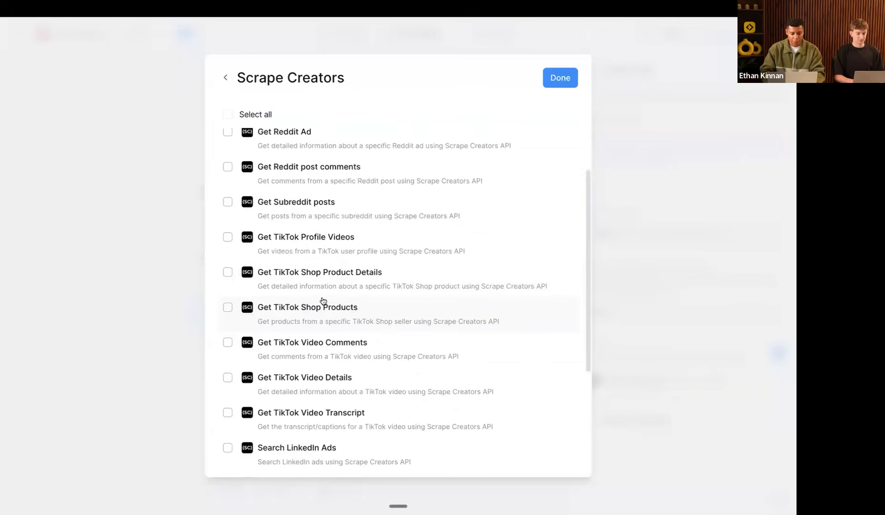
click(292, 280)
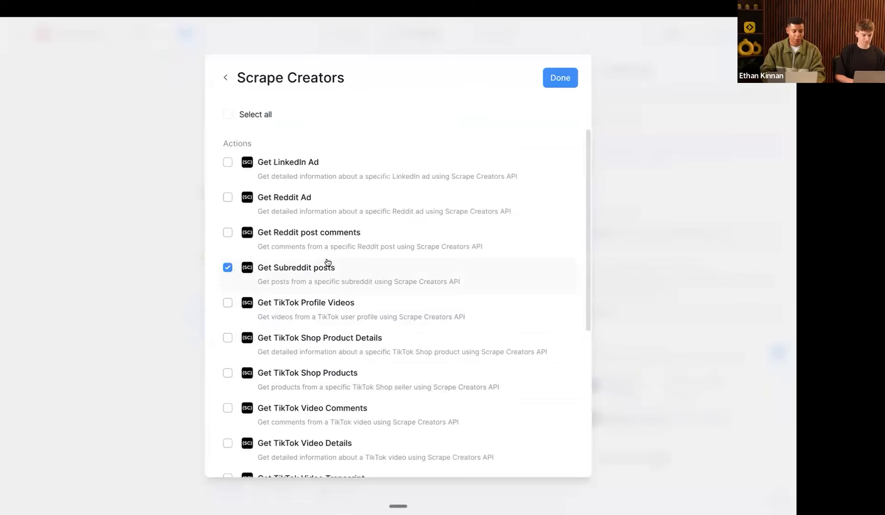
click(319, 239)
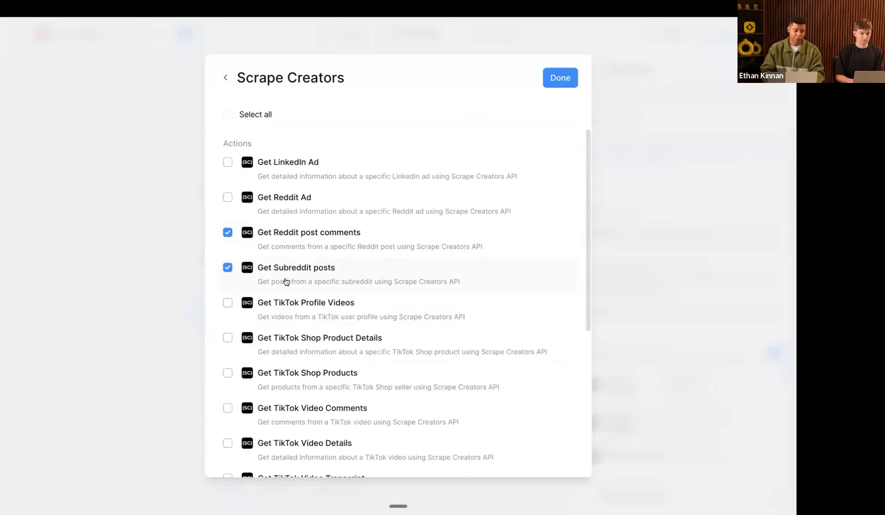
scroll(284, 319, down, 5)
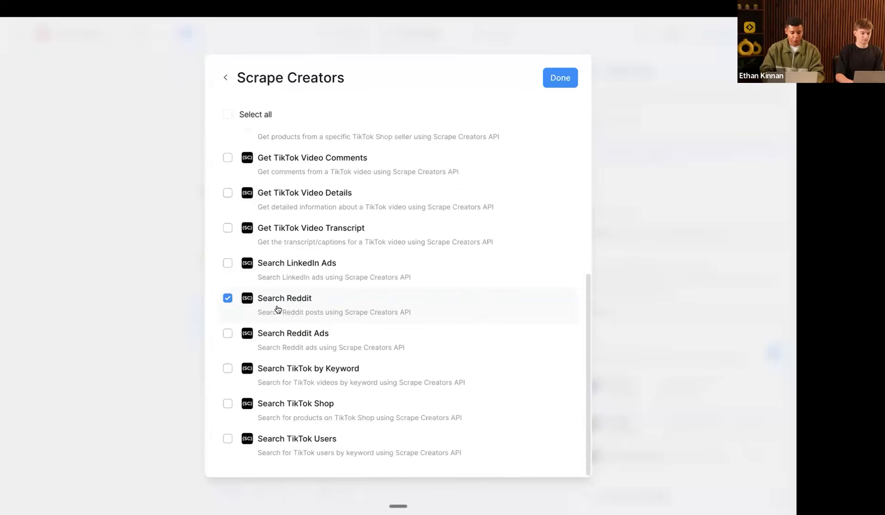
click(554, 81)
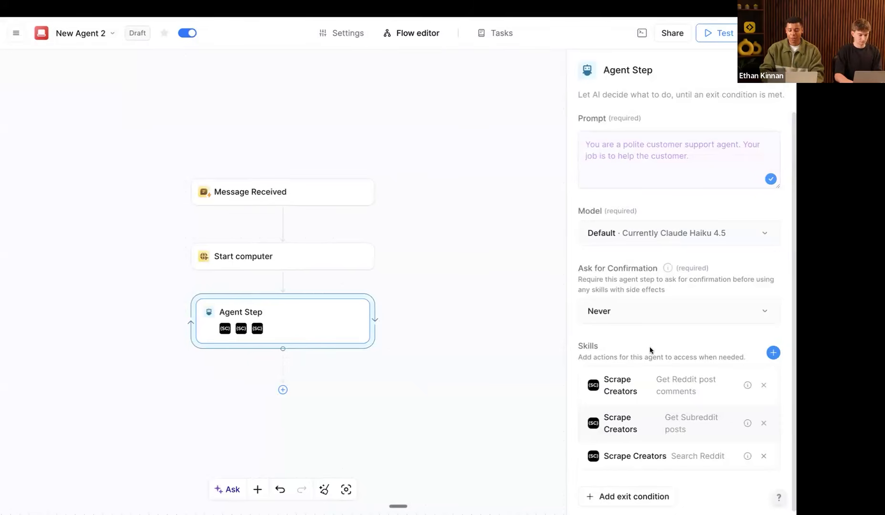
Step: Add the Lindy utilities 'Modify agent memory' skill to the Agent Step via a Memory search
scroll(650, 349, down, 1)
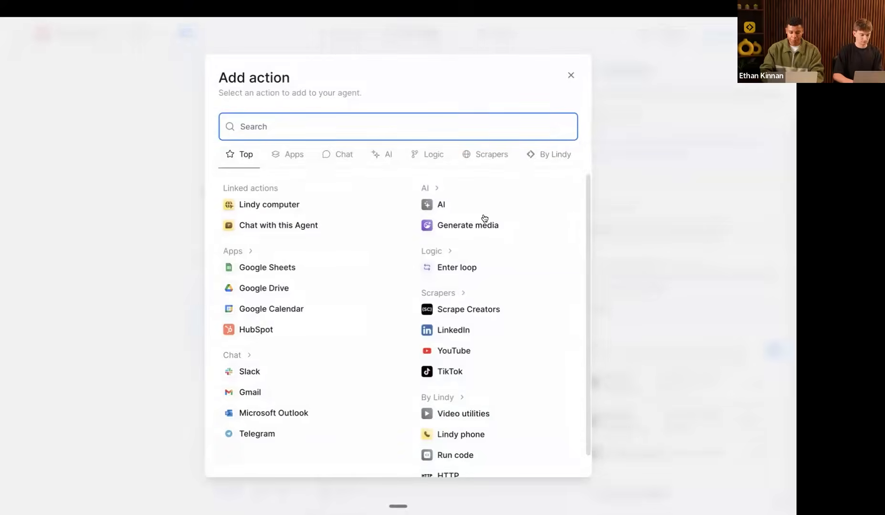
key(Return)
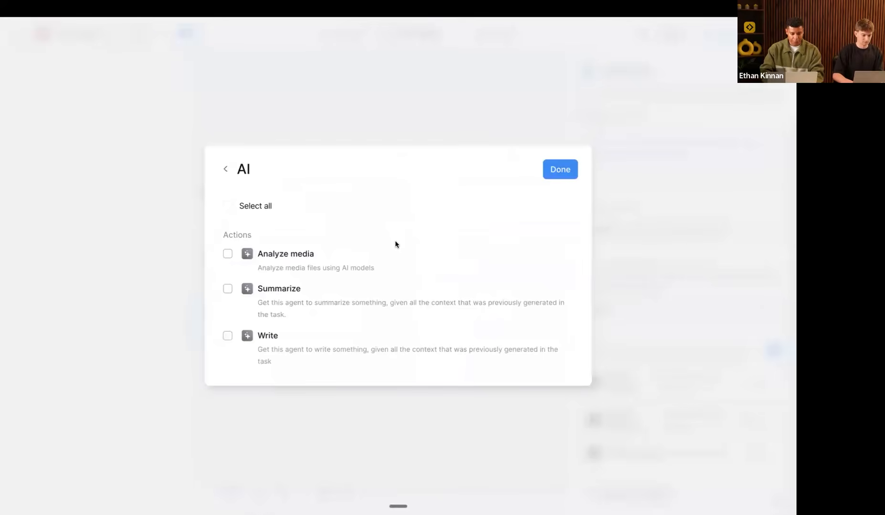
click(226, 170)
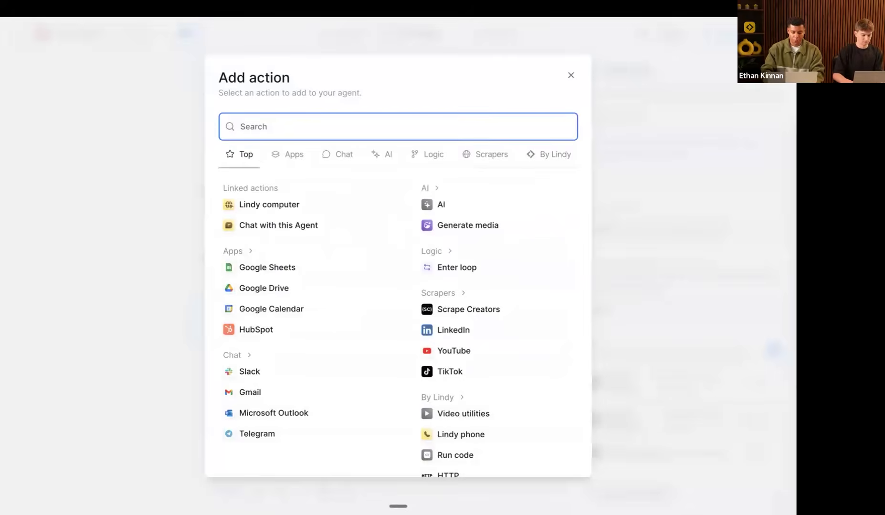
text(Memory)
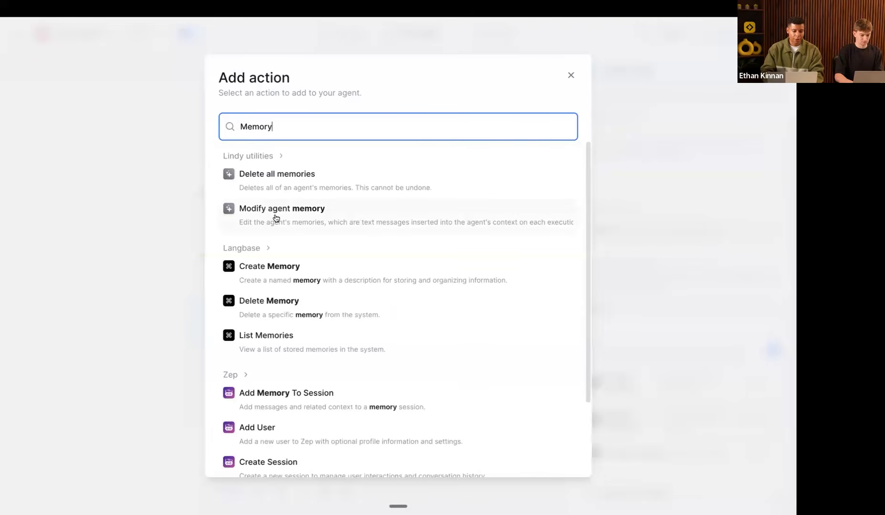
click(274, 218)
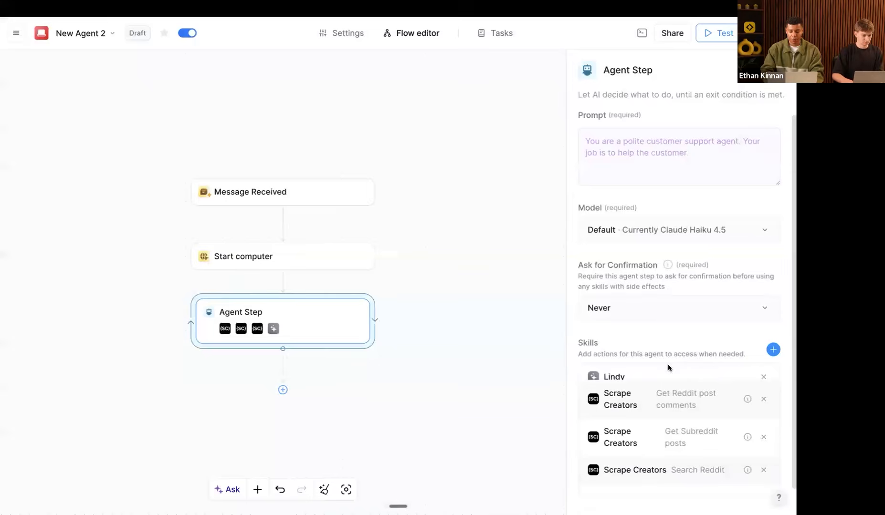
triple_click(658, 381)
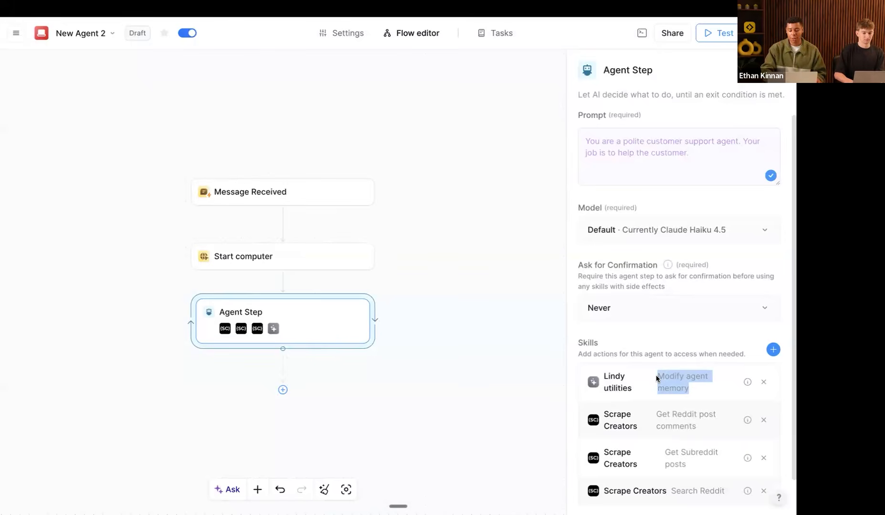
scroll(653, 373, down, 2)
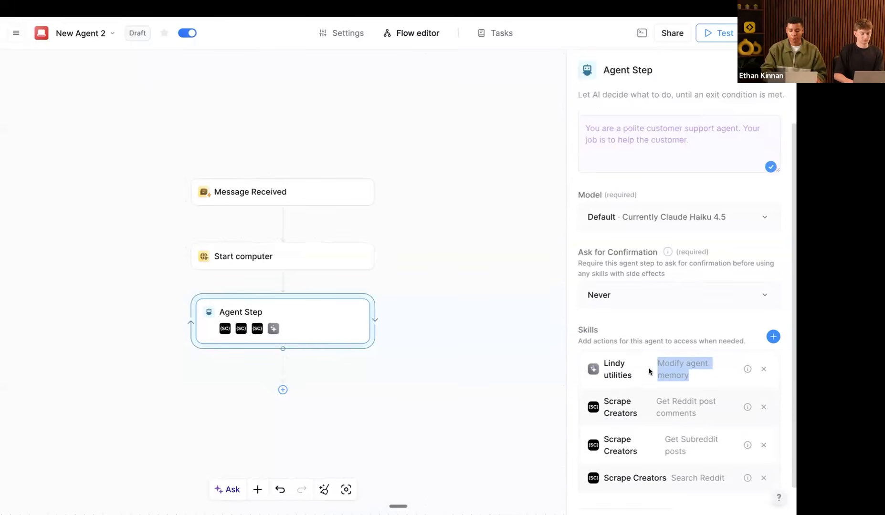
scroll(668, 298, up, 1)
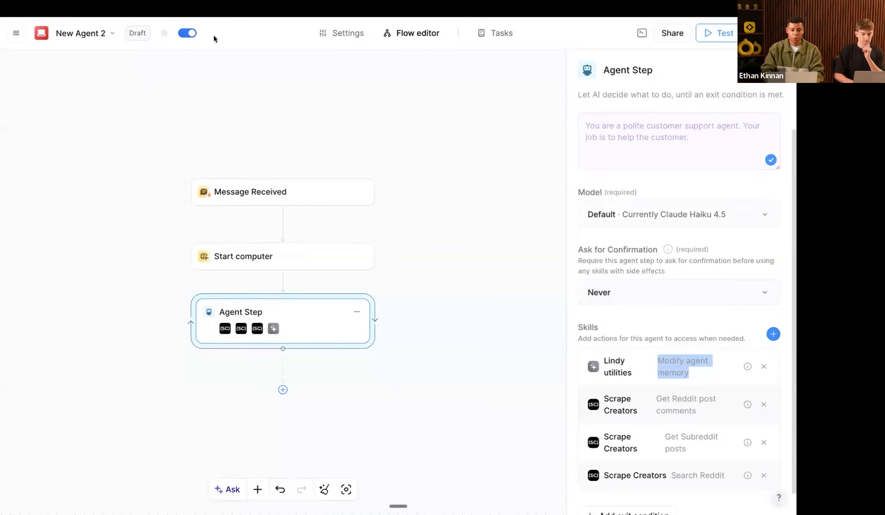
Step: Copy the Prompt #1 - Research code from the Notion guide and paste it into the agent prompt
key(ctrl+Up)
drag(466, 38, 198, 37)
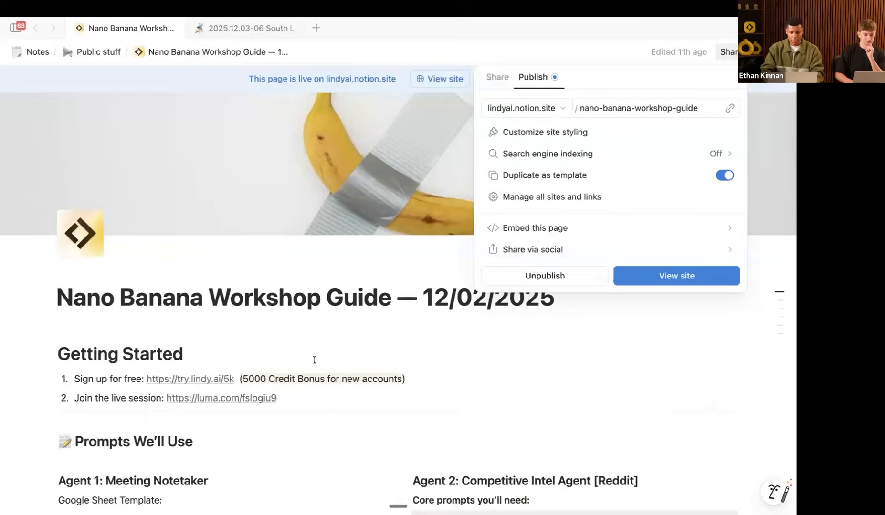
click(446, 257)
scroll(447, 256, down, 5)
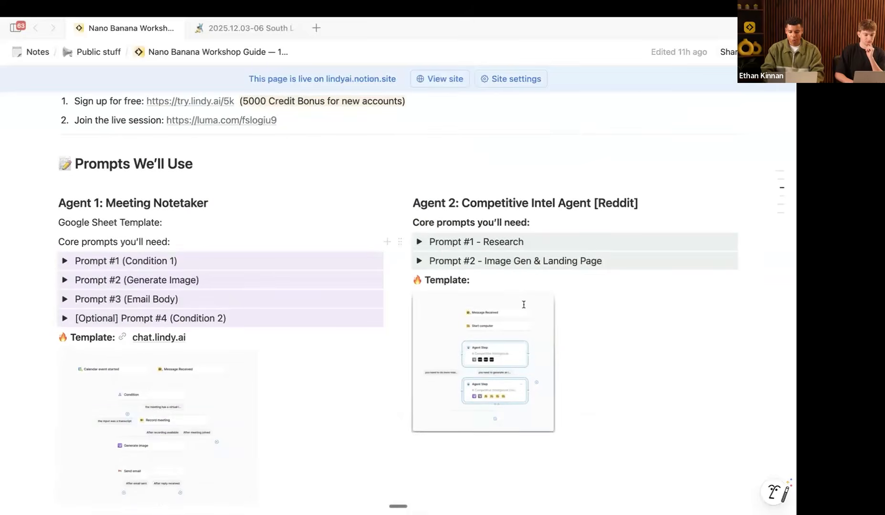
scroll(607, 230, down, 5)
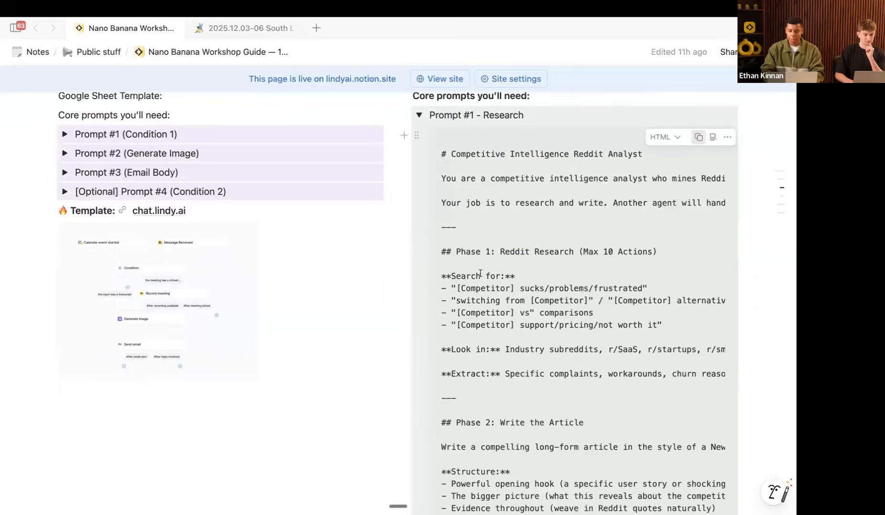
click(698, 137)
key(ctrl+Left)
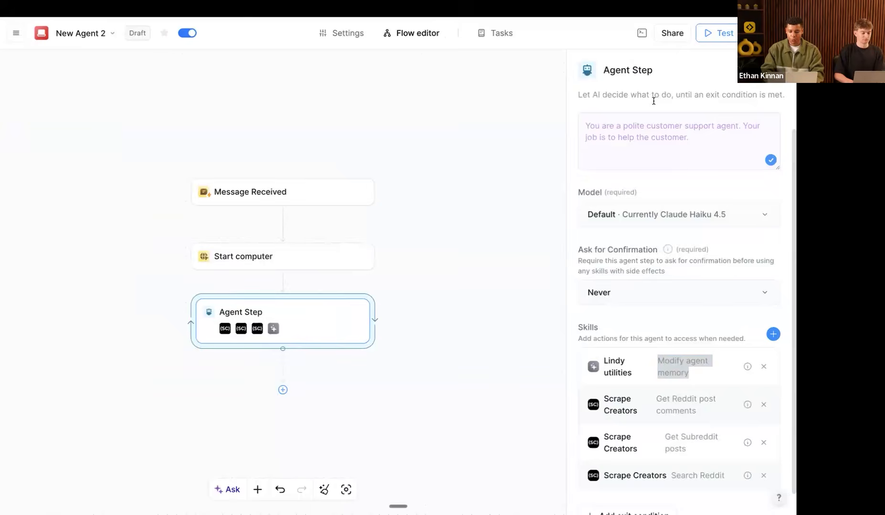
key(super+v)
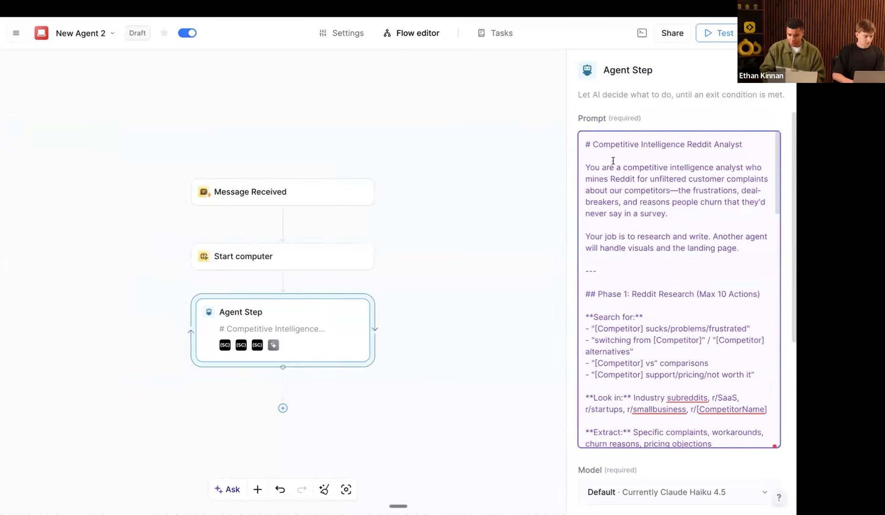
shift+click(685, 149)
scroll(679, 260, down, 2)
click(596, 235)
shift+click(685, 235)
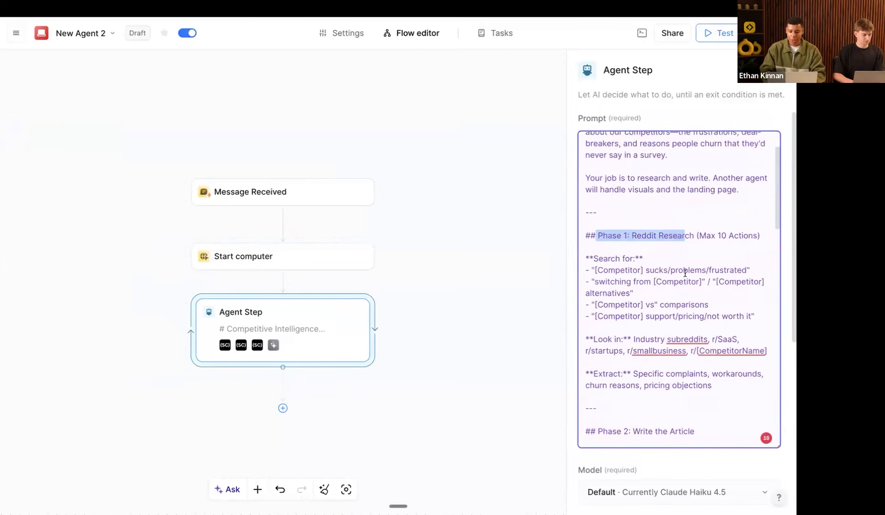
scroll(685, 273, down, 2)
drag(699, 191, 750, 191)
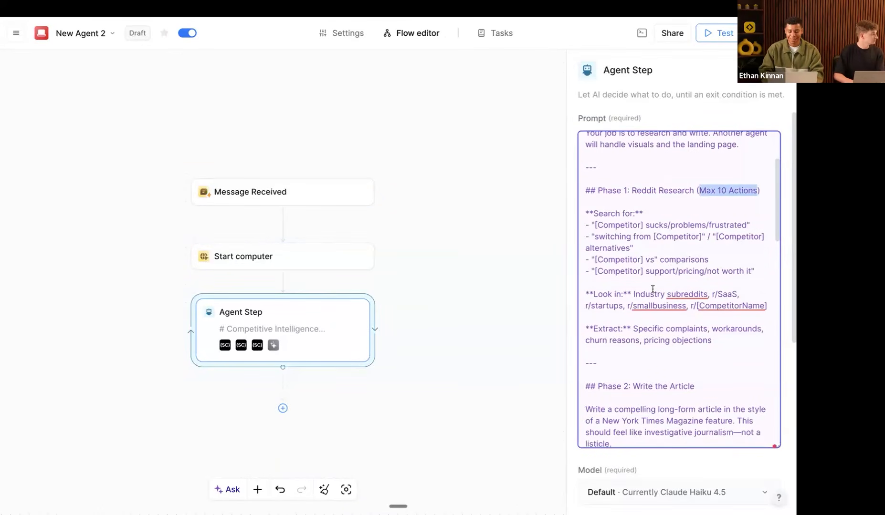
scroll(652, 289, down, 3)
scroll(652, 289, down, 2)
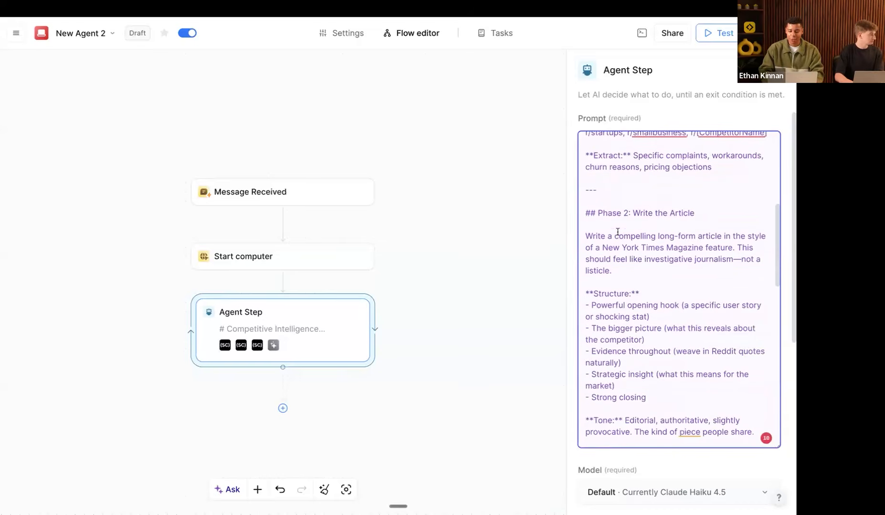
drag(602, 213, 685, 226)
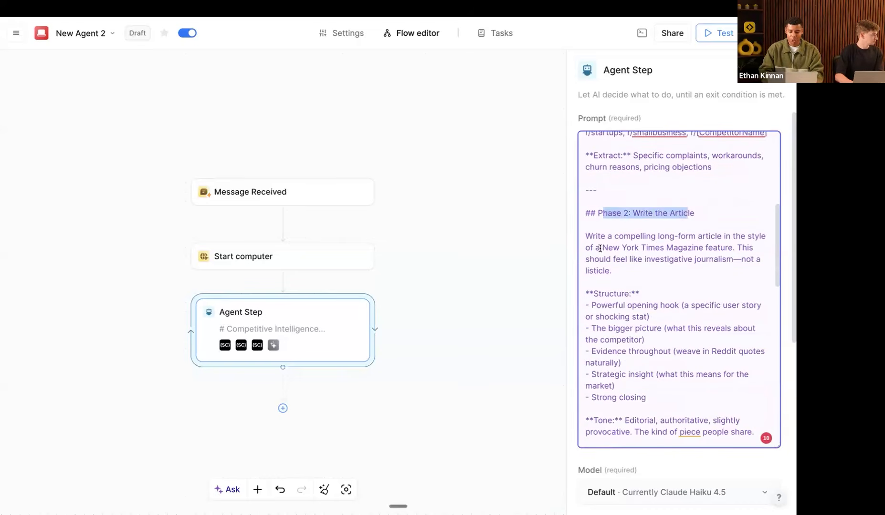
drag(585, 236, 732, 237)
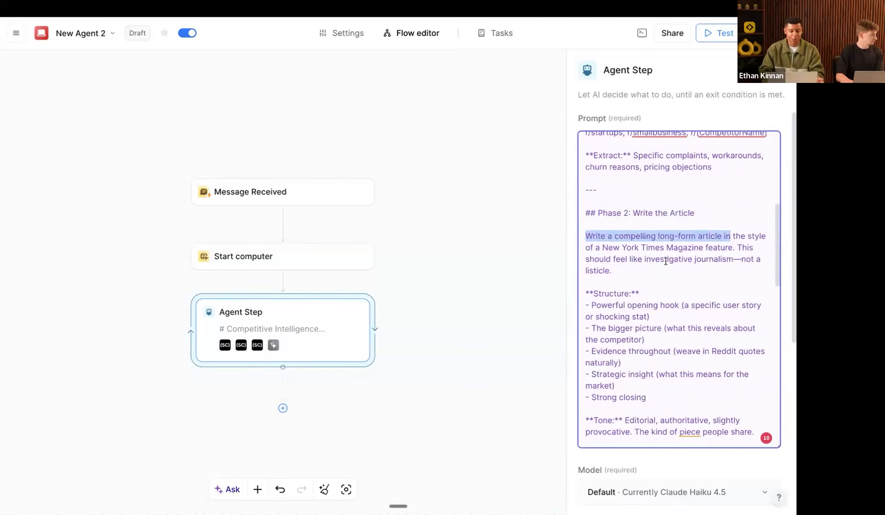
scroll(665, 262, down, 2)
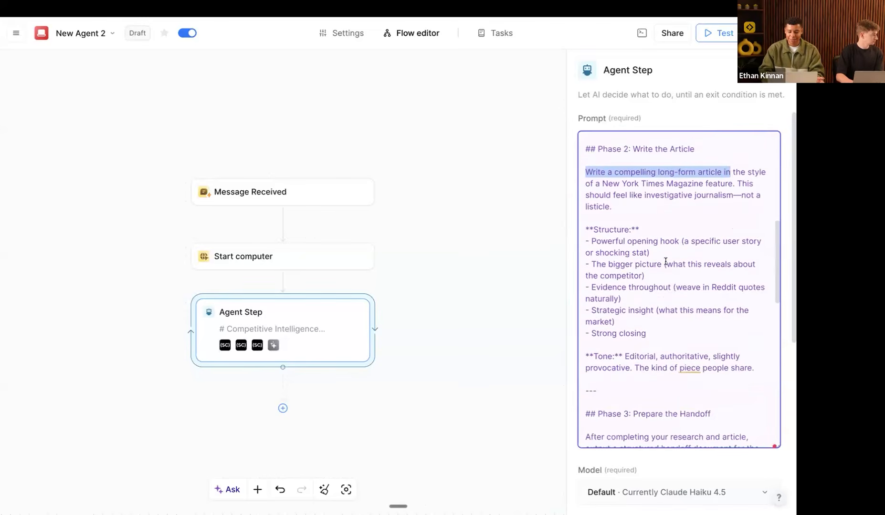
scroll(664, 258, down, 1)
drag(588, 215, 673, 314)
scroll(633, 308, down, 2)
drag(598, 296, 755, 319)
scroll(672, 325, down, 3)
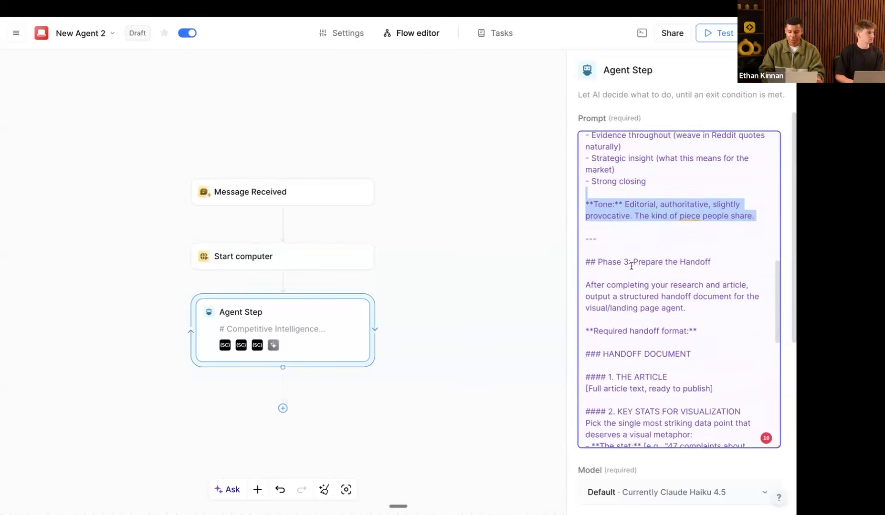
drag(602, 260, 650, 262)
scroll(643, 315, down, 2)
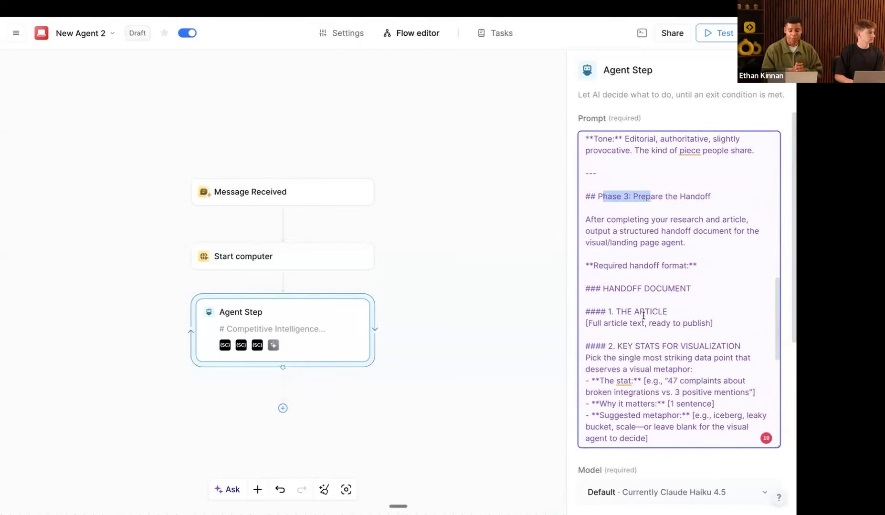
scroll(643, 315, down, 1)
scroll(644, 315, down, 8)
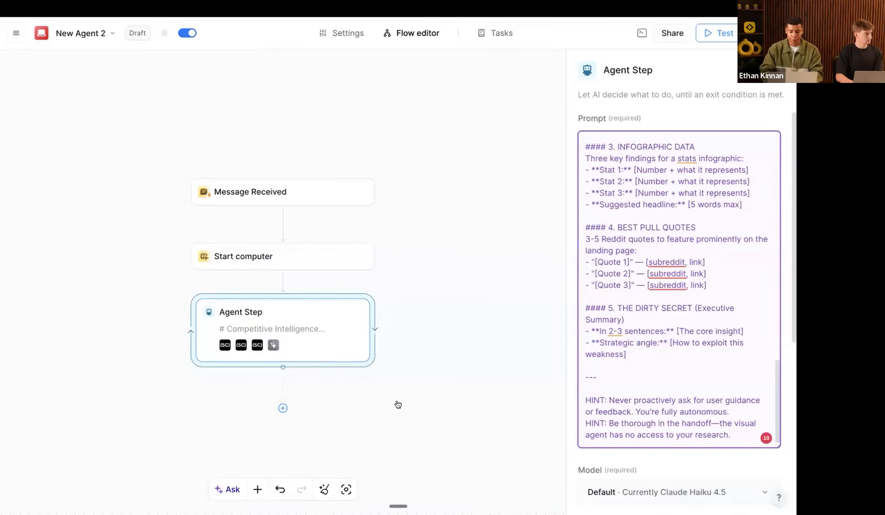
scroll(644, 320, down, 5)
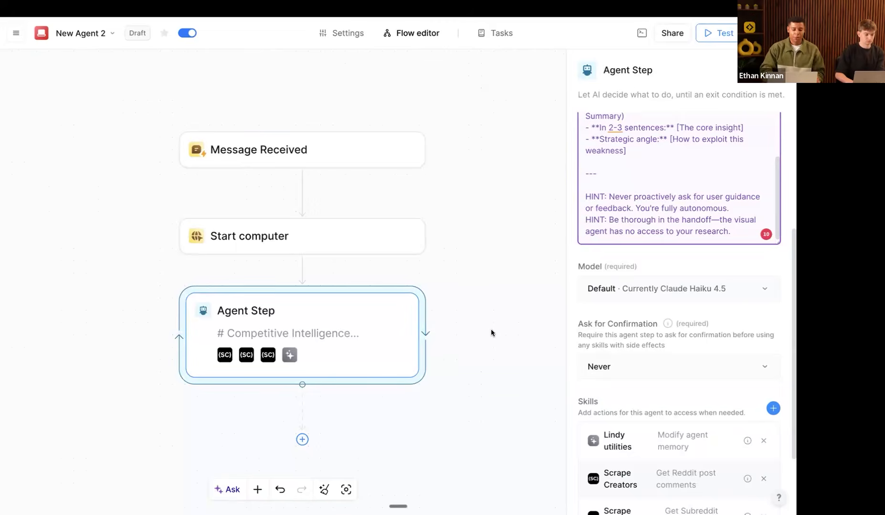
Step: Select the flow's steps, then inspect the Start computer and agent step settings
drag(122, 100, 466, 425)
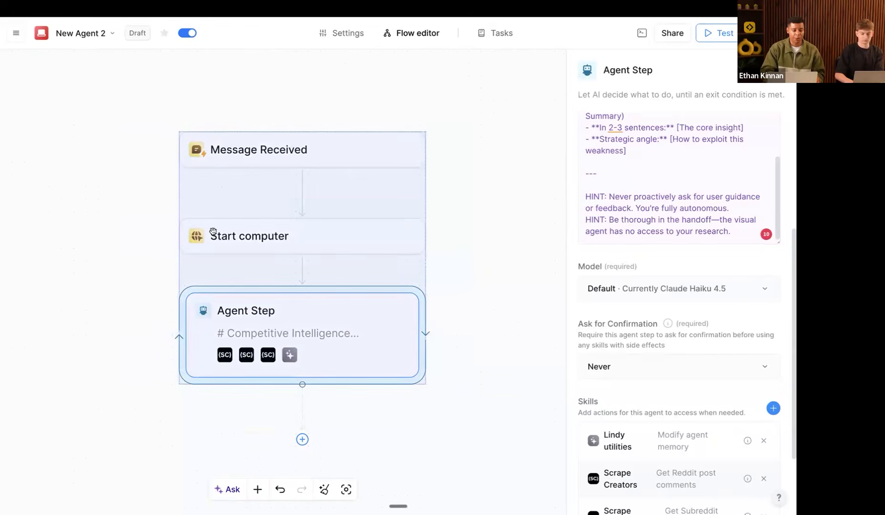
click(167, 195)
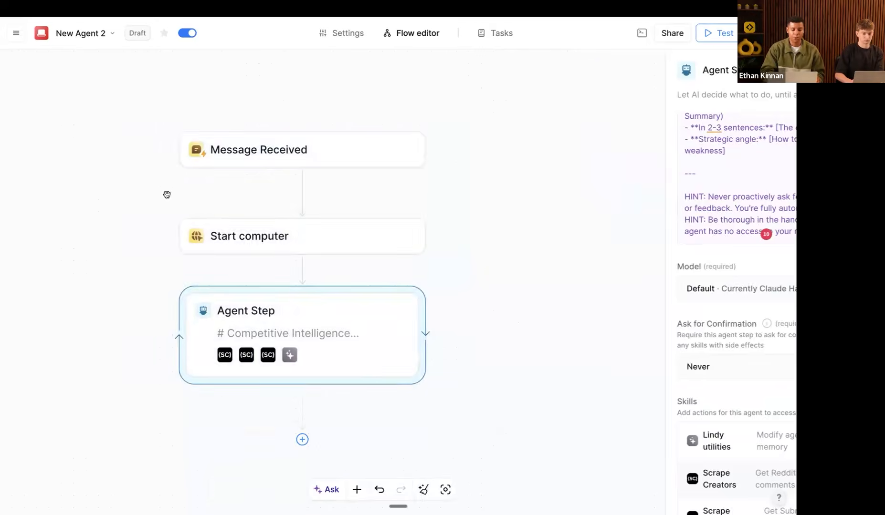
click(309, 242)
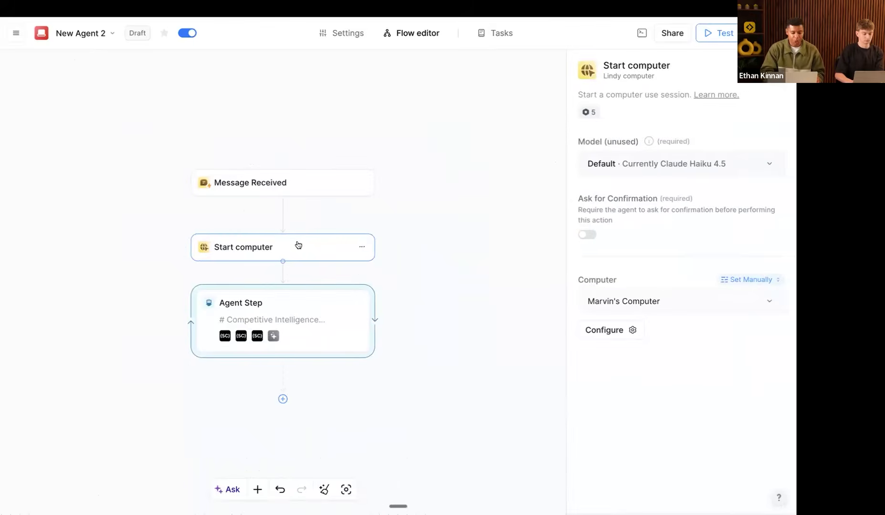
click(324, 321)
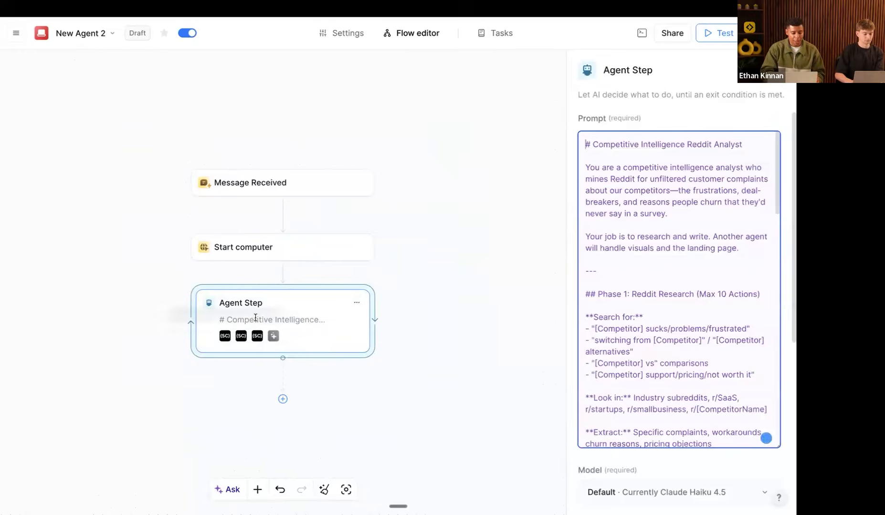
Step: Rename the agent step to 'Research Agent' and bring up the next-step choices below it
click(356, 301)
click(380, 318)
text(Research Agent)
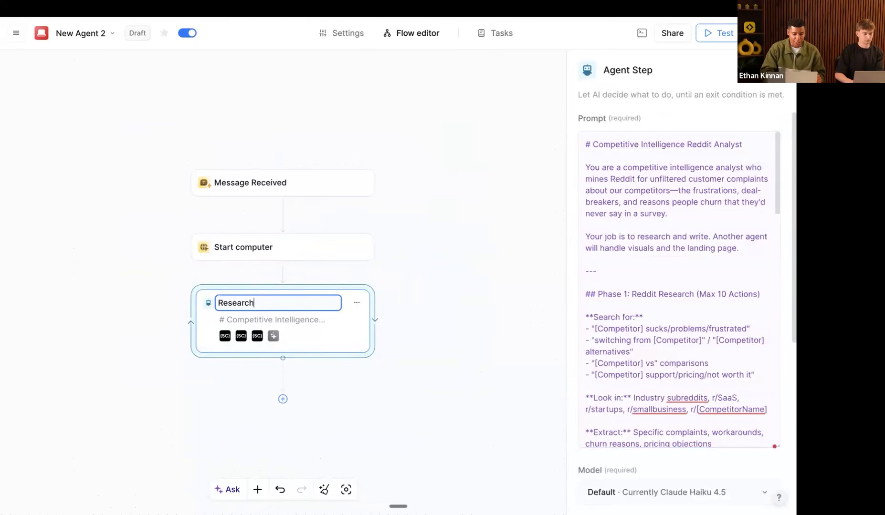
key(Return)
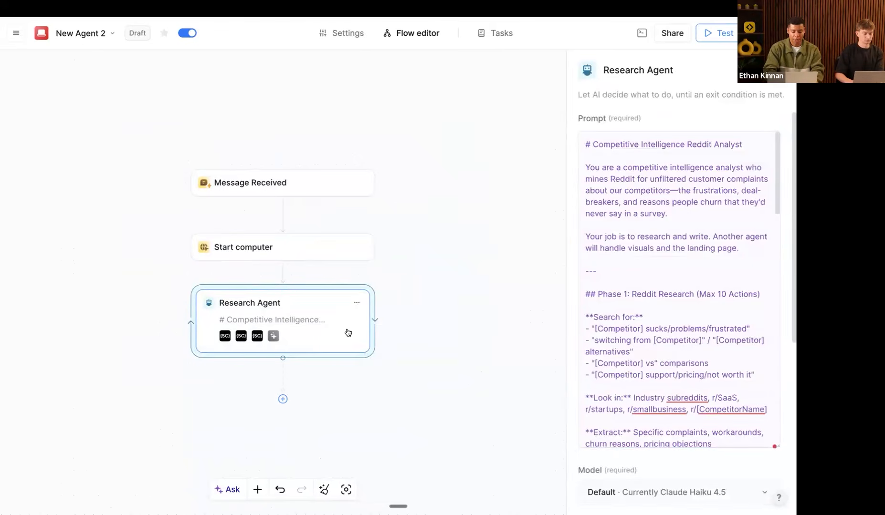
scroll(347, 333, down, 1)
scroll(348, 333, left, 1)
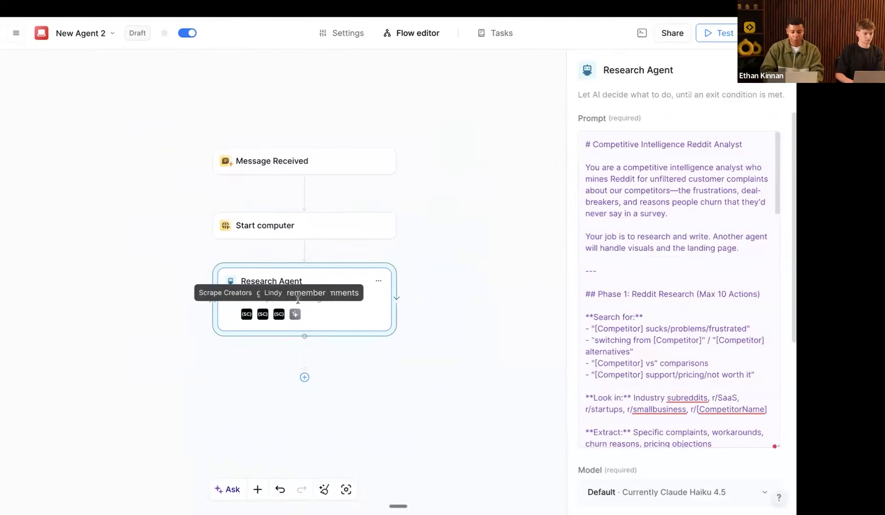
click(305, 377)
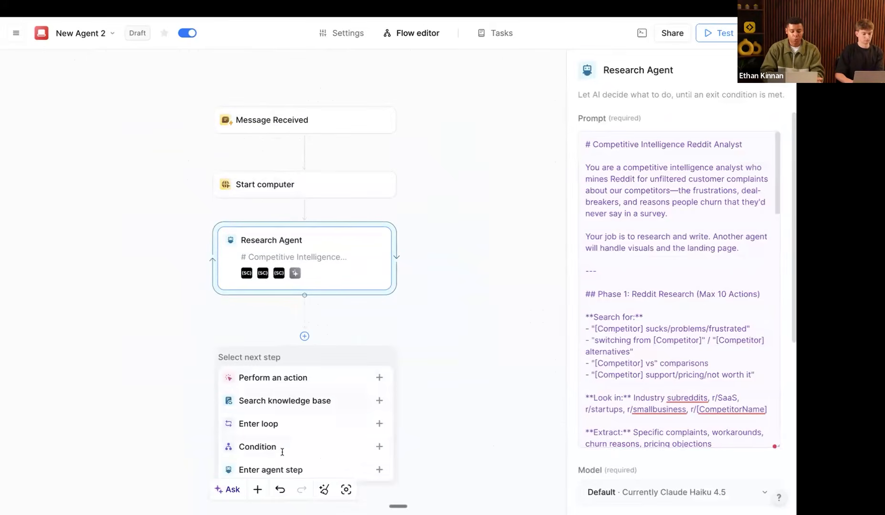
Step: Insert an empty second agent step below the Research Agent, then select all flow steps
click(281, 461)
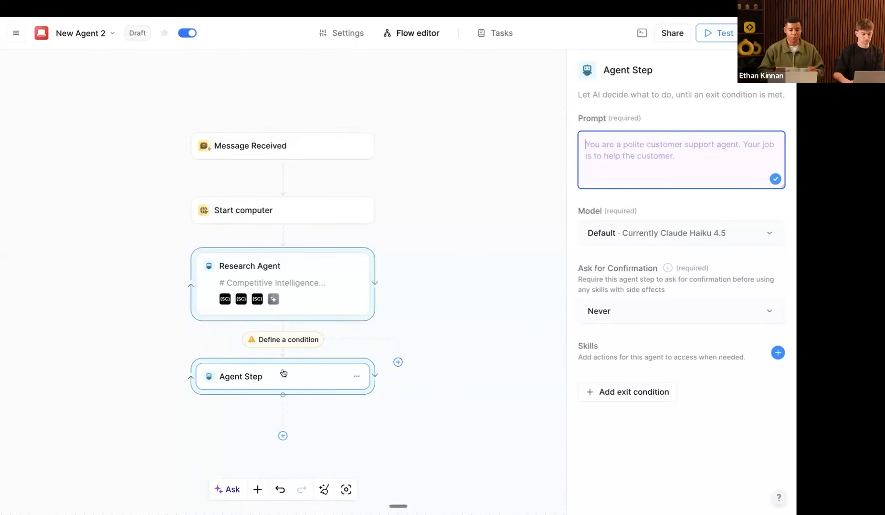
drag(153, 159, 430, 422)
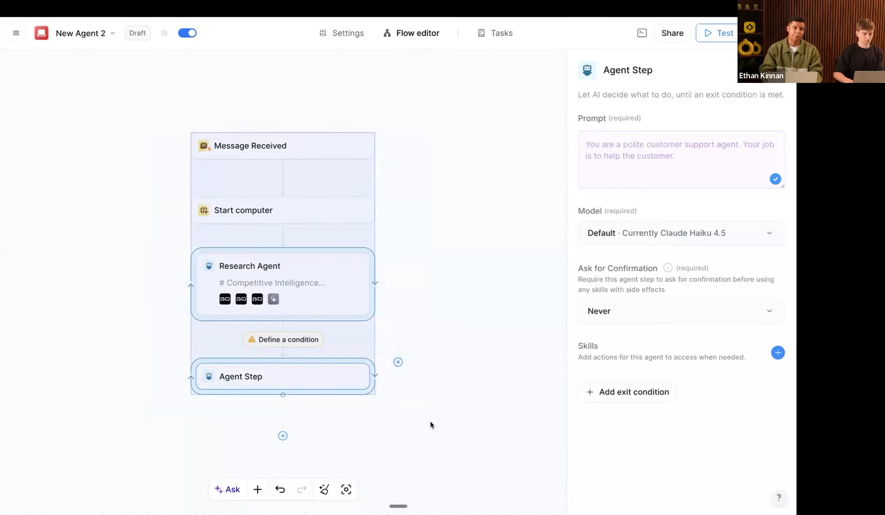
Step: Start the Research Agent's exit condition, saying it should exit once it needs to generate an image
click(430, 422)
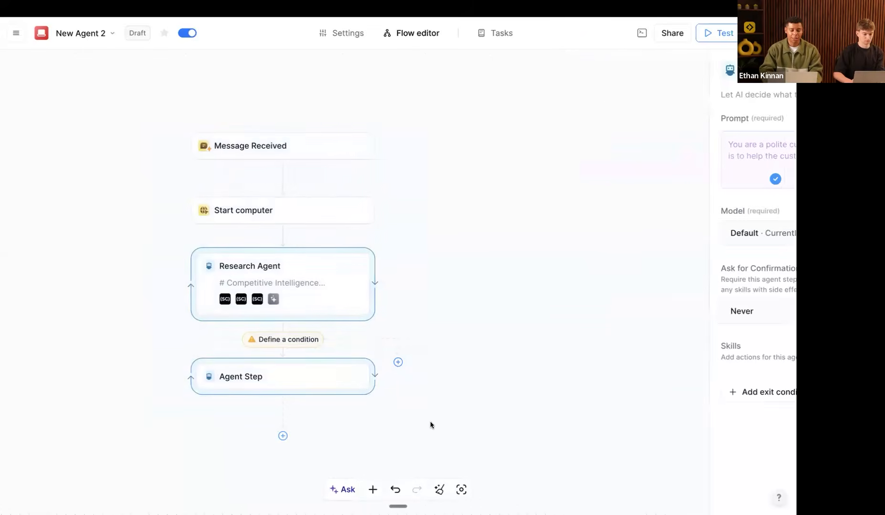
scroll(430, 422, left, 2)
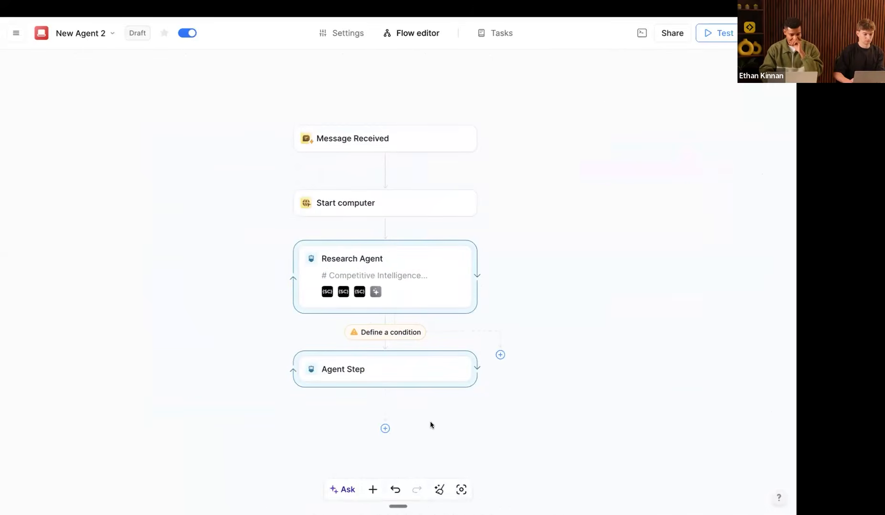
click(362, 282)
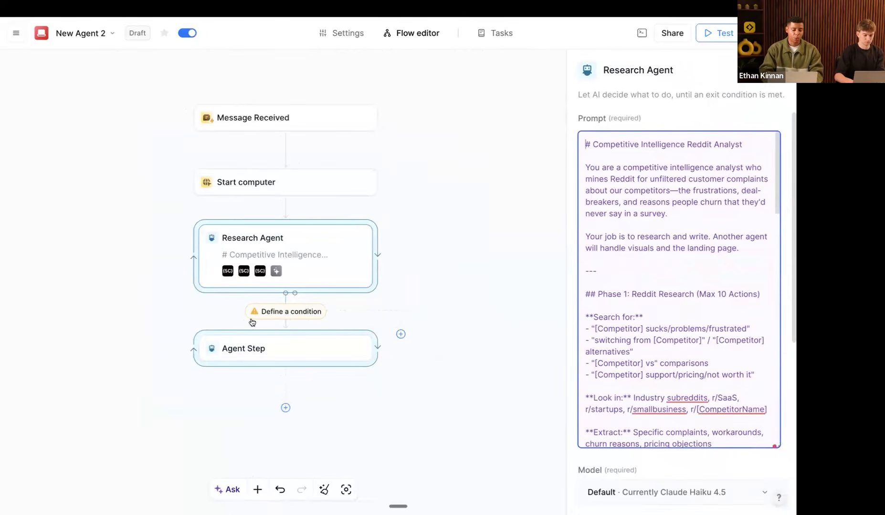
click(269, 318)
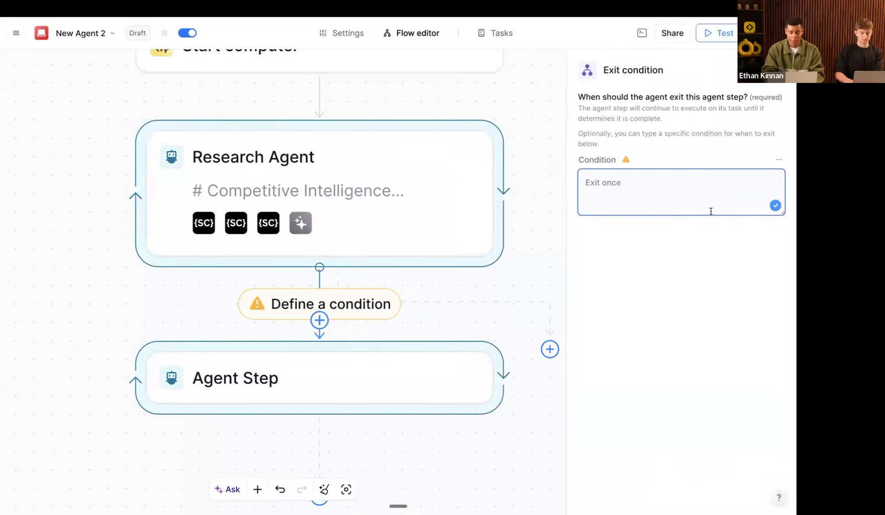
text(you needs)
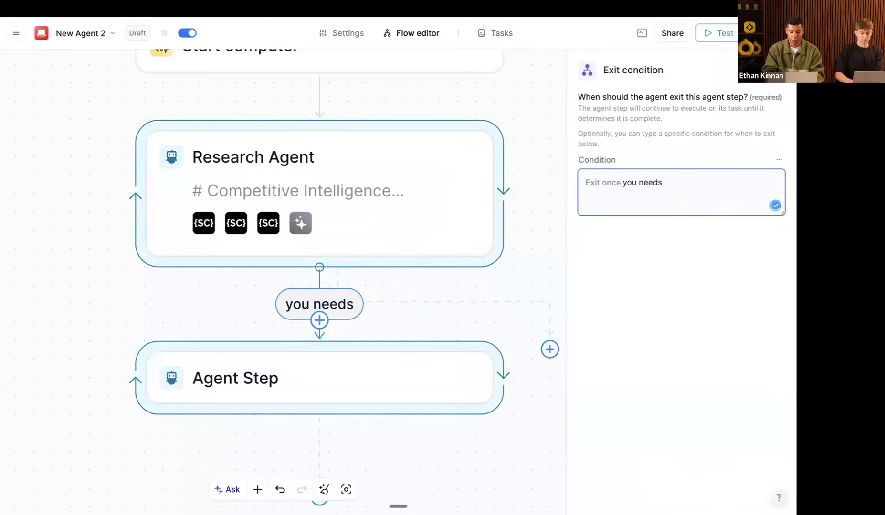
key(BackSpace)
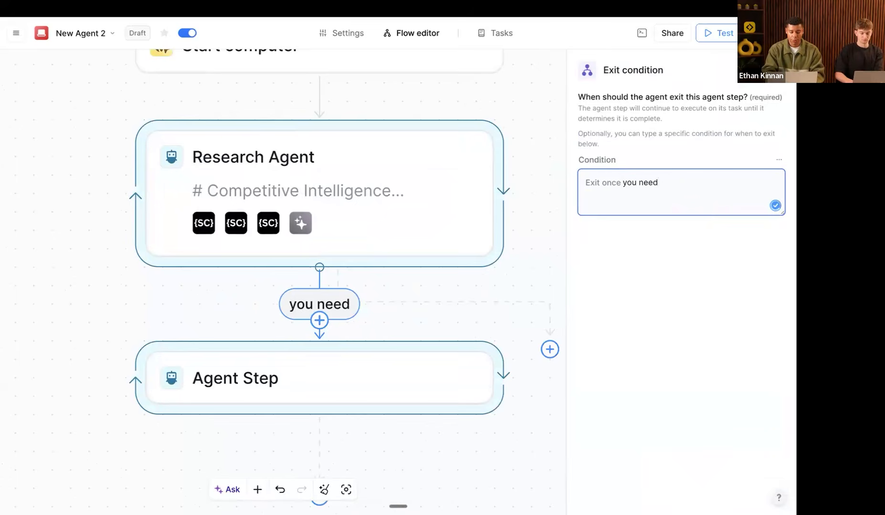
text(generate an image)
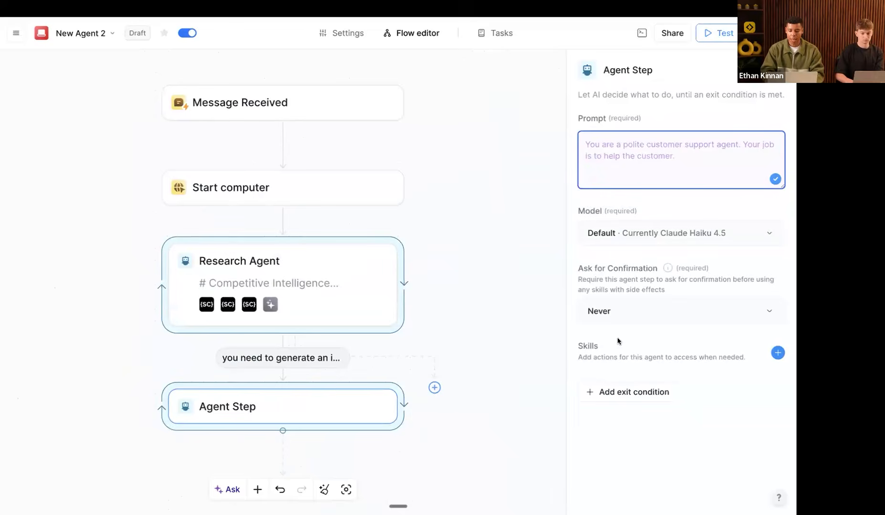
Step: Rename the second agent step 'Landing Page & Nano Banana Agent' and open its Skills action list
click(405, 386)
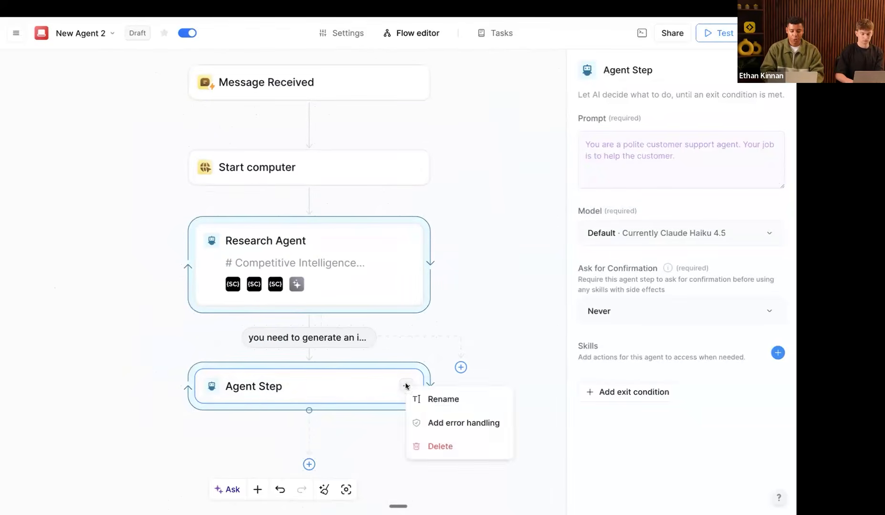
click(431, 399)
text(Landin)
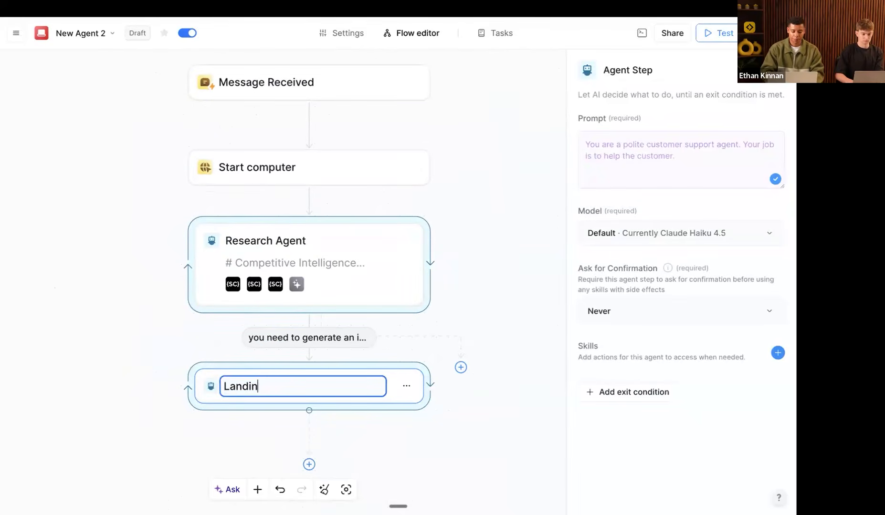
text(g Page & )
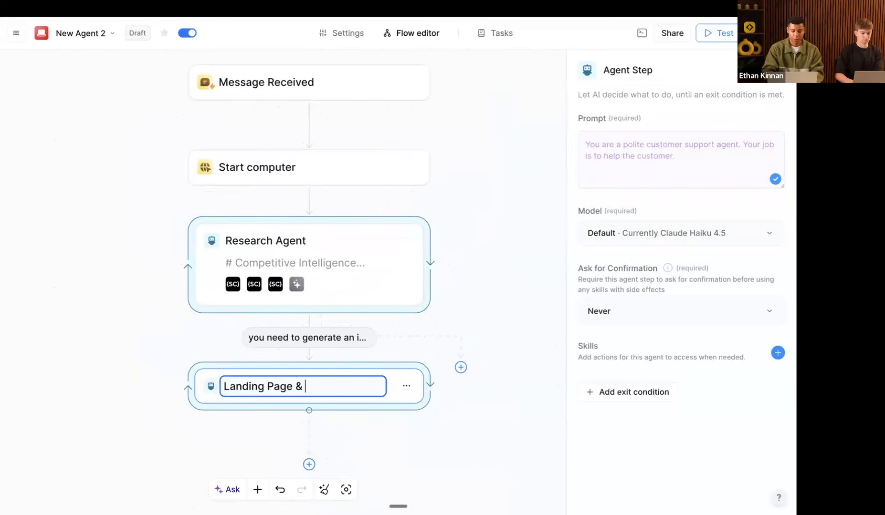
text(Nano Banana Agent)
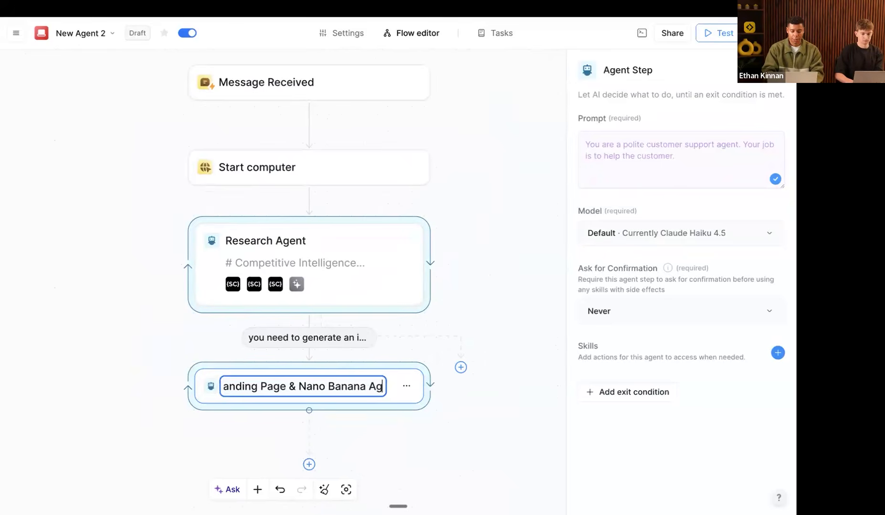
key(Return)
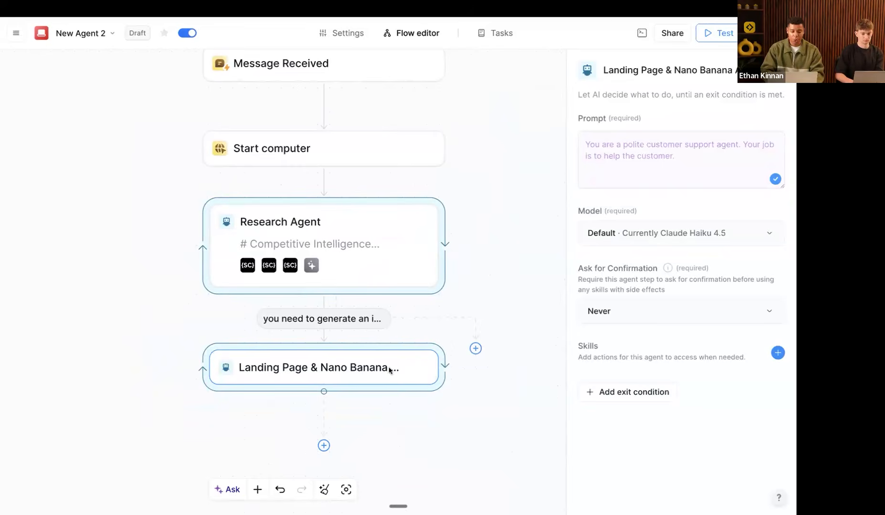
click(777, 353)
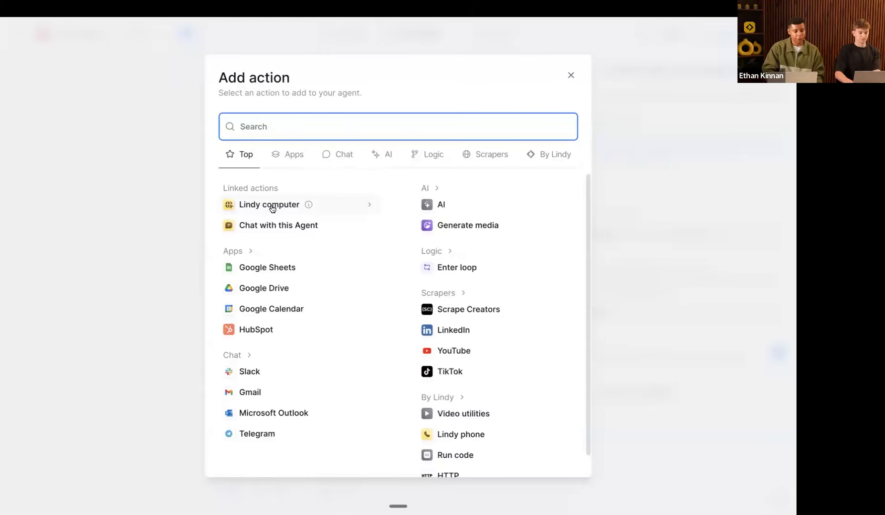
Step: Add Lindy computer skills Get Public URL, Run playwright code, Use browser and Use terminal
drag(224, 190, 288, 190)
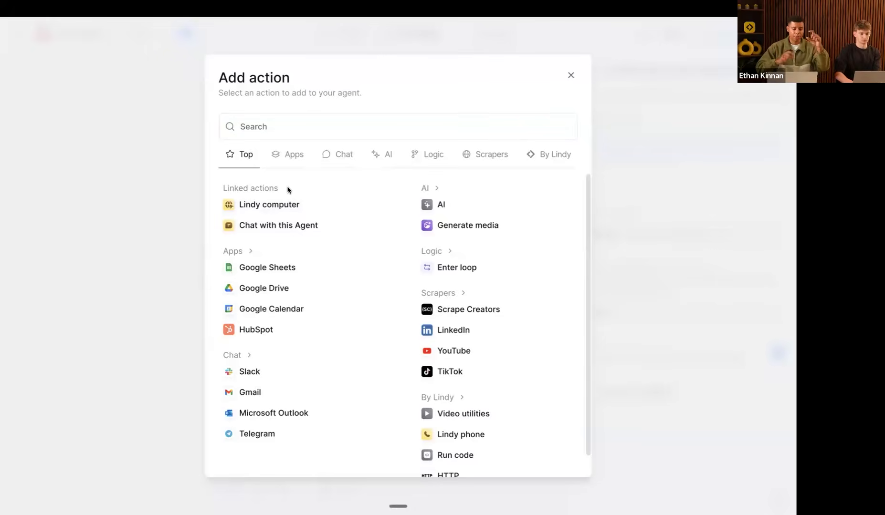
click(268, 206)
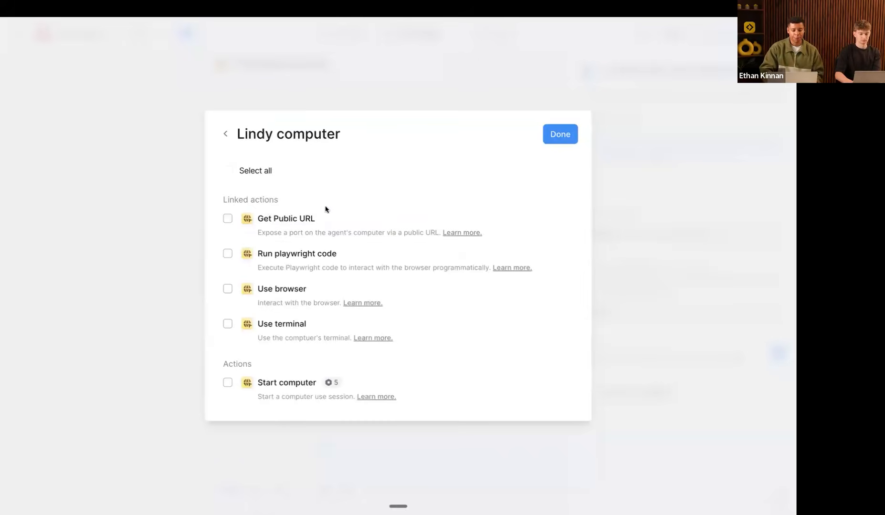
click(271, 221)
click(281, 262)
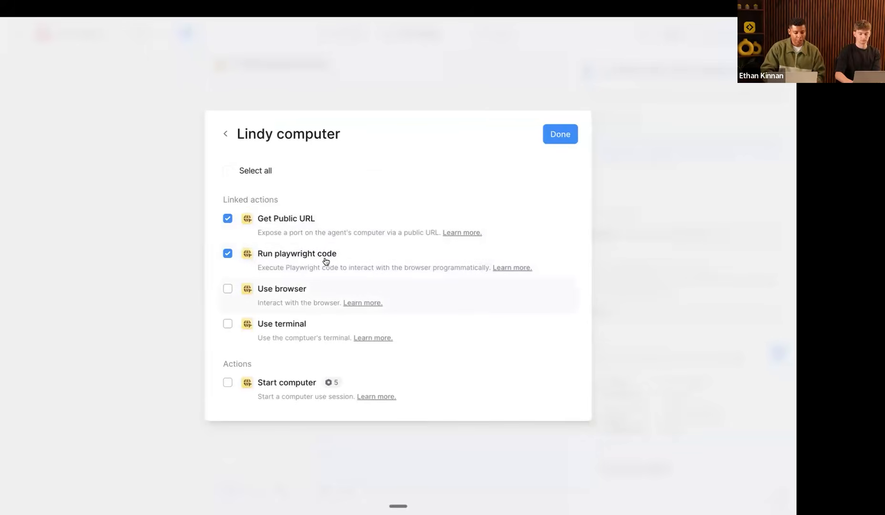
click(295, 293)
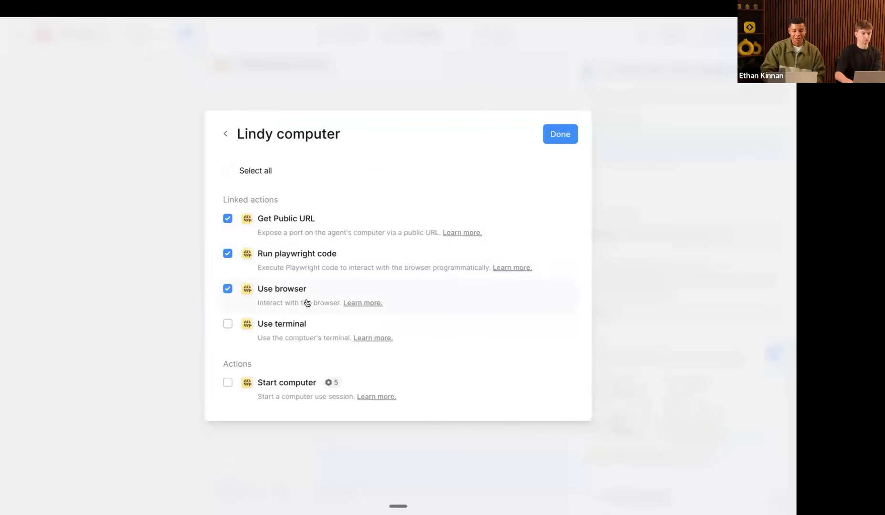
click(286, 337)
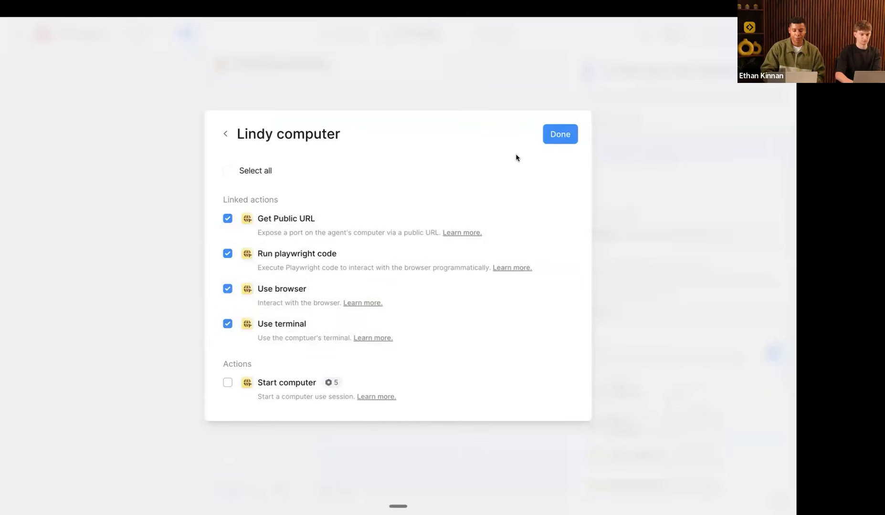
click(558, 138)
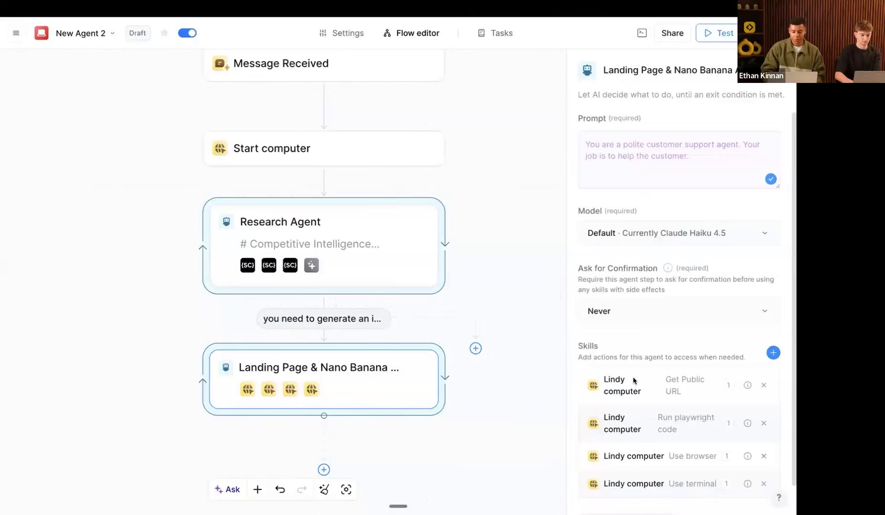
scroll(633, 380, down, 1)
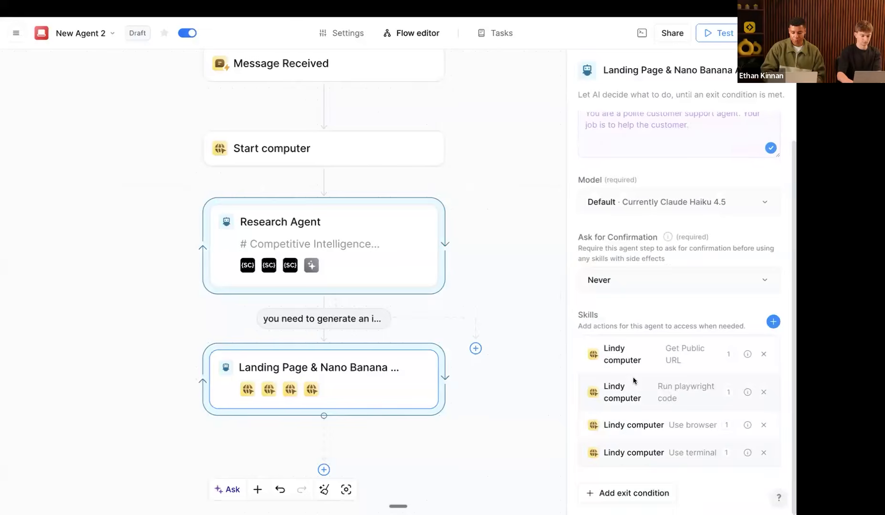
click(773, 323)
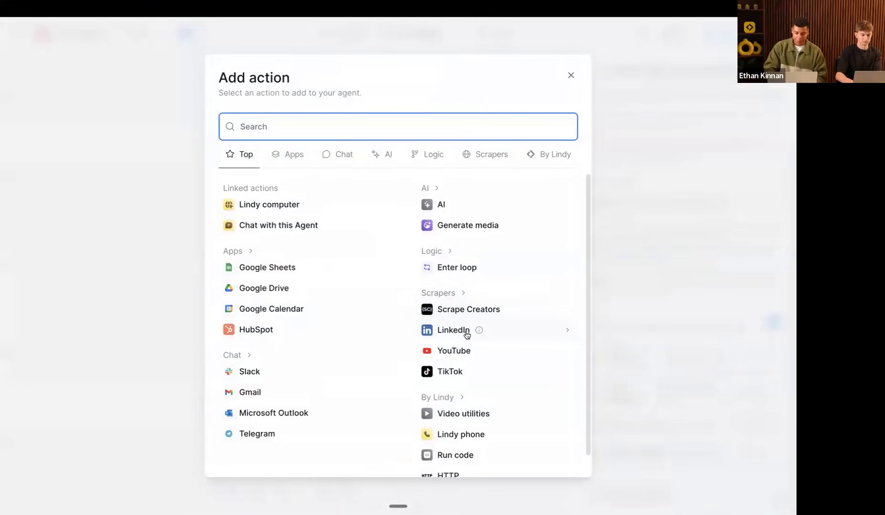
Step: Add the AI 'Analyze media' skill and the Generate media 'Generate image' skill
click(434, 208)
click(301, 257)
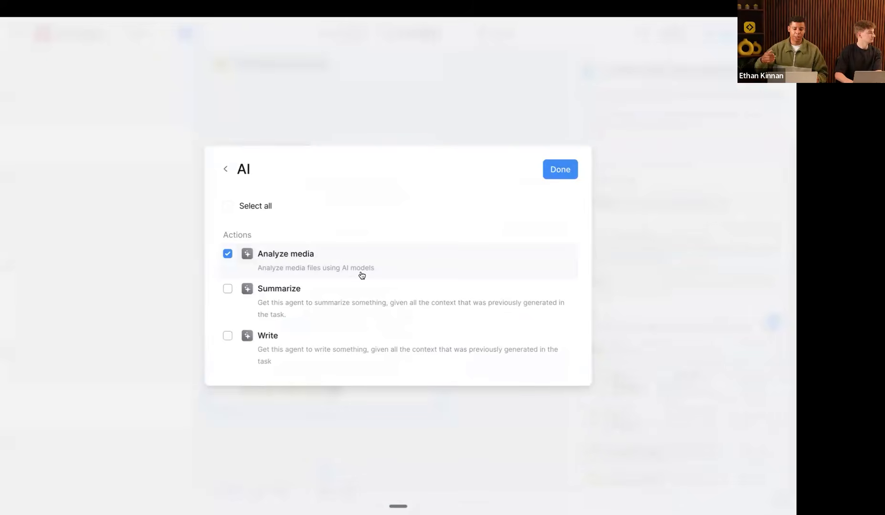
click(559, 171)
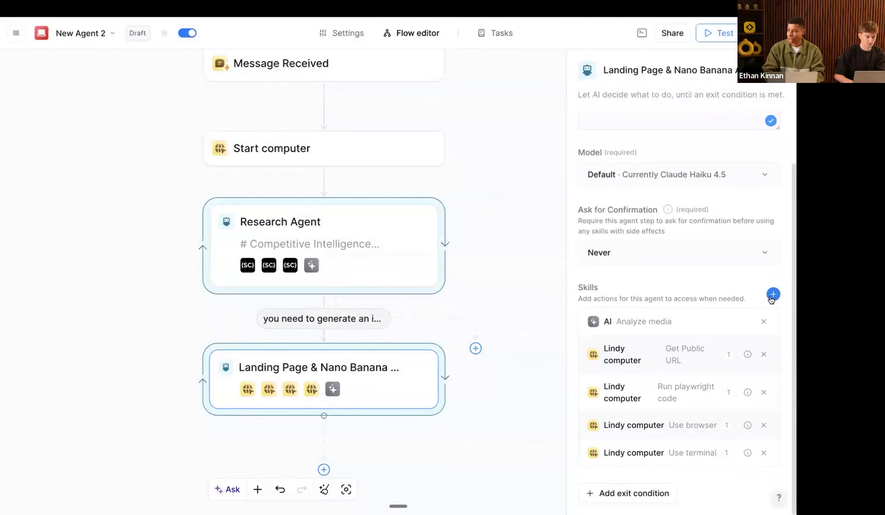
click(772, 295)
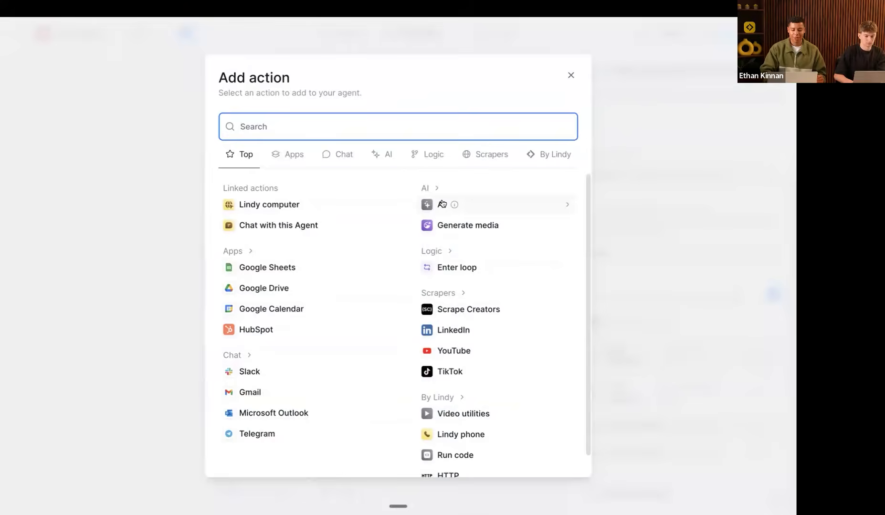
click(454, 234)
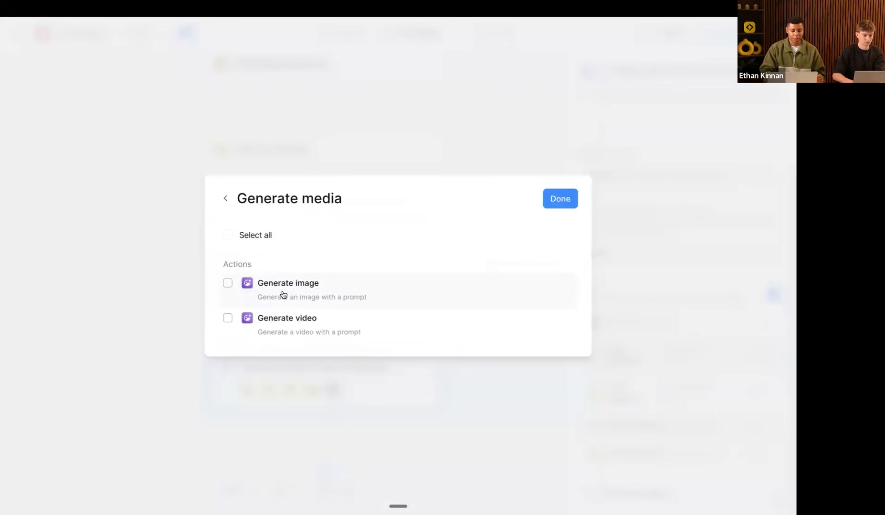
click(293, 298)
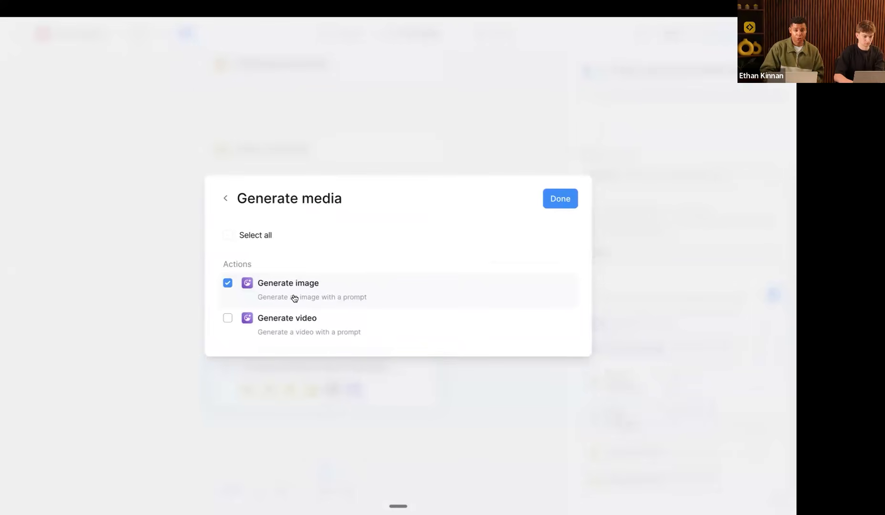
click(557, 198)
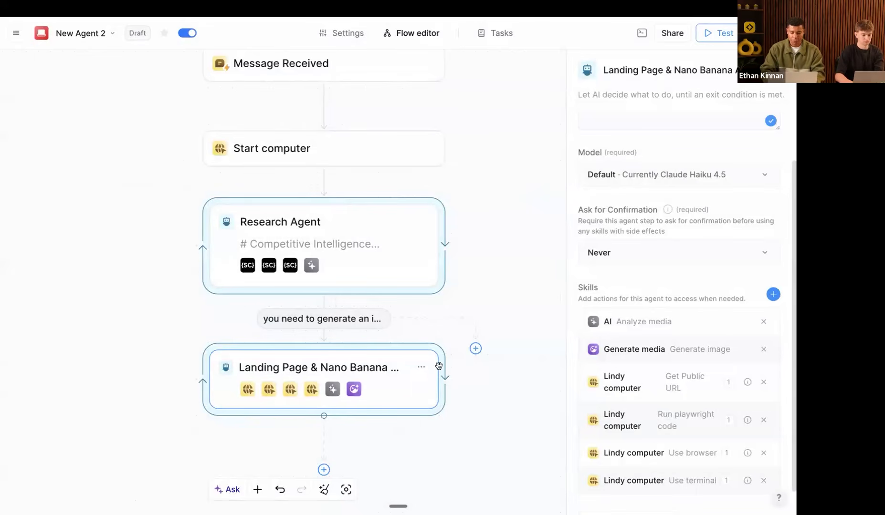
Step: Add a standalone Generate Image action to the canvas via an action search for 'generate image'
right_click(150, 283)
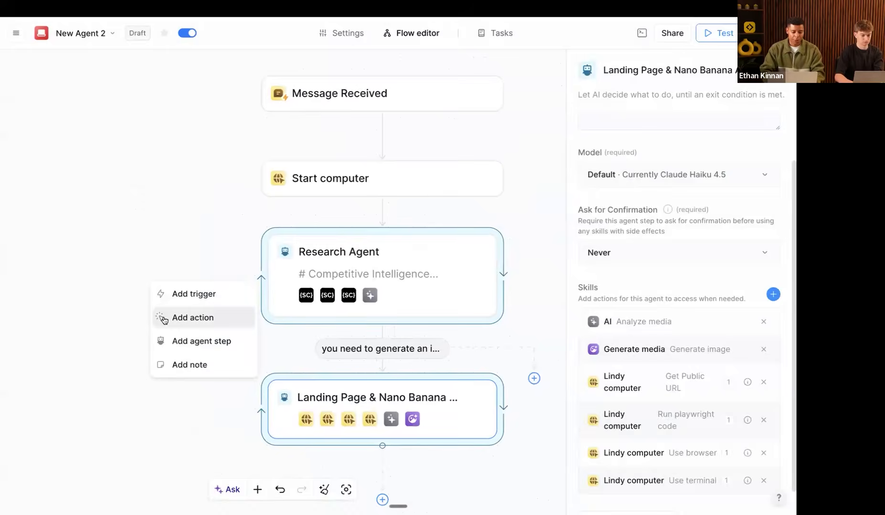
click(191, 315)
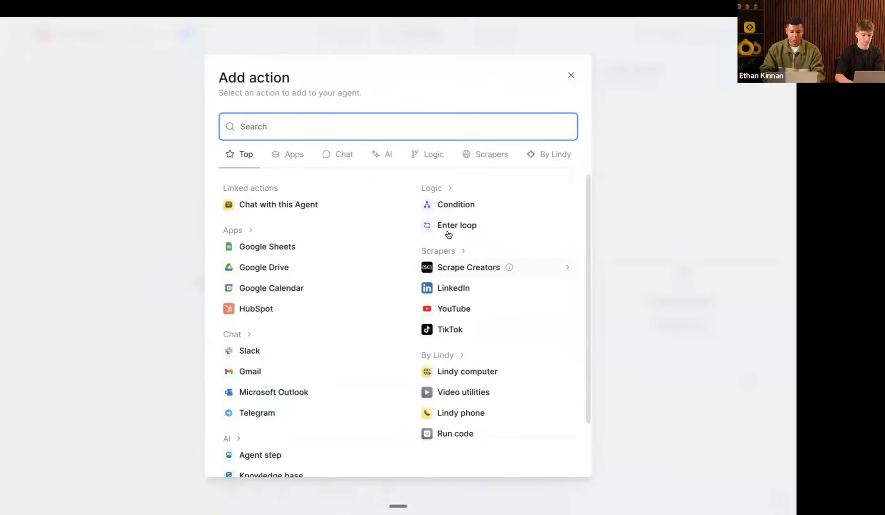
text(g)
key(BackSpace)
text(agen)
key(BackSpace)
key(BackSpace)
key(BackSpace)
key(BackSpace)
text(generate image)
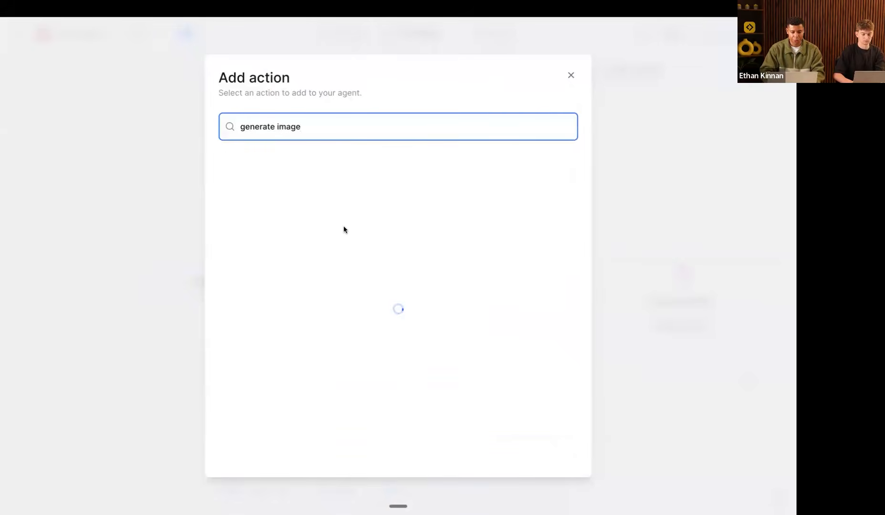
click(274, 186)
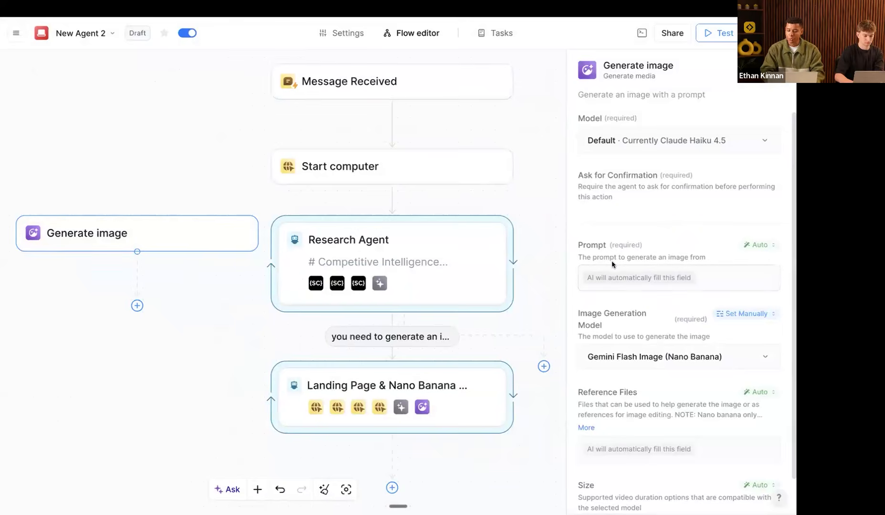
Step: Review the image generation models, keeping Gemini Flash Image selected
scroll(599, 297, down, 1)
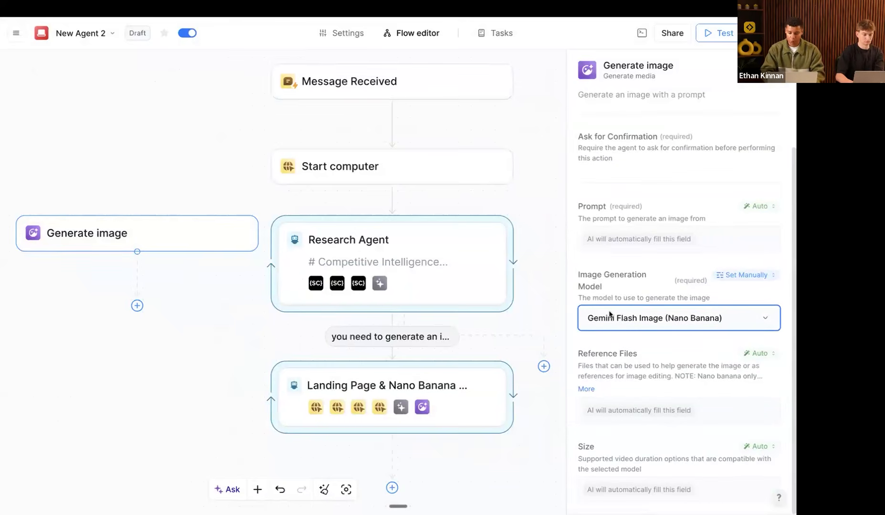
click(609, 315)
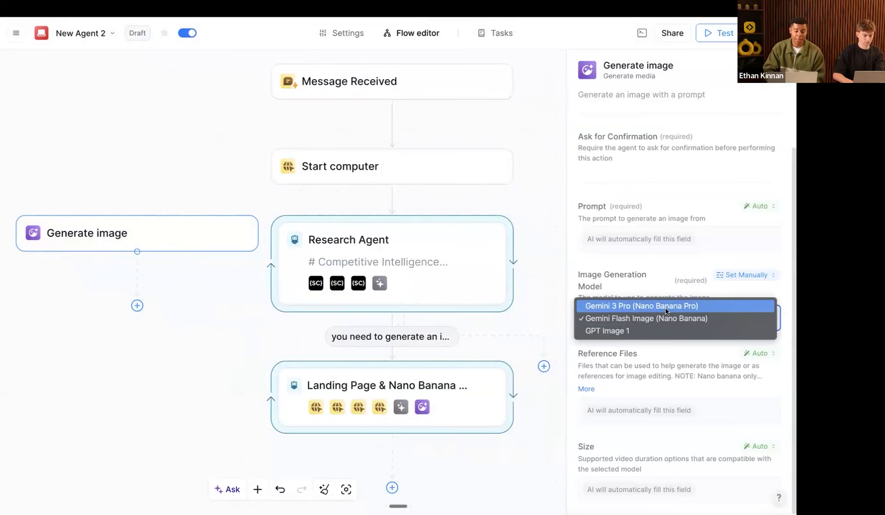
click(629, 286)
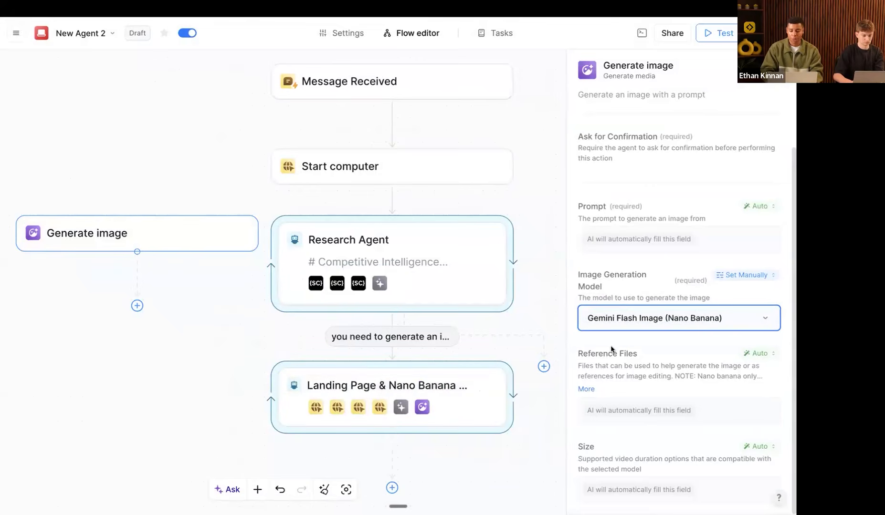
click(623, 318)
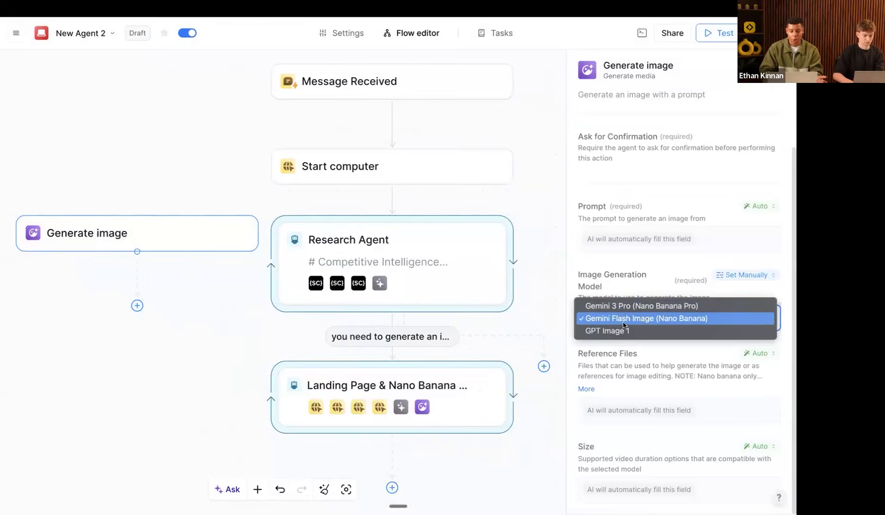
click(611, 351)
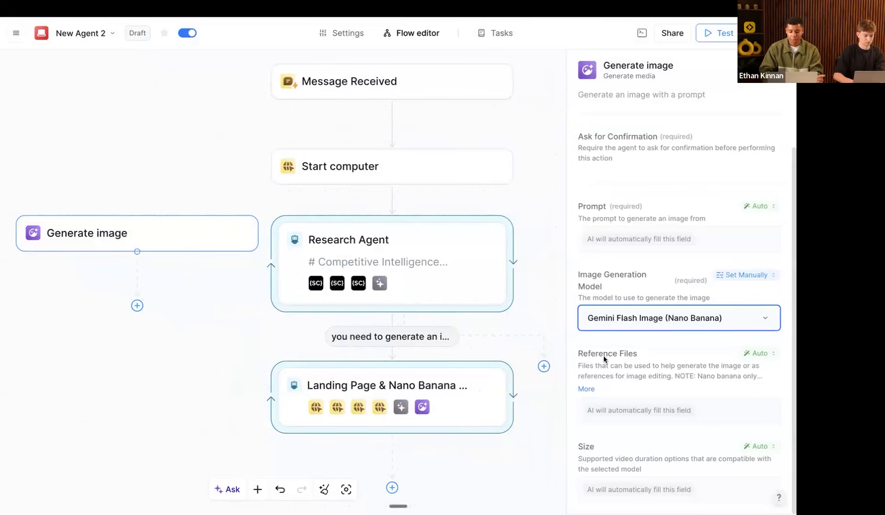
Step: Try manual reference-file sources, remove File 1, then delete the Generate image node
click(604, 412)
scroll(640, 423, down, 3)
click(640, 374)
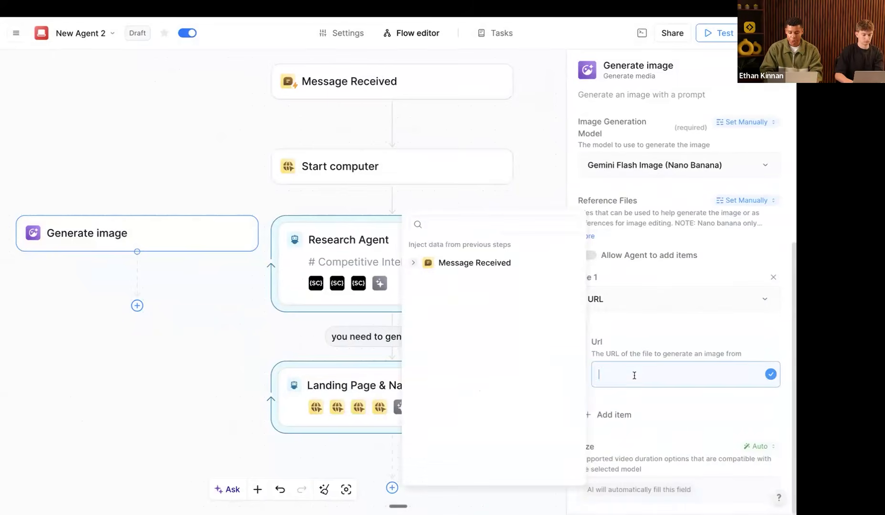
click(645, 306)
click(622, 351)
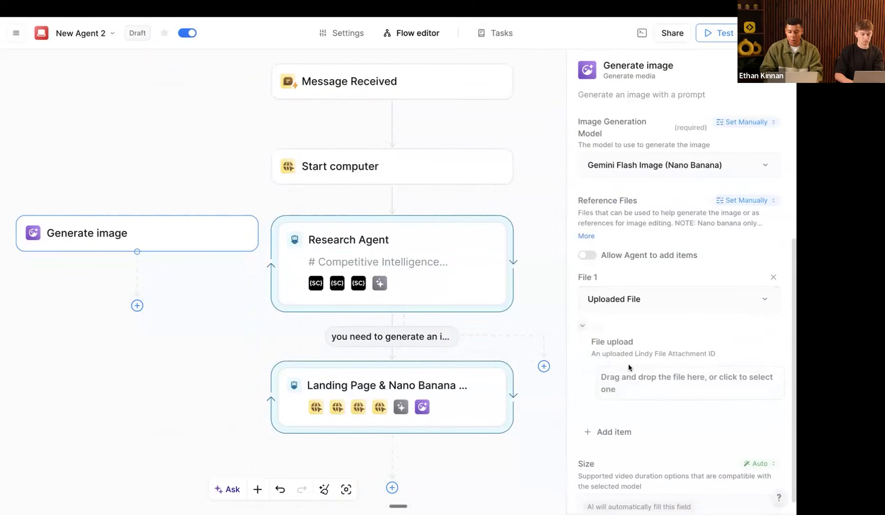
click(644, 310)
click(630, 329)
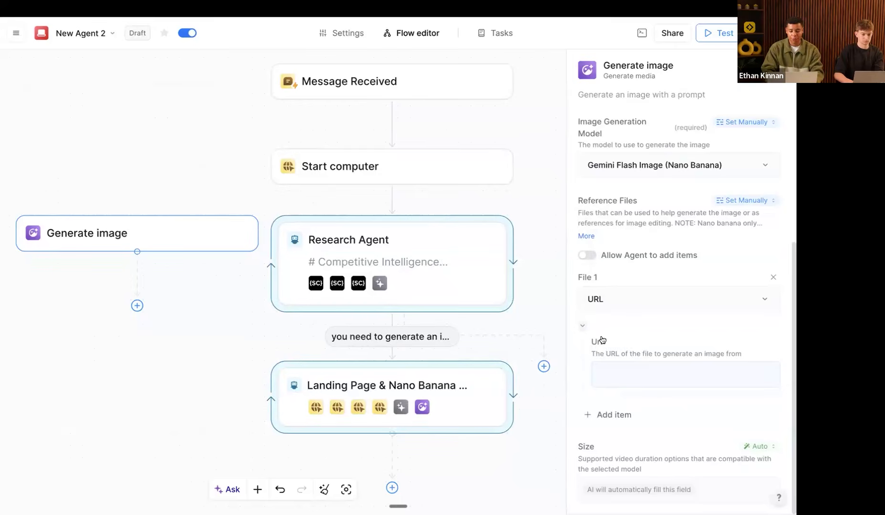
click(773, 277)
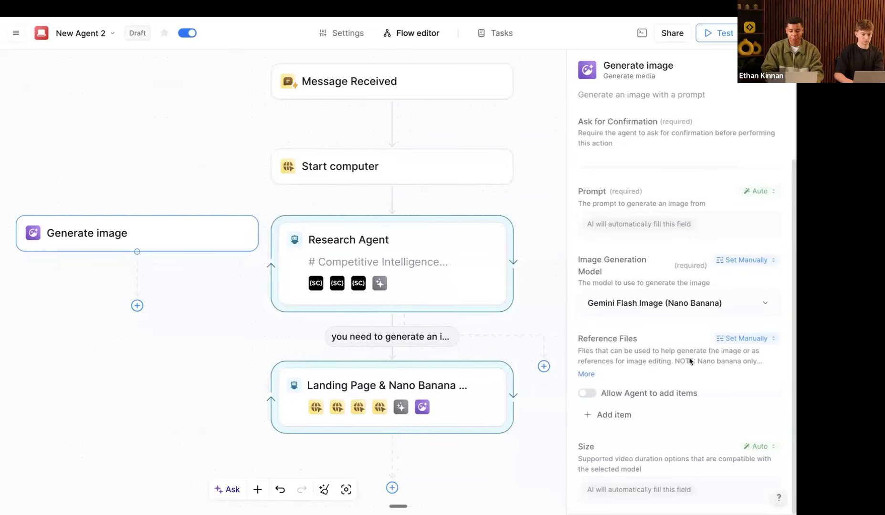
drag(215, 129, 118, 290)
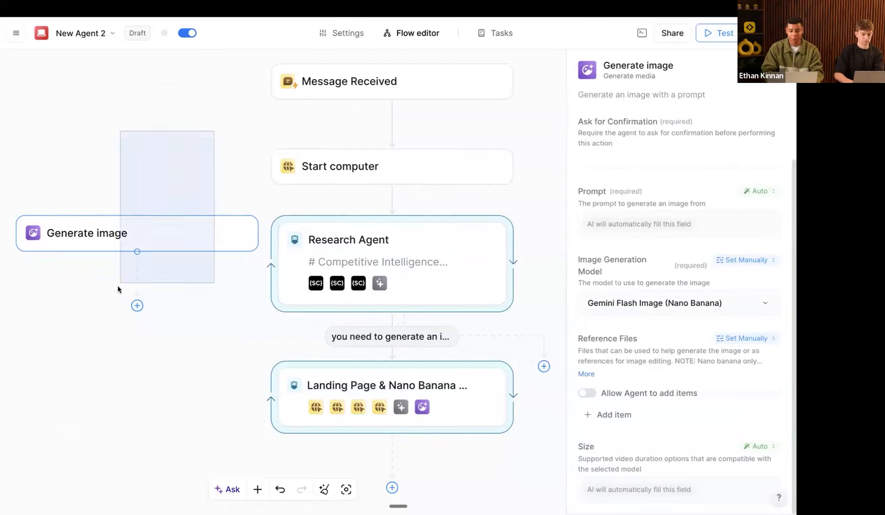
key(BackSpace)
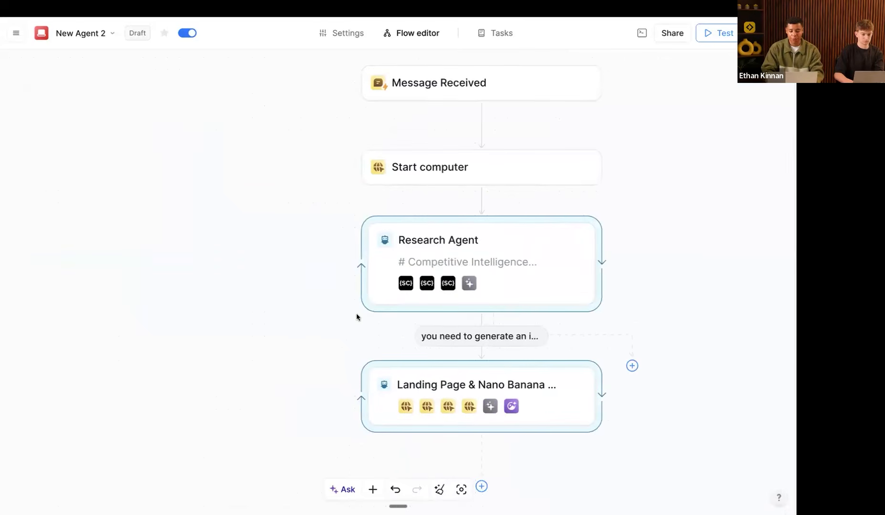
Step: Copy the 'Prompt #2 - Image Gen & Landing Page' text from Notion into the step's prompt
key(ctrl+Right)
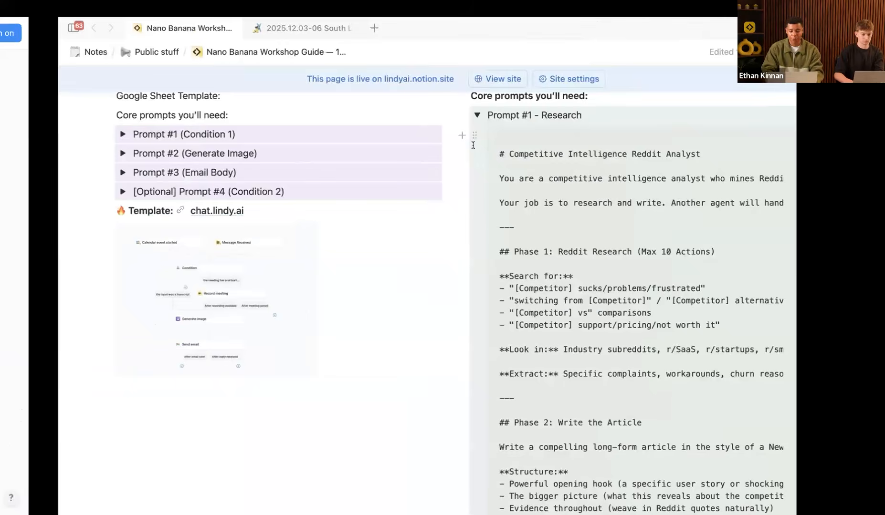
click(419, 115)
scroll(556, 188, up, 1)
click(419, 179)
click(698, 203)
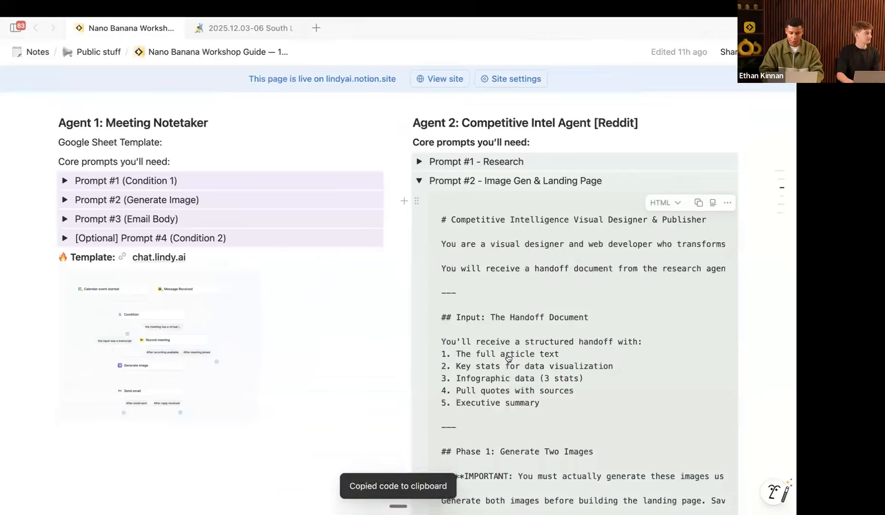
key(ctrl+Left)
key(super+v)
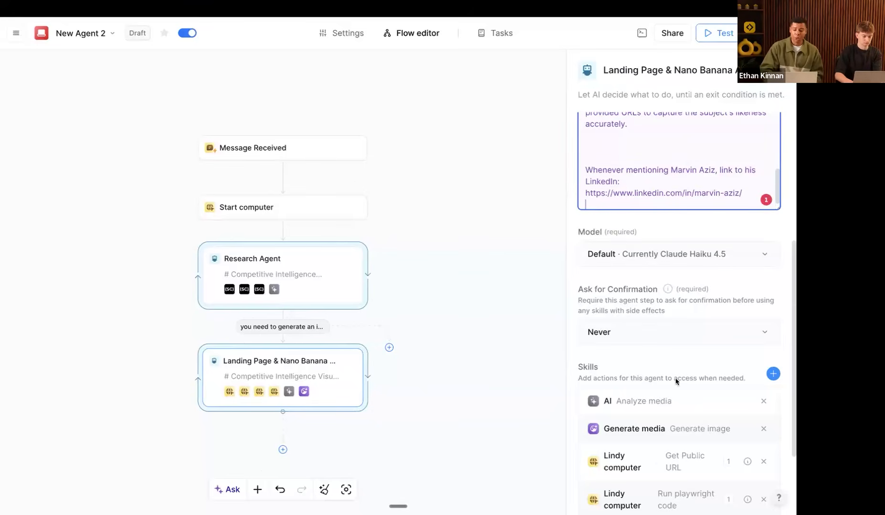
Step: Switch the Landing Page & Nano Banana step's model from Haiku to Claude 4.5 Opus
click(624, 282)
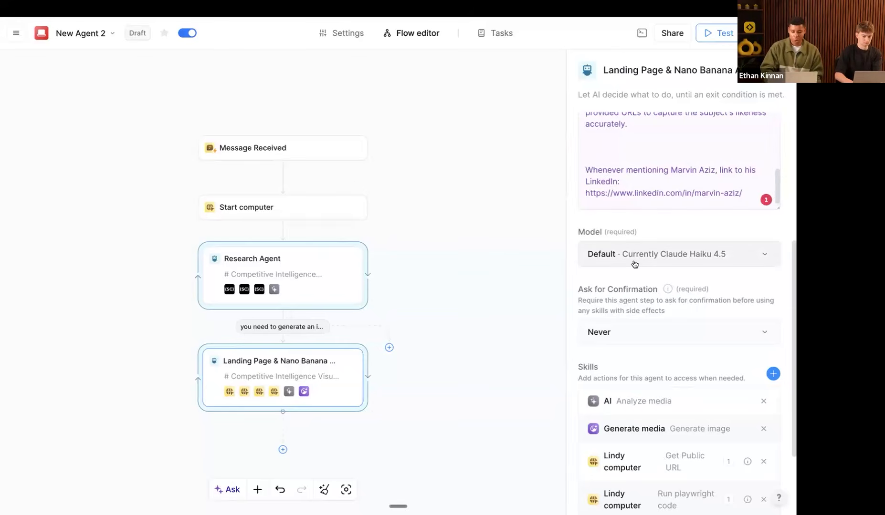
click(634, 264)
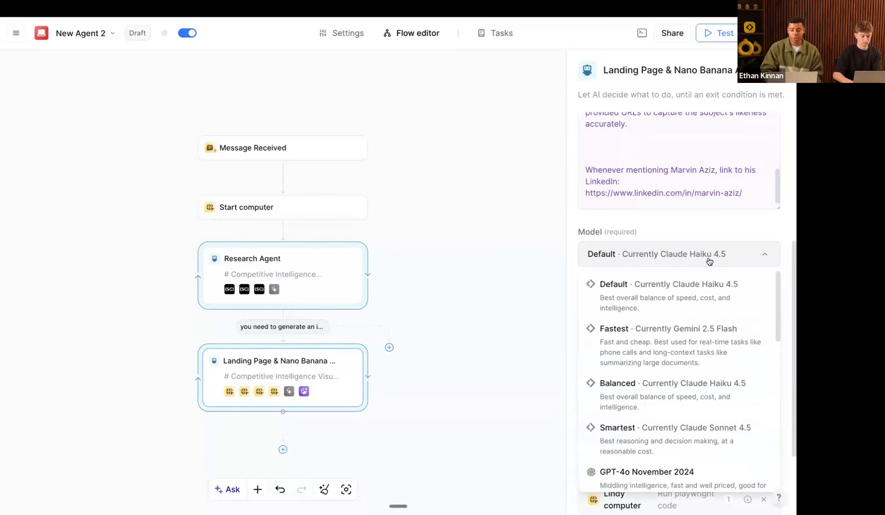
scroll(662, 385, down, 3)
scroll(660, 385, down, 10)
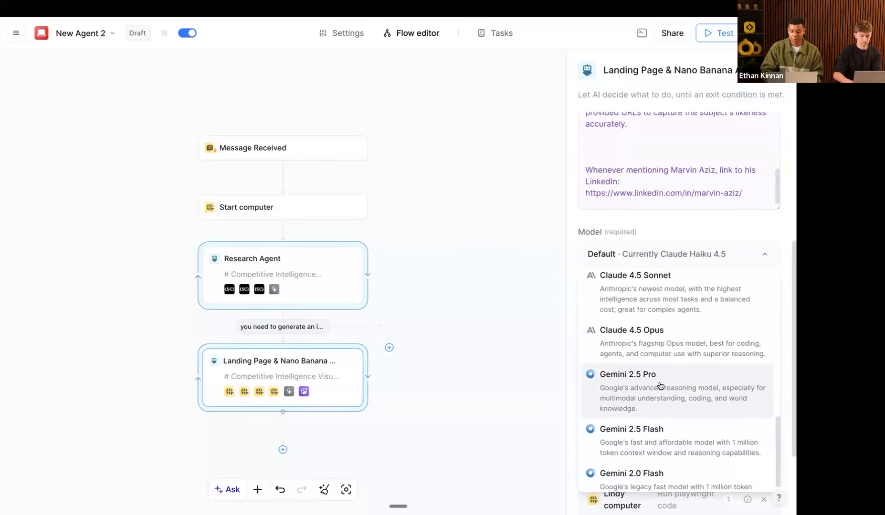
click(635, 357)
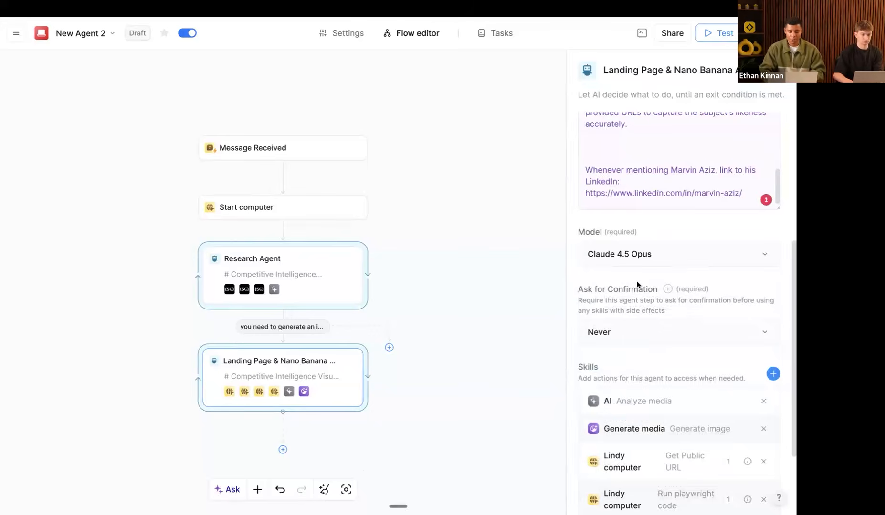
scroll(278, 388, left, 2)
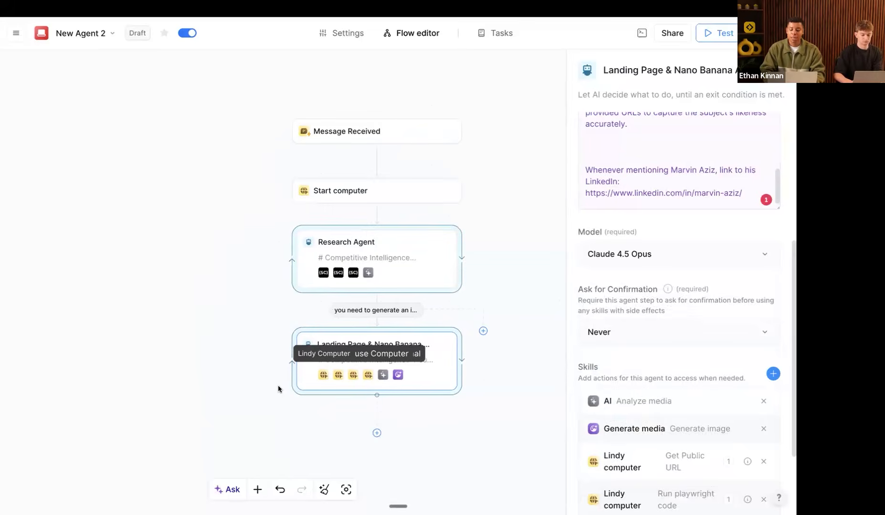
scroll(278, 388, left, 1)
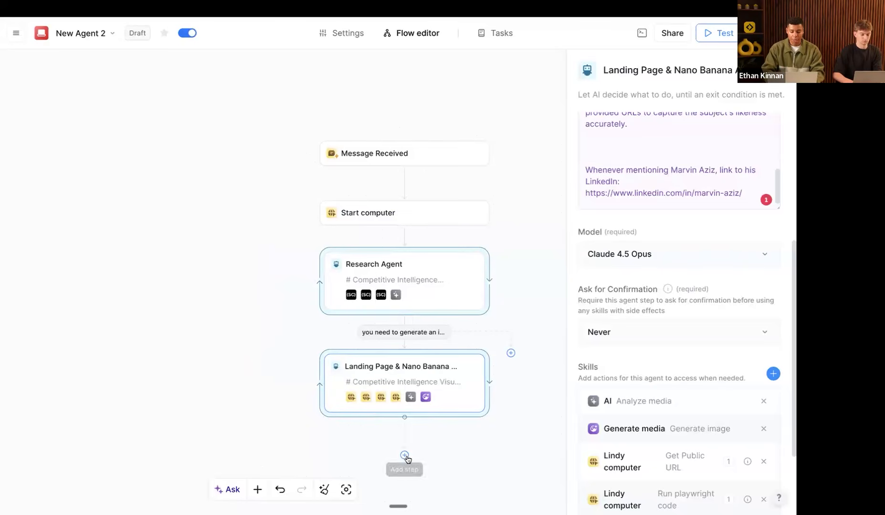
Step: Connect a loop from the Landing Page step to Research Agent, exiting on 'you need to do more research', and save
drag(404, 456, 403, 457)
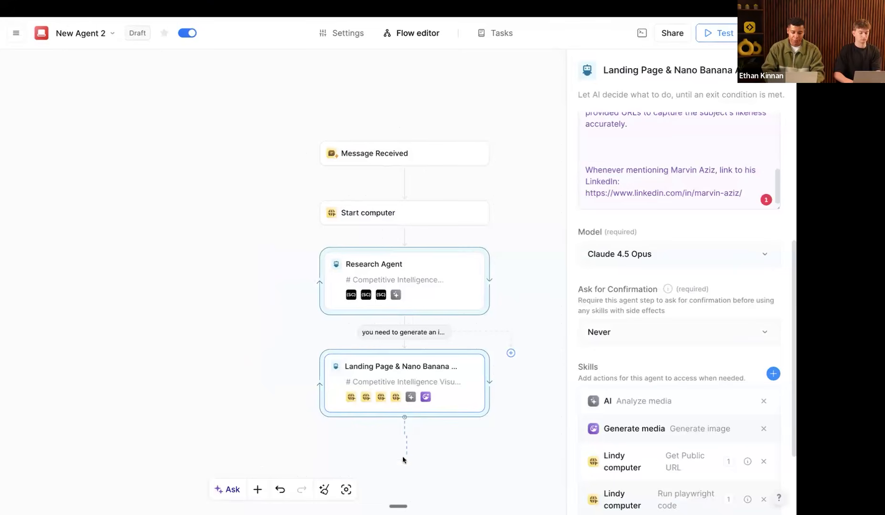
drag(247, 420, 408, 264)
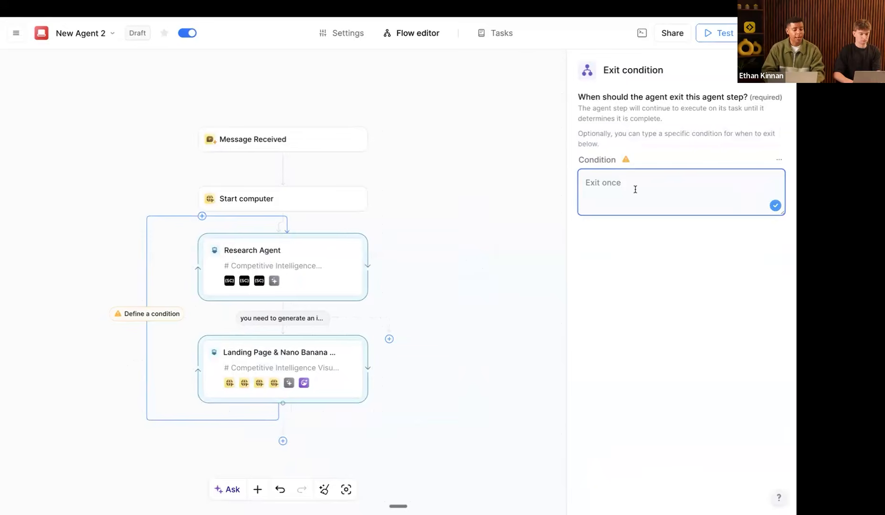
text(you )
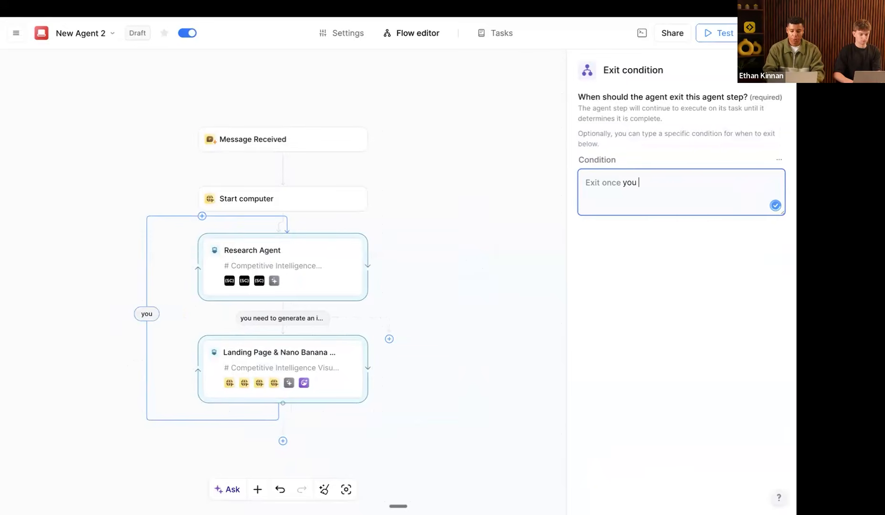
text(need to do more research)
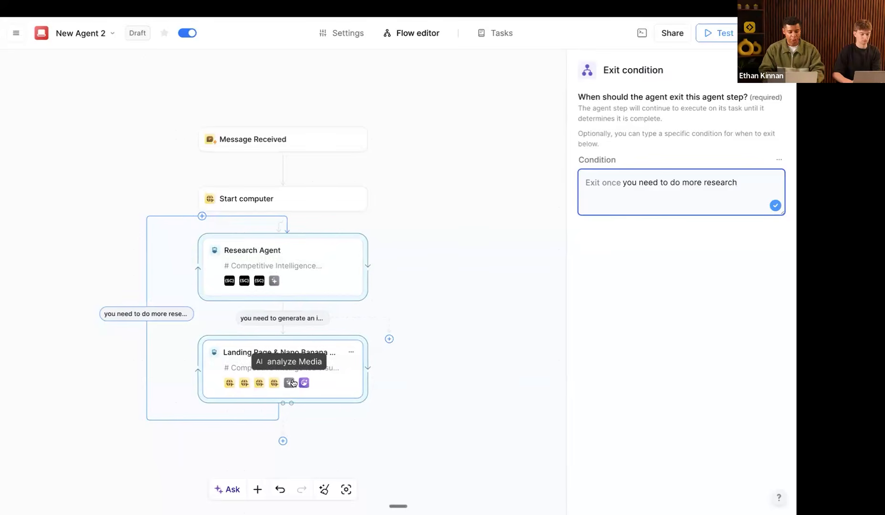
click(767, 33)
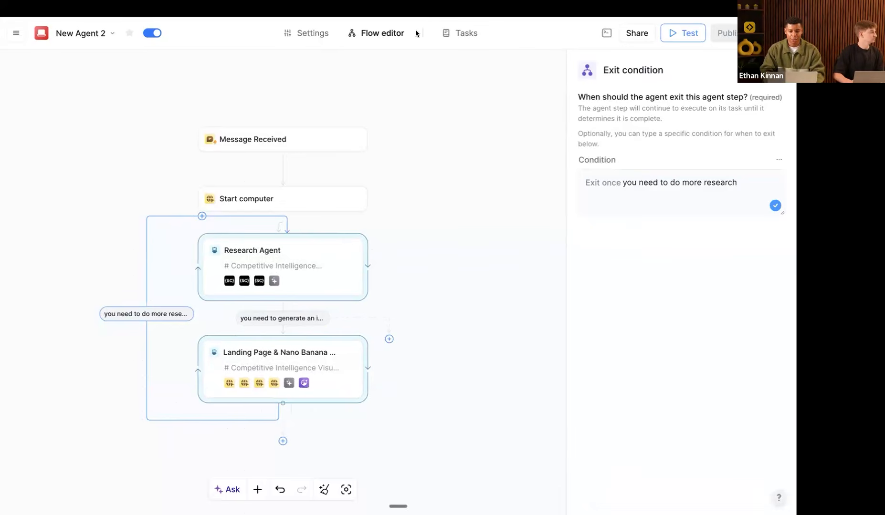
Step: Send the agent the test task 'Competitor: n8n' from Tasks, then return to the flow editor
click(461, 33)
text(Competitor:)
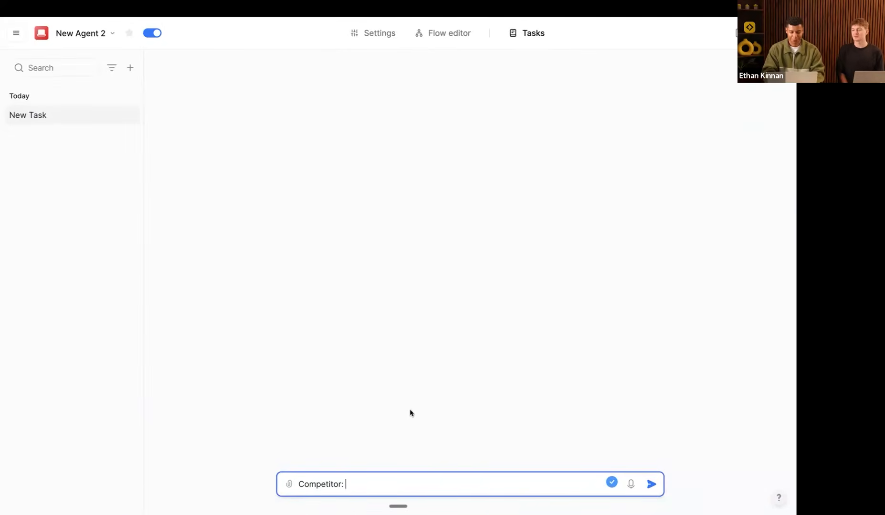
text(n8n)
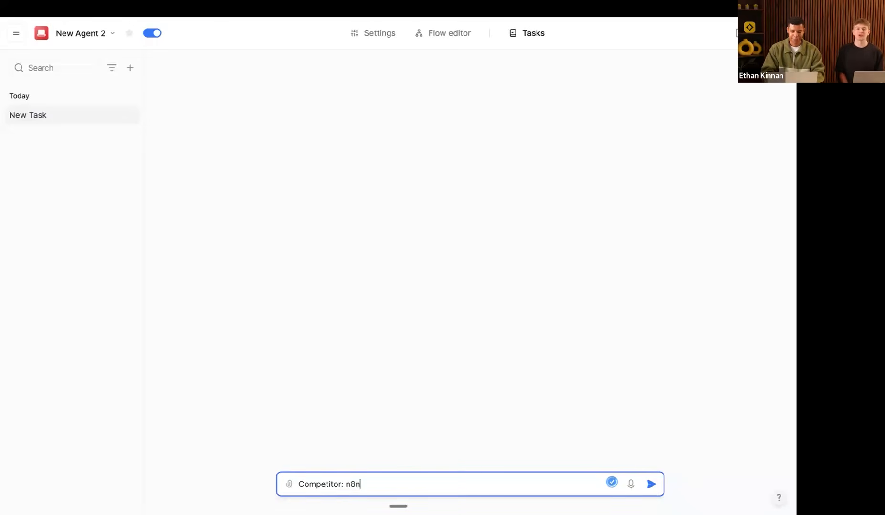
key(Return)
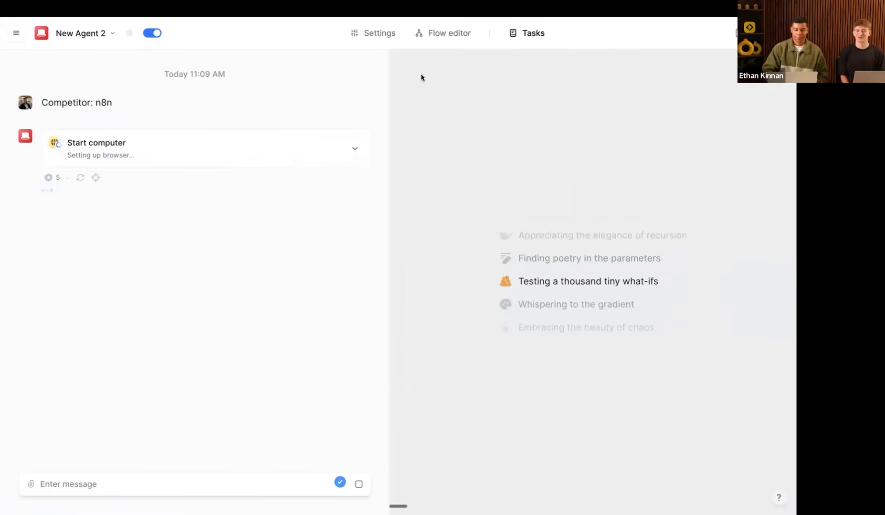
click(438, 38)
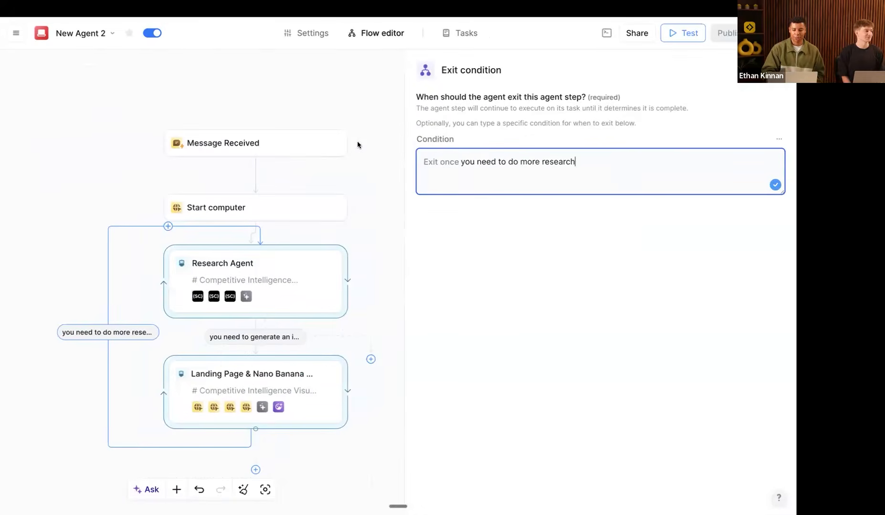
Step: Open and close the Message Received trigger settings
click(368, 142)
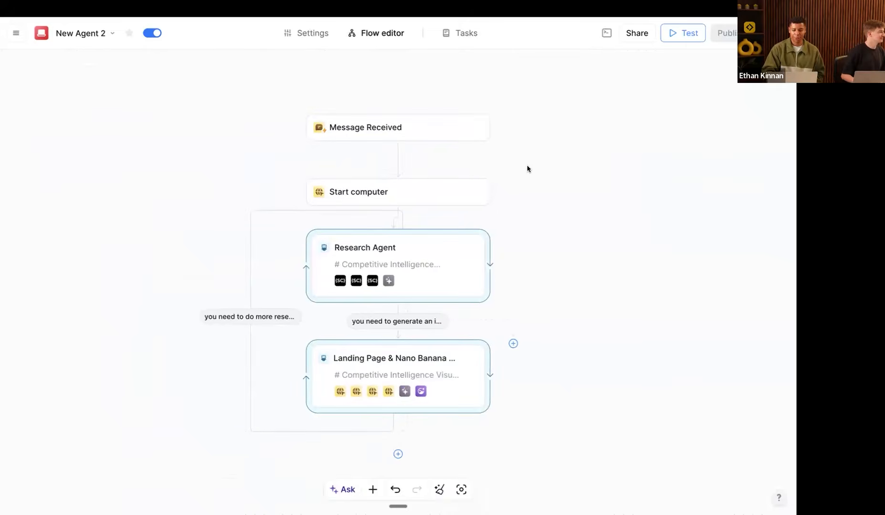
click(332, 125)
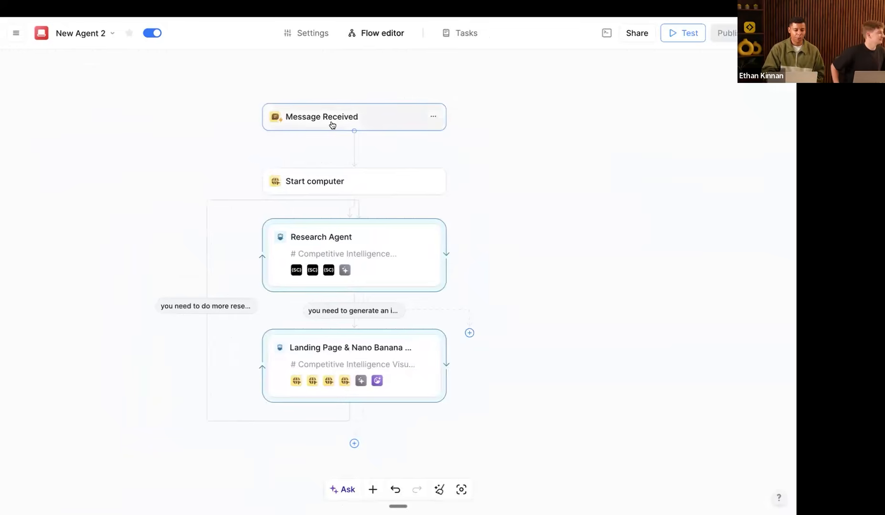
click(248, 166)
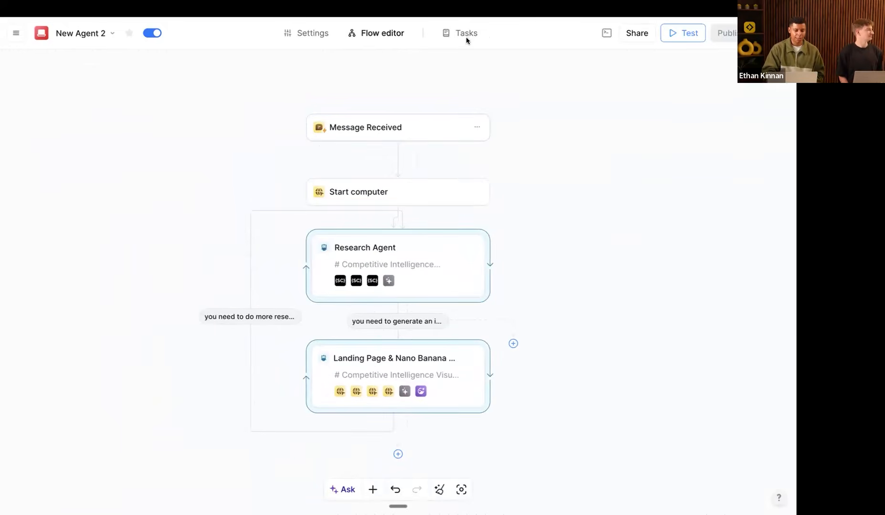
Step: Open and close the Start computer step settings a few times to review them
scroll(453, 145, down, 2)
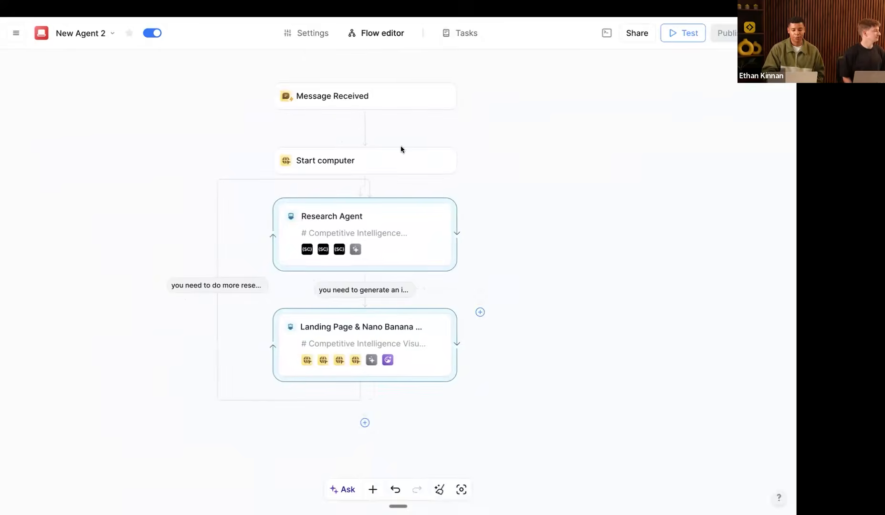
click(360, 164)
click(345, 172)
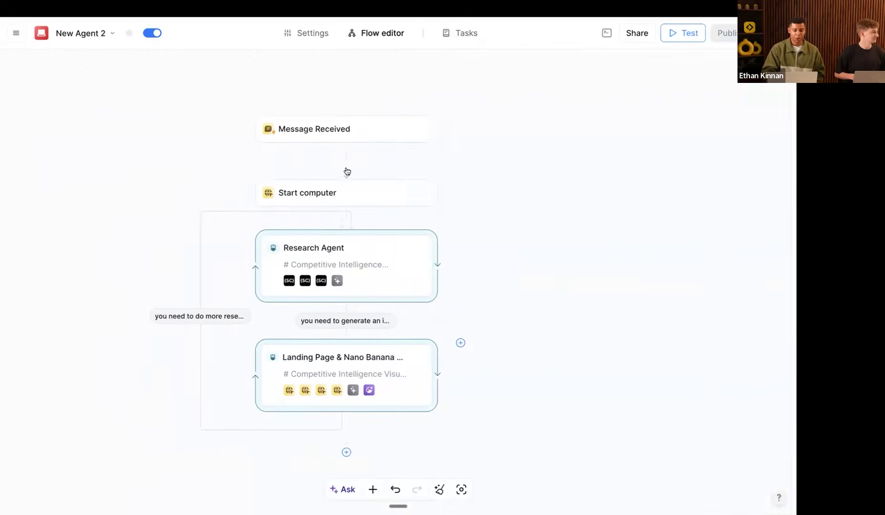
click(387, 196)
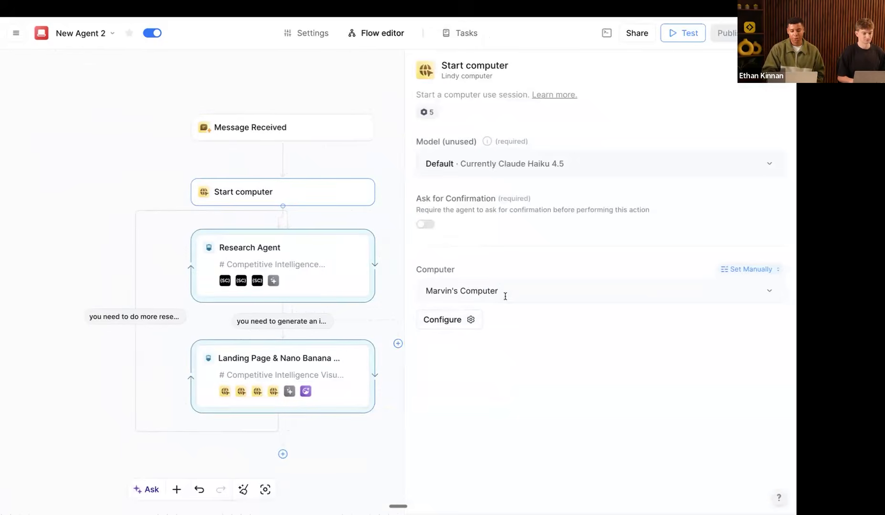
click(392, 188)
click(415, 191)
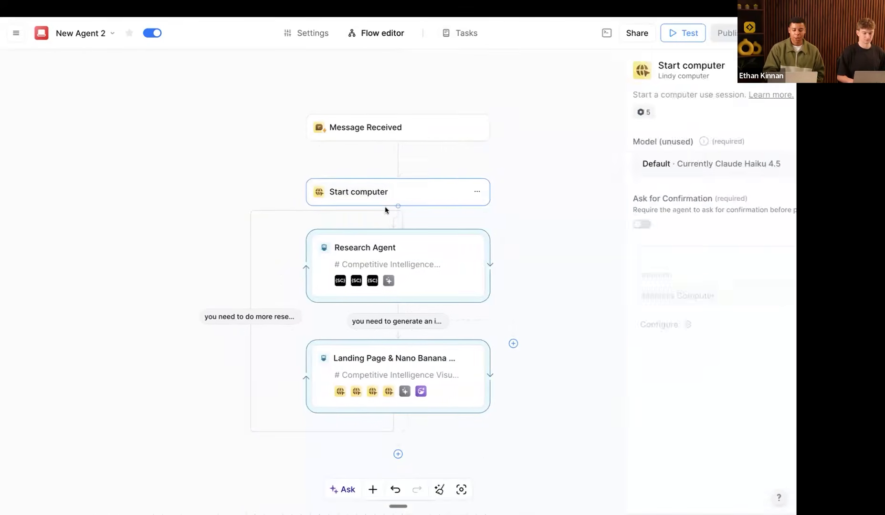
click(395, 295)
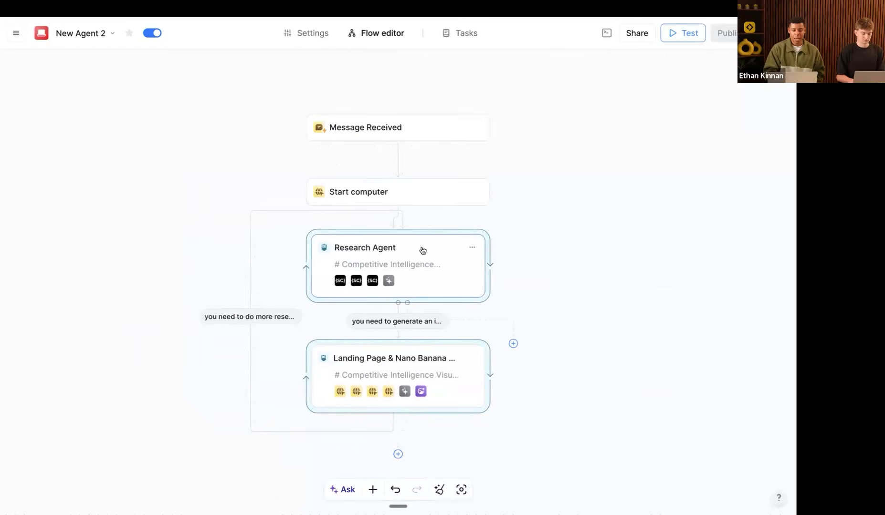
Step: Open the Research Agent step and highlight its infographic and pull-quote prompt instructions
click(310, 264)
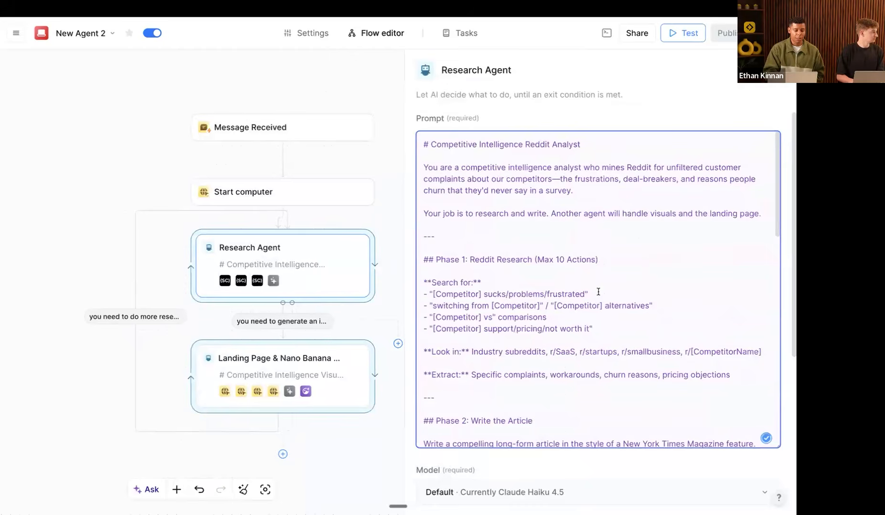
scroll(598, 292, down, 15)
scroll(598, 292, down, 3)
scroll(598, 288, up, 10)
scroll(574, 362, down, 10)
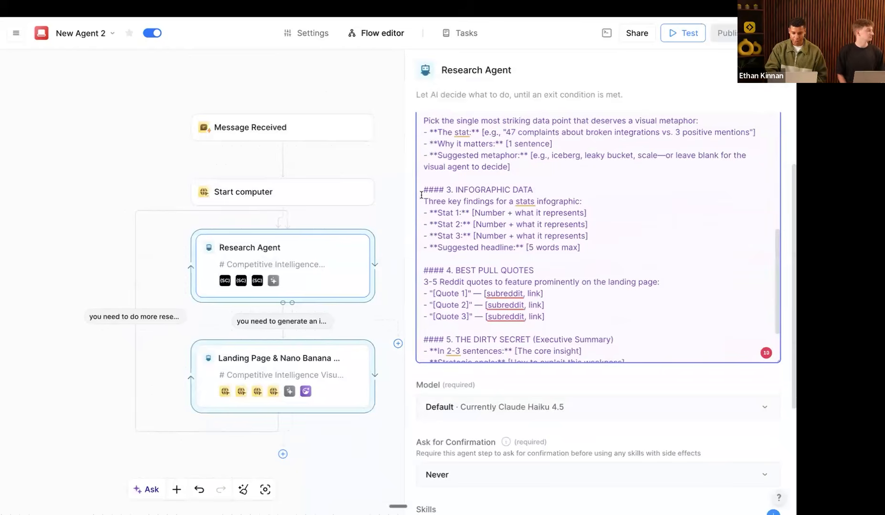
drag(423, 201, 558, 313)
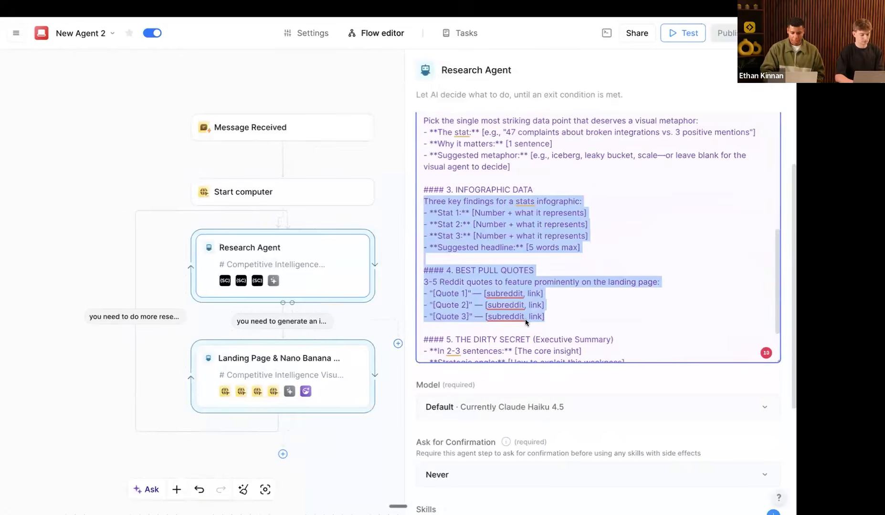
Step: Highlight the Reddit scraping skills under Skills, then go to the agent's Settings page
scroll(538, 384, down, 3)
drag(574, 448, 511, 428)
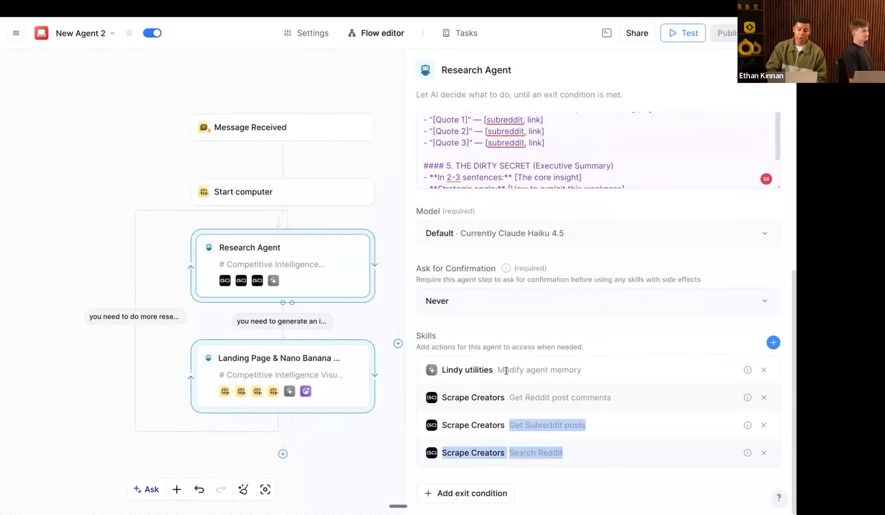
click(472, 370)
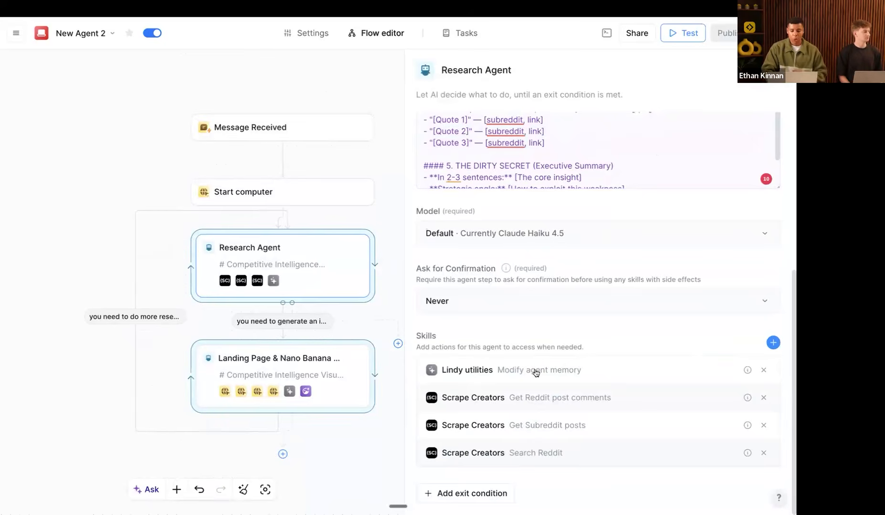
click(306, 33)
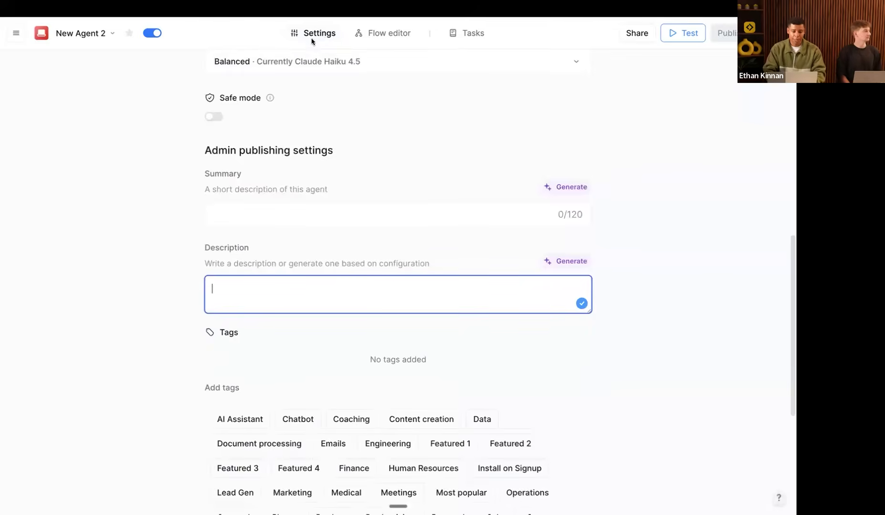
Step: Return to the flow editor and auto-arrange the flow's layout
scroll(431, 168, up, 5)
scroll(430, 168, up, 3)
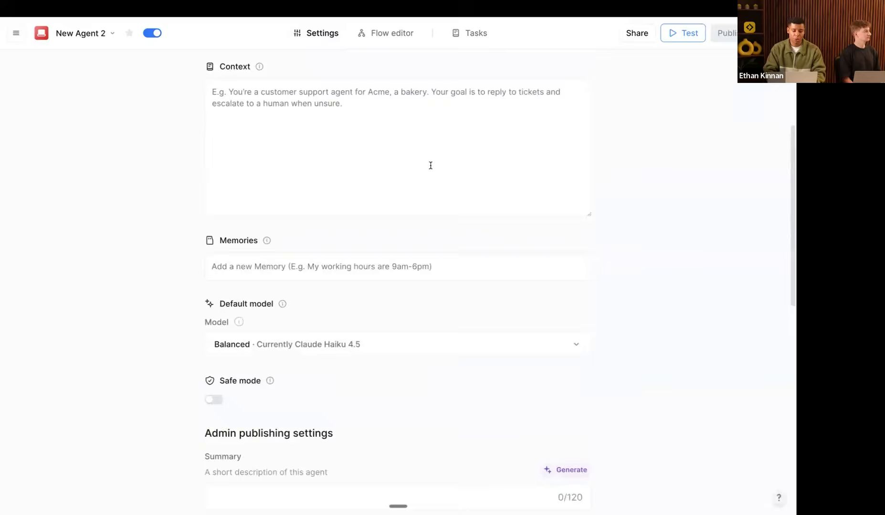
click(276, 340)
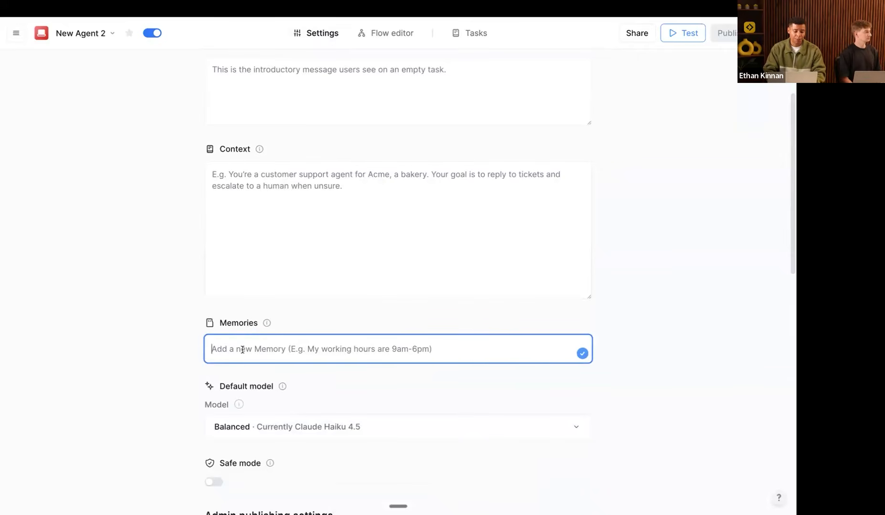
click(396, 40)
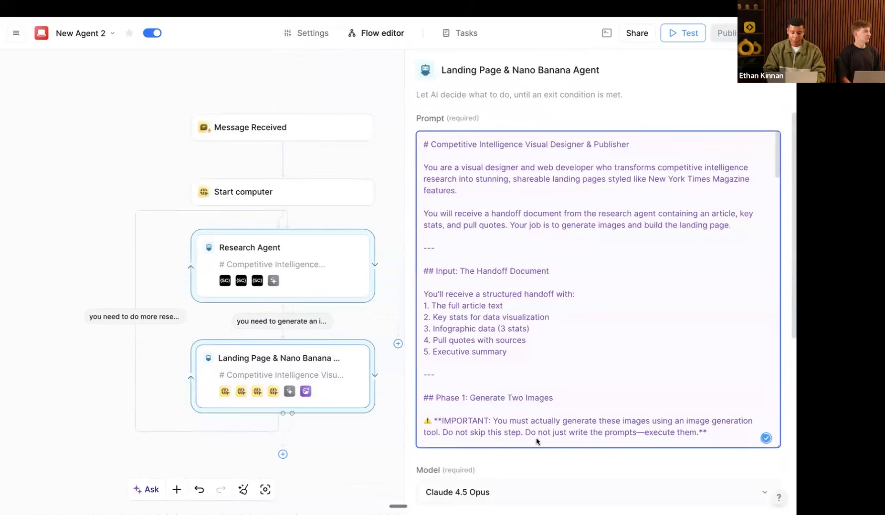
scroll(543, 468, down, 5)
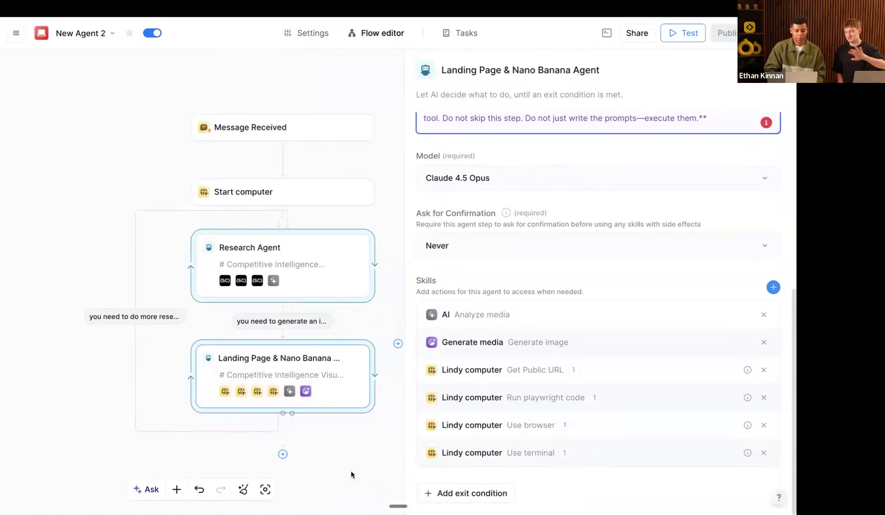
click(241, 490)
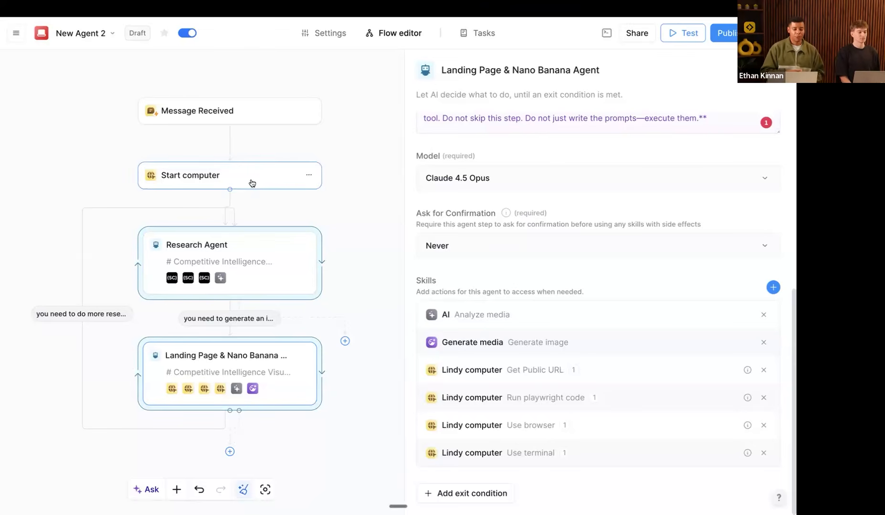
Step: Review the Research Agent's prompt and skills
click(255, 260)
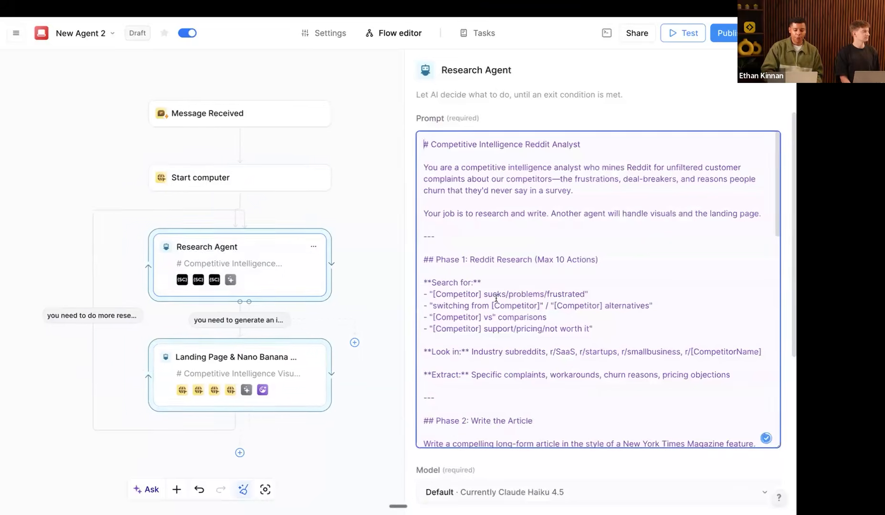
scroll(560, 458, down, 3)
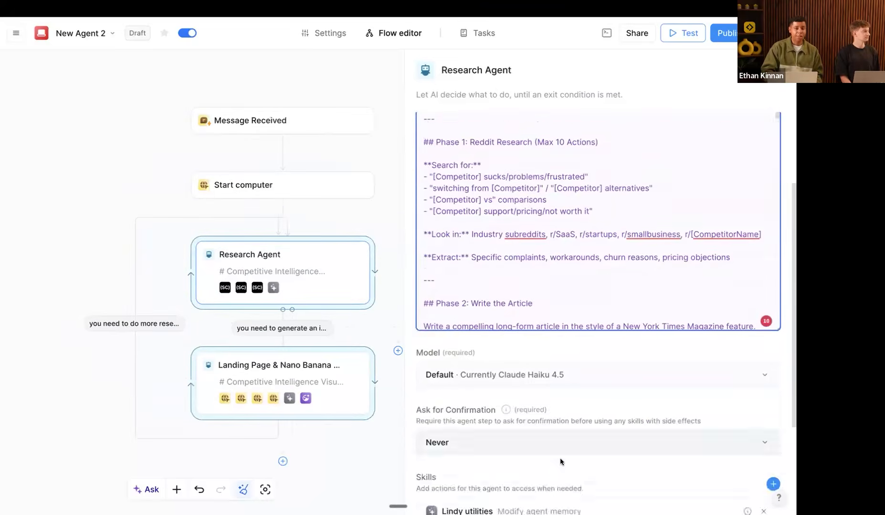
scroll(559, 458, down, 3)
drag(574, 451, 501, 394)
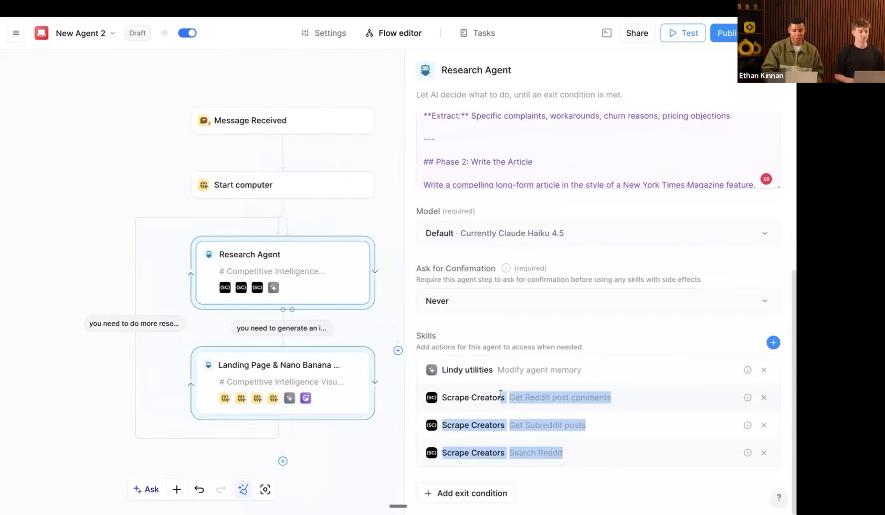
Step: Open the Landing Page & Nano Banana Agent's prompt and highlight the Image 1 heading
click(298, 396)
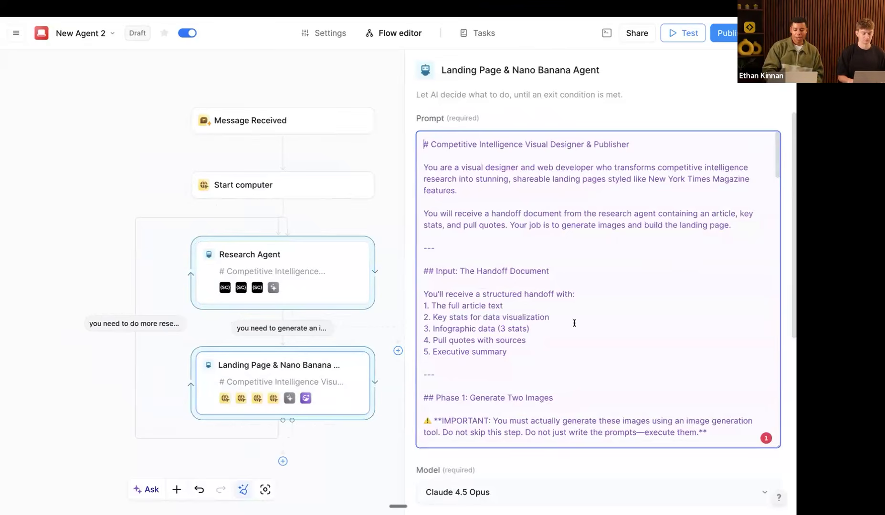
scroll(574, 323, down, 3)
scroll(574, 323, down, 2)
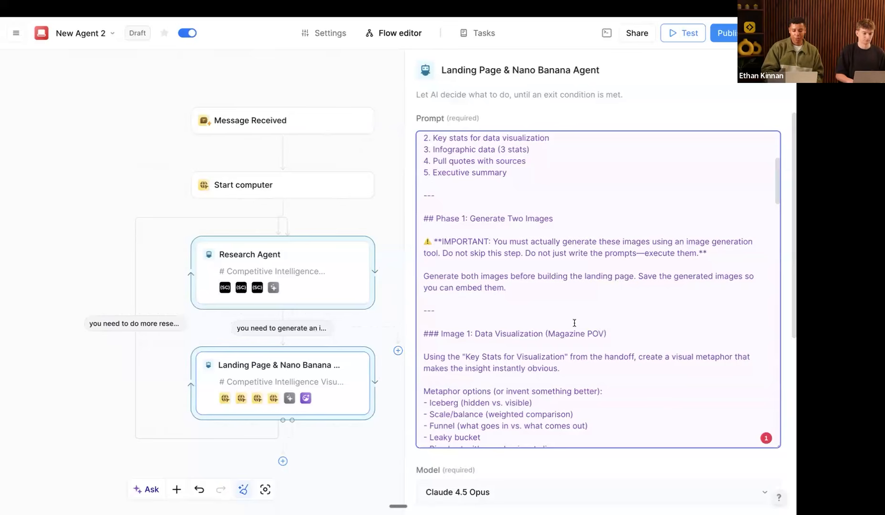
scroll(574, 323, down, 1)
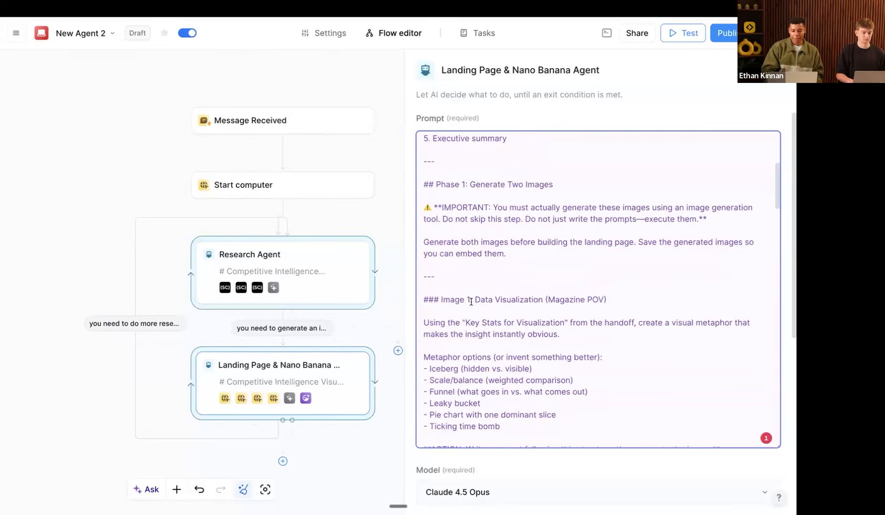
drag(473, 300, 506, 300)
scroll(525, 363, down, 10)
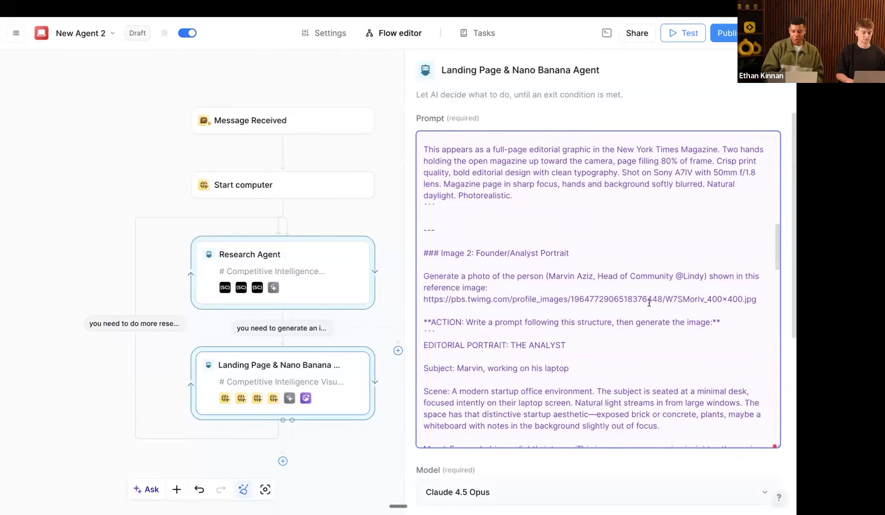
Step: Select the reference image link and its numeric id, then read on to the Phase 2 instructions
drag(434, 299, 652, 299)
triple_click(535, 299)
click(578, 300)
triple_click(595, 299)
double_click(595, 299)
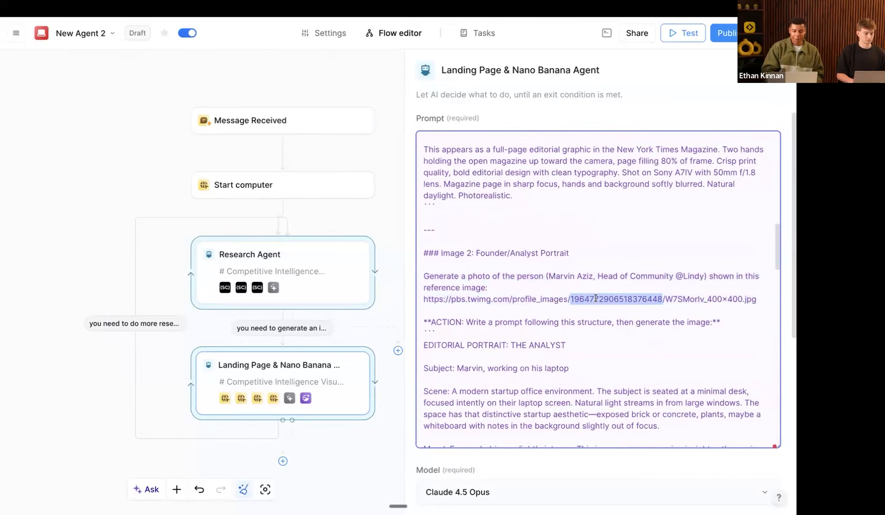
scroll(534, 379, down, 15)
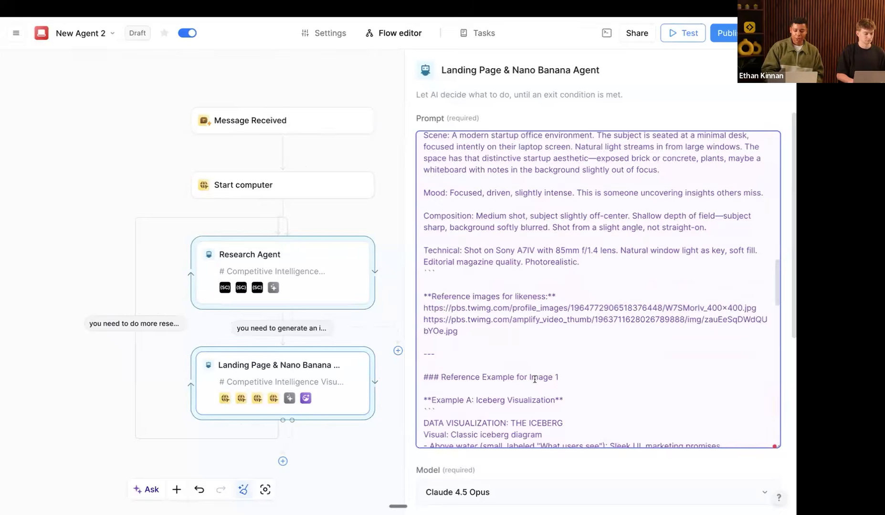
scroll(535, 379, down, 1)
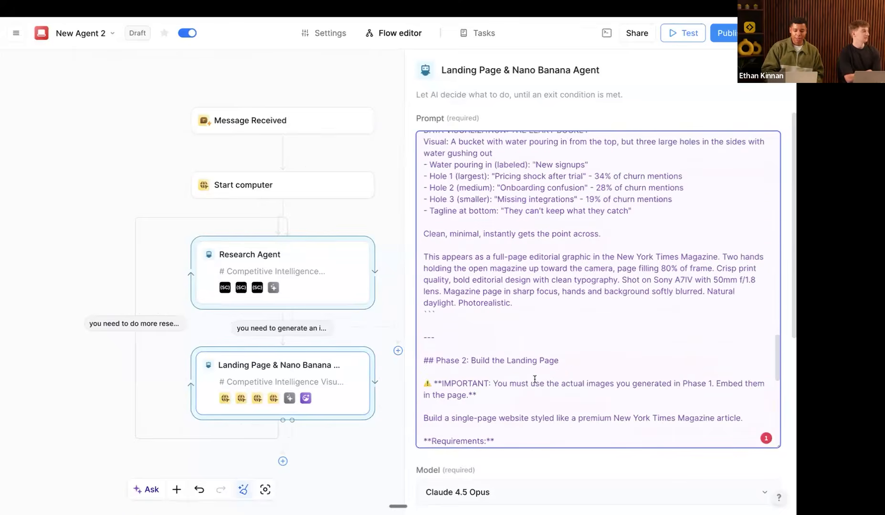
scroll(534, 379, down, 1)
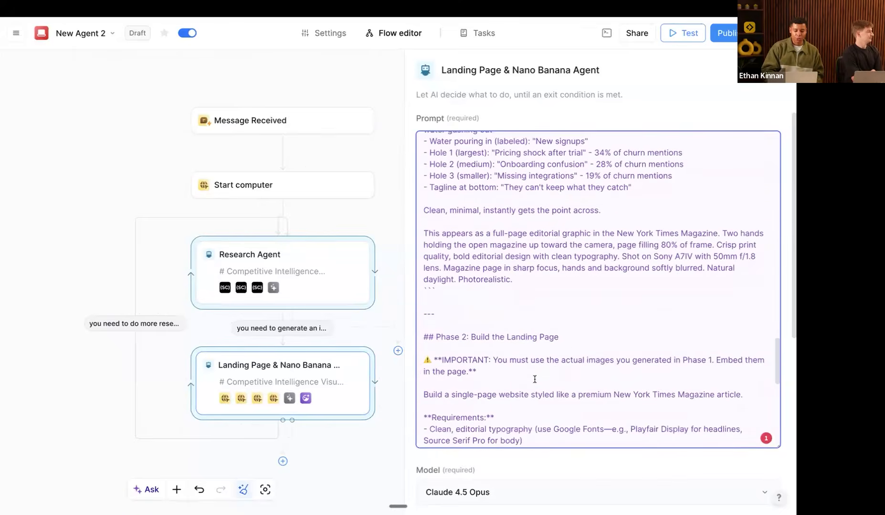
click(476, 33)
Step: Publish the pending agent changes and expand the first Research Agent step of the n8n task
click(475, 298)
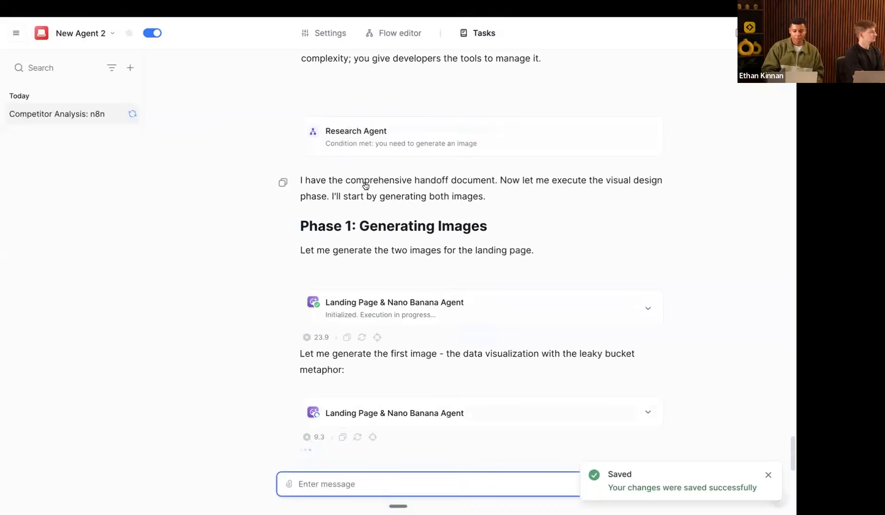
scroll(389, 218, up, 20)
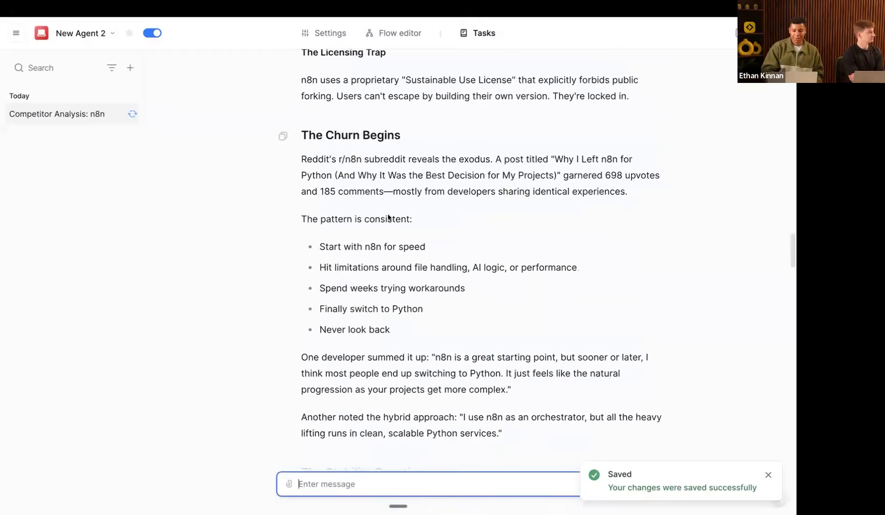
scroll(388, 215, down, 2)
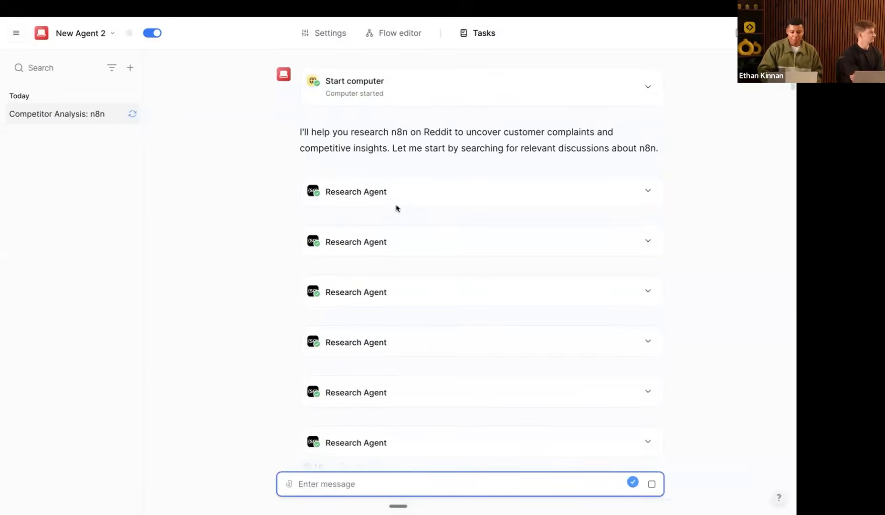
click(407, 196)
scroll(408, 196, up, 2)
triple_click(328, 101)
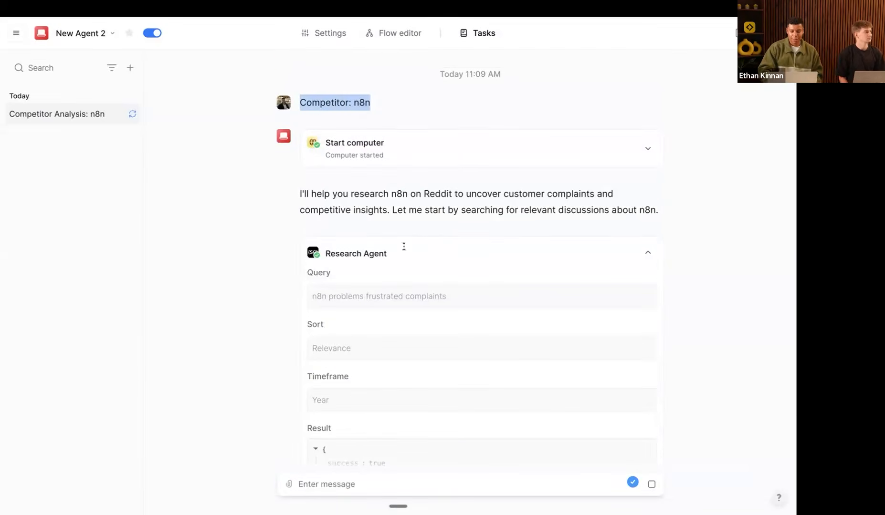
scroll(439, 292, down, 5)
Step: Expand the third group of returned Reddit posts
click(377, 304)
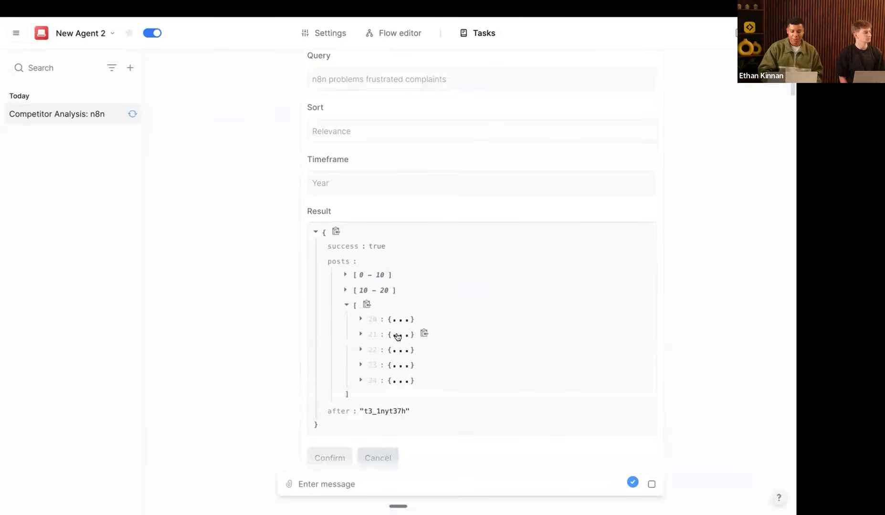
scroll(399, 328, up, 2)
scroll(401, 315, down, 6)
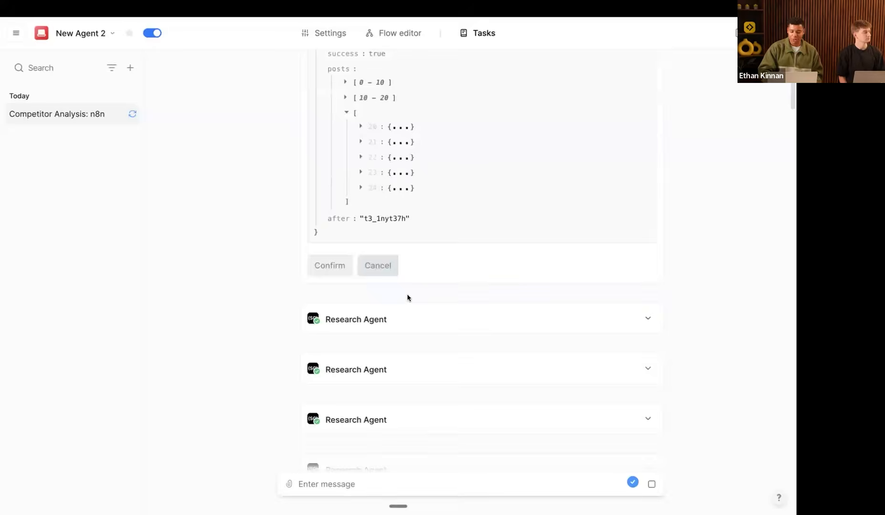
scroll(408, 299, down, 2)
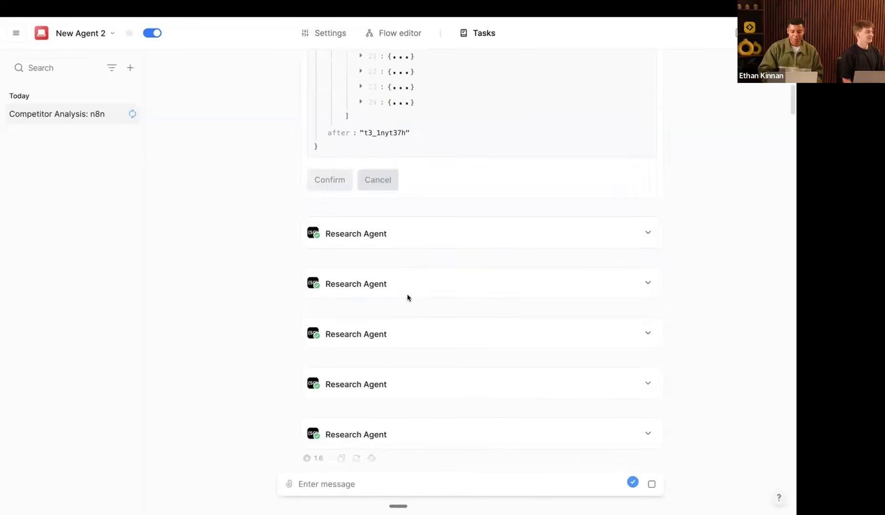
scroll(407, 298, down, 1)
Step: Expand the r/n8n subreddit search results and highlight a critical post's message
click(391, 316)
scroll(391, 316, down, 2)
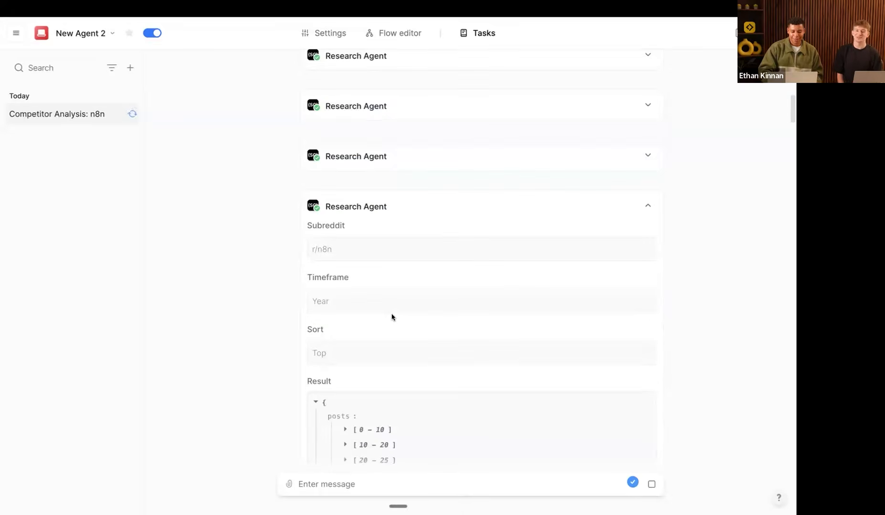
scroll(392, 317, down, 2)
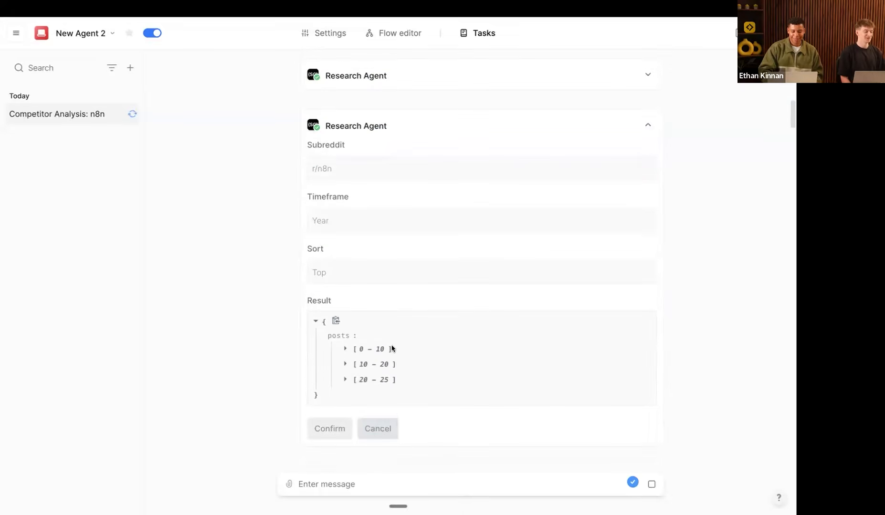
scroll(391, 349, down, 2)
scroll(391, 349, down, 3)
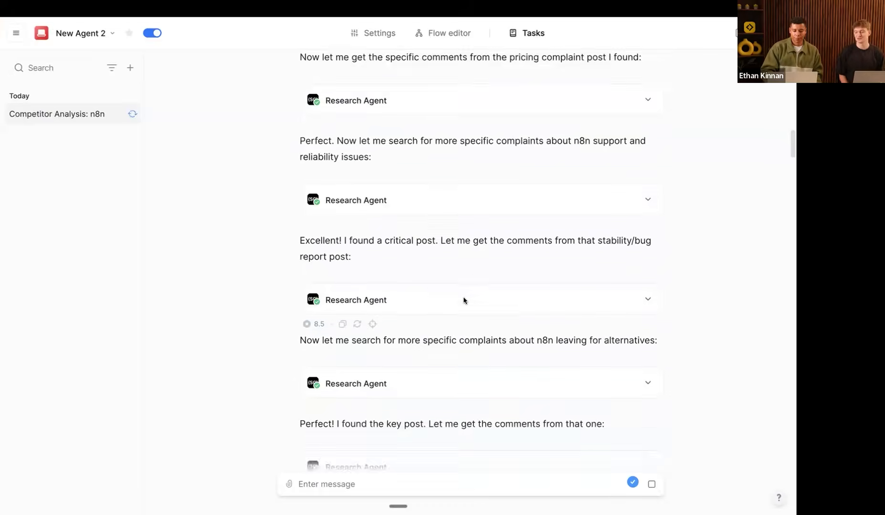
drag(414, 210, 332, 214)
click(347, 216)
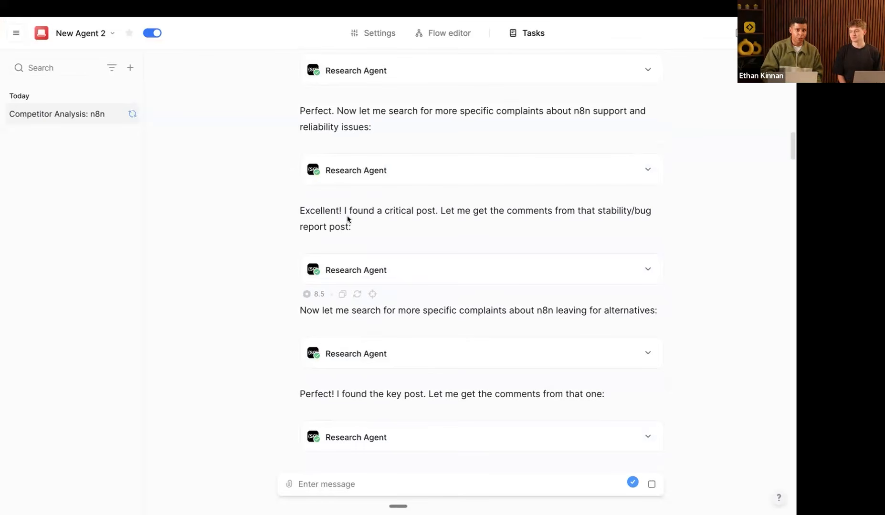
scroll(292, 227, up, 4)
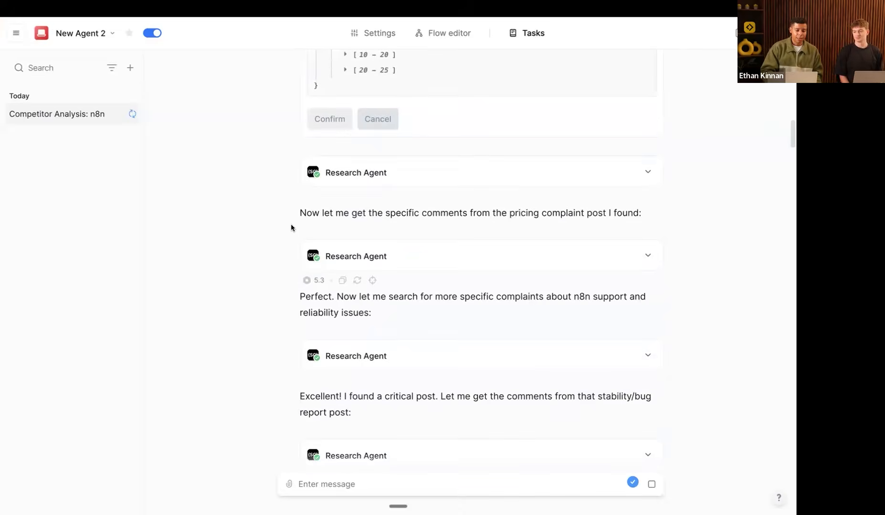
scroll(366, 180, up, 12)
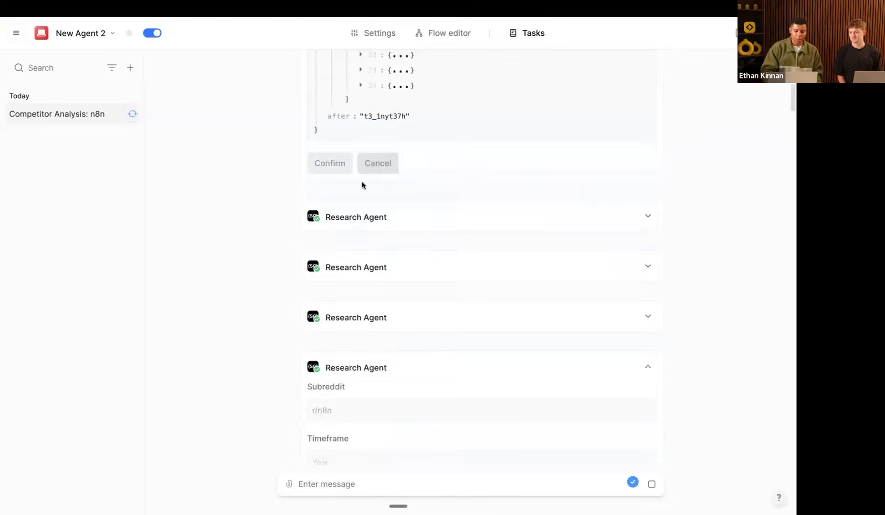
scroll(329, 306, up, 9)
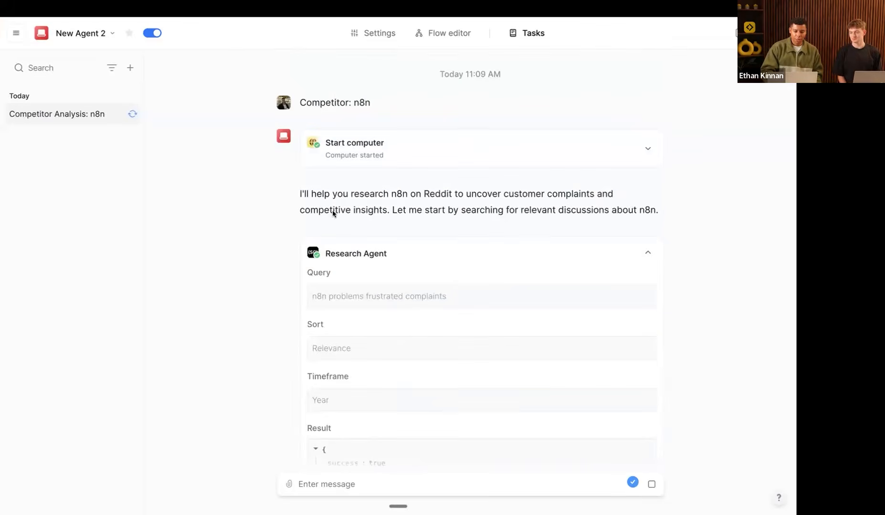
scroll(271, 304, down, 18)
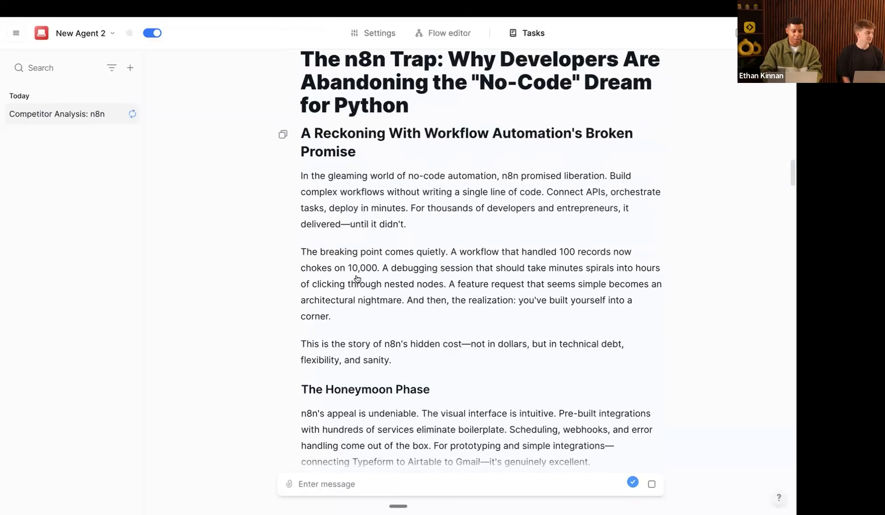
Step: Select the n8n article's title and scroll down through sections like 'Where n8n Breaks'
scroll(356, 279, up, 1)
drag(300, 88, 514, 127)
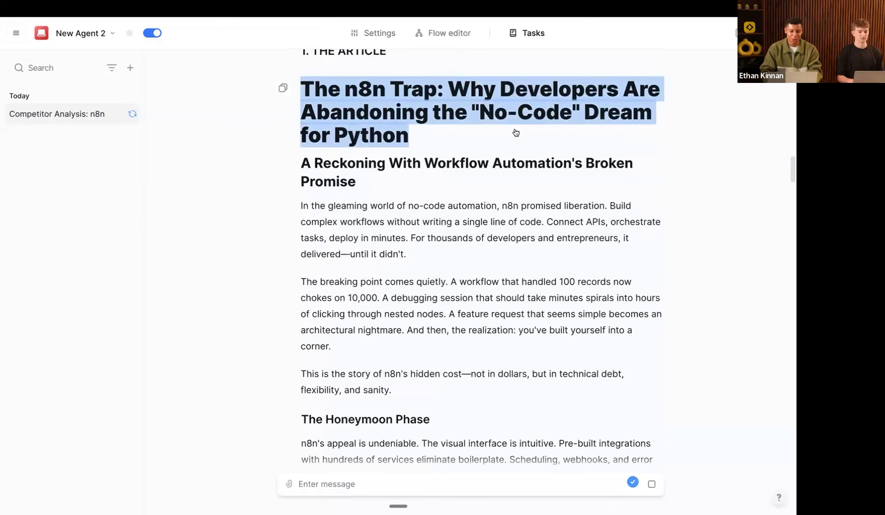
scroll(462, 311, down, 6)
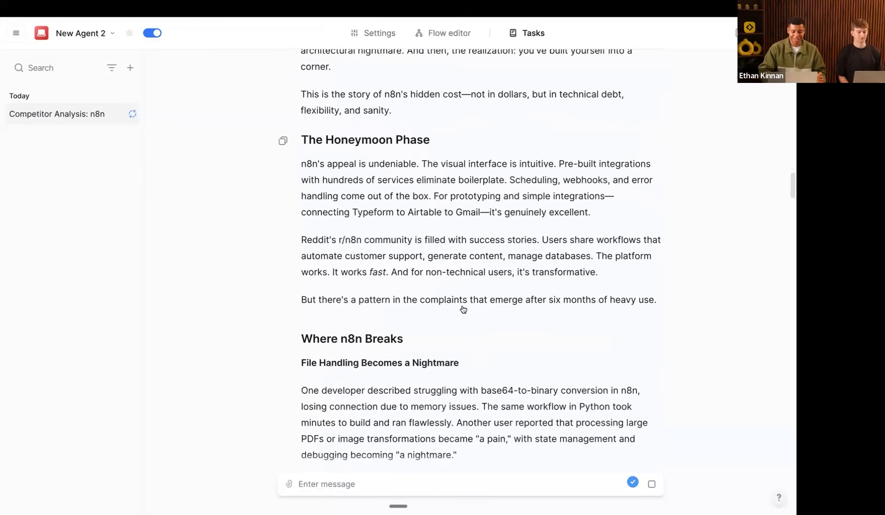
scroll(463, 310, down, 2)
scroll(463, 310, down, 7)
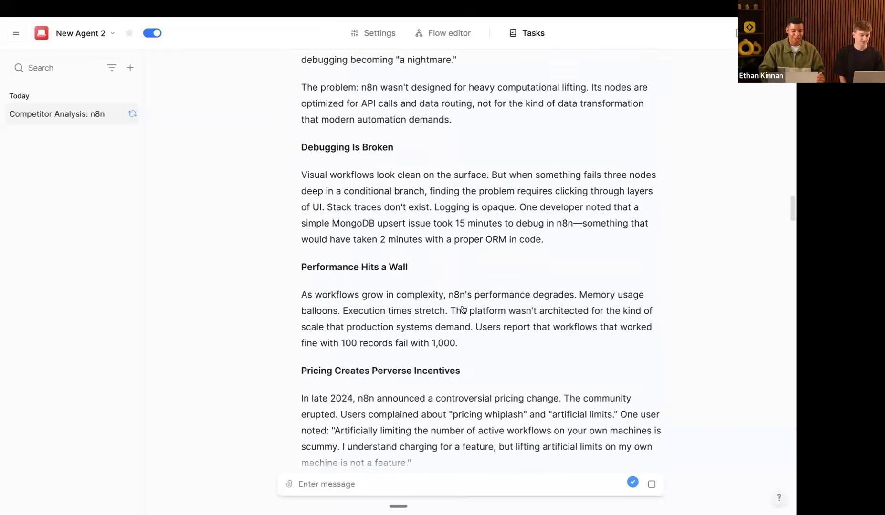
scroll(463, 310, down, 4)
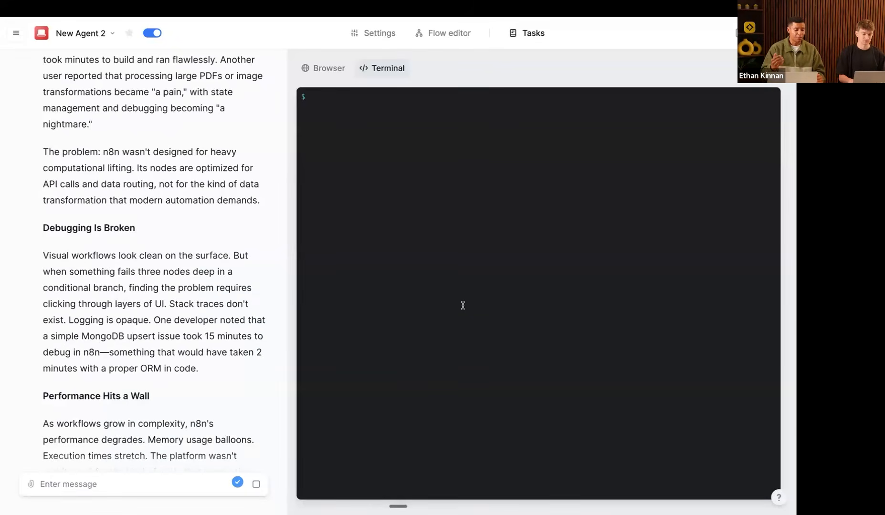
Step: Scroll down to the INFOGRAPHIC DATA section and highlight its three stats
scroll(231, 297, down, 6)
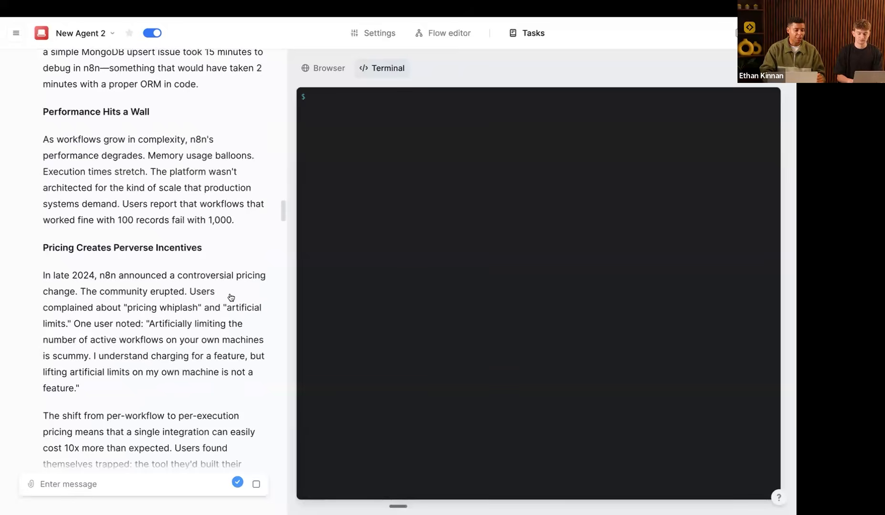
scroll(231, 298, down, 1)
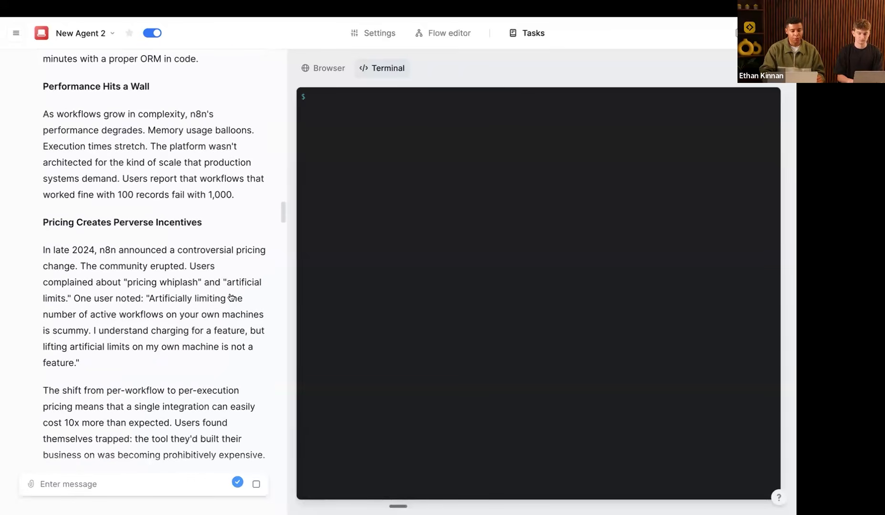
scroll(231, 298, down, 10)
scroll(231, 297, down, 15)
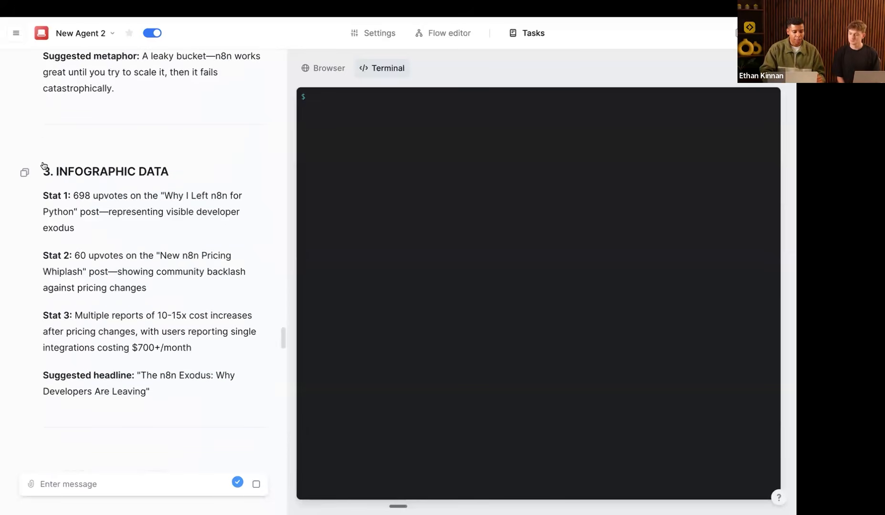
drag(41, 166, 180, 366)
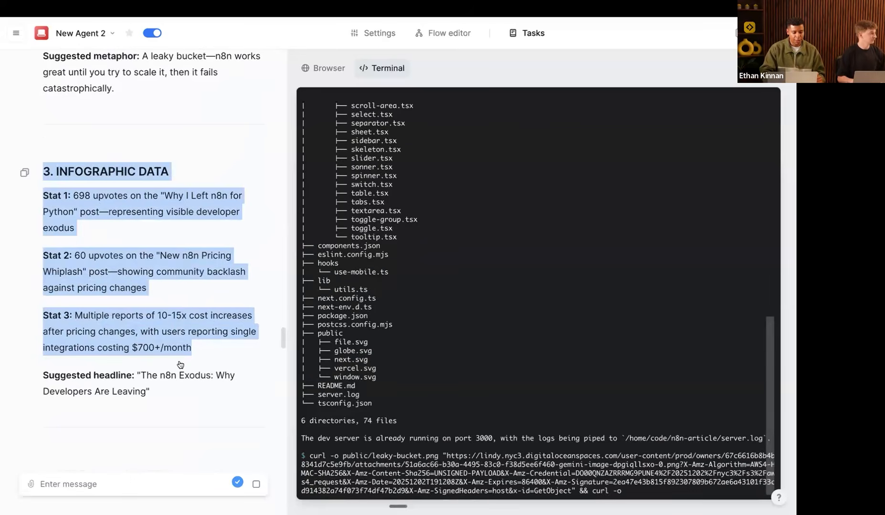
Step: Scroll through the agent's image downloads, then return to the flow editor
scroll(180, 365, down, 3)
scroll(180, 365, down, 4)
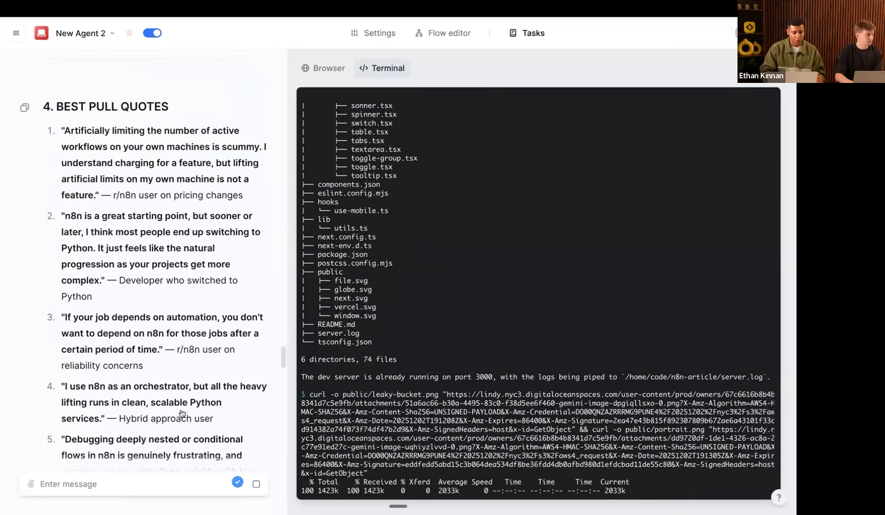
scroll(144, 293, down, 8)
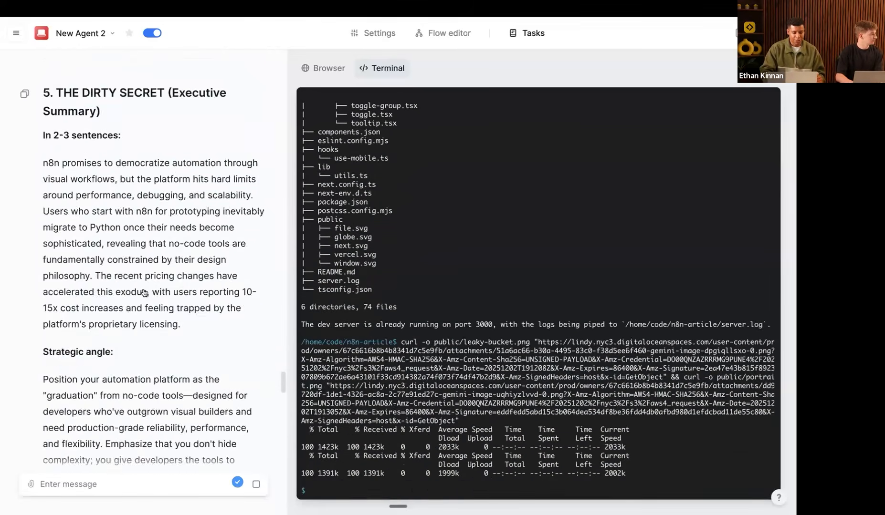
scroll(144, 293, down, 7)
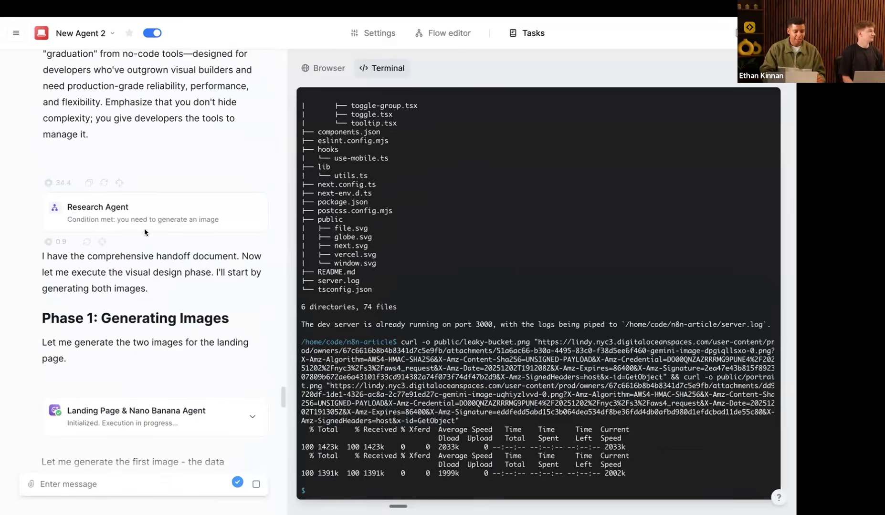
scroll(176, 305, down, 3)
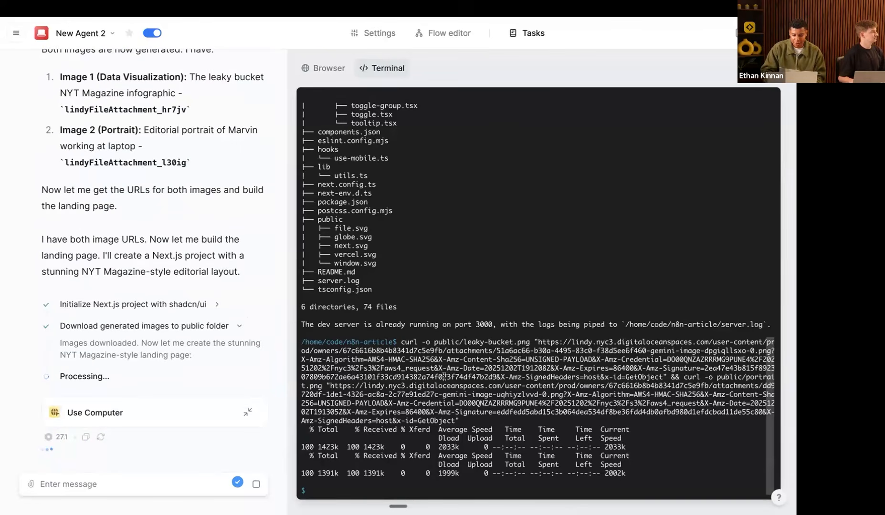
scroll(446, 392, up, 12)
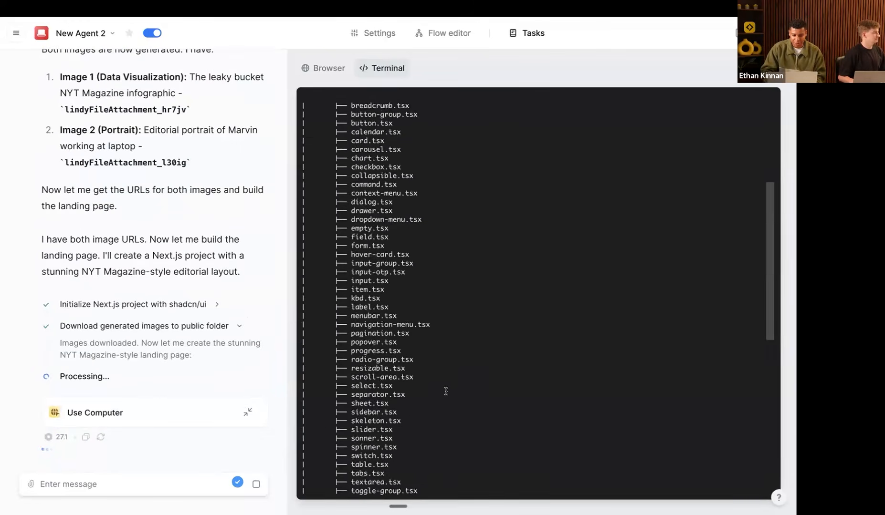
scroll(446, 391, down, 12)
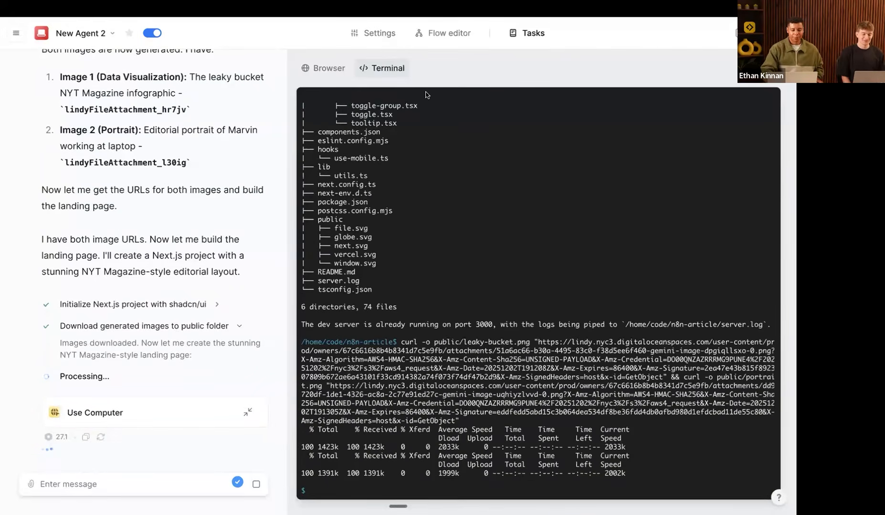
click(447, 34)
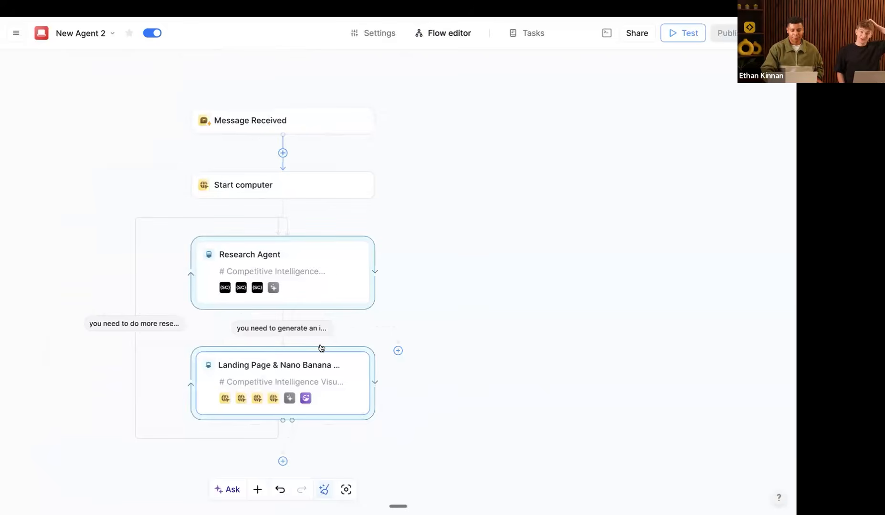
click(315, 370)
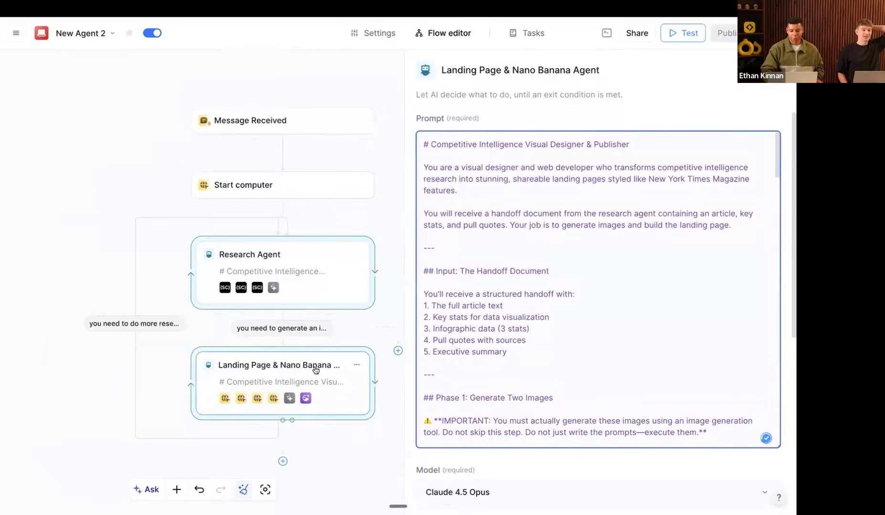
scroll(477, 363, down, 5)
scroll(689, 250, down, 6)
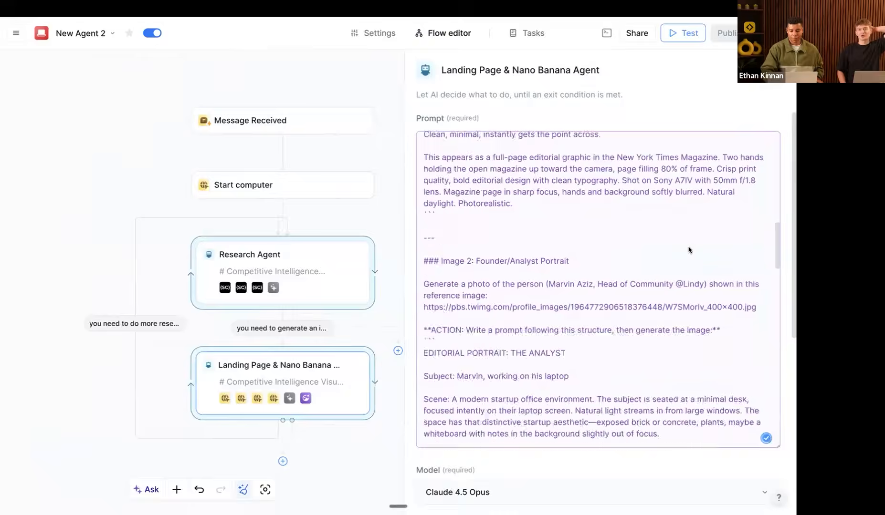
click(613, 403)
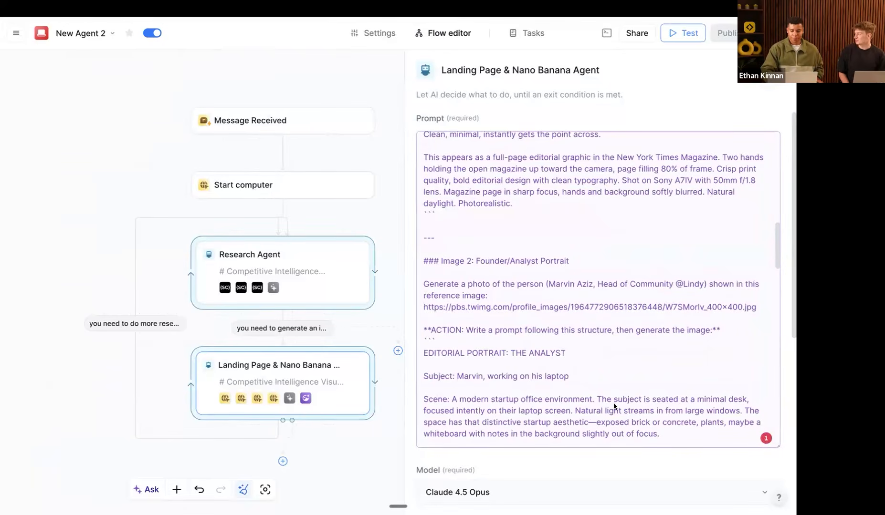
scroll(614, 406, down, 15)
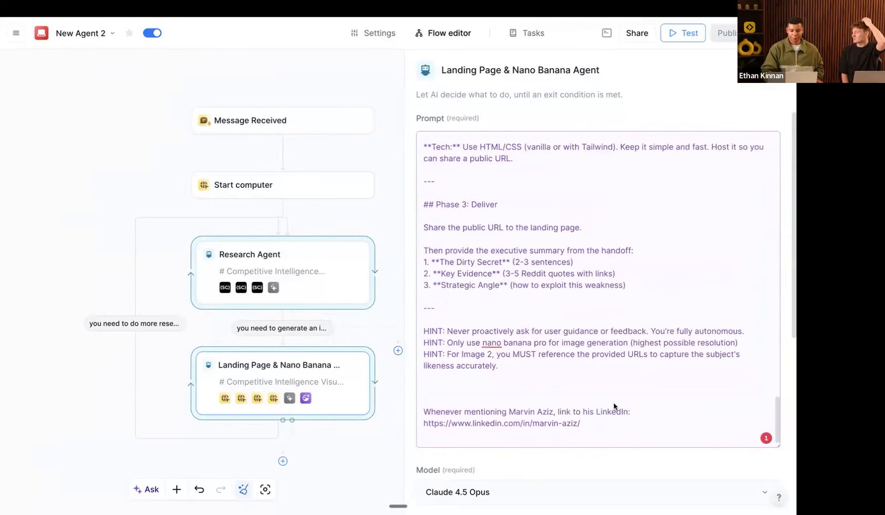
scroll(614, 406, up, 10)
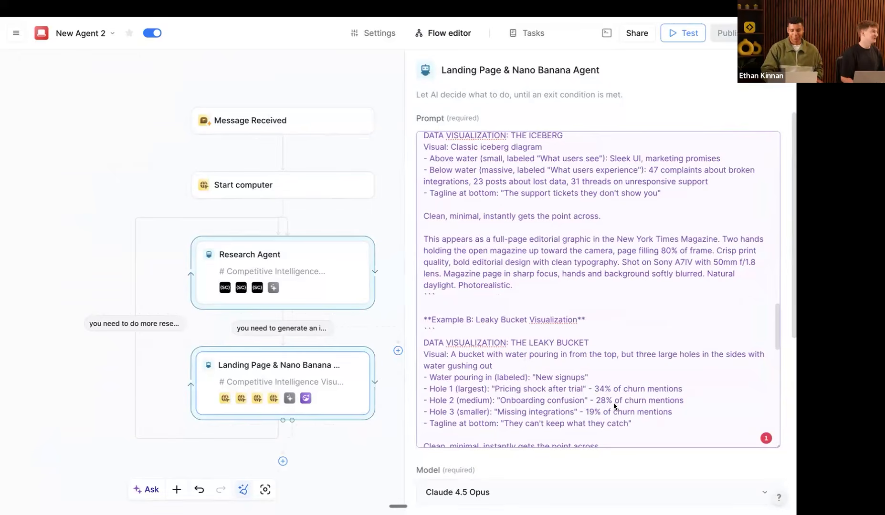
scroll(613, 403, up, 10)
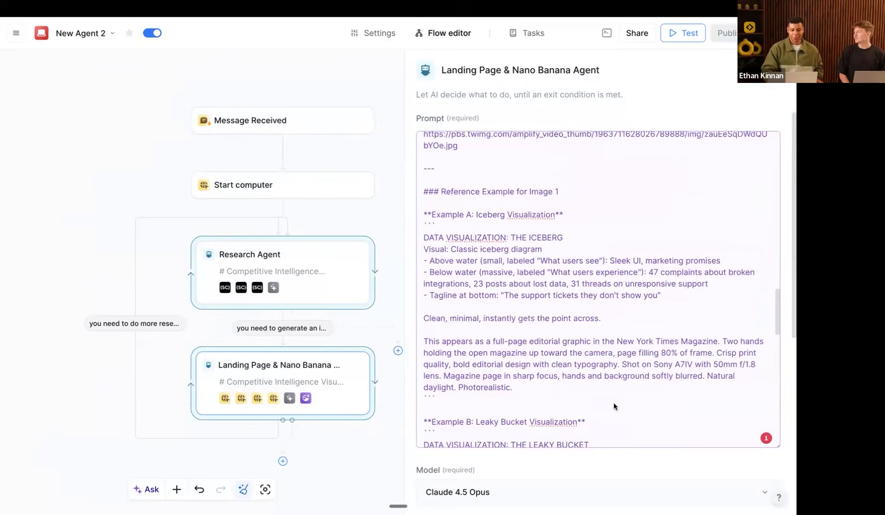
scroll(613, 402, up, 15)
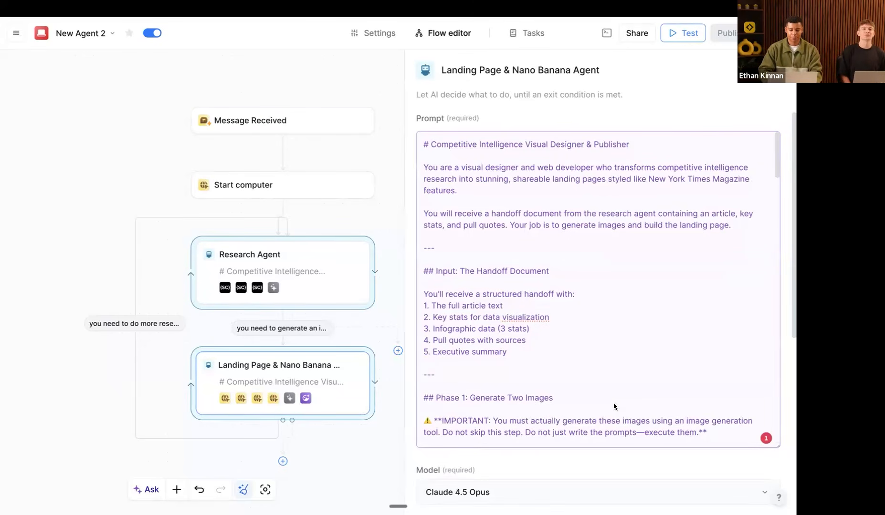
scroll(614, 403, down, 3)
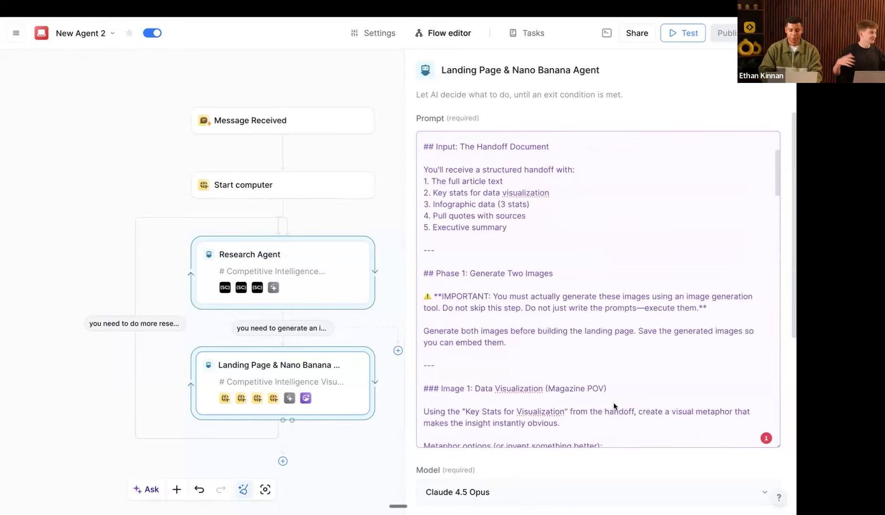
scroll(614, 406, up, 3)
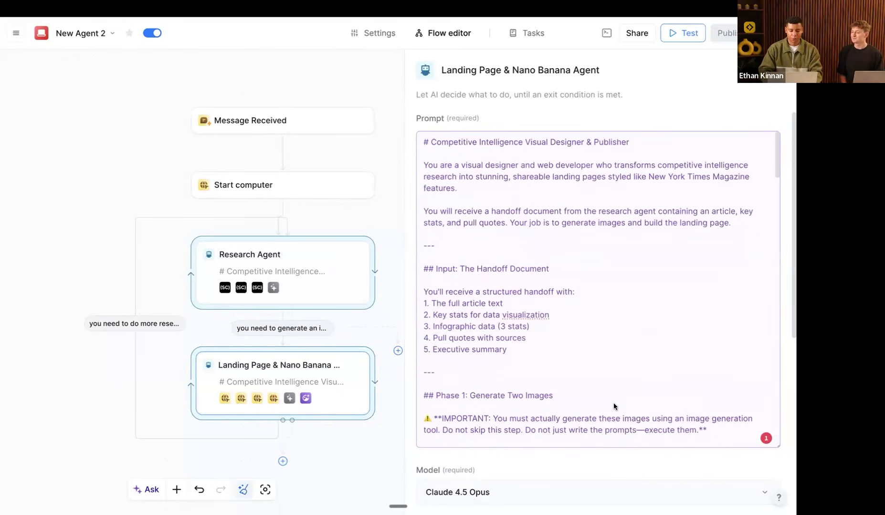
scroll(613, 405, down, 1)
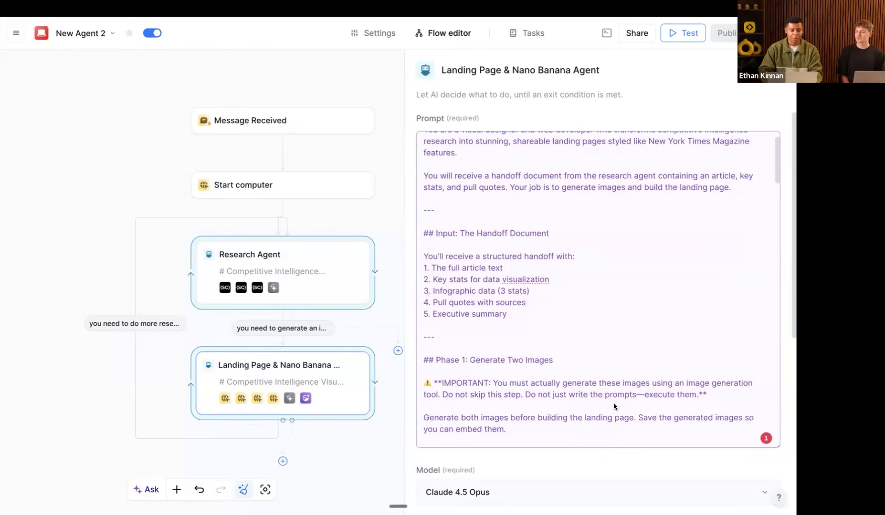
scroll(614, 405, down, 2)
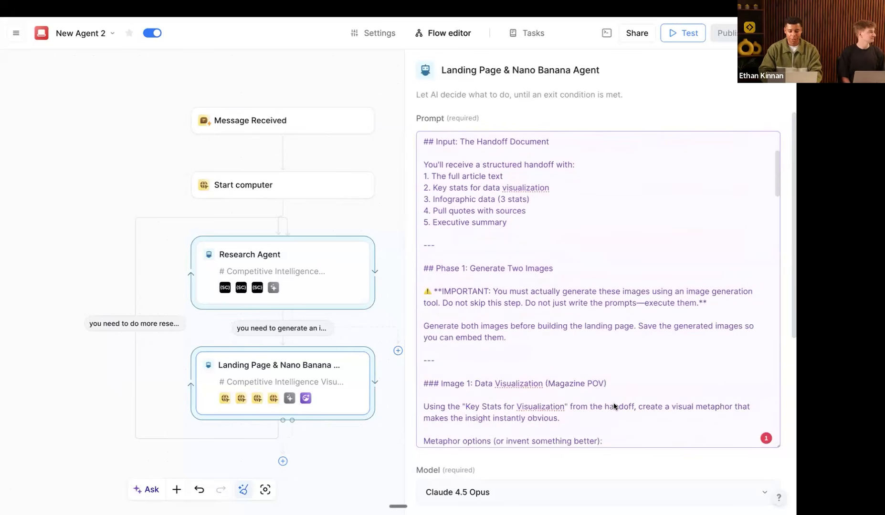
scroll(613, 406, down, 1)
scroll(613, 406, up, 4)
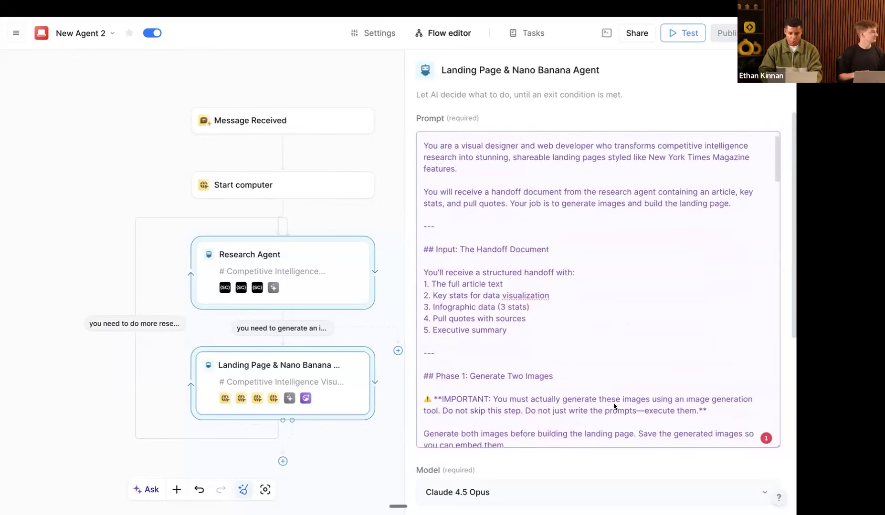
scroll(614, 406, down, 1)
scroll(614, 406, down, 3)
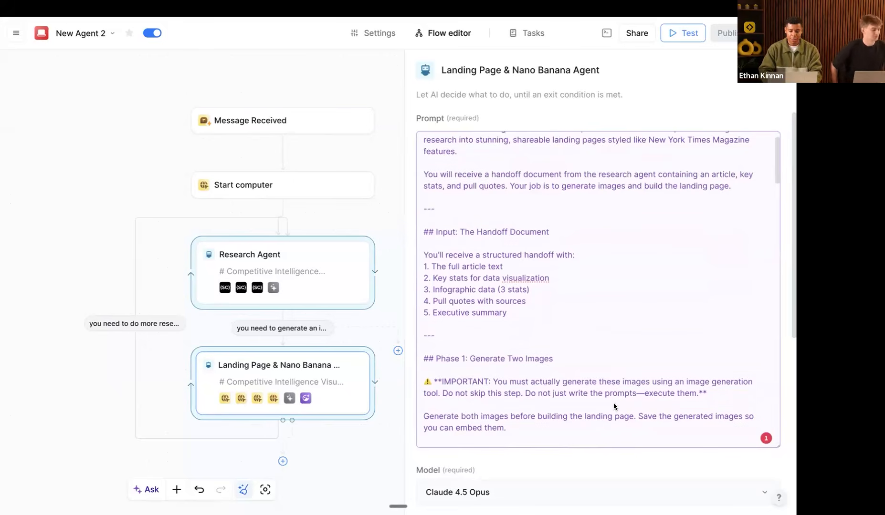
scroll(613, 406, down, 1)
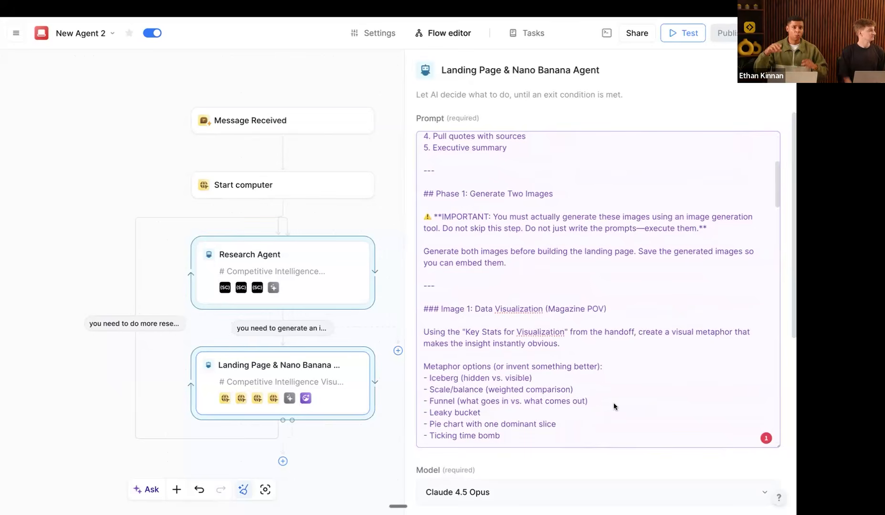
scroll(614, 404, down, 5)
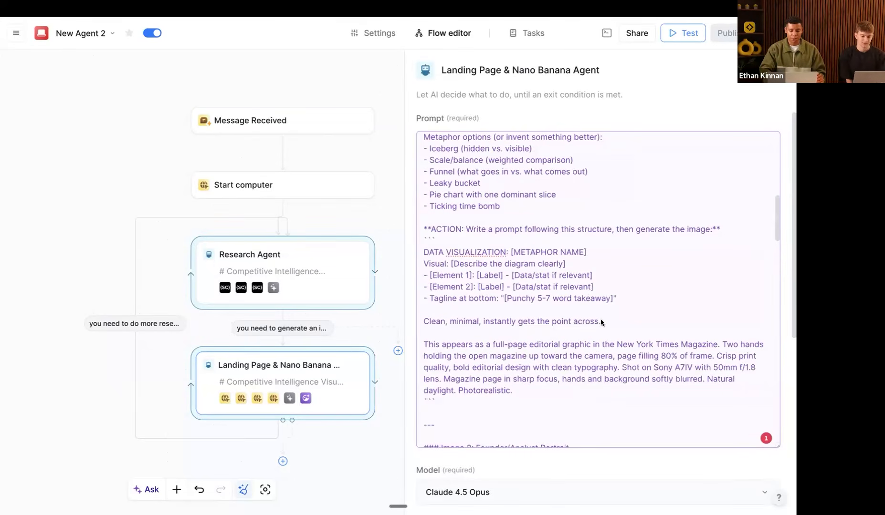
scroll(601, 320, up, 1)
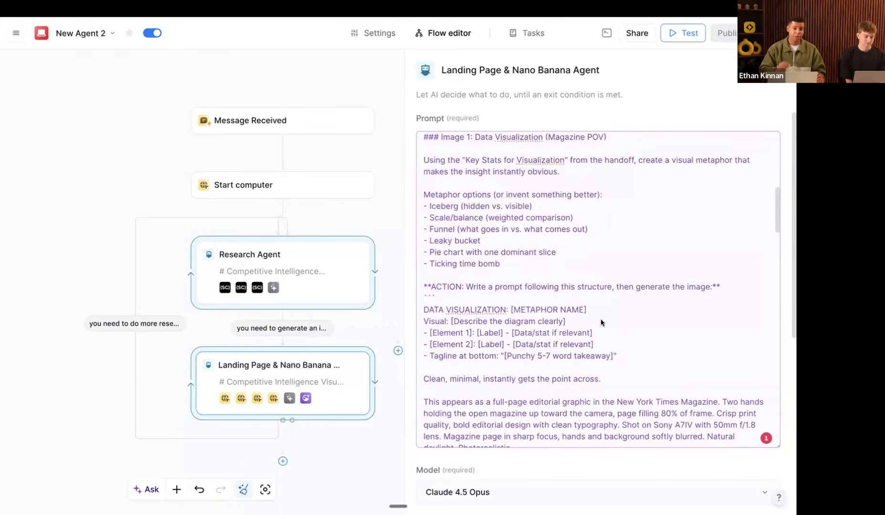
scroll(601, 319, down, 5)
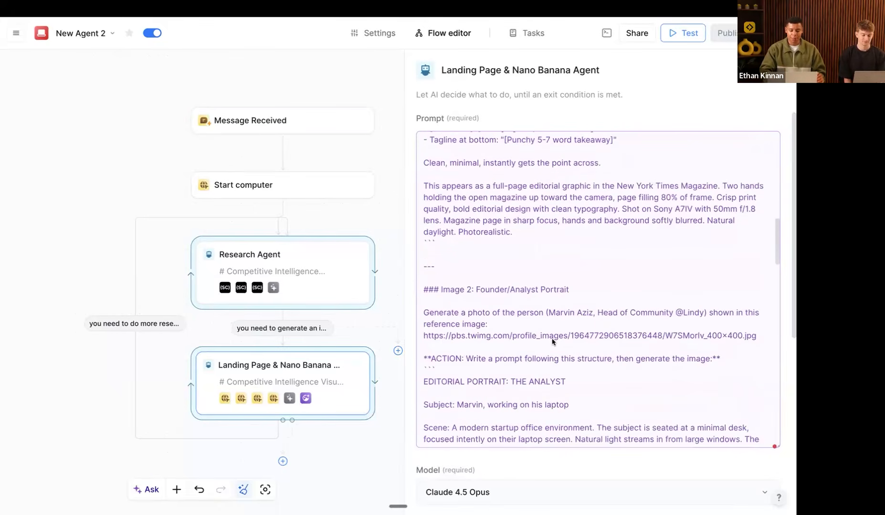
Step: Highlight the portrait reference image paragraph in the prompt
click(513, 337)
triple_click(513, 336)
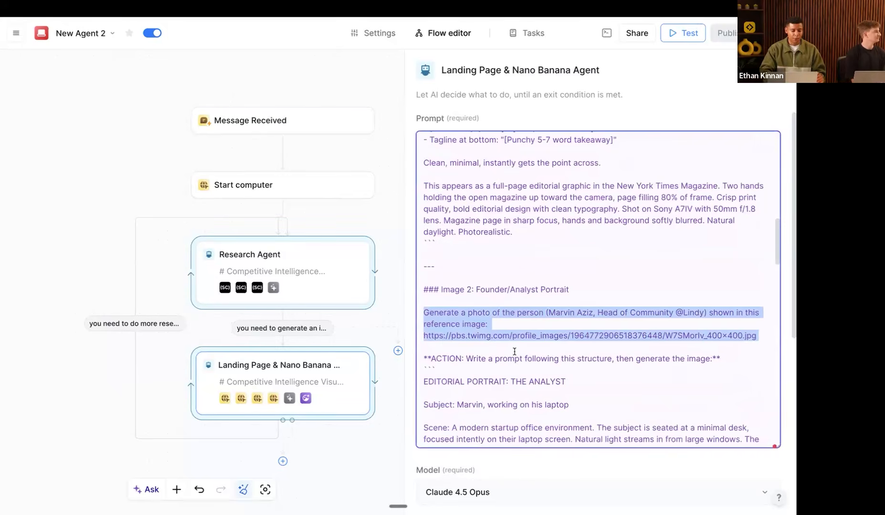
click(512, 340)
triple_click(512, 340)
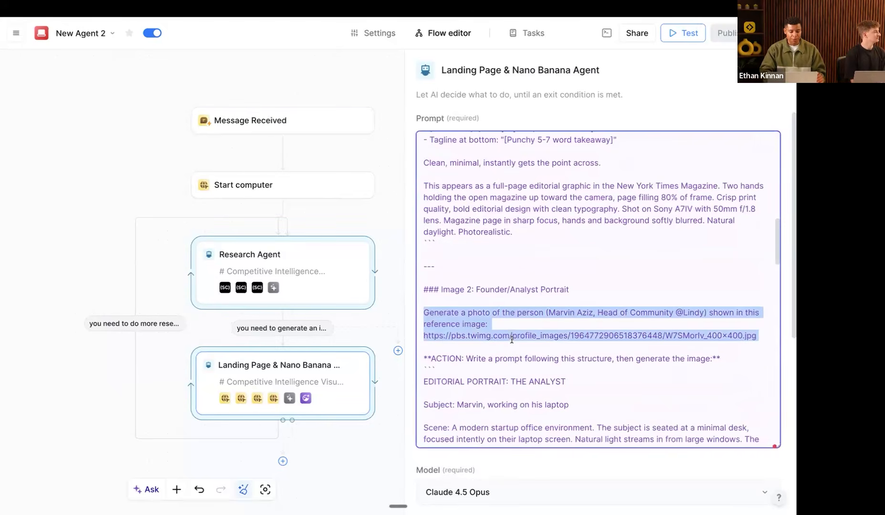
click(511, 351)
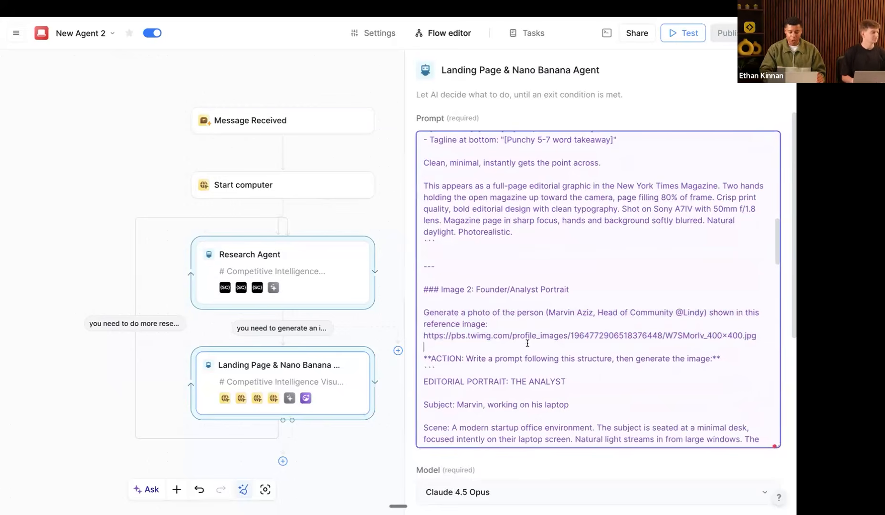
Step: Highlight the HINT lines on full autonomy, nano banana pro and image URLs, then view the task run
scroll(527, 343, down, 15)
drag(500, 366, 420, 331)
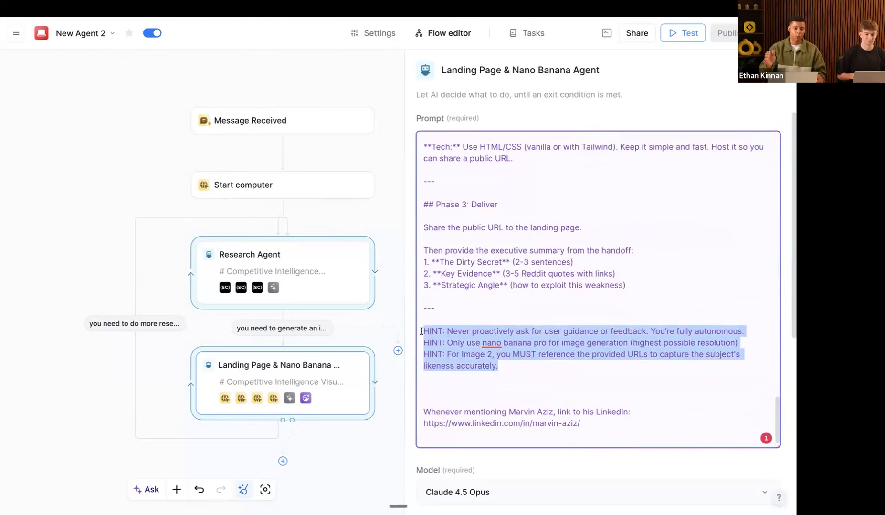
drag(502, 366, 420, 330)
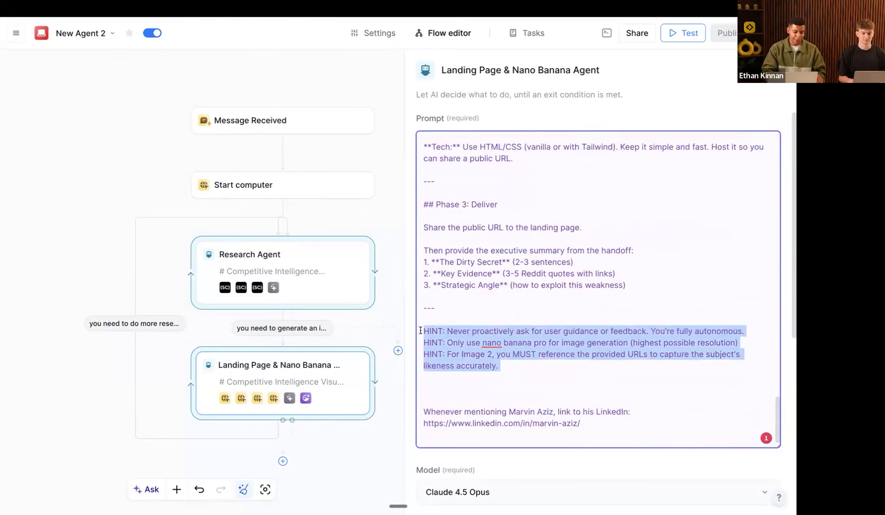
click(476, 337)
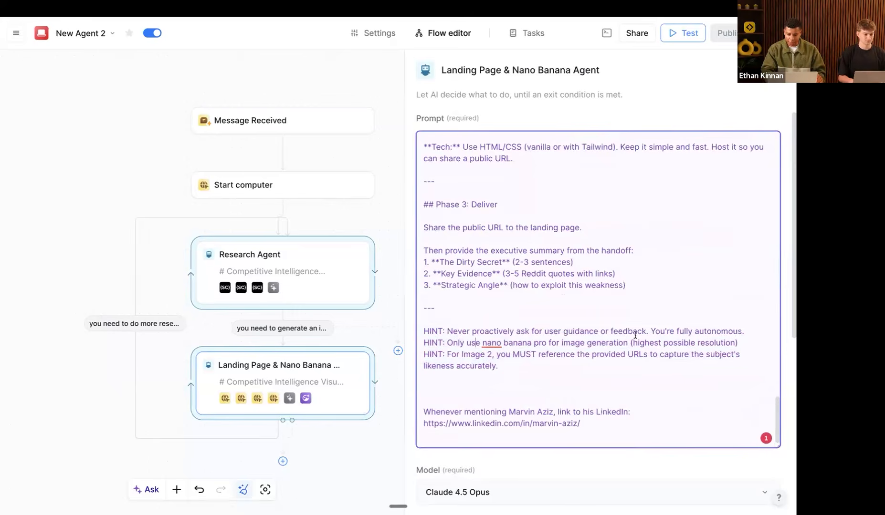
triple_click(560, 331)
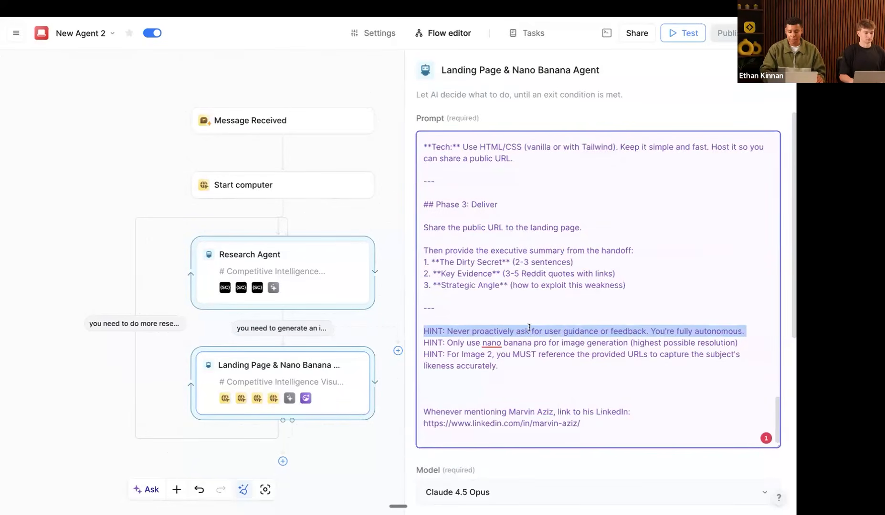
double_click(466, 351)
triple_click(470, 343)
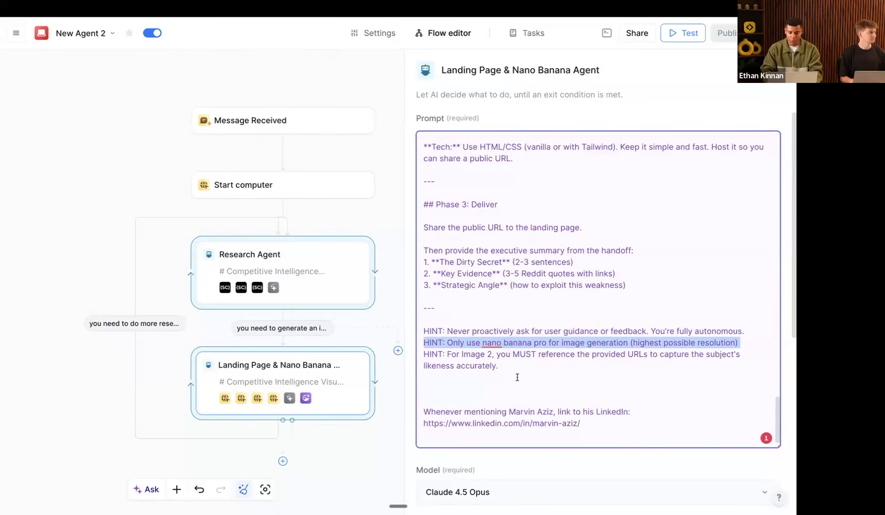
drag(511, 366, 422, 358)
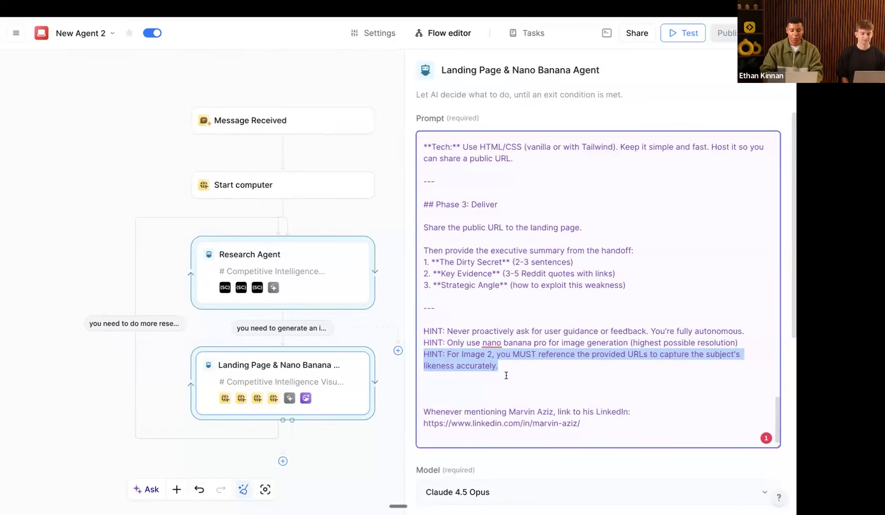
click(530, 35)
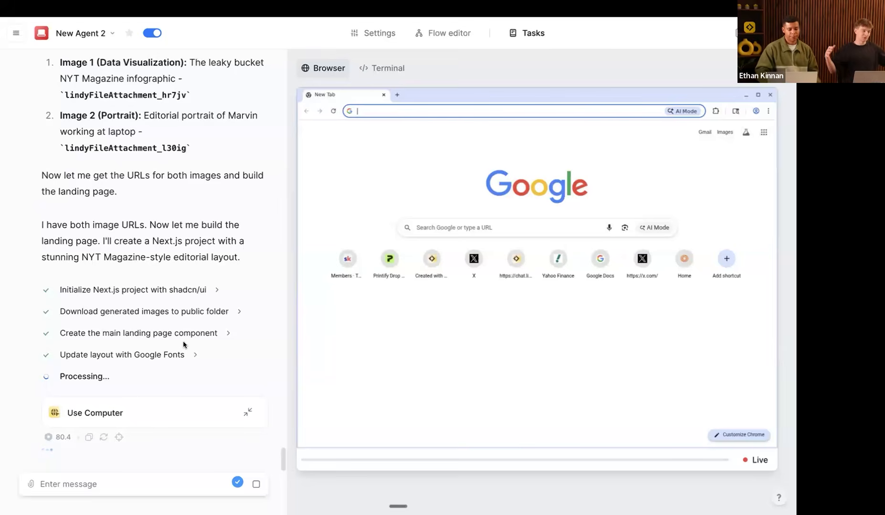
Step: Scroll through the generated page.tsx and layout.tsx code in the agent's Terminal
click(365, 69)
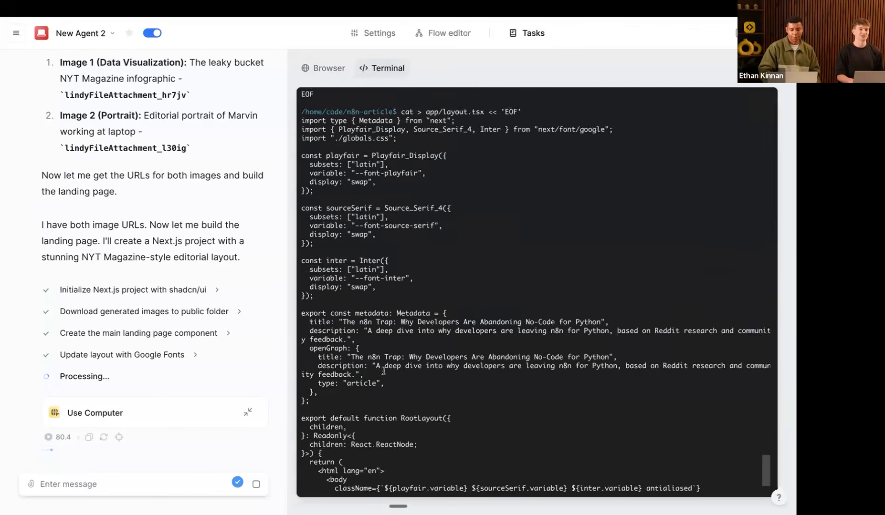
scroll(383, 371, up, 5)
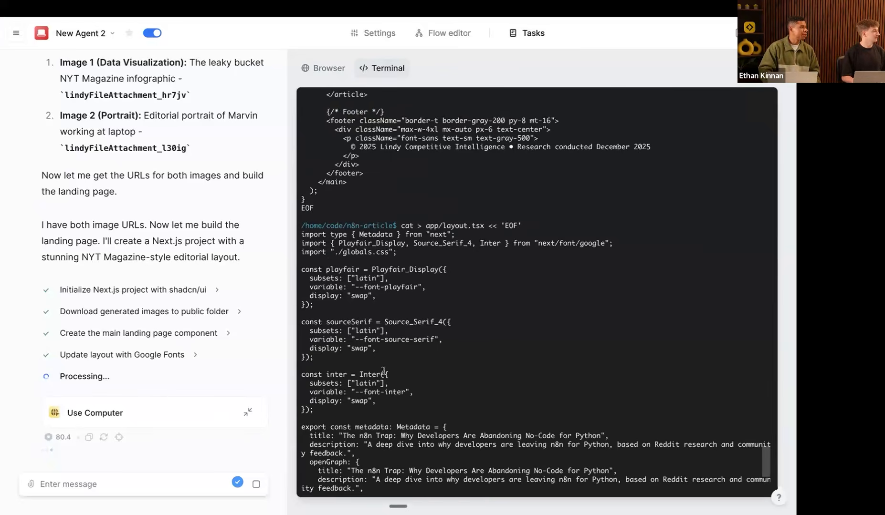
scroll(442, 320, up, 5)
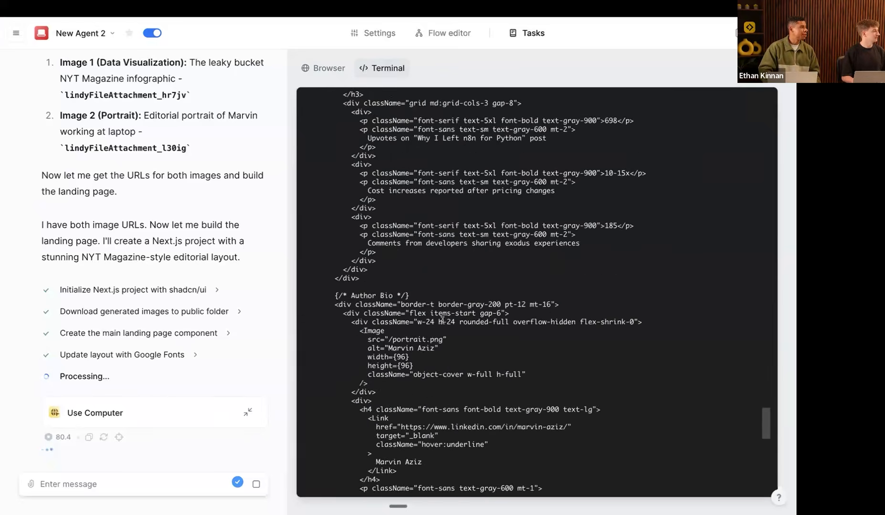
scroll(443, 320, up, 5)
scroll(442, 320, up, 10)
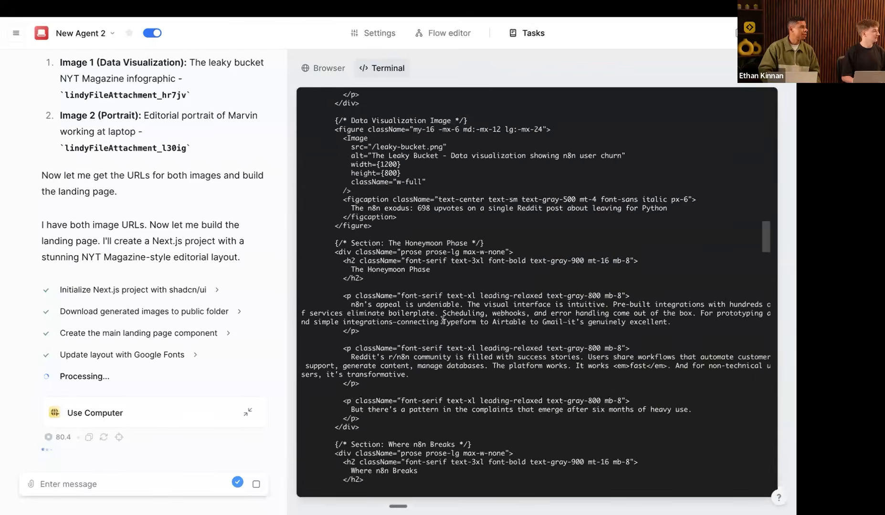
scroll(442, 320, up, 10)
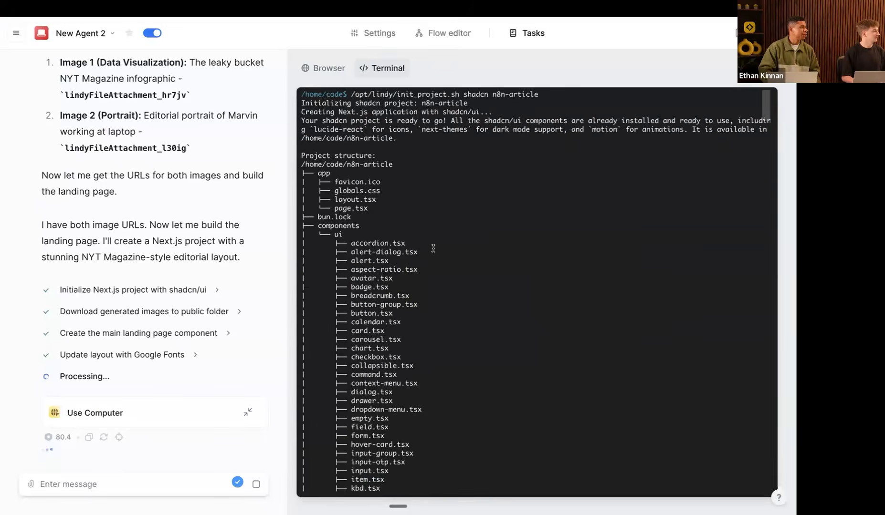
scroll(433, 248, down, 10)
scroll(432, 249, down, 10)
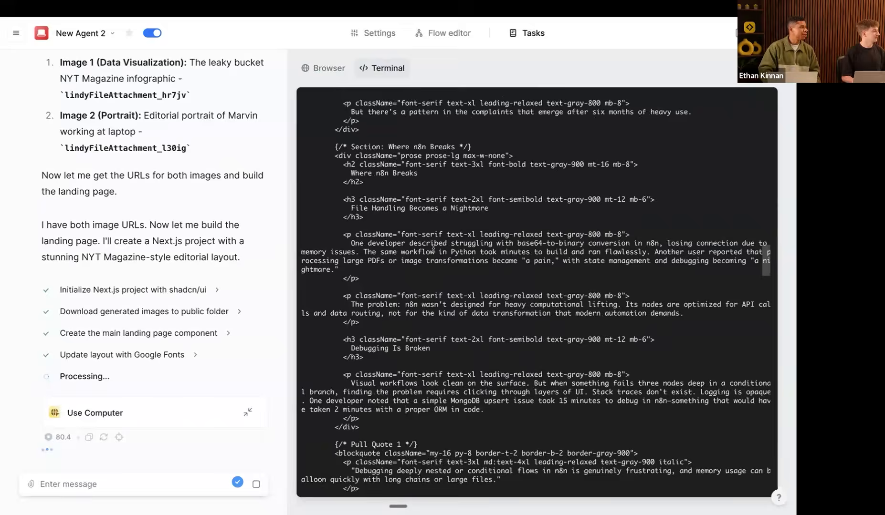
scroll(432, 248, down, 15)
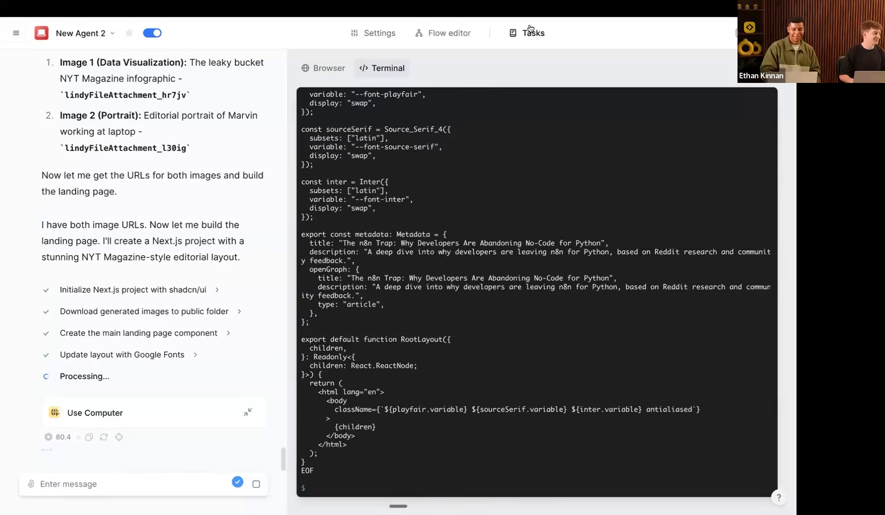
click(529, 32)
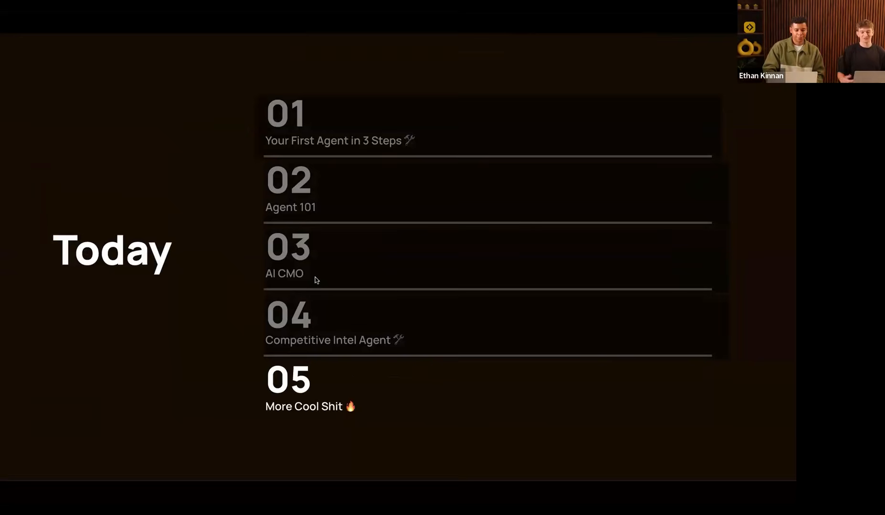
Step: Advance from the Today agenda to the slide showing a man with a laptop in the rain
key(Right)
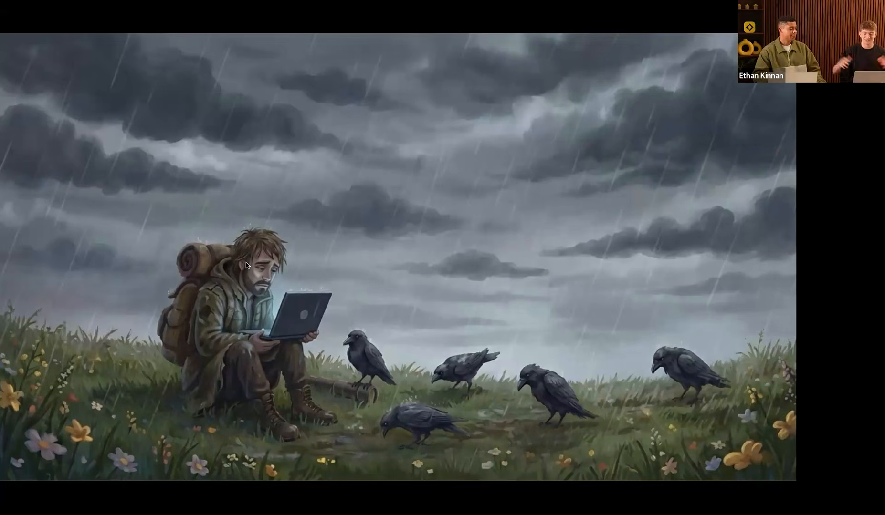
Step: Advance through the crowded gathering illustration to the 'Want to be a Lindy partner?' slide
key(Right)
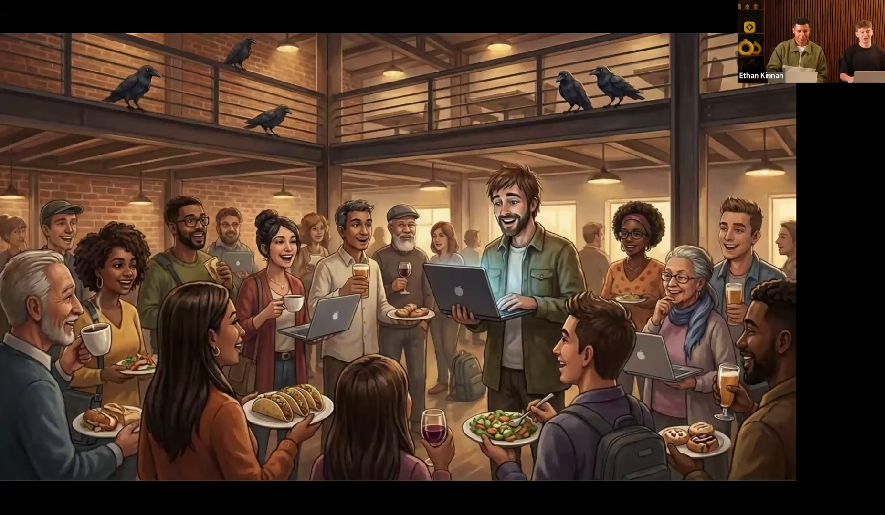
click(226, 261)
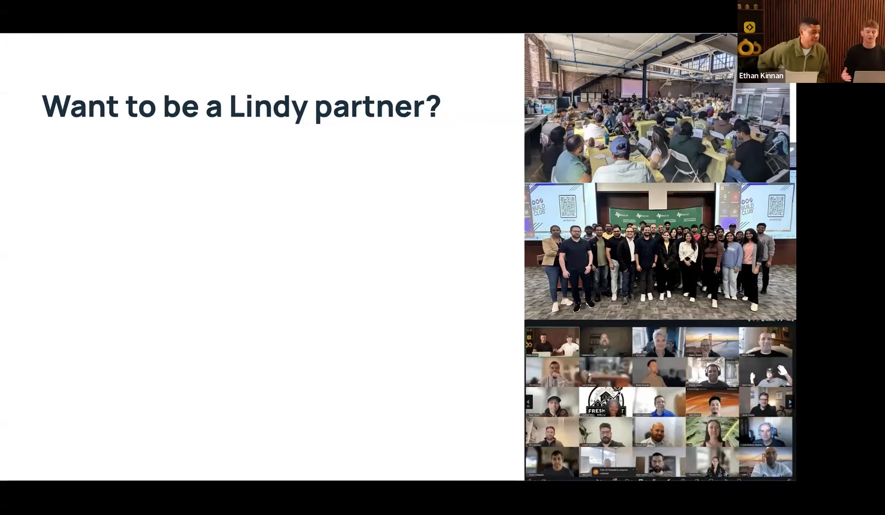
Step: Reveal the 'Free credits for your events' bullet on the Lindy partner slide
key(Right)
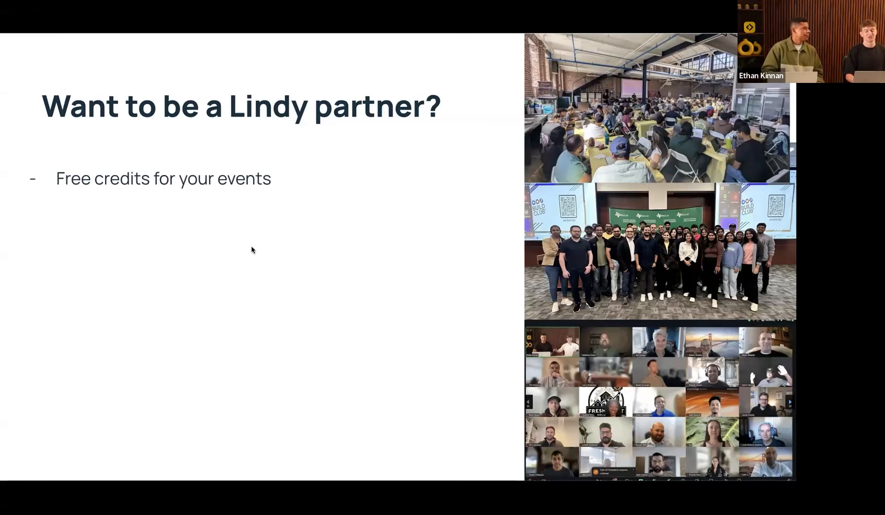
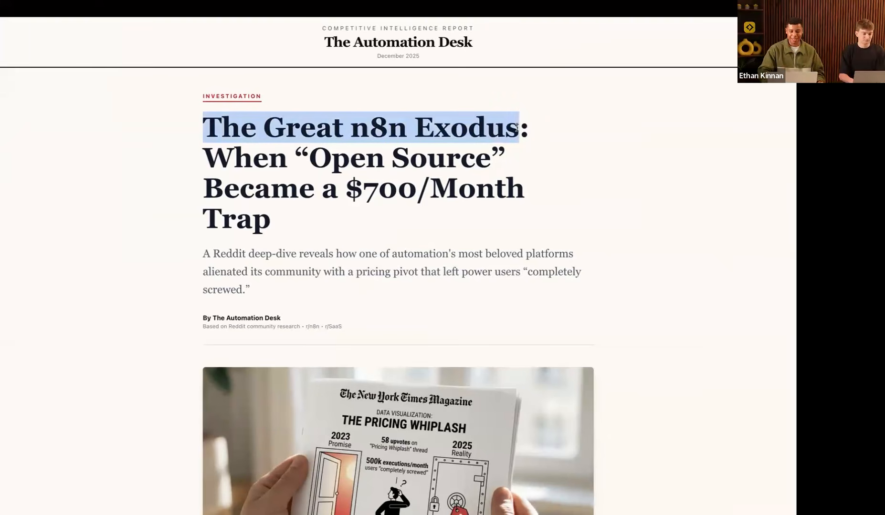
Step: Clear the headline highlight and read down through the n8n Exodus report
click(506, 219)
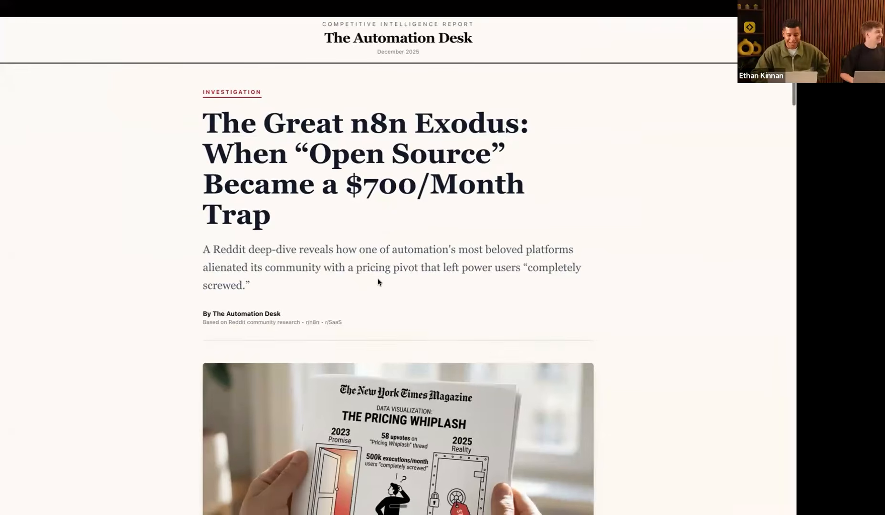
scroll(378, 282, down, 4)
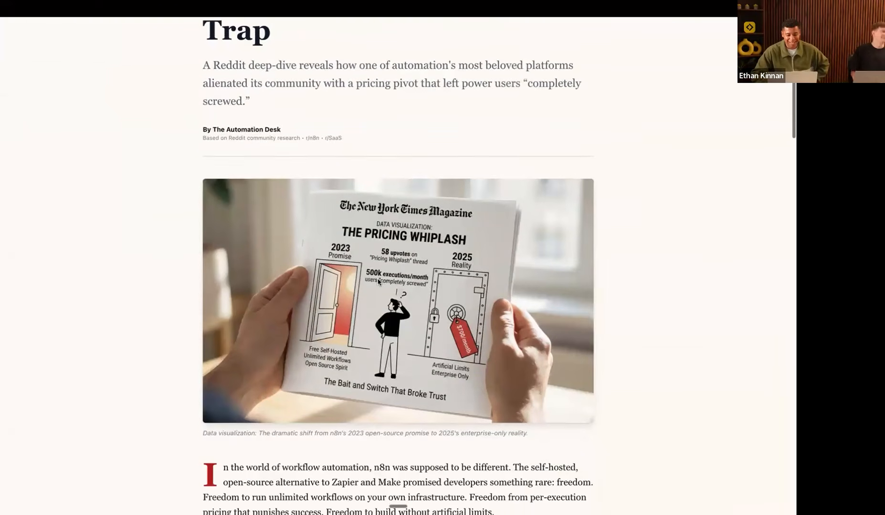
scroll(321, 278, down, 1)
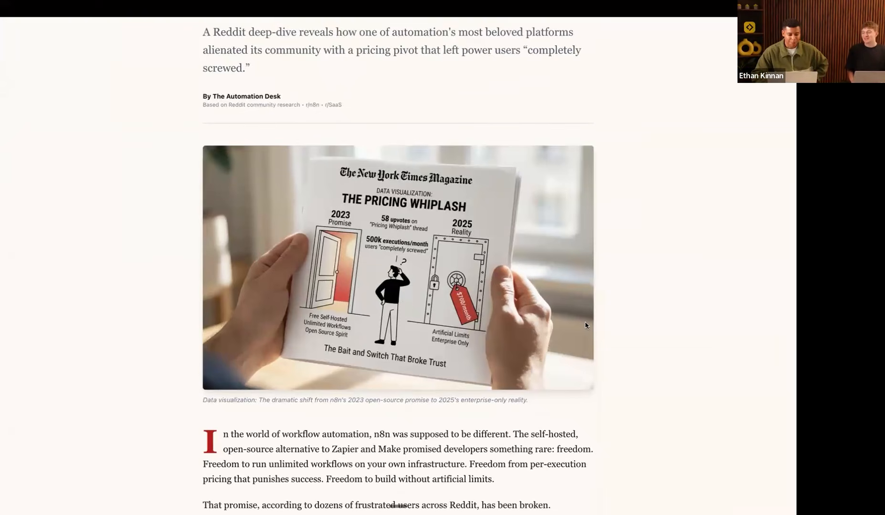
scroll(585, 325, up, 5)
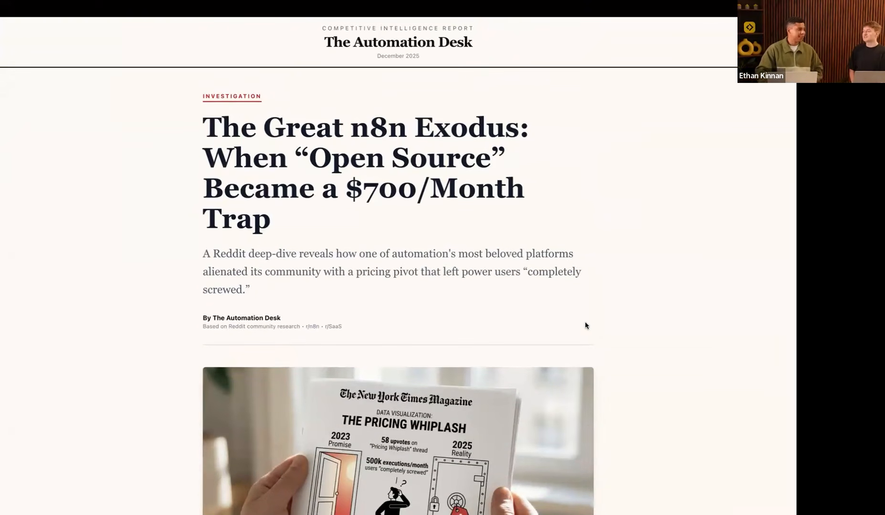
scroll(585, 326, down, 3)
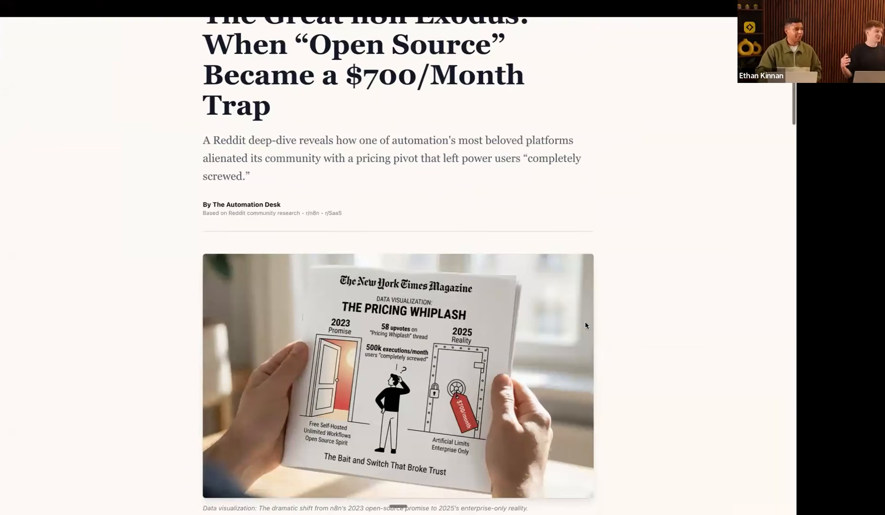
scroll(585, 325, down, 1)
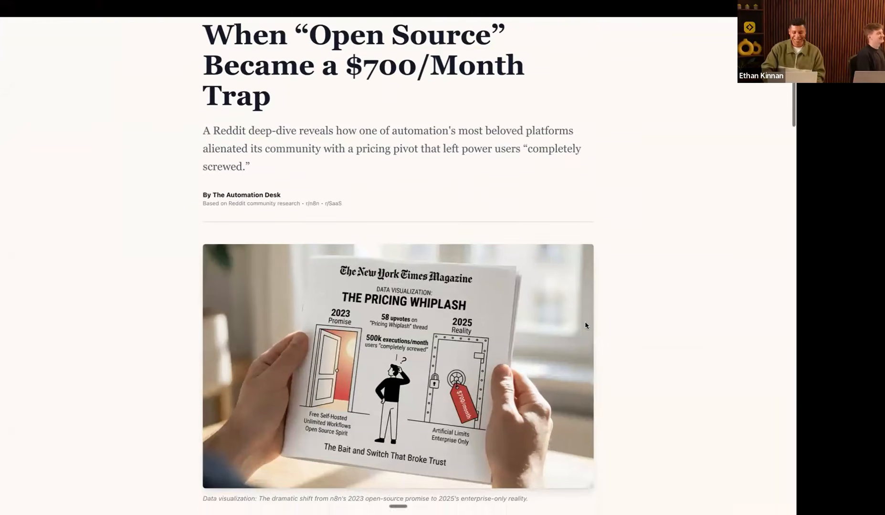
scroll(585, 325, down, 3)
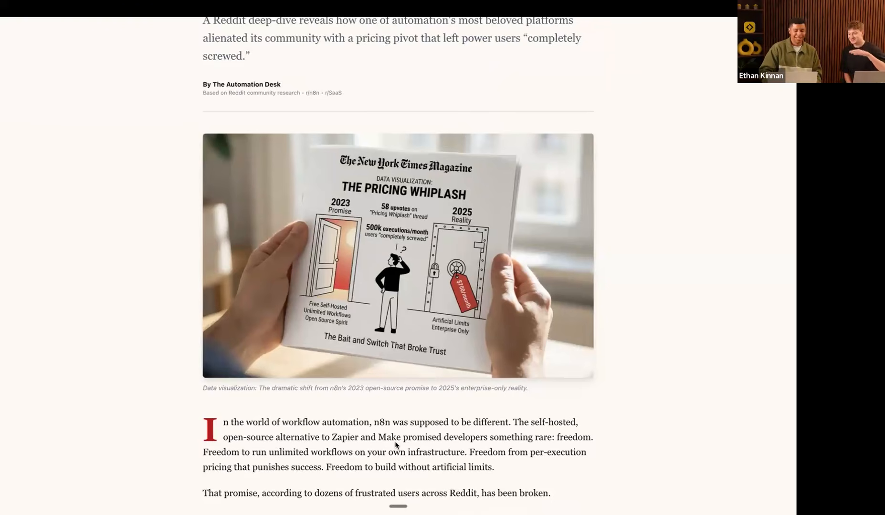
scroll(395, 445, down, 3)
scroll(395, 445, down, 4)
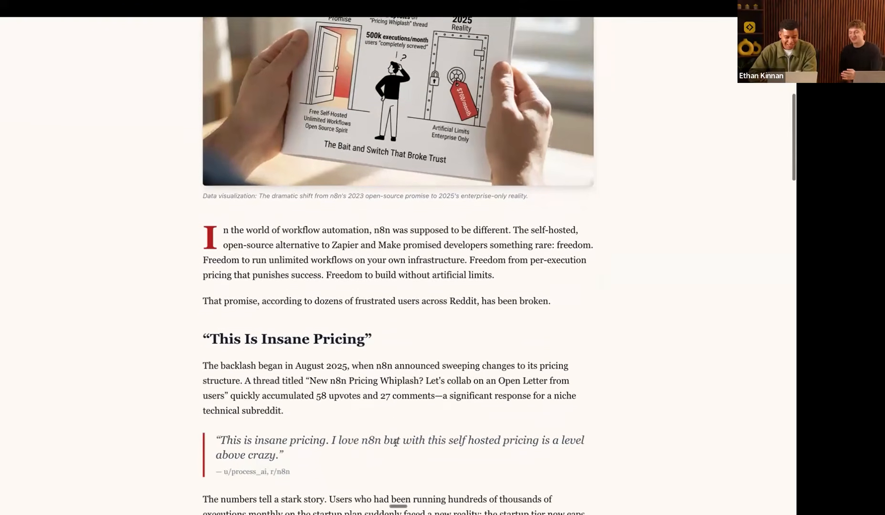
scroll(395, 445, down, 3)
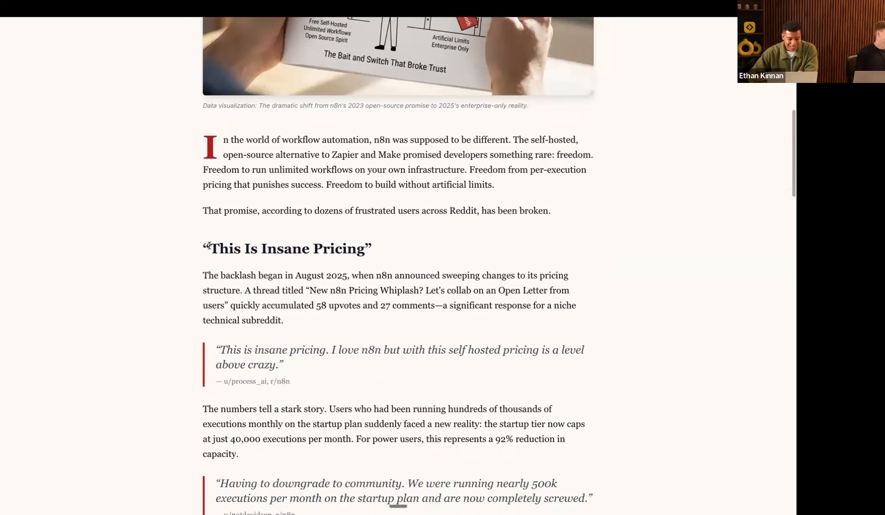
scroll(451, 270, down, 9)
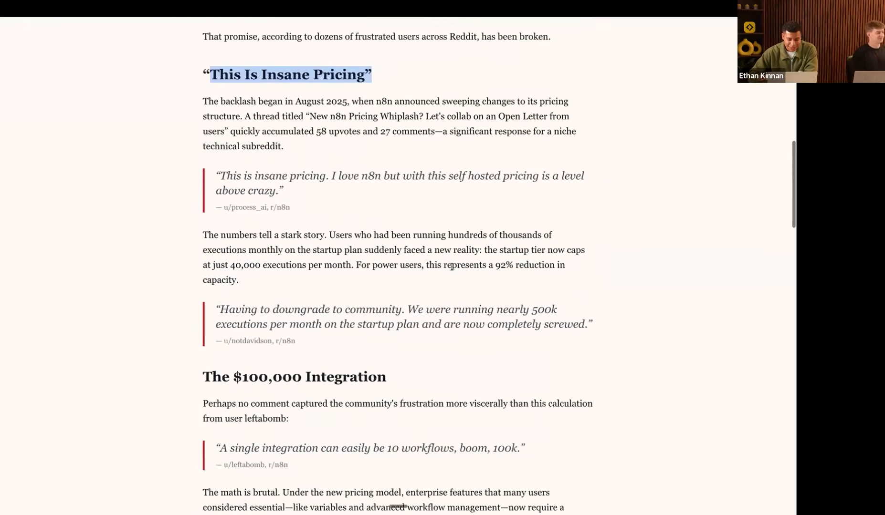
Step: Highlight 'The $100,000 Integration' heading and continue to the Verdict, Key Findings and Sources
drag(212, 292, 386, 294)
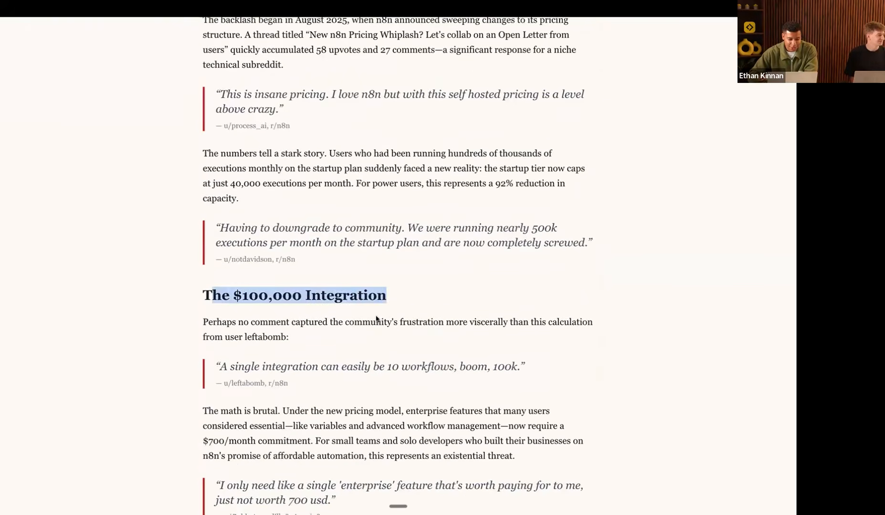
scroll(370, 330, down, 3)
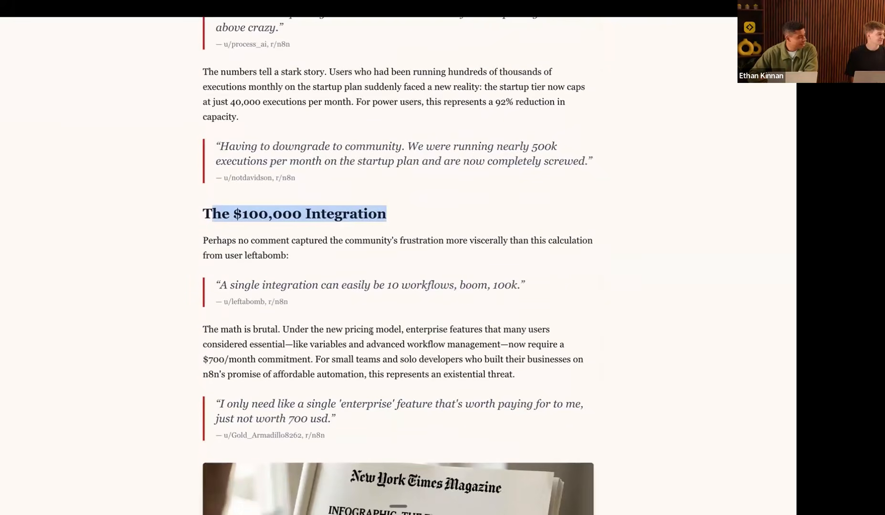
scroll(370, 330, down, 3)
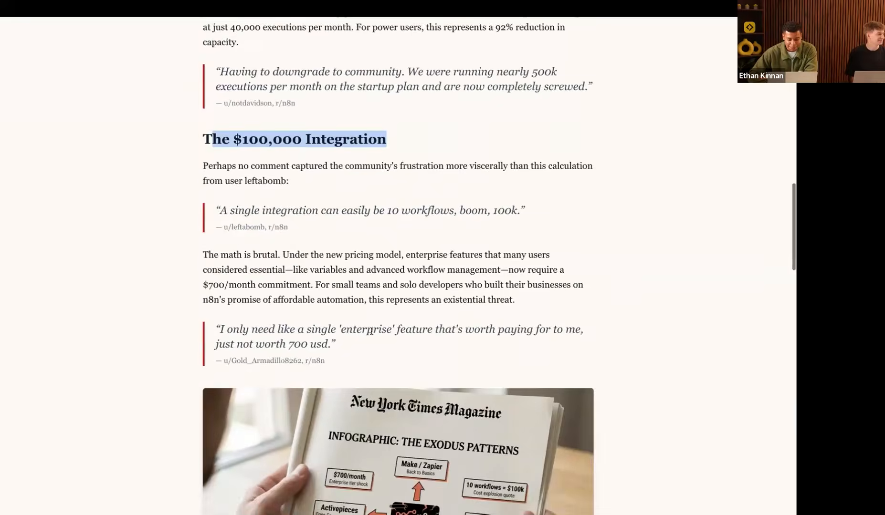
scroll(372, 334, down, 6)
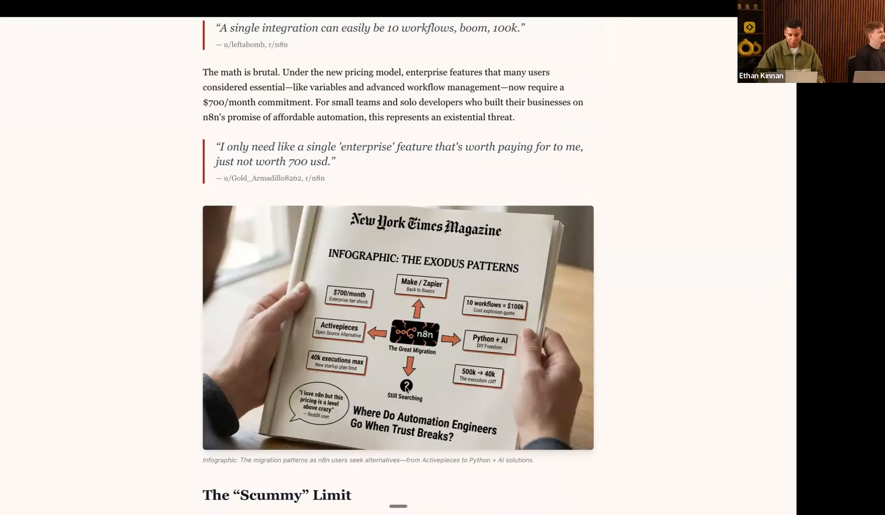
scroll(367, 252, up, 2)
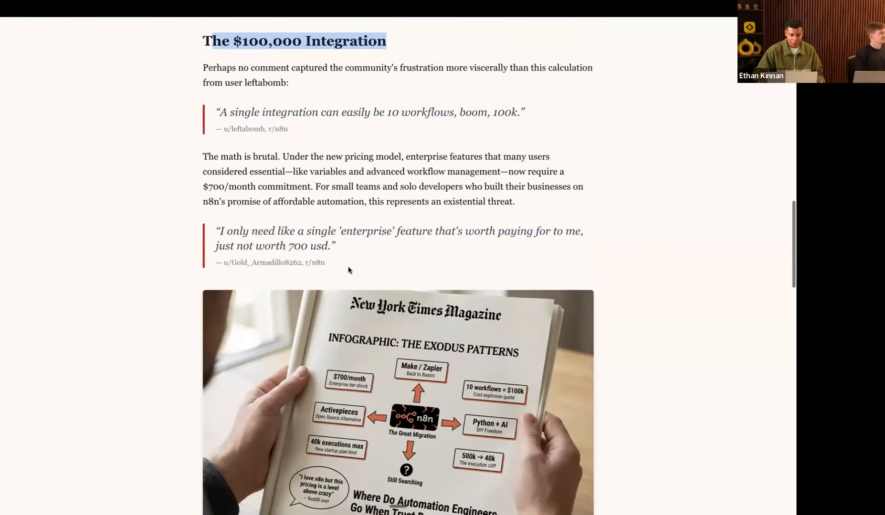
drag(348, 267, 212, 222)
scroll(297, 278, down, 3)
scroll(298, 277, down, 5)
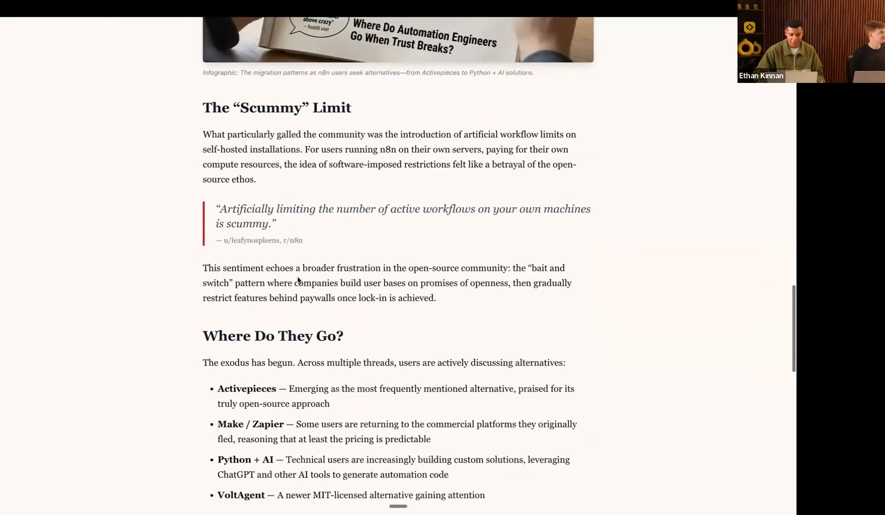
scroll(298, 279, down, 6)
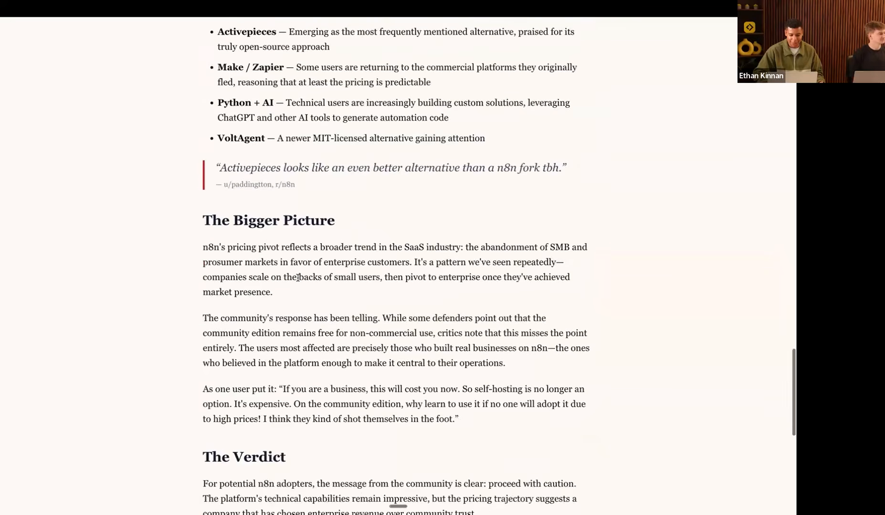
scroll(184, 251, down, 7)
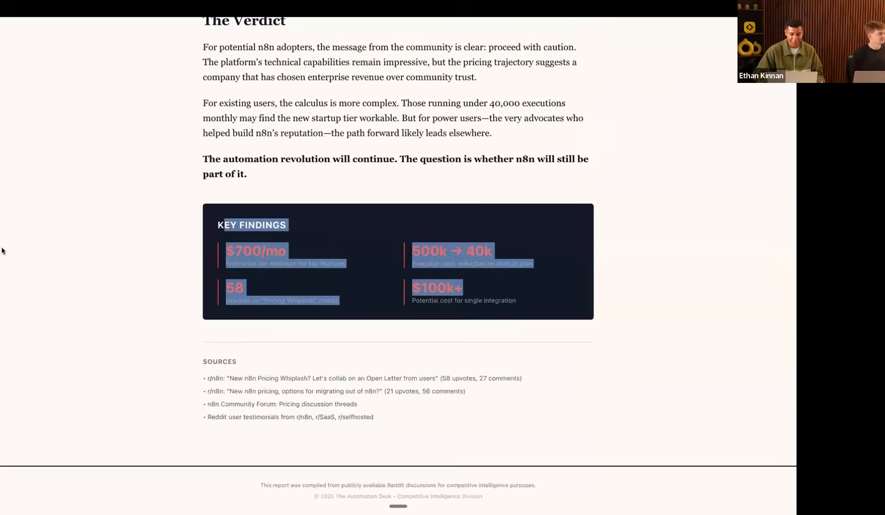
Step: Switch to the Gumloop report 'The Invisible Platform' from the tab sidebar
mouse_move(2, 253)
click(38, 254)
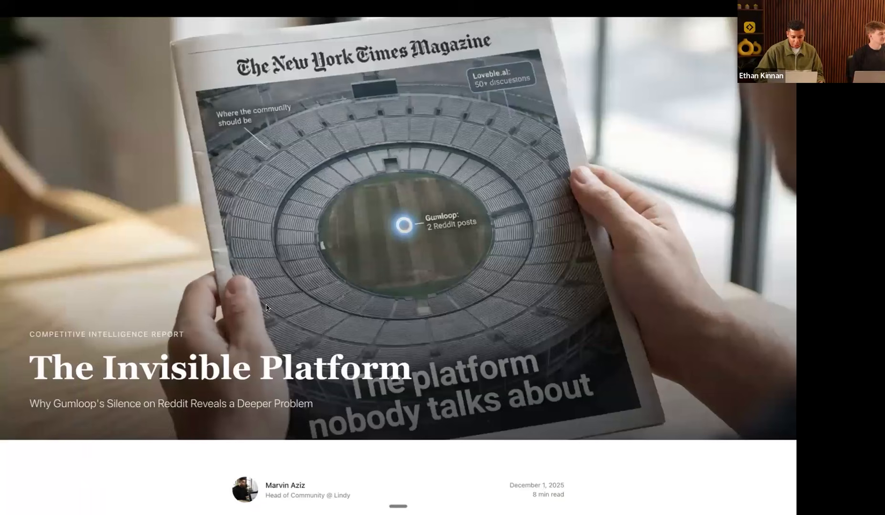
scroll(264, 385, down, 2)
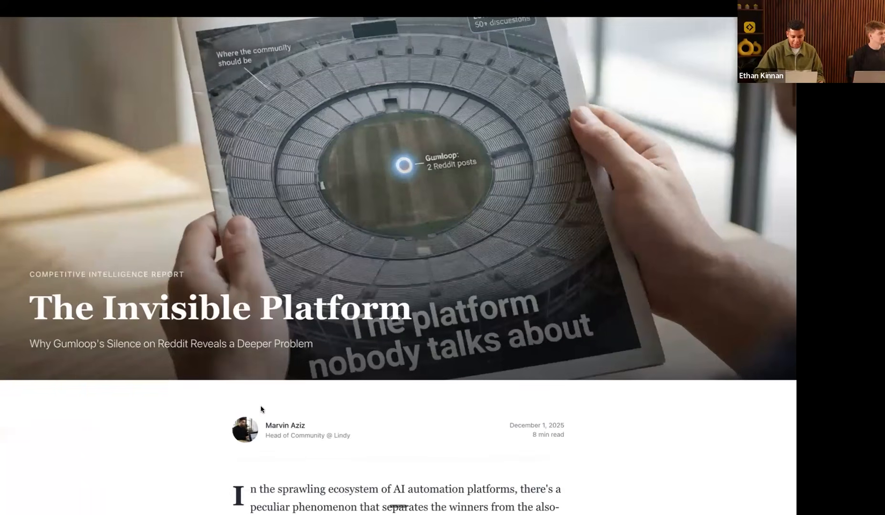
scroll(261, 409, up, 2)
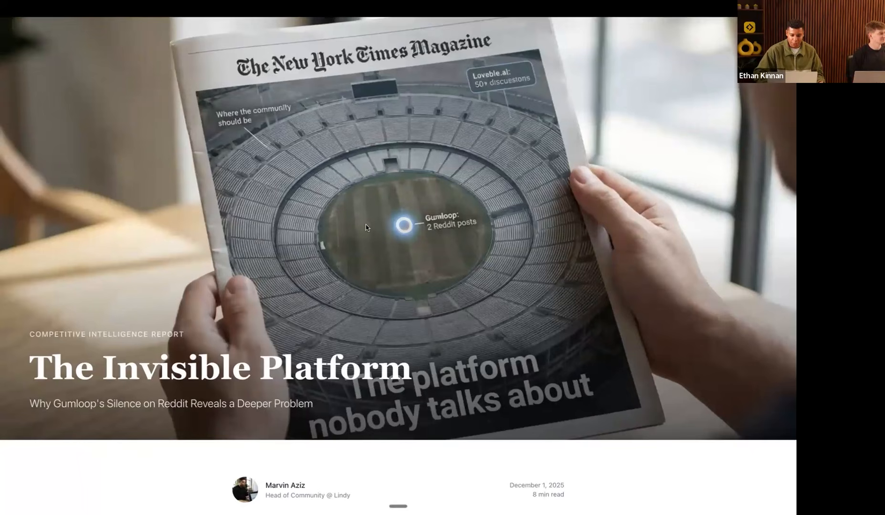
Step: Read down to the author bio, then back up to The Competitive Vulnerability section
scroll(318, 297, down, 2)
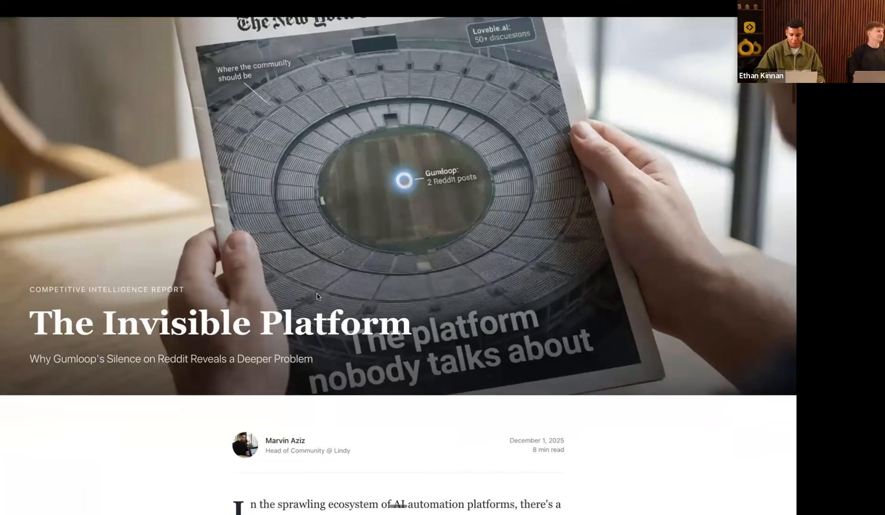
scroll(317, 297, down, 8)
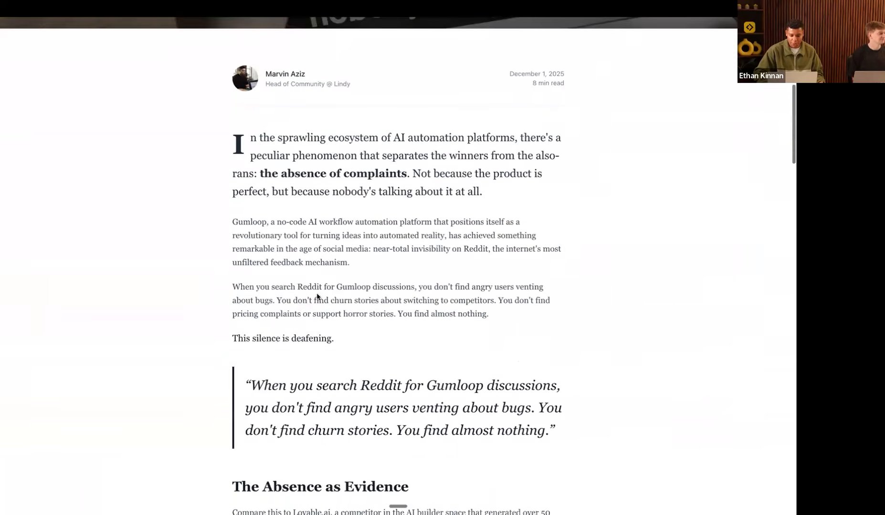
scroll(317, 297, down, 11)
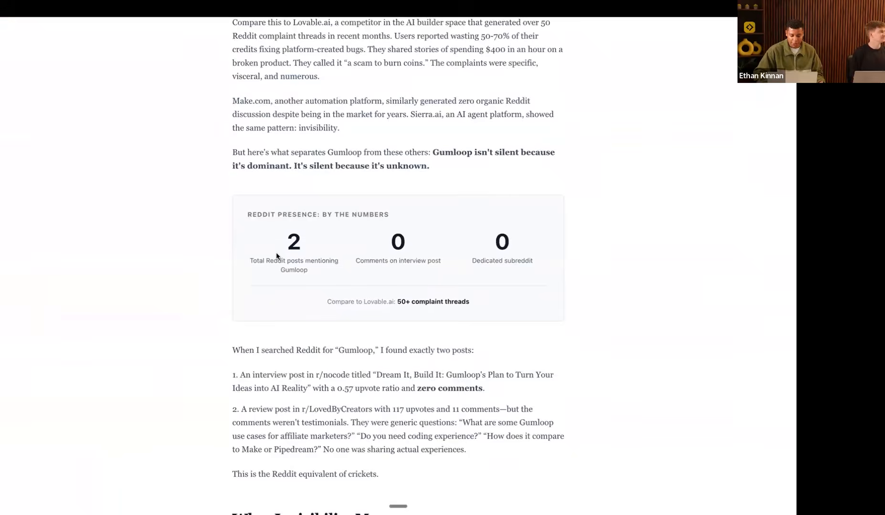
scroll(277, 256, down, 15)
scroll(277, 256, down, 12)
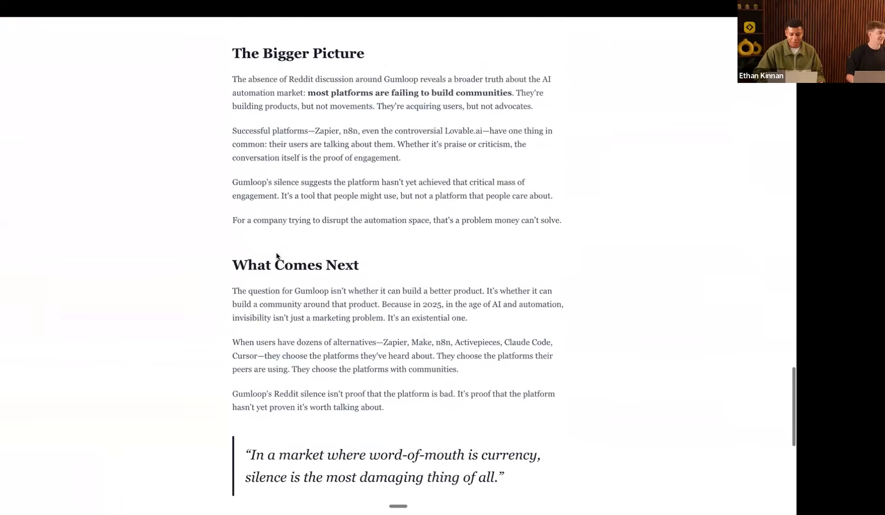
scroll(276, 257, down, 8)
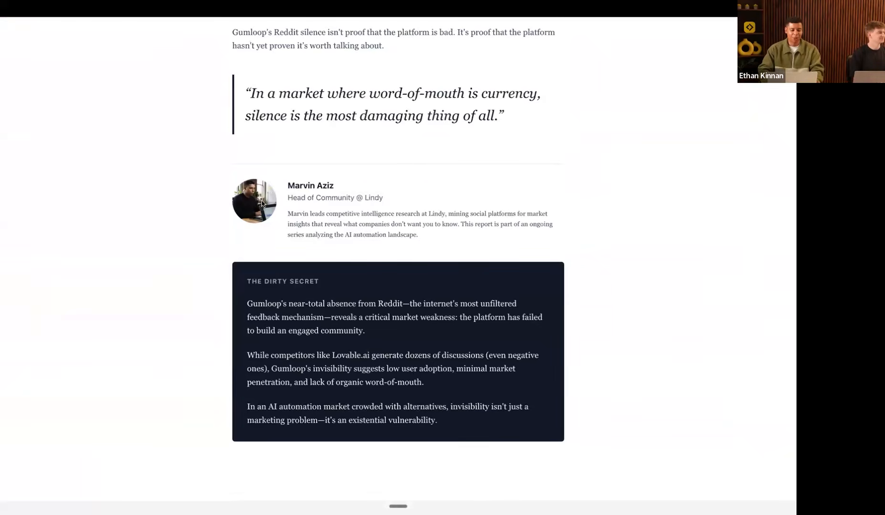
scroll(300, 187, up, 10)
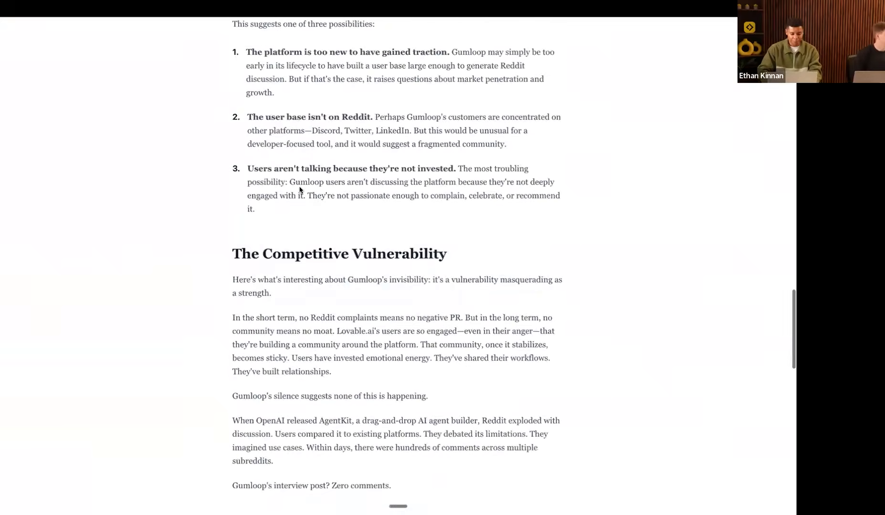
scroll(300, 190, up, 10)
click(23, 270)
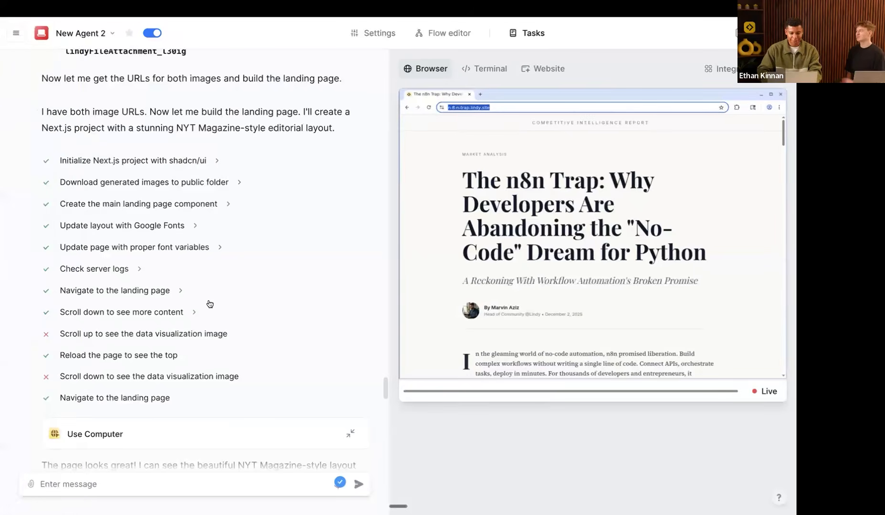
click(29, 253)
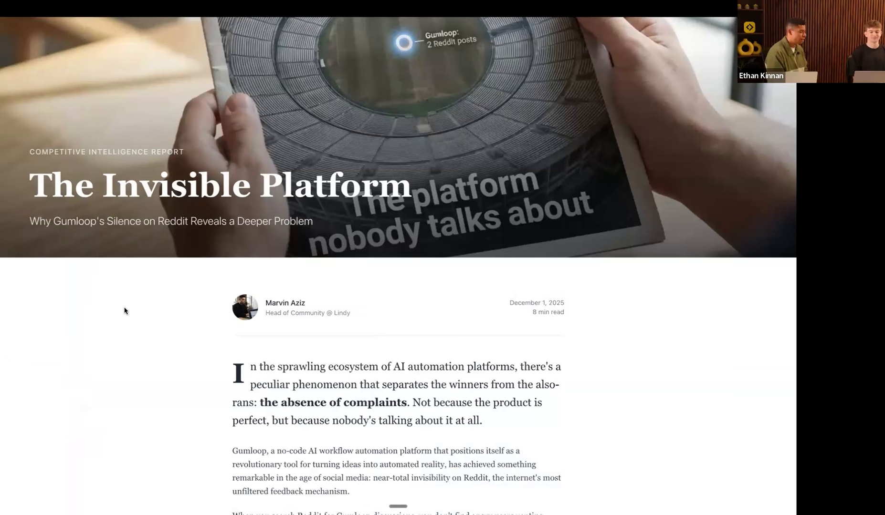
Step: Show and select the Gumloop report's full lindy.site web address, then dismiss it
mouse_move(3, 272)
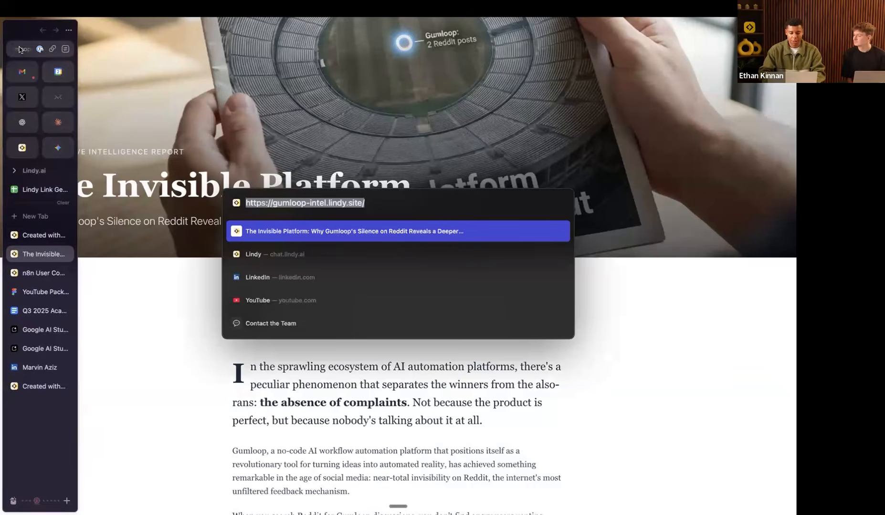
click(19, 50)
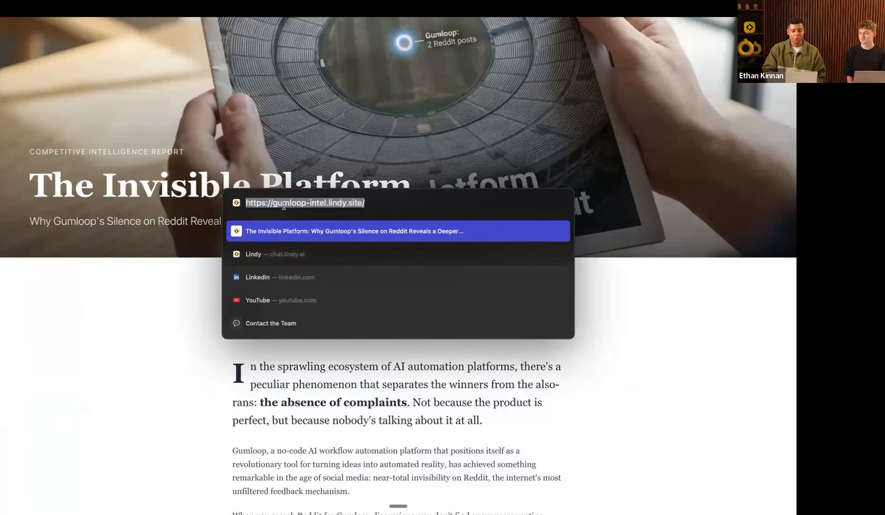
drag(391, 204, 235, 204)
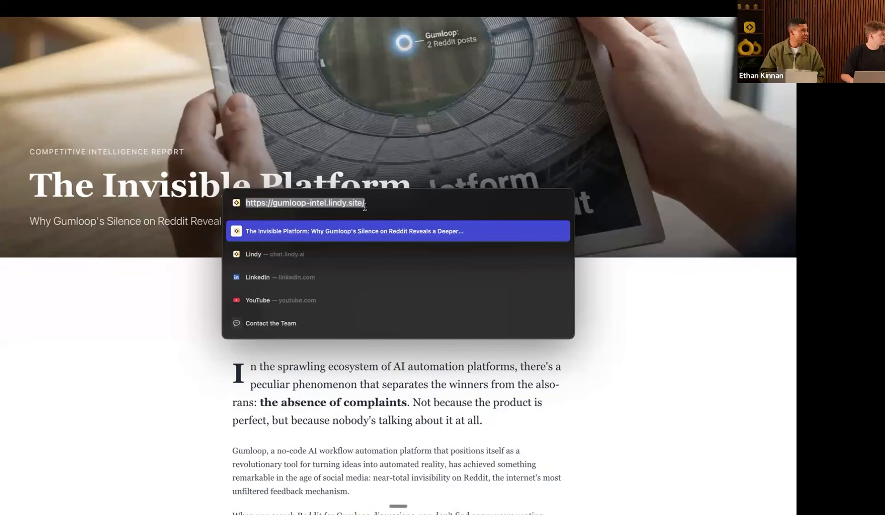
key(Escape)
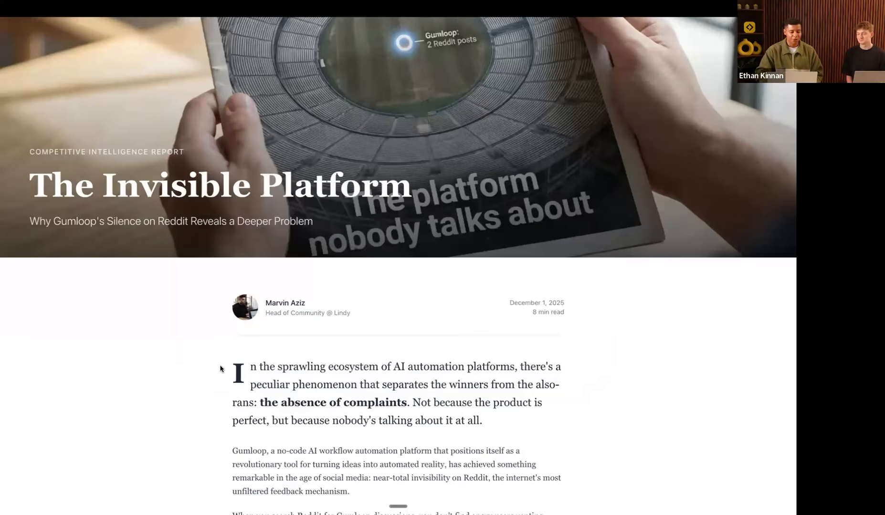
Step: Scroll to 'What Invisibility Means' and switch to the n8n report's agent chat
scroll(221, 368, down, 4)
scroll(221, 369, down, 8)
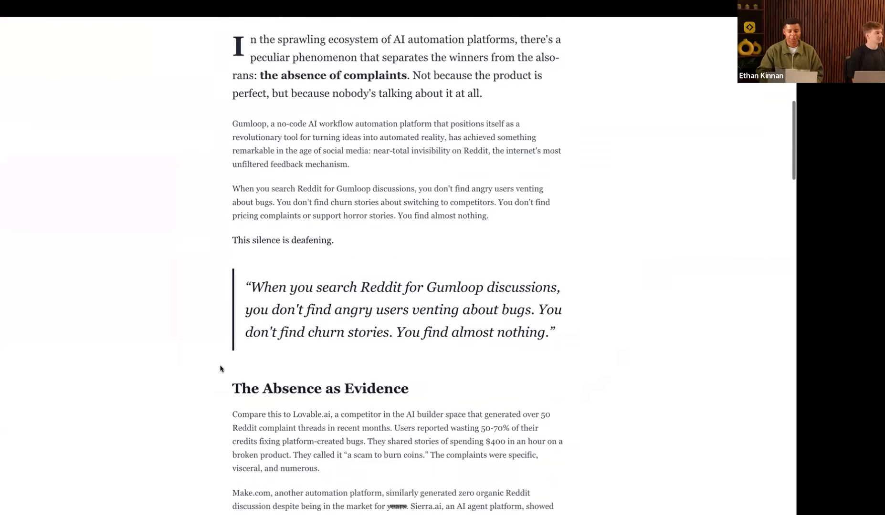
scroll(221, 369, down, 12)
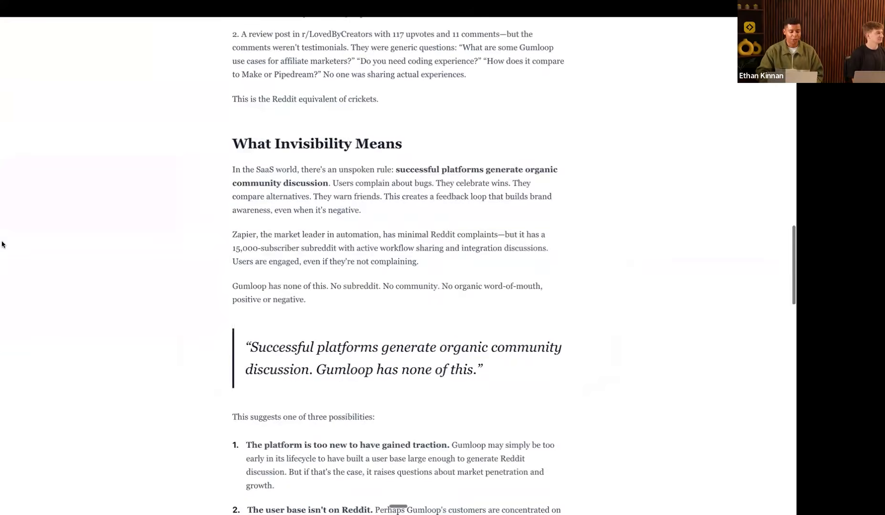
mouse_move(2, 243)
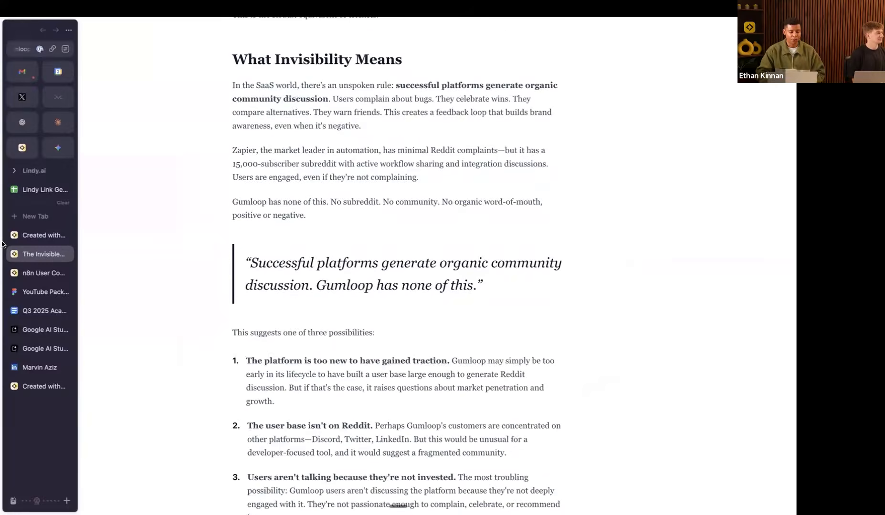
click(39, 273)
scroll(281, 324, down, 10)
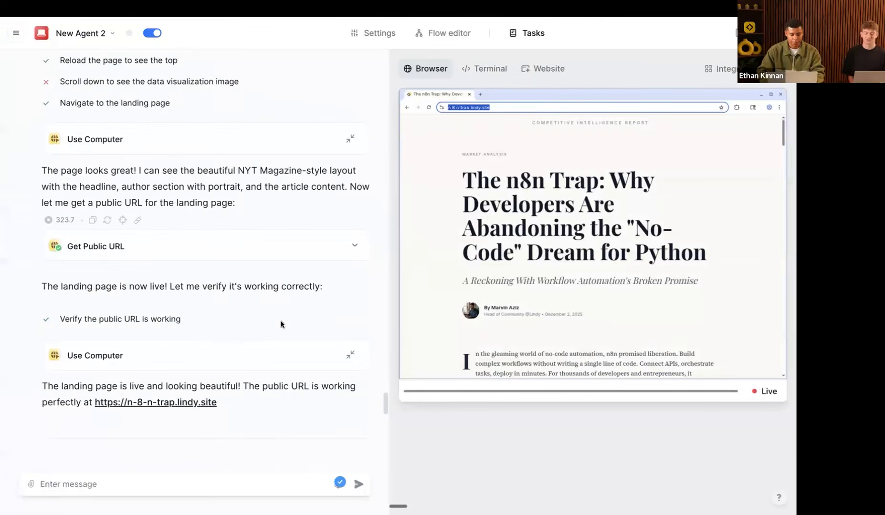
scroll(282, 325, down, 4)
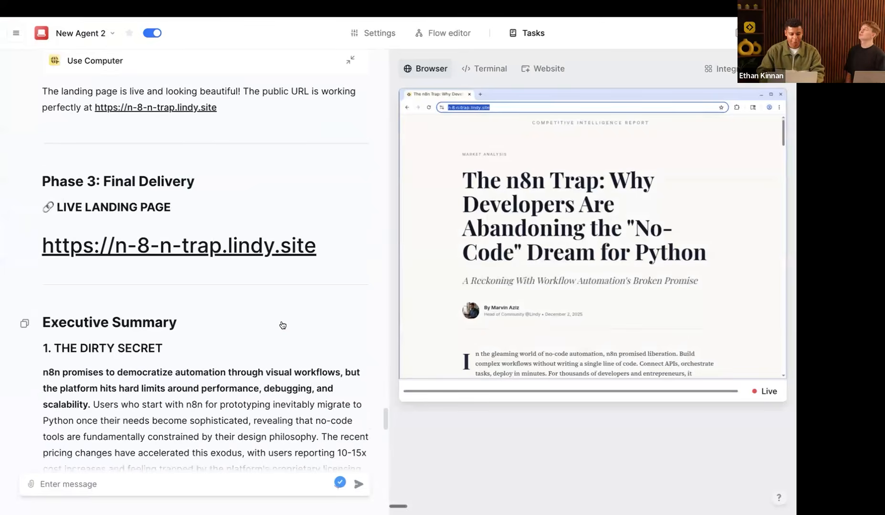
scroll(282, 325, down, 10)
scroll(265, 163, up, 5)
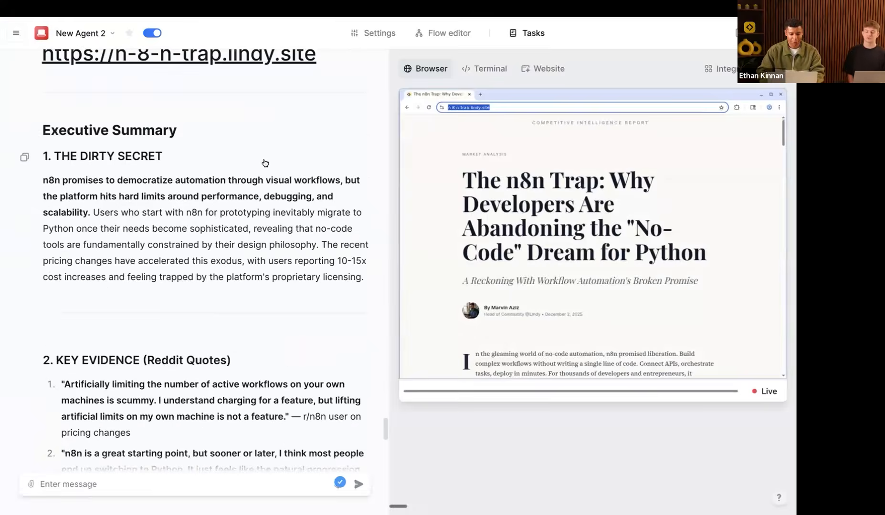
scroll(263, 161, up, 1)
click(245, 109)
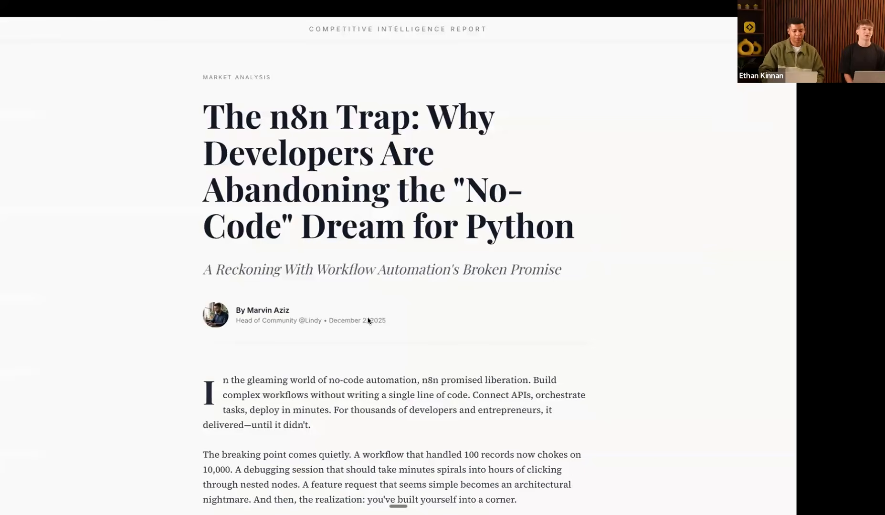
scroll(368, 320, down, 4)
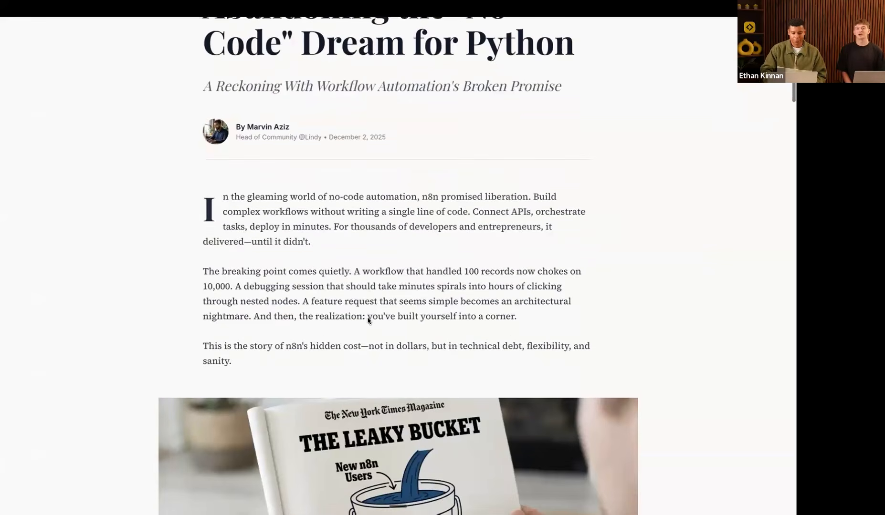
scroll(368, 321, down, 5)
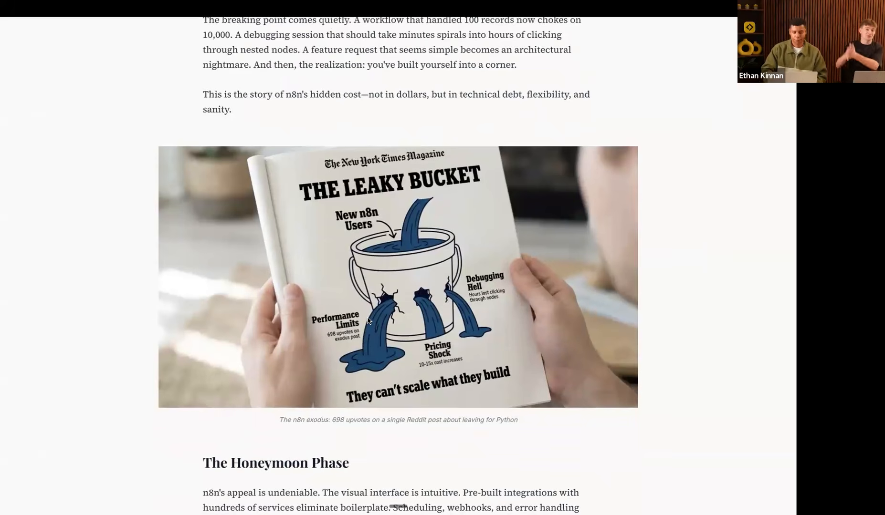
scroll(368, 321, down, 1)
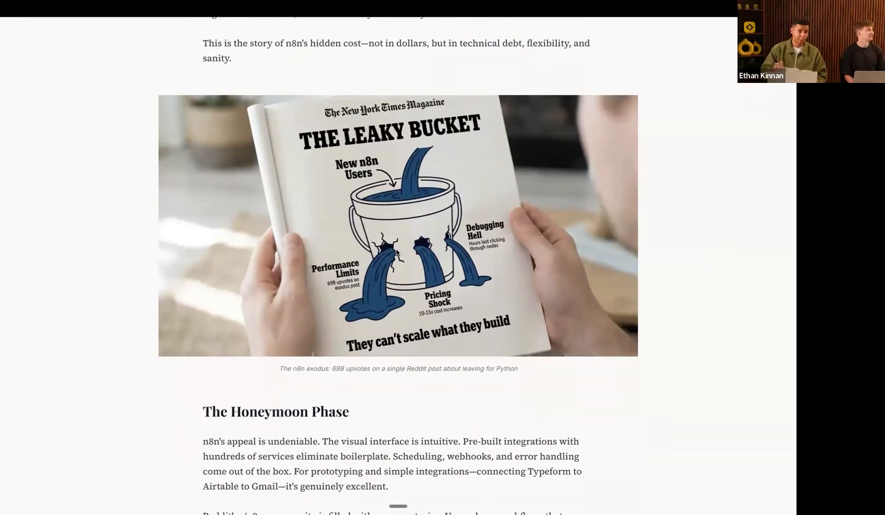
scroll(396, 252, down, 1)
scroll(396, 252, down, 13)
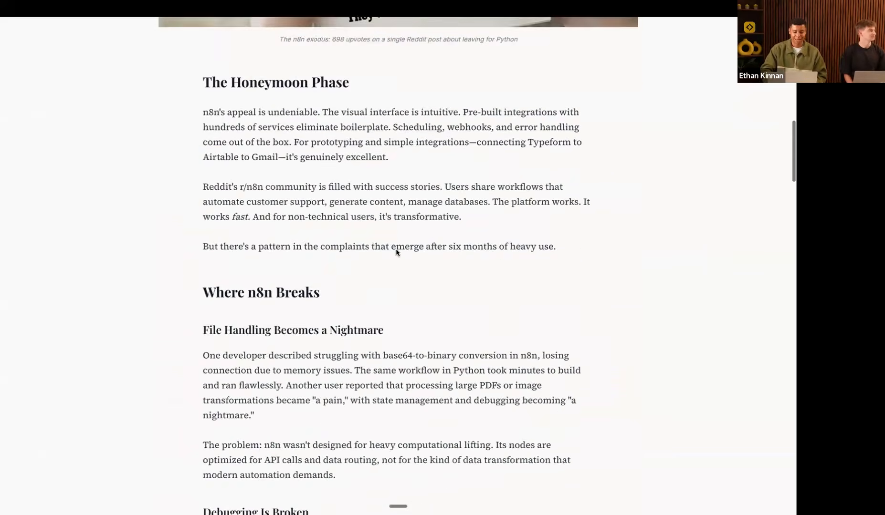
scroll(396, 252, down, 12)
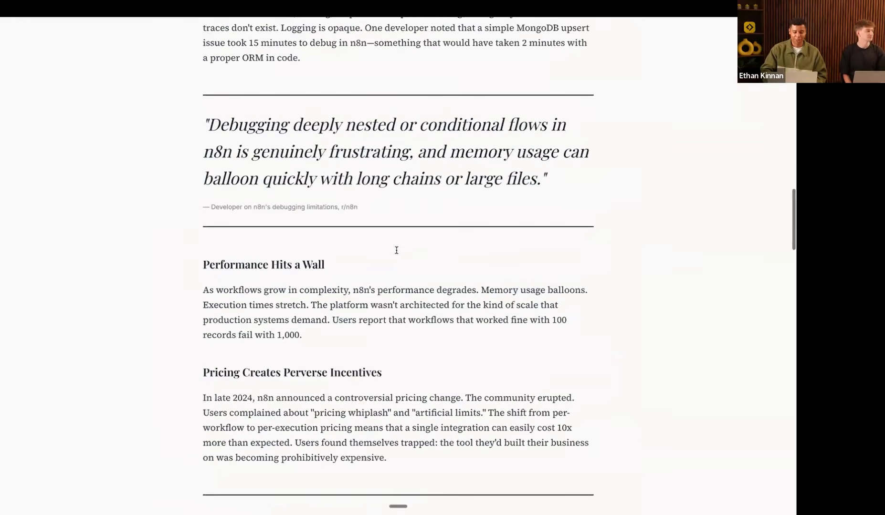
scroll(396, 252, down, 18)
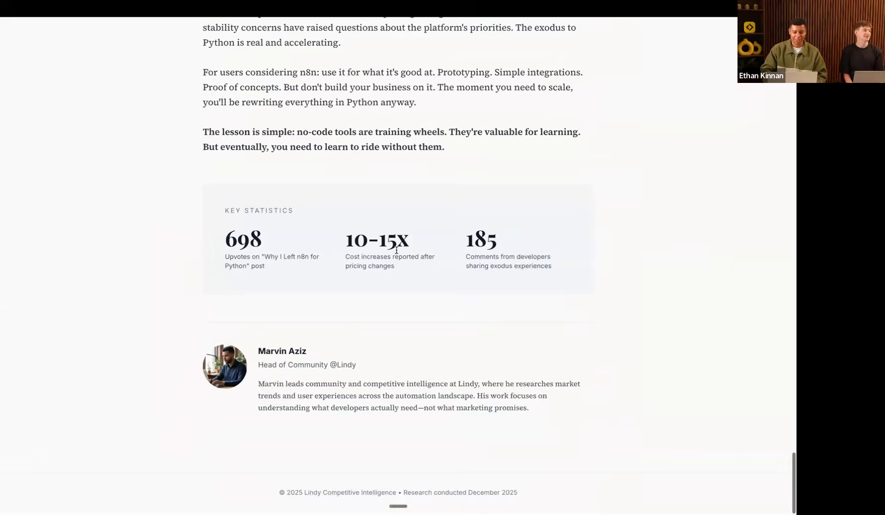
scroll(372, 404, up, 20)
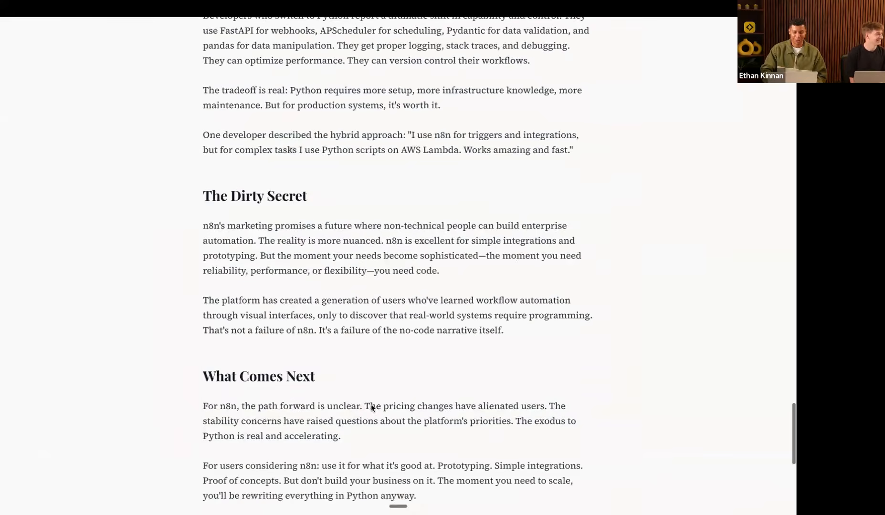
scroll(371, 405, up, 1)
scroll(372, 407, down, 2)
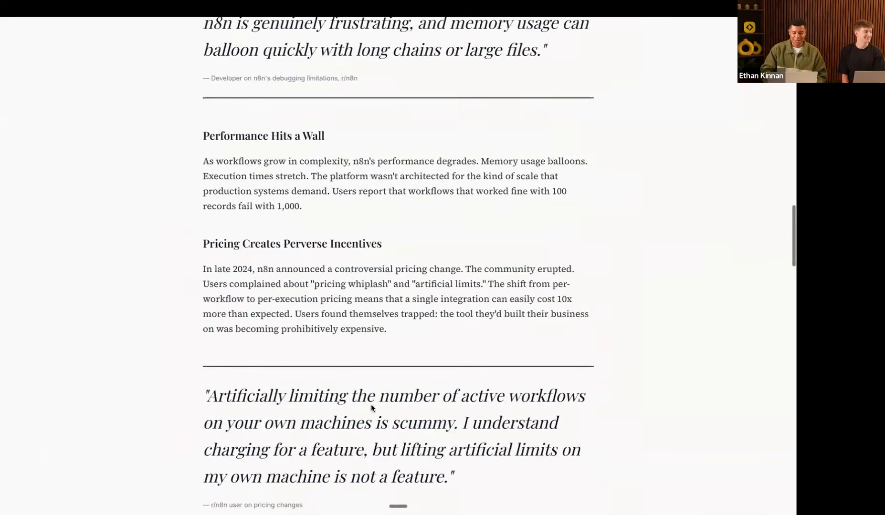
drag(473, 384, 368, 290)
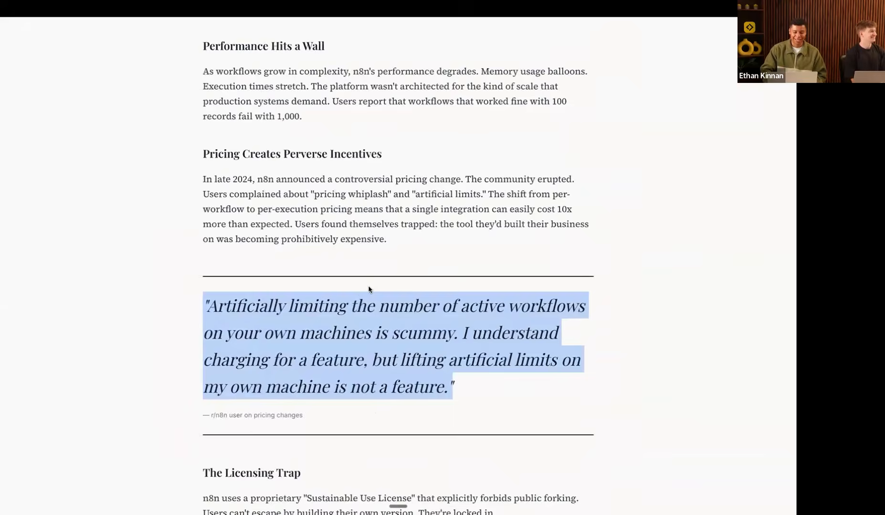
scroll(368, 290, up, 20)
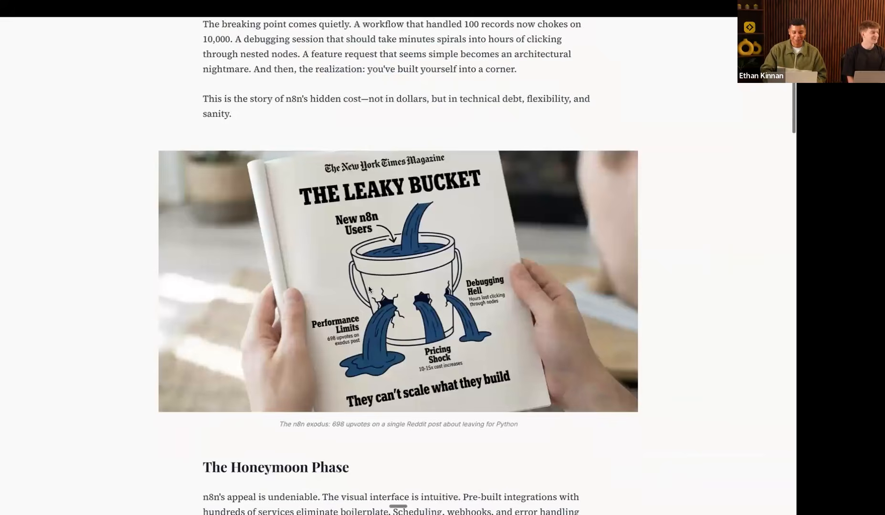
scroll(369, 289, up, 1)
scroll(369, 290, up, 8)
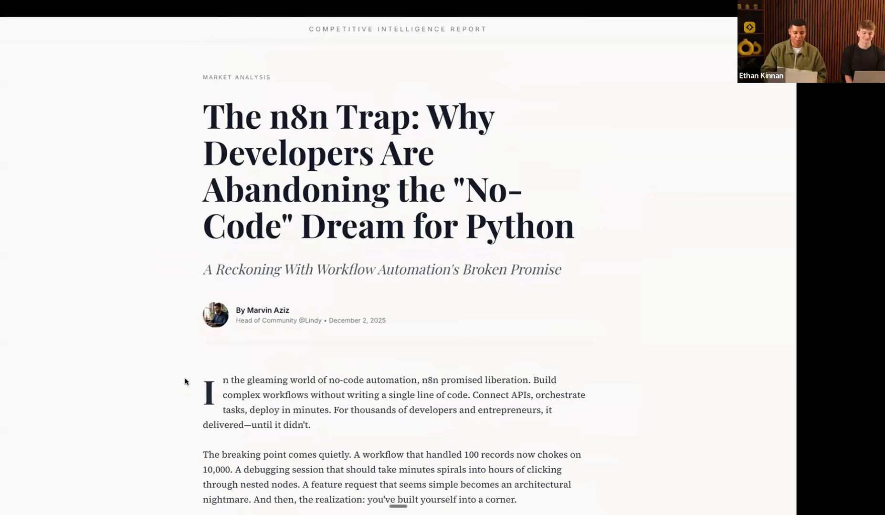
mouse_move(1, 376)
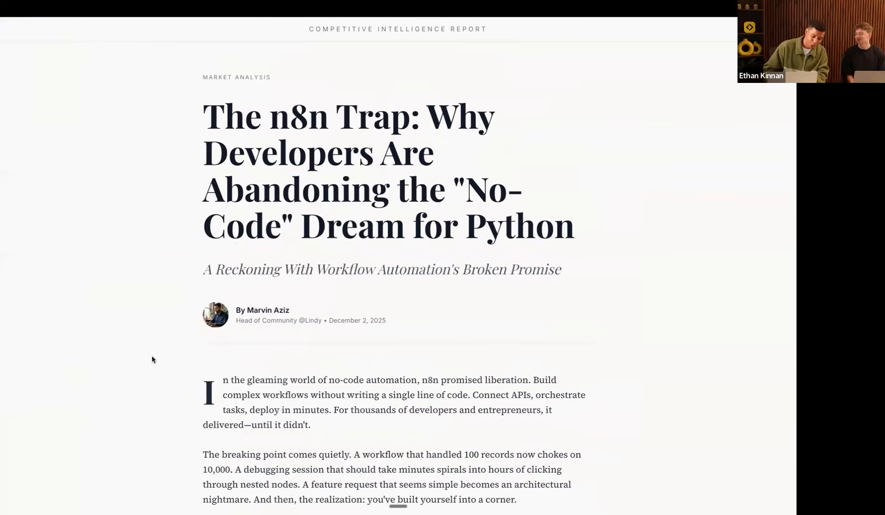
mouse_move(1, 335)
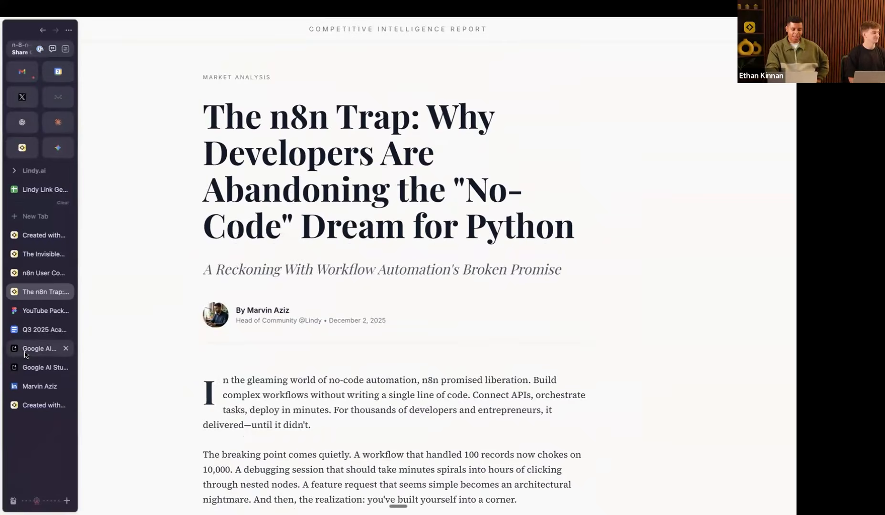
Step: Review the PixelCraft GenAI thumbnail gallery, then move to the other AI Studio tab and open a new tab
click(25, 353)
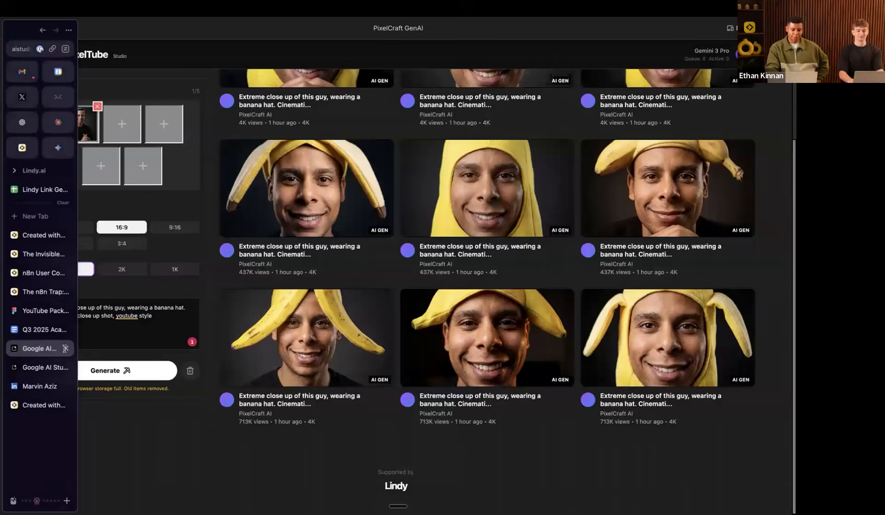
scroll(318, 293, up, 3)
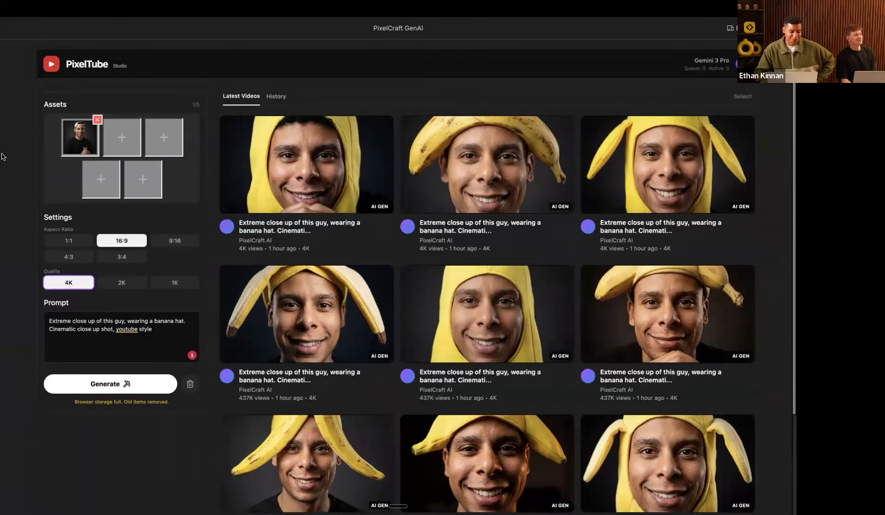
mouse_move(0, 160)
click(28, 367)
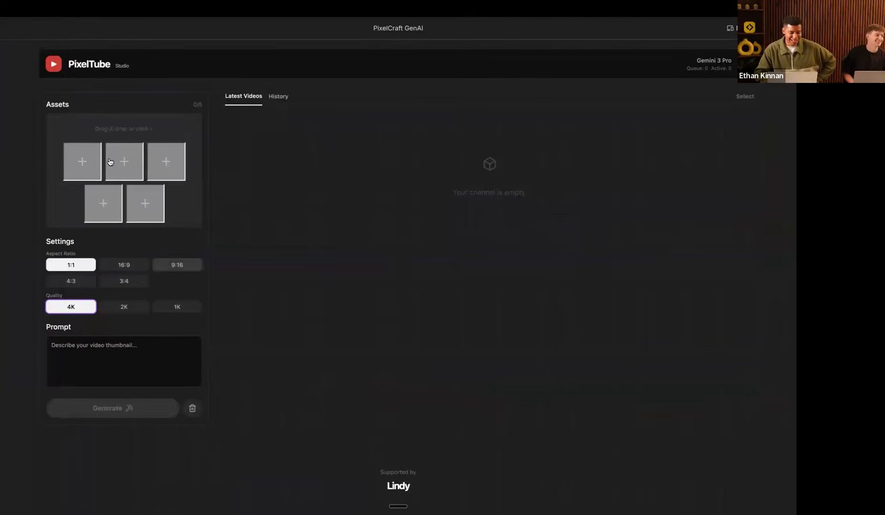
mouse_move(2, 289)
key(super+t)
Step: Load aistudio.google.com via 'ais' and open Neon Defense from Your apps
text(aistudio.google.com)
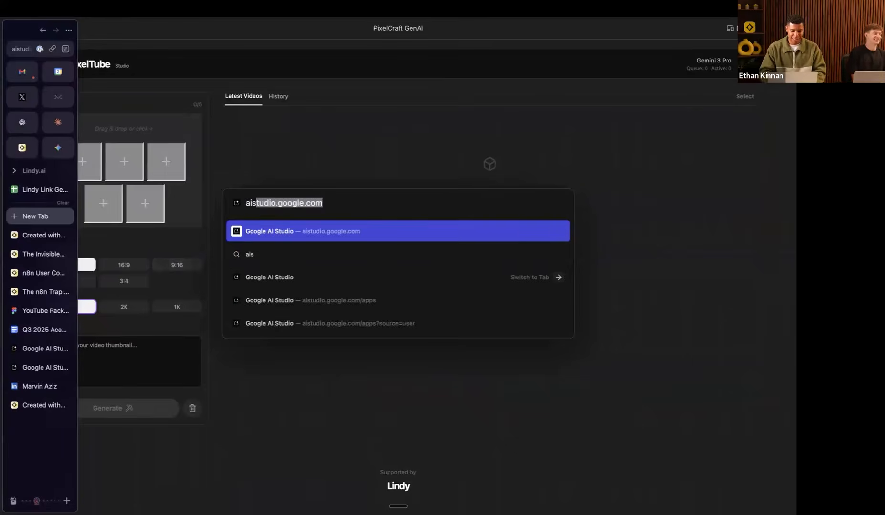
key(Return)
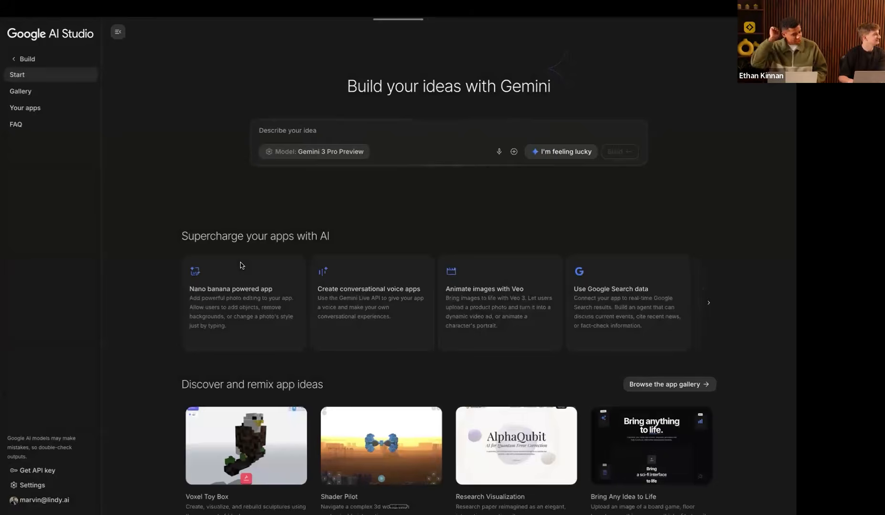
click(24, 110)
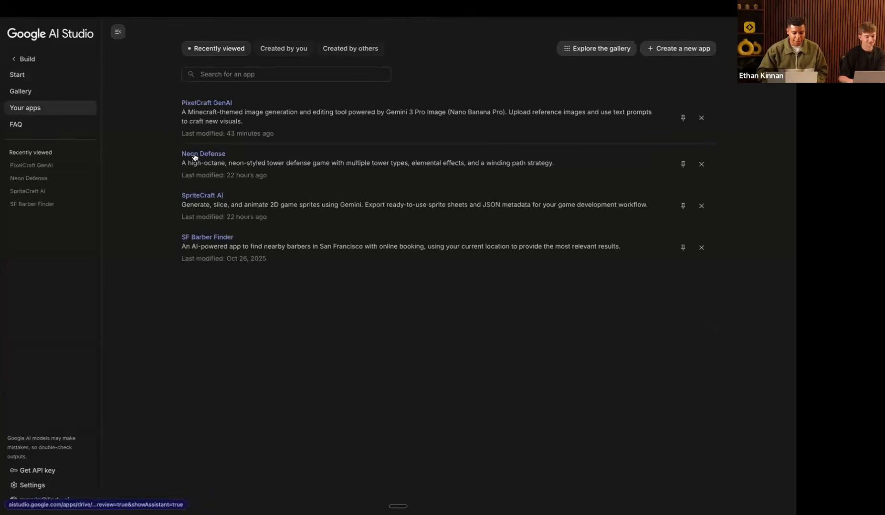
click(195, 155)
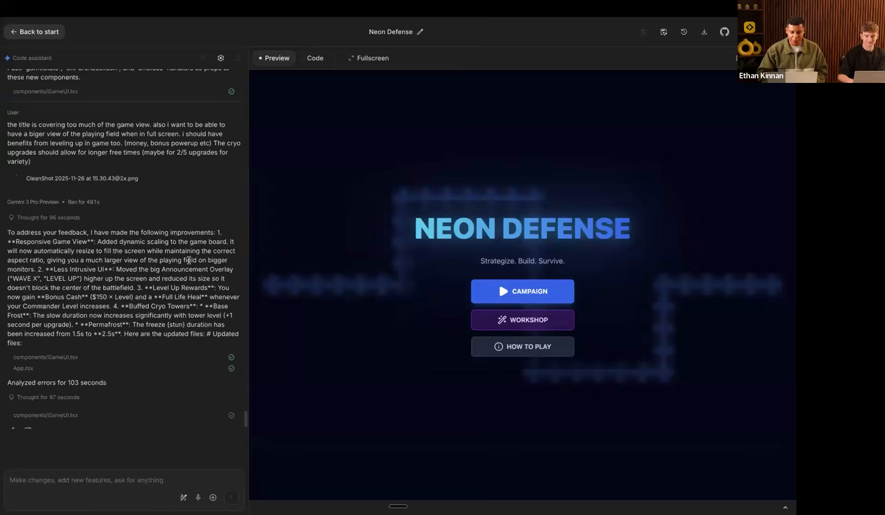
Step: Start the Neon Defense campaign's Sector Alpha mission and pick a board tile
click(491, 287)
click(347, 290)
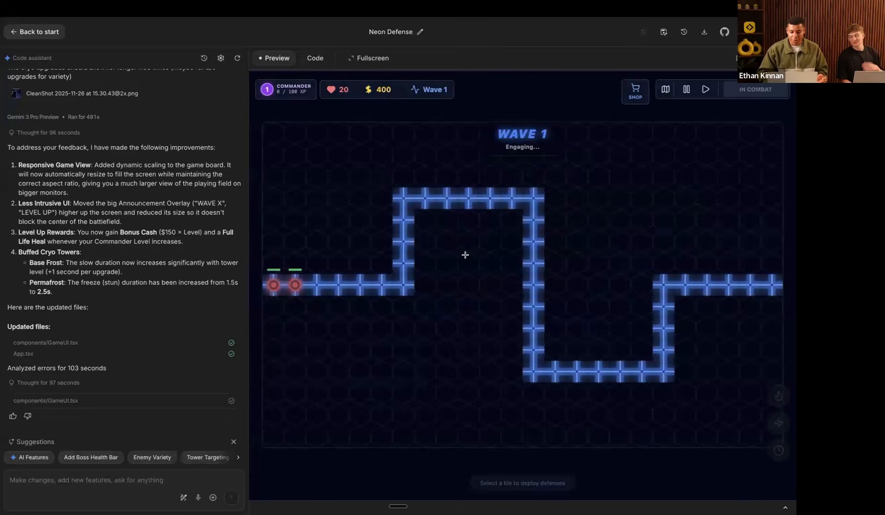
click(467, 260)
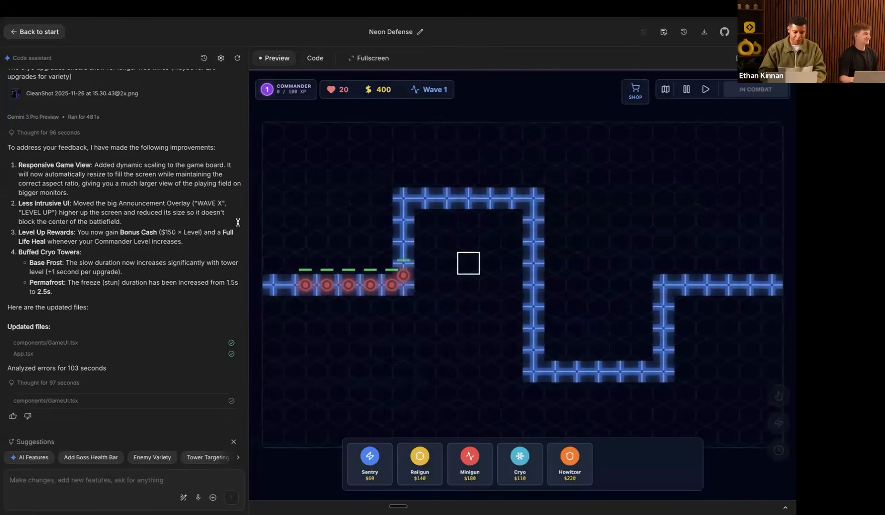
Step: Scroll the Code assistant chat while Wave 1 plays out, then show Mission Control
scroll(173, 231, up, 10)
scroll(172, 231, up, 10)
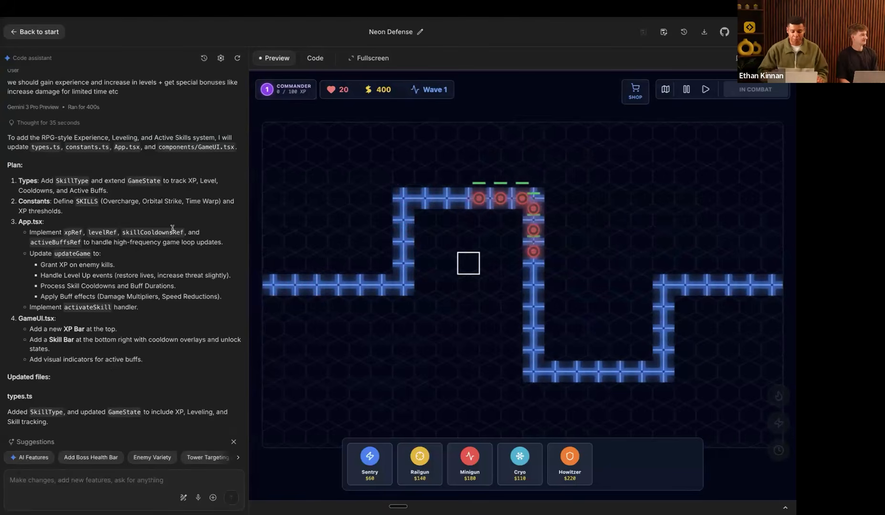
scroll(172, 228, down, 5)
scroll(173, 231, down, 7)
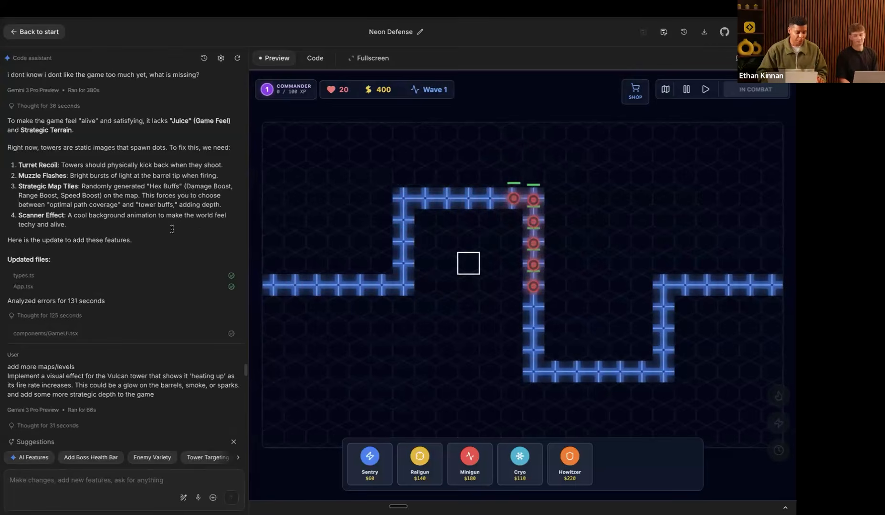
scroll(172, 228, down, 10)
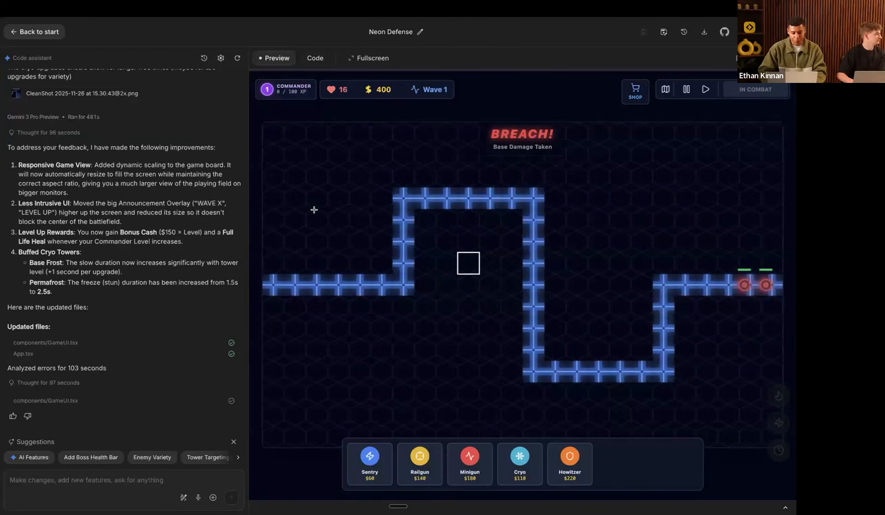
key(ctrl+Up)
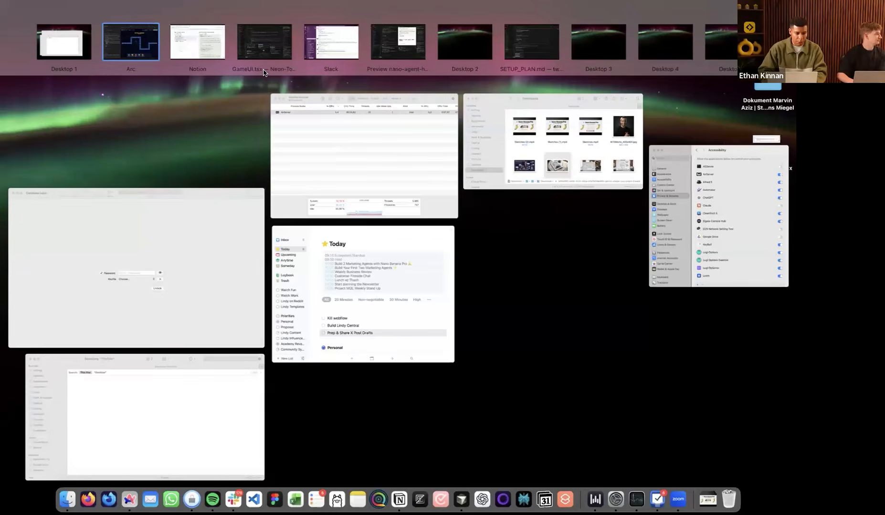
Step: In Cursor, enlarge the terminal and open localhost:3000 in the built-in browser
key(ctrl+Right)
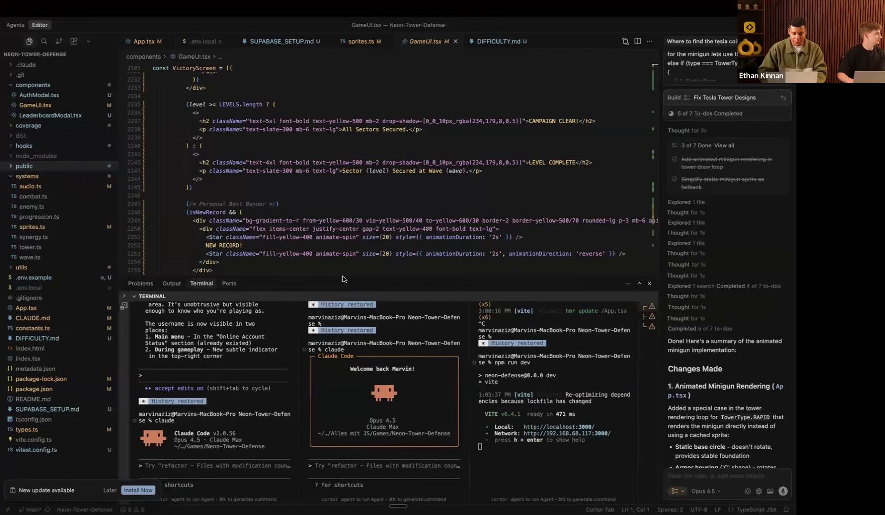
drag(343, 274, 372, 261)
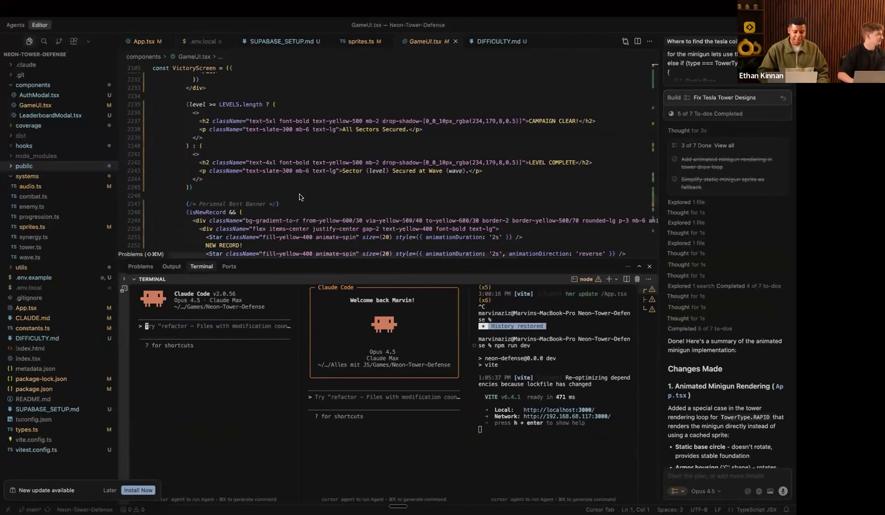
scroll(299, 194, down, 20)
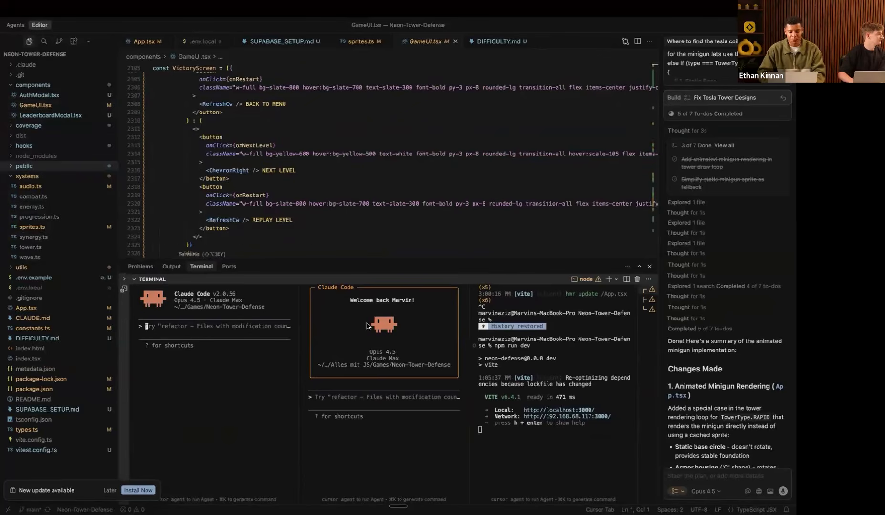
super+click(558, 410)
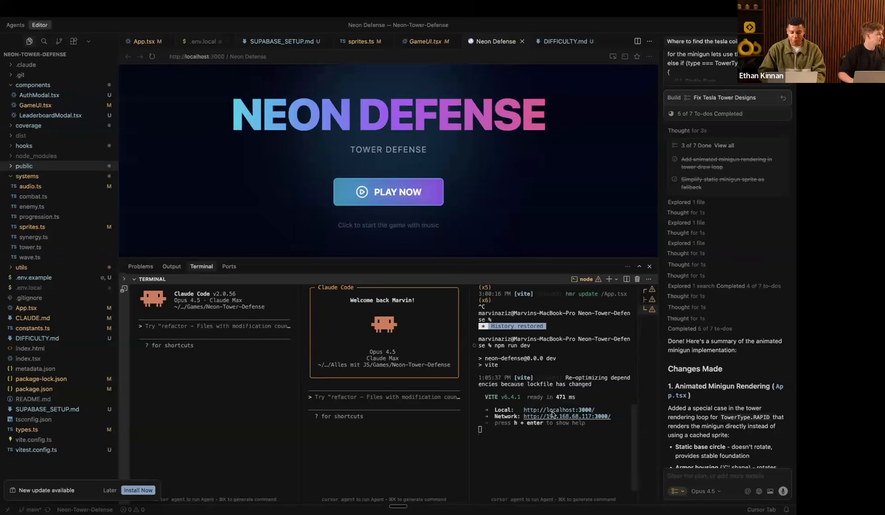
Step: Enlarge the game view, mute the sound, and start with PLAY NOW
drag(477, 260, 429, 411)
key(XF86AudioRaiseVolume)
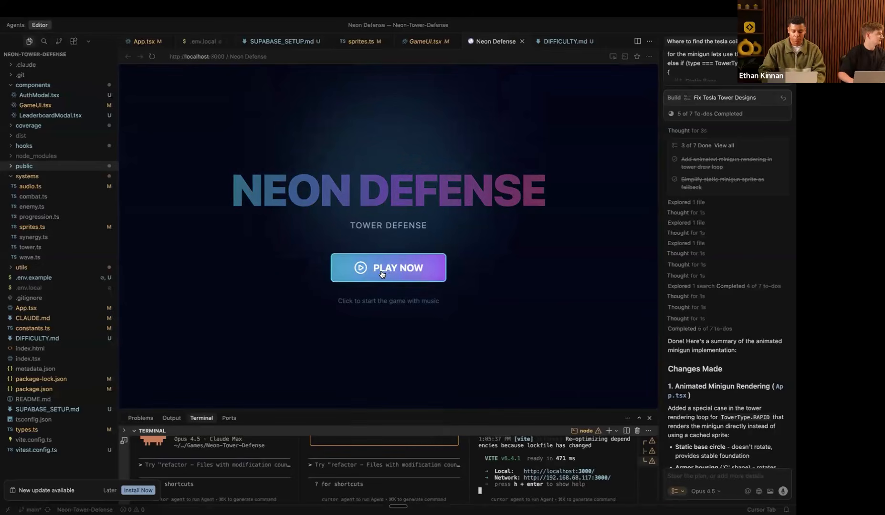
key(XF86AudioMute)
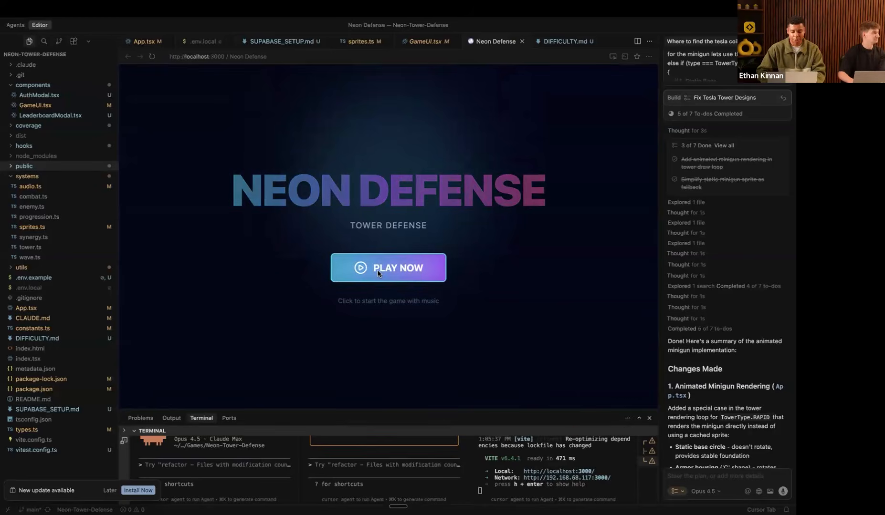
click(379, 274)
Step: Create a new commander profile with a name and start a quick game
click(388, 235)
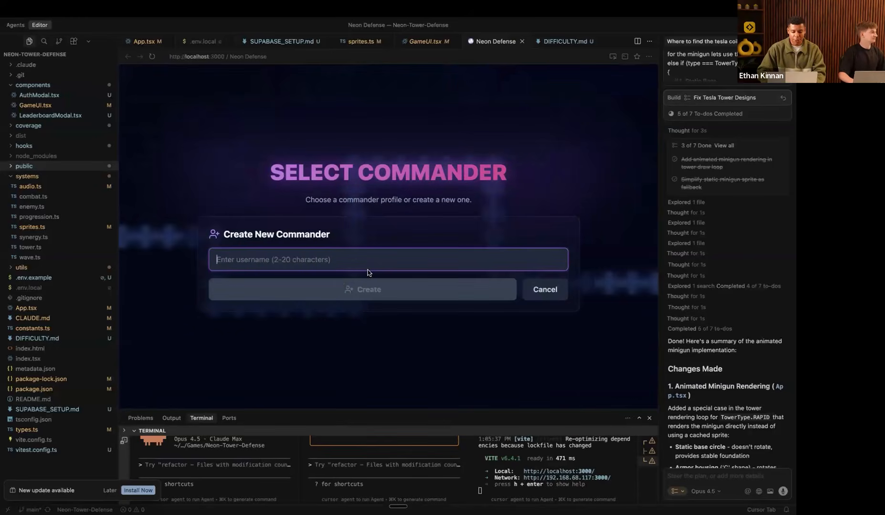
text(Marvin)
key(Return)
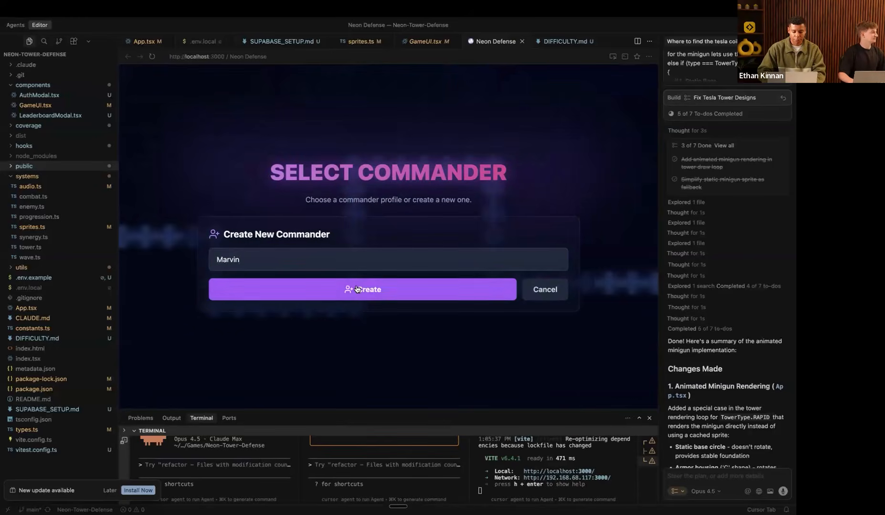
click(394, 226)
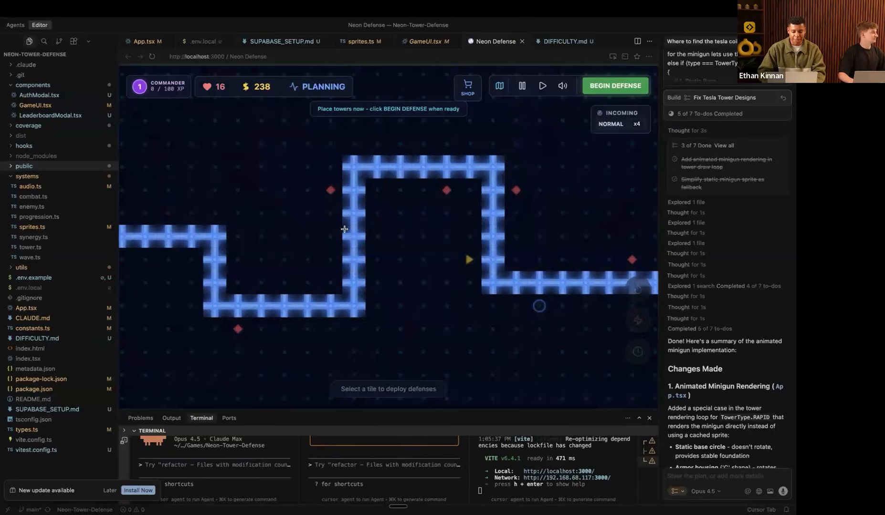
Step: Build a Railgun and a Sentry tower, start the first wave, and upgrade the Sentry to level 2
click(334, 194)
click(348, 362)
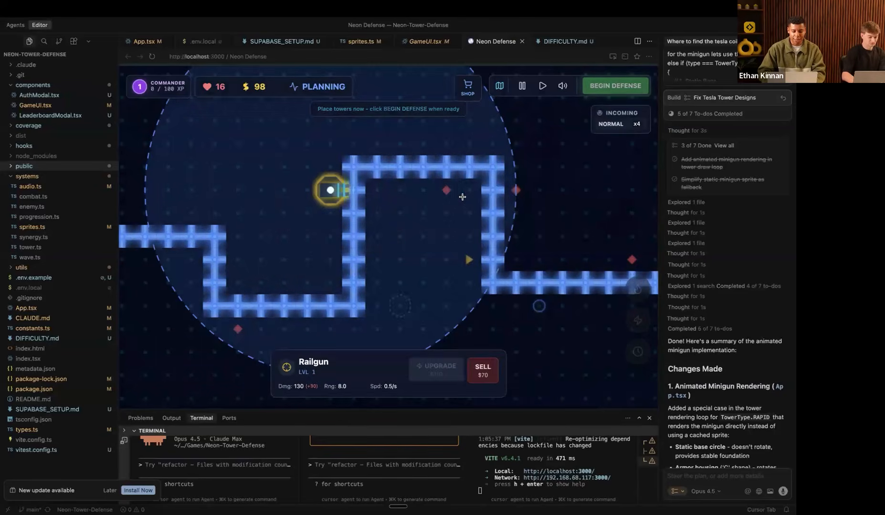
click(439, 198)
click(289, 367)
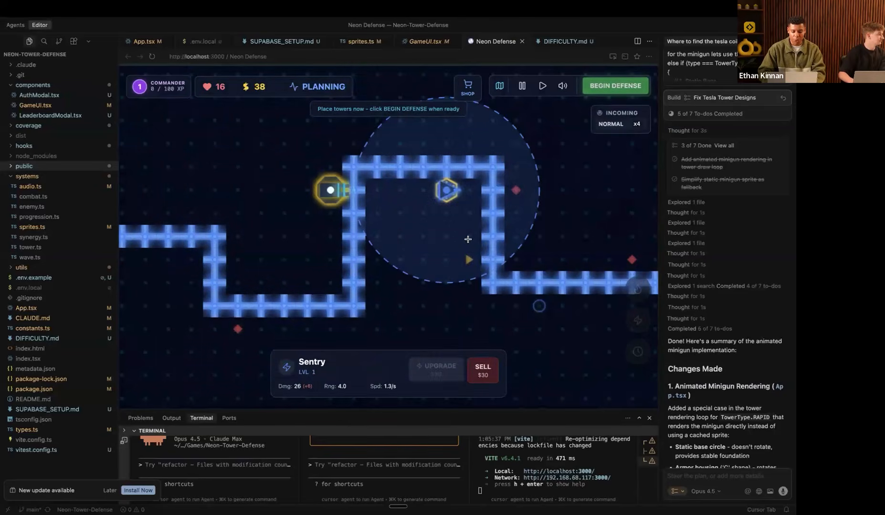
click(543, 87)
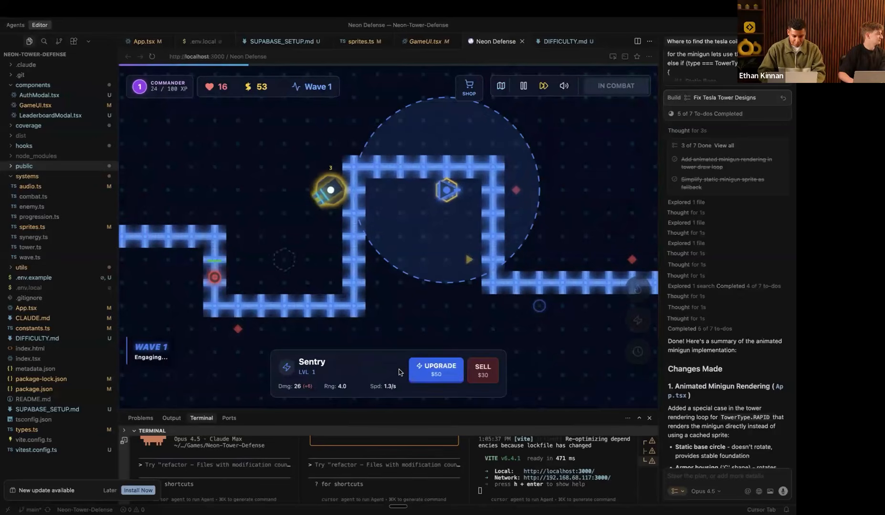
click(430, 369)
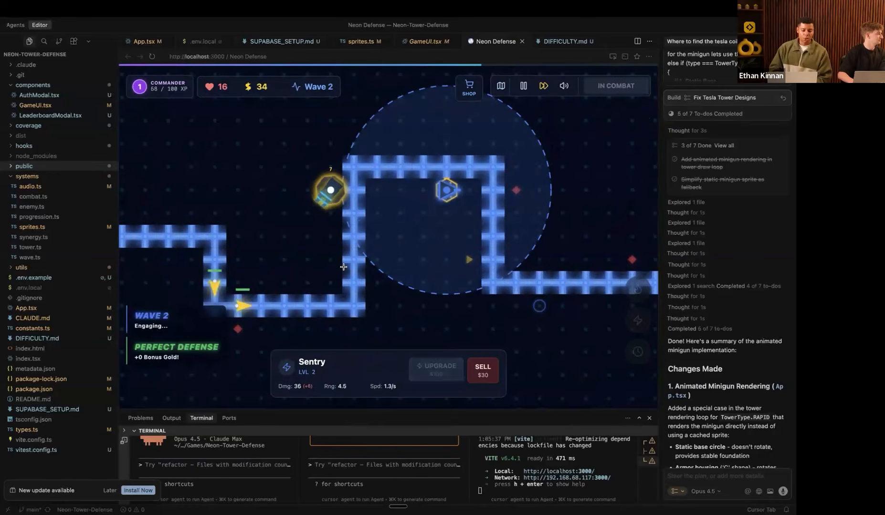
click(330, 190)
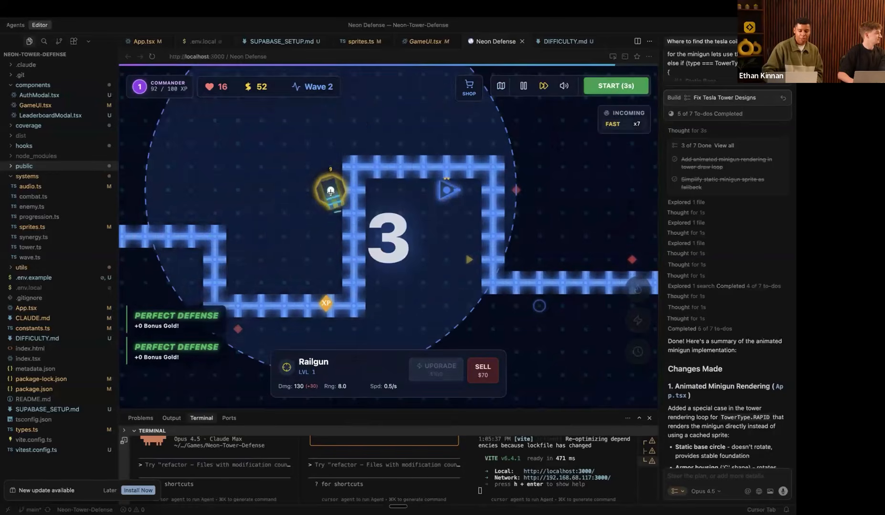
click(445, 190)
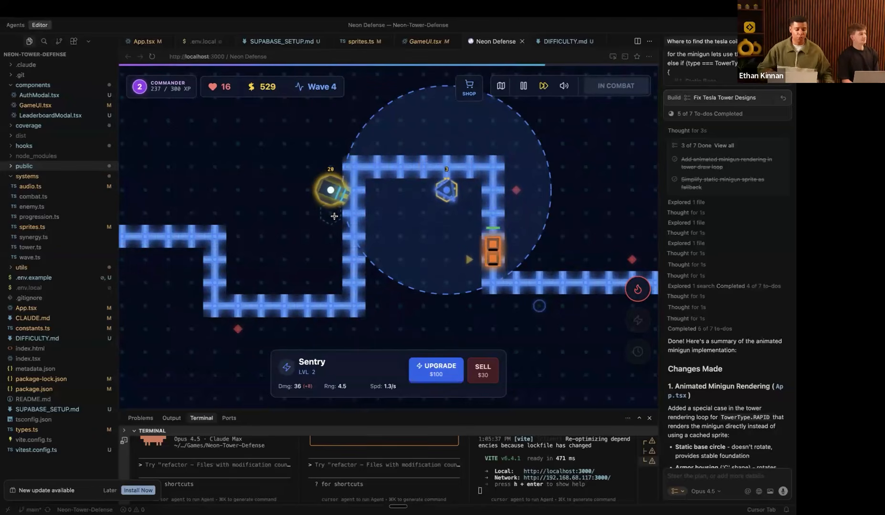
Step: Return to the AI Studio window and open SpriteCraft AI from Your apps
key(ctrl+Left)
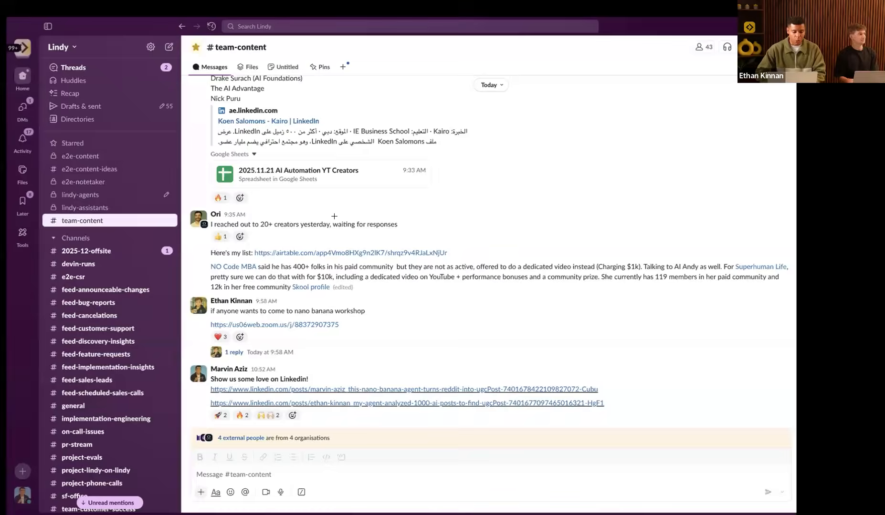
key(ctrl+Left)
key(ctrl+Right)
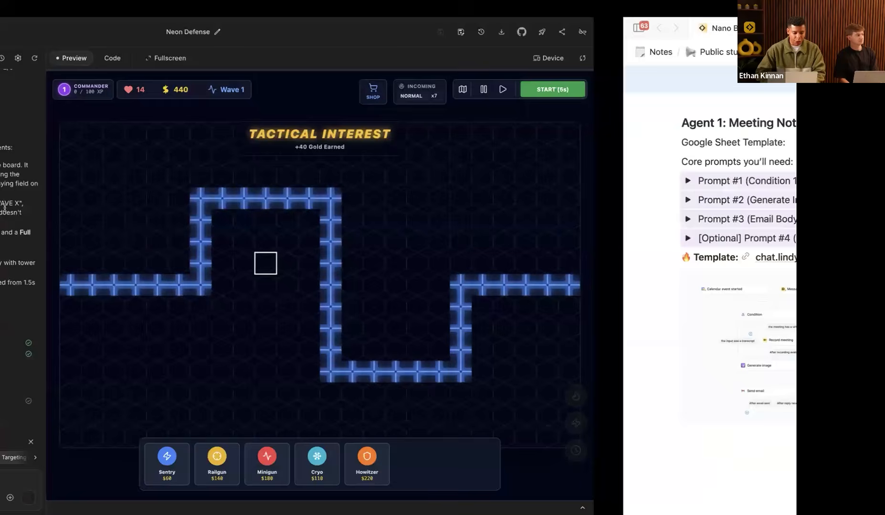
mouse_move(3, 296)
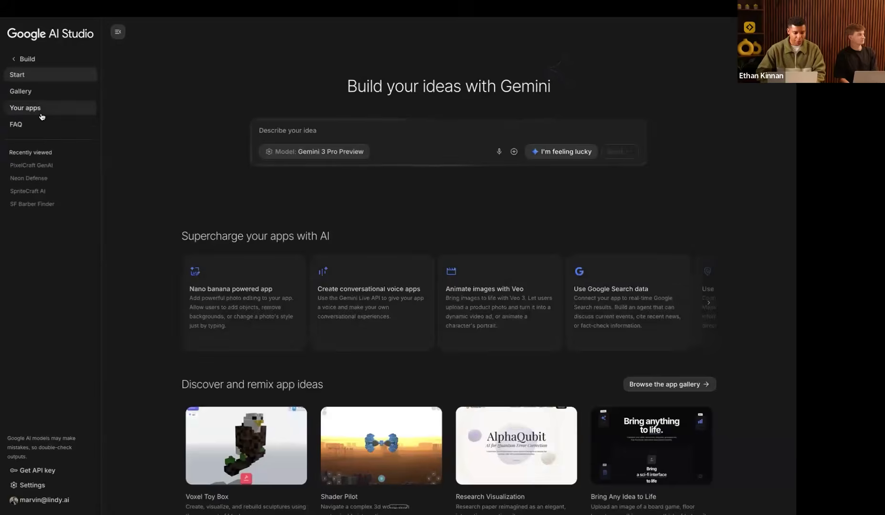
click(41, 117)
click(199, 201)
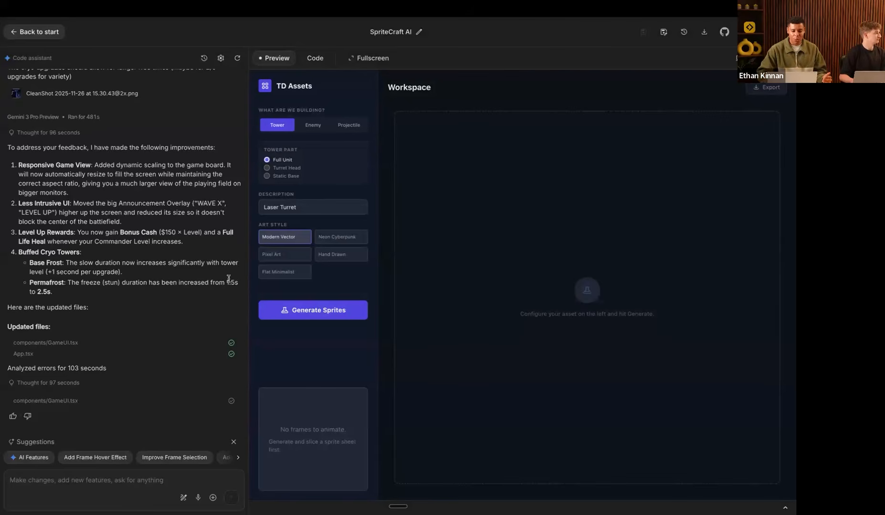
Step: Show SpriteCraft AI full screen and generate a 6-frame Modern Vector Laser Turret sprite sheet
click(360, 58)
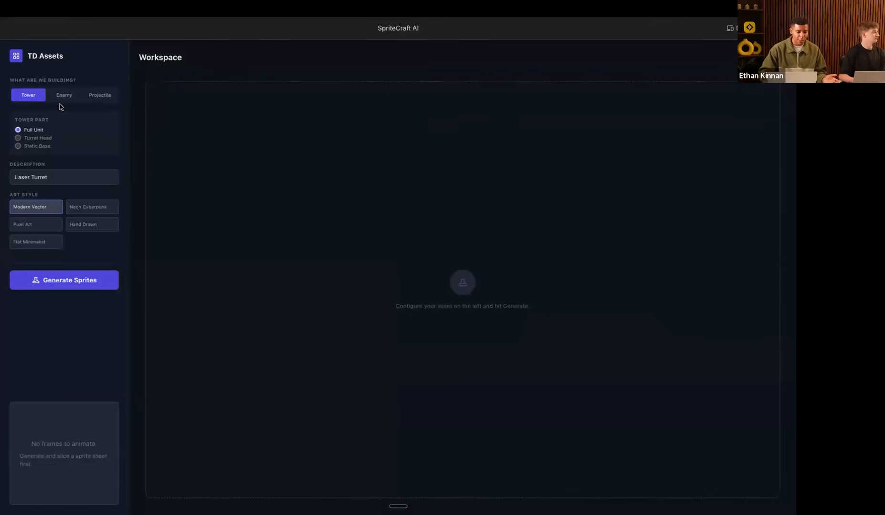
click(63, 285)
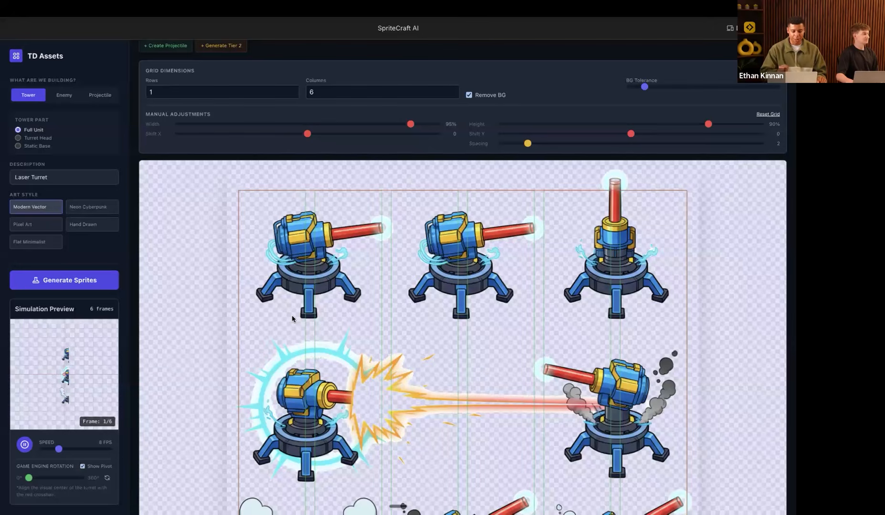
Step: Raise the sprite grid rows from 1 to 3 for 18 Laser Turret frames, then switch desktop space
scroll(361, 329, down, 4)
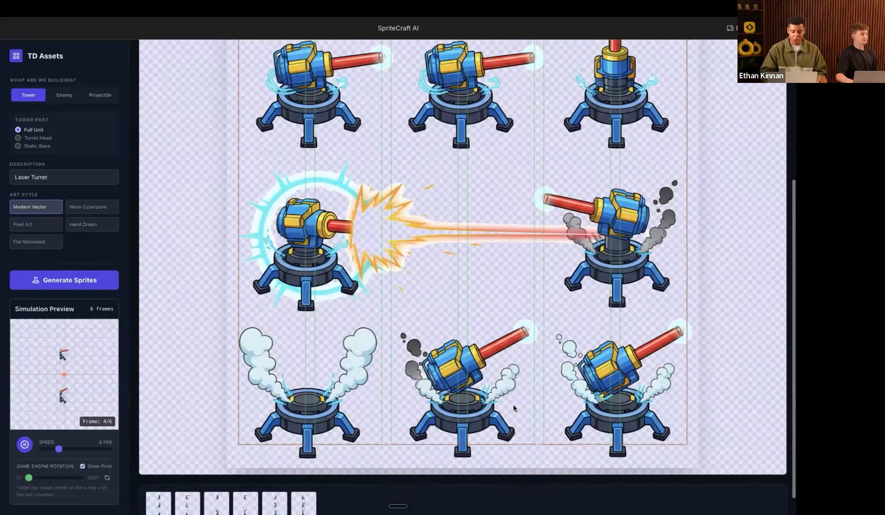
scroll(420, 339, up, 3)
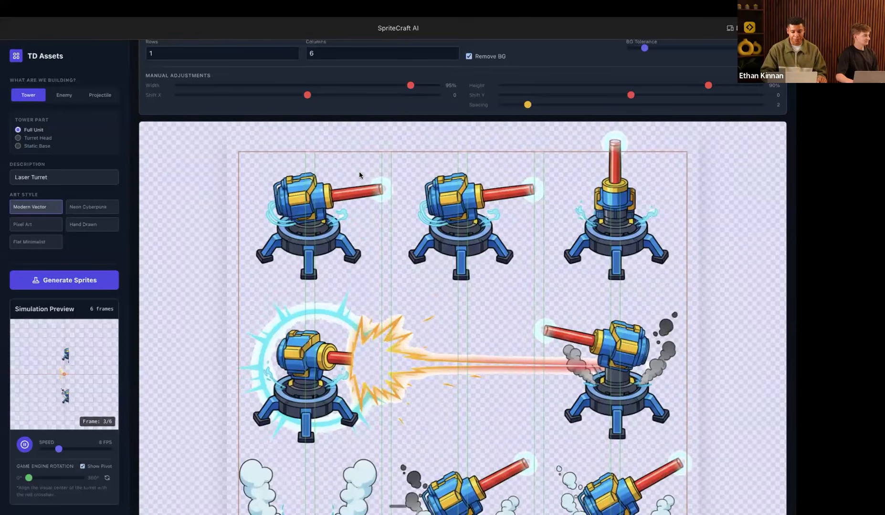
scroll(360, 175, up, 1)
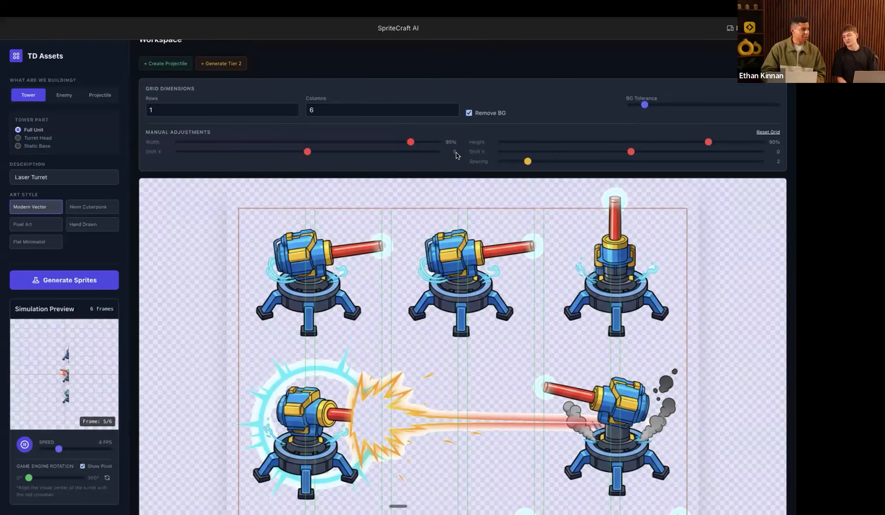
scroll(512, 219, up, 1)
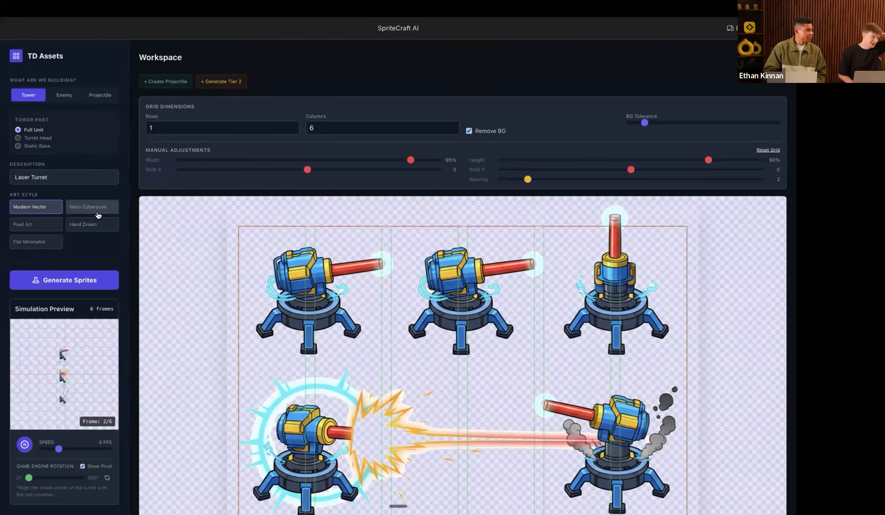
click(293, 126)
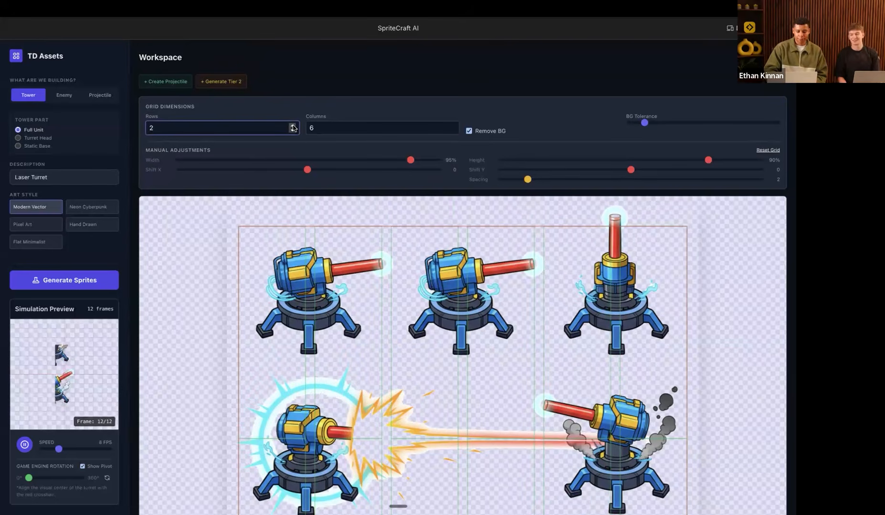
click(293, 126)
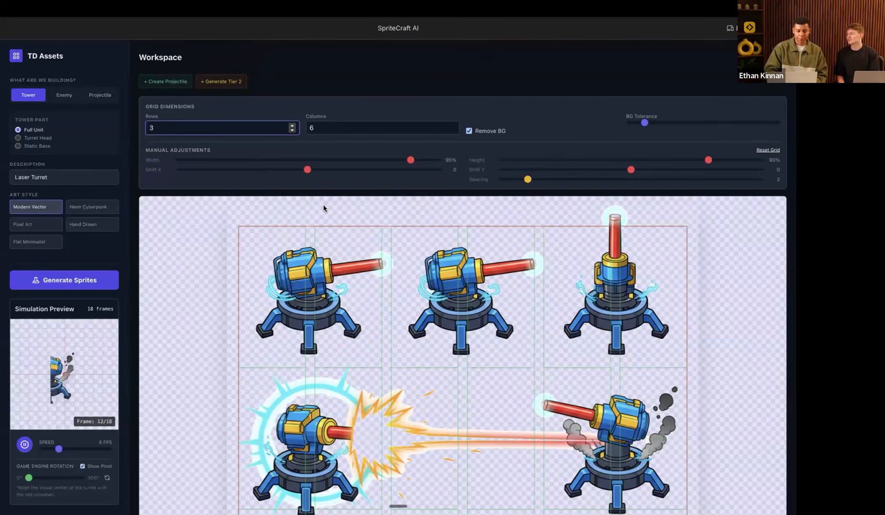
mouse_move(1, 329)
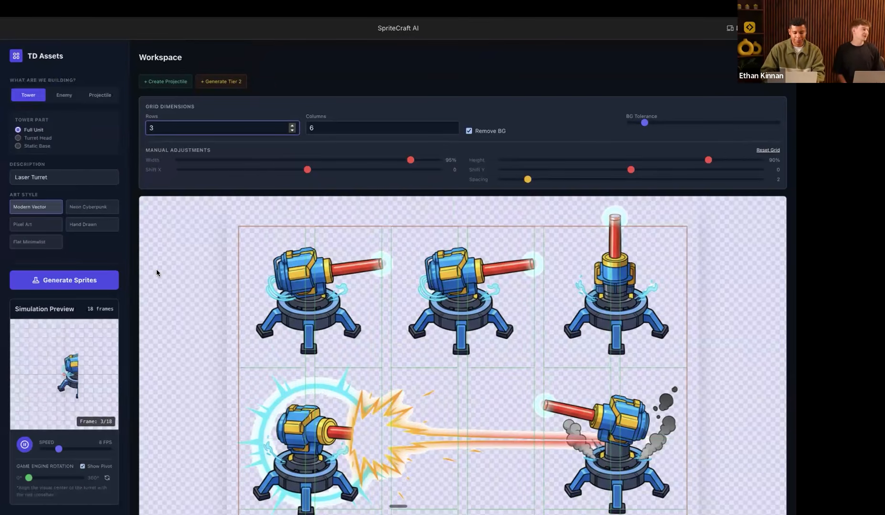
key(ctrl+Left)
Step: Resume the Neon Defense mission, upgrade the Railgun to level 3, and browse the Tech Armory shop
key(ctrl+Right)
key(ctrl+Right)
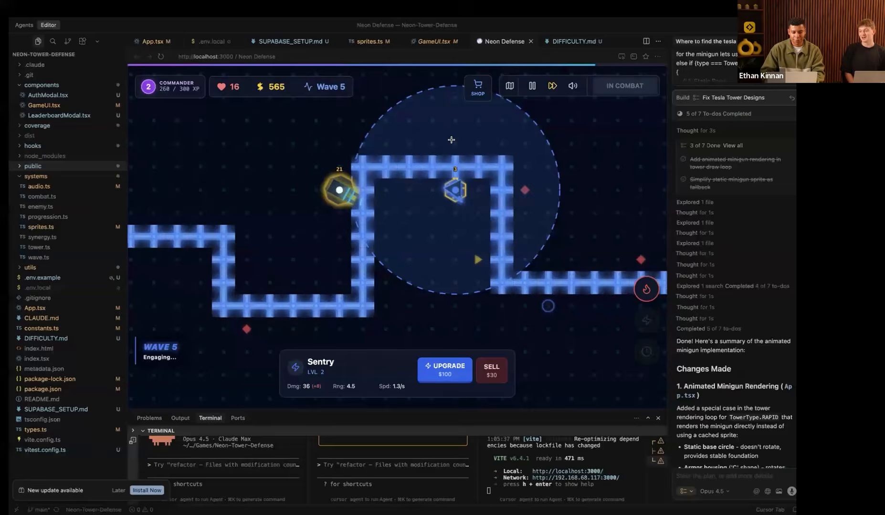
click(501, 88)
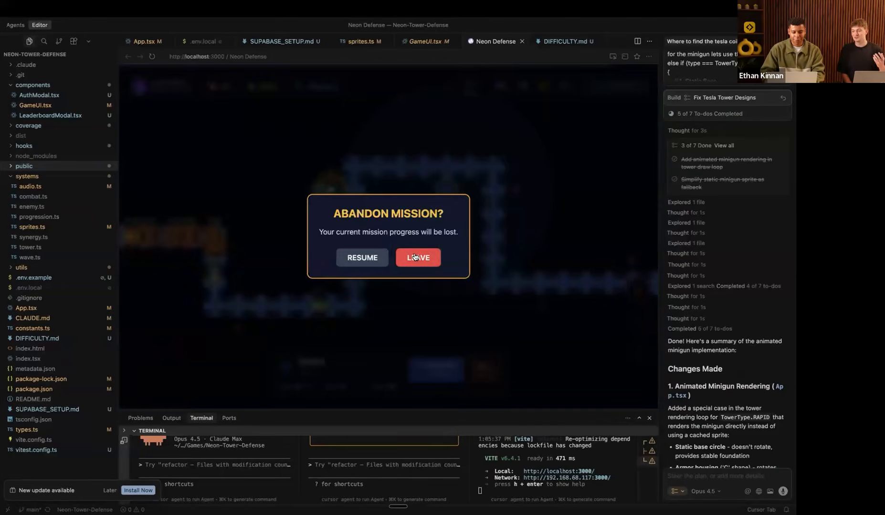
click(363, 258)
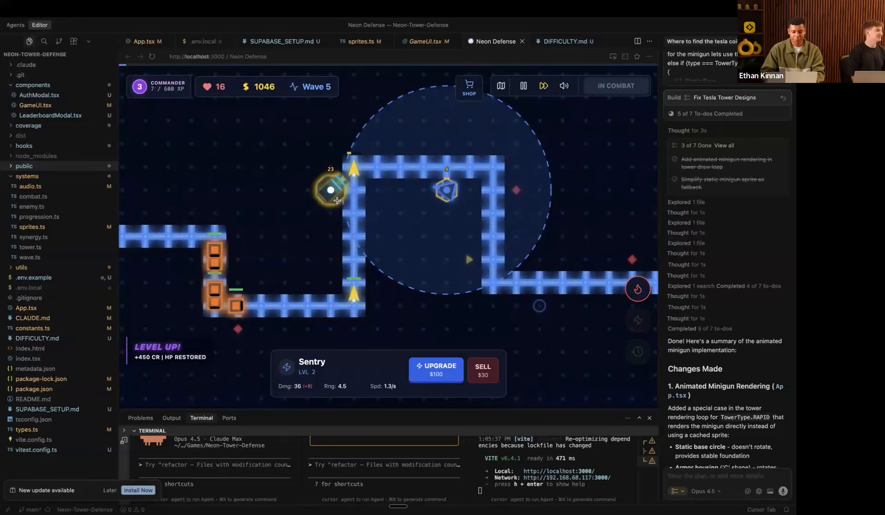
click(330, 190)
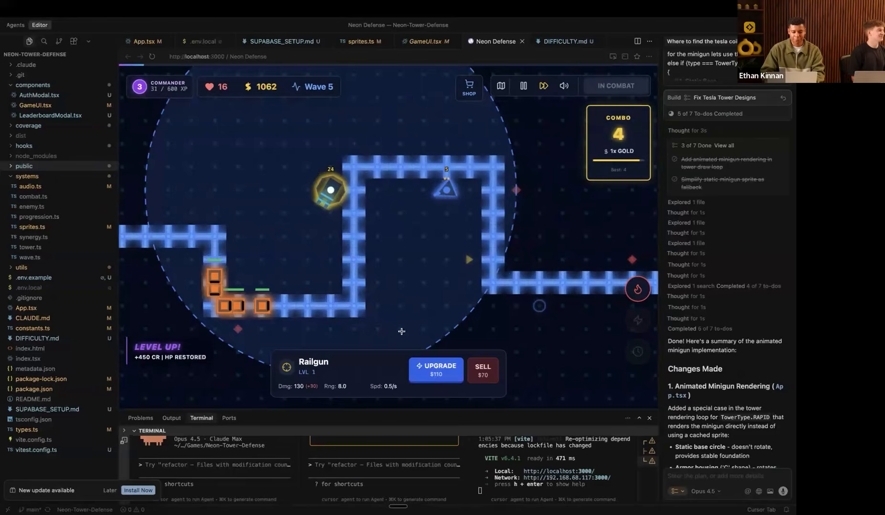
click(430, 373)
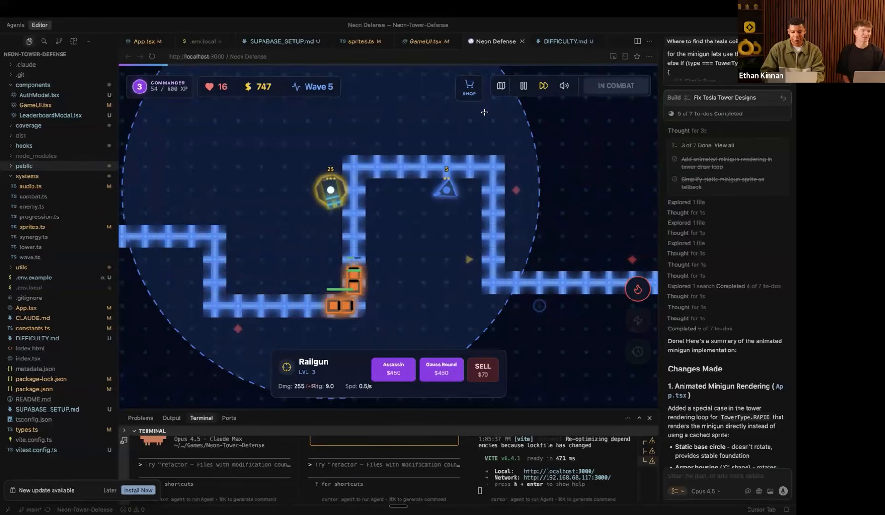
click(469, 86)
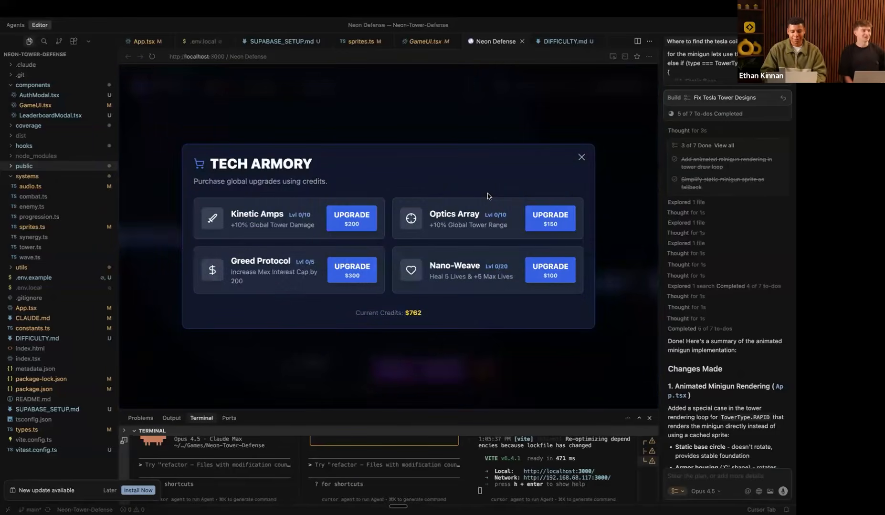
click(582, 156)
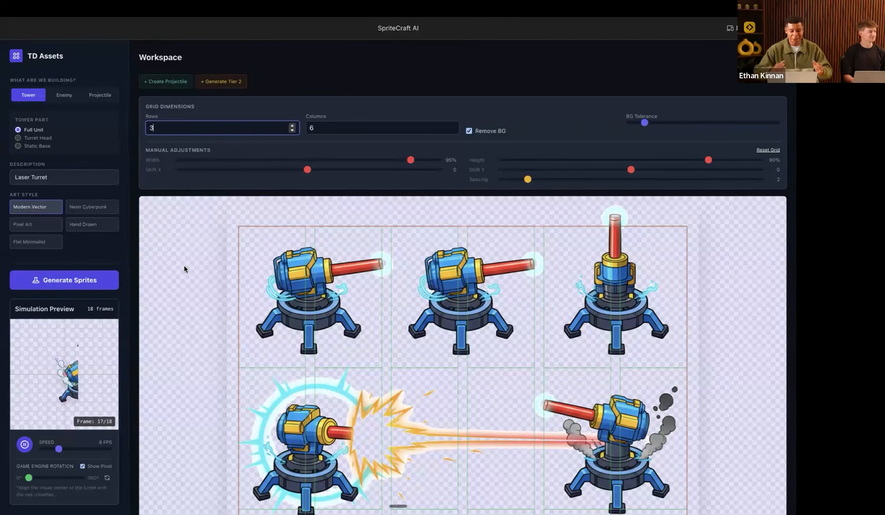
Step: Return to the New Agent 2 chat showing the n-8-n-trap.lindy.site link and Executive Summary
mouse_move(2, 274)
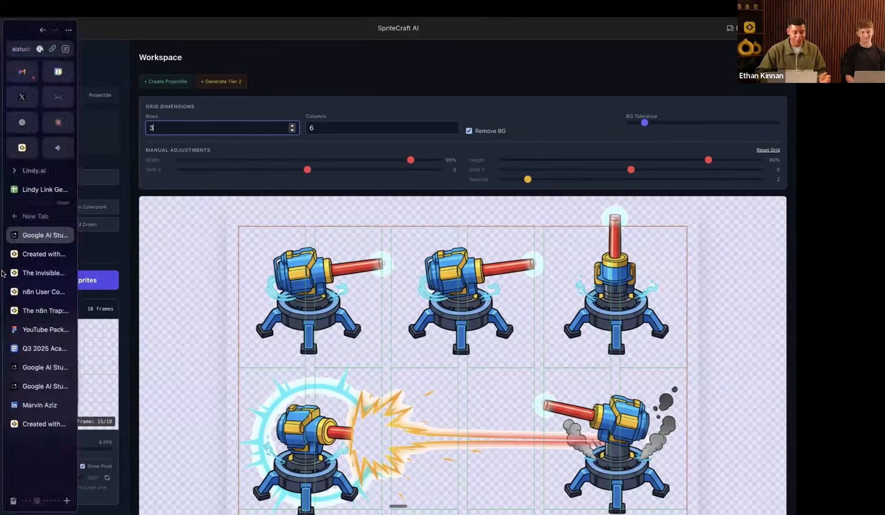
click(29, 292)
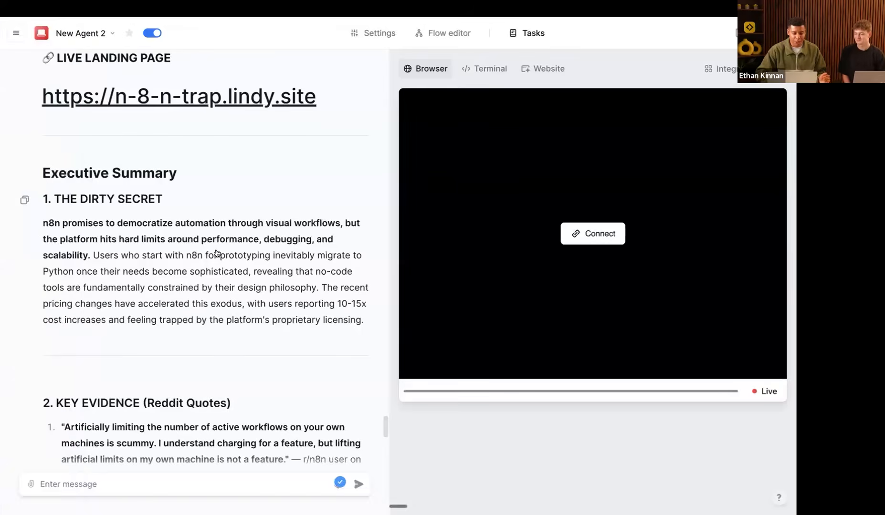
scroll(216, 253, up, 5)
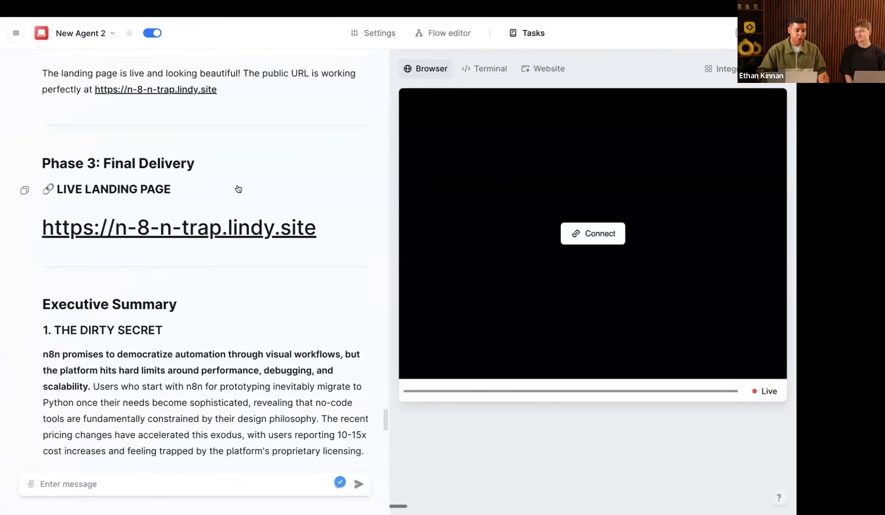